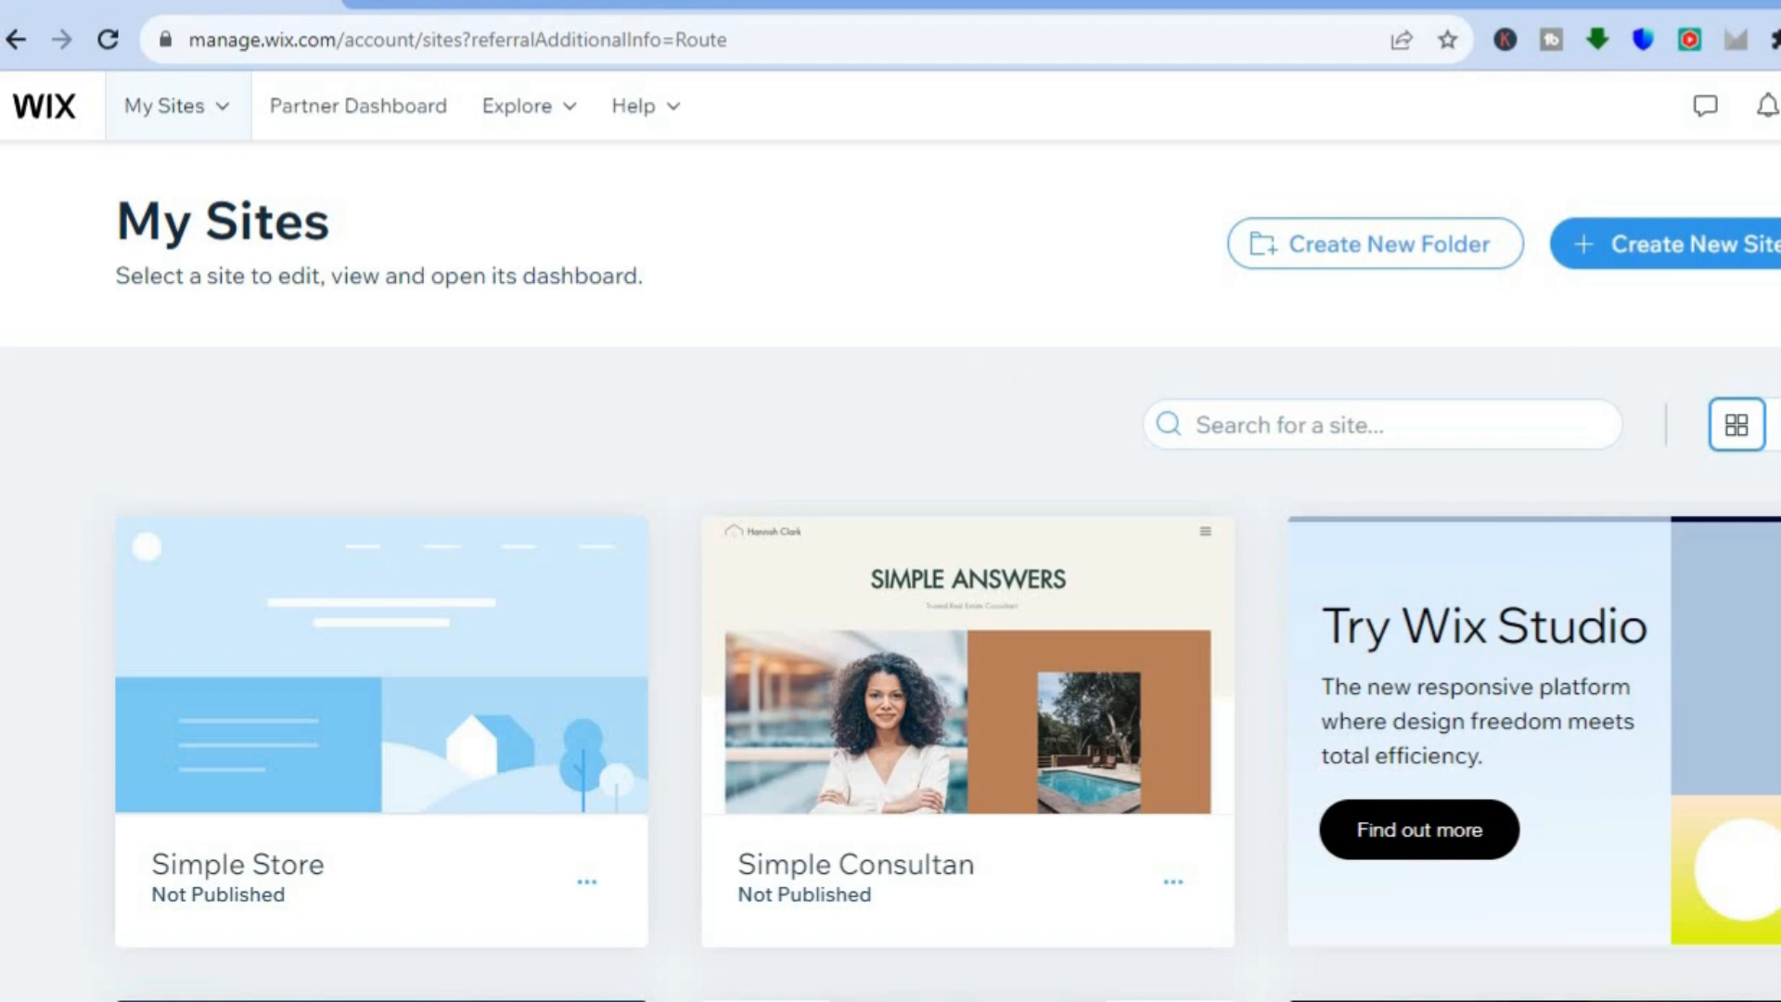
Step: Start creating a new site on Wix Editor and choose to set it up without AI
{"action": "scroll", "coordinate": [890, 723], "scroll_direction": "down", "scroll_amount": 1}
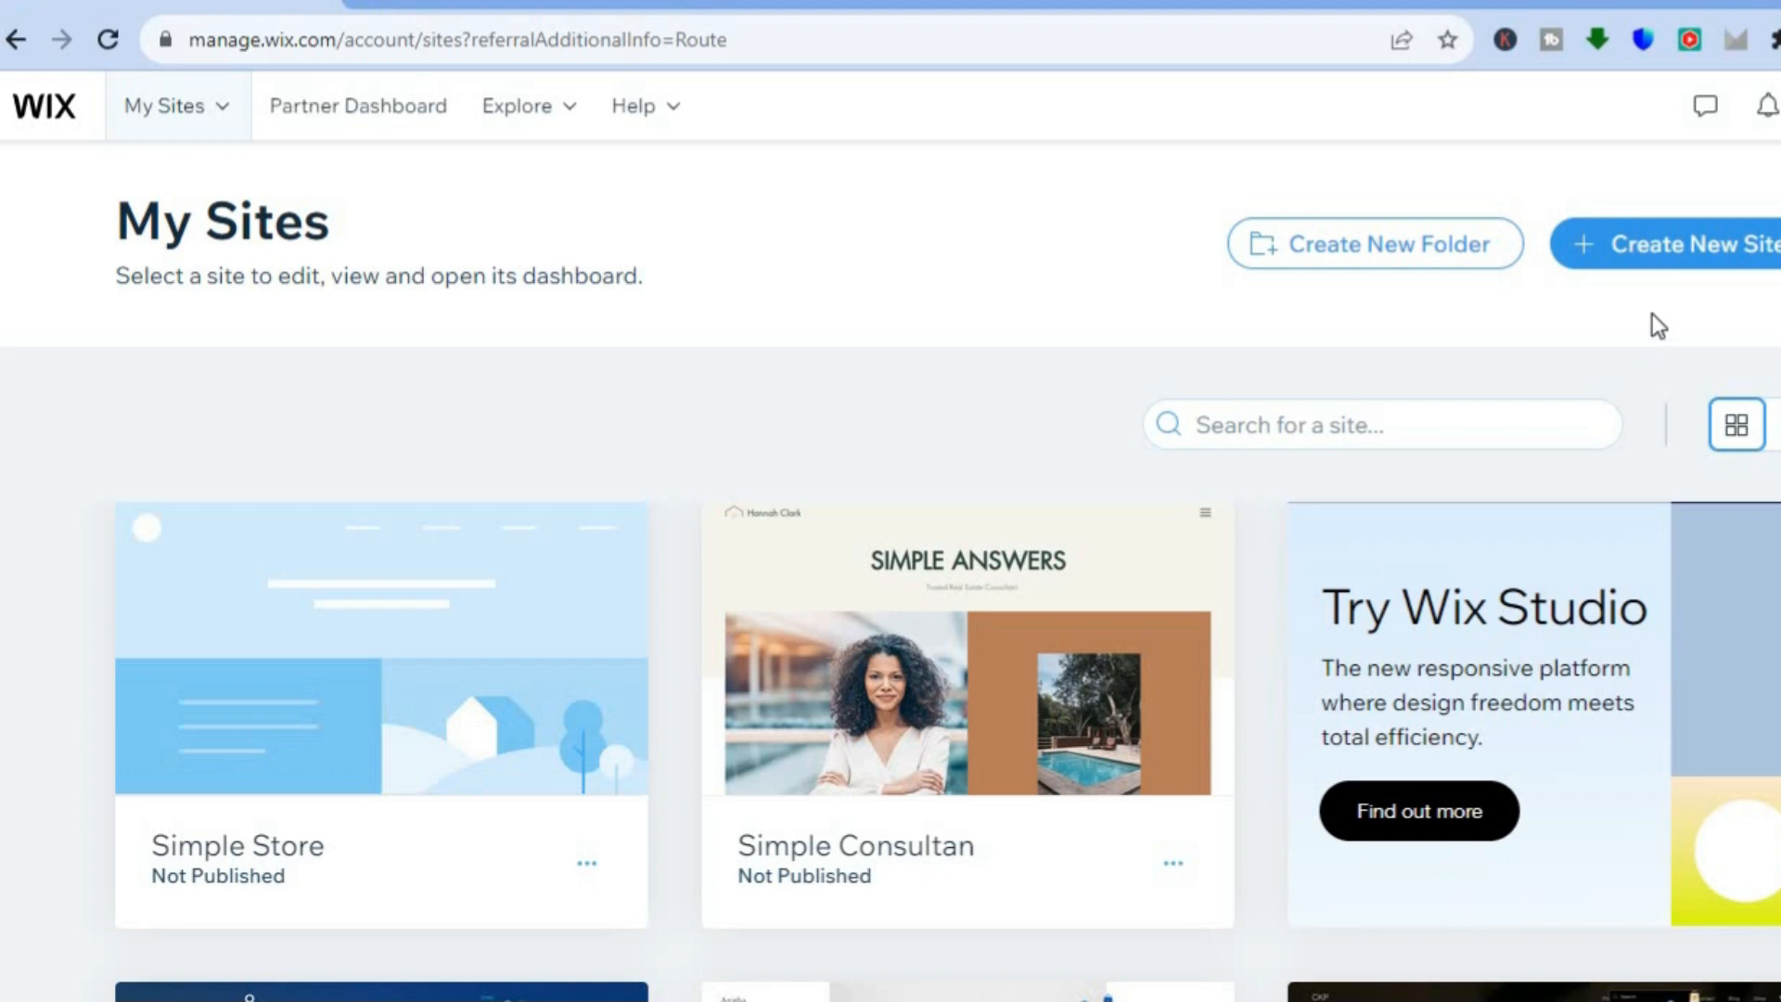
{"action": "left_click", "coordinate": [1675, 253]}
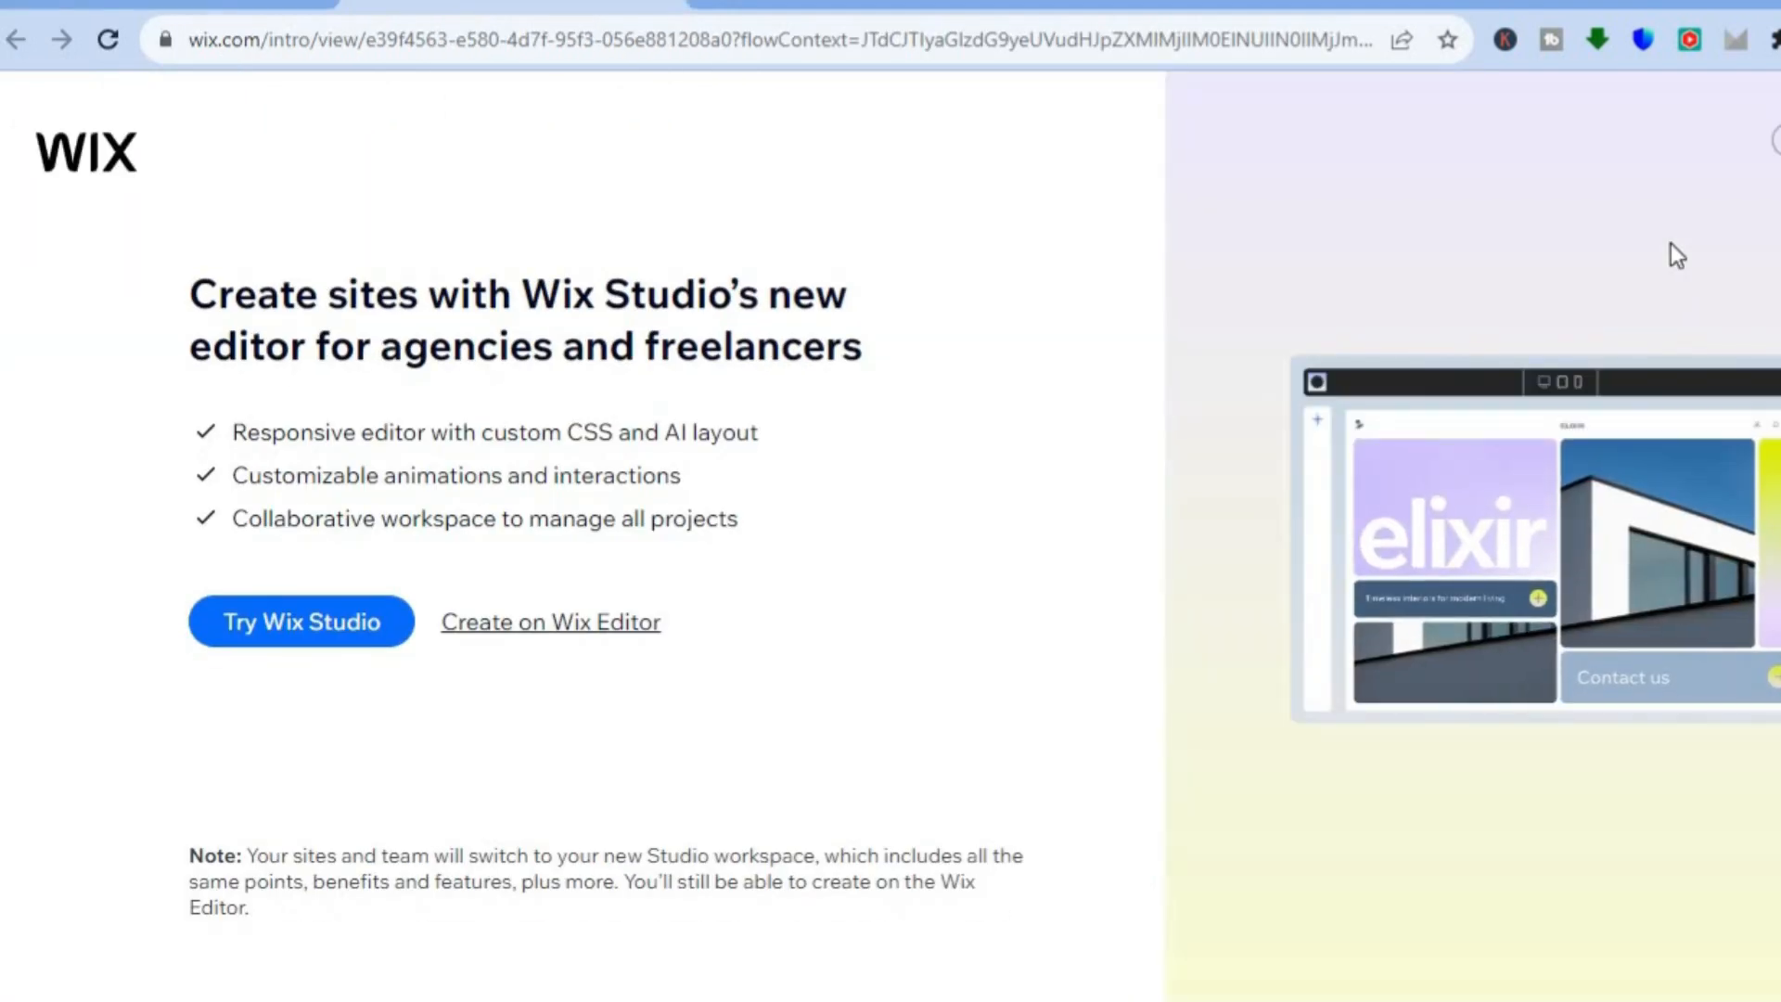
{"action": "left_click", "coordinate": [580, 637]}
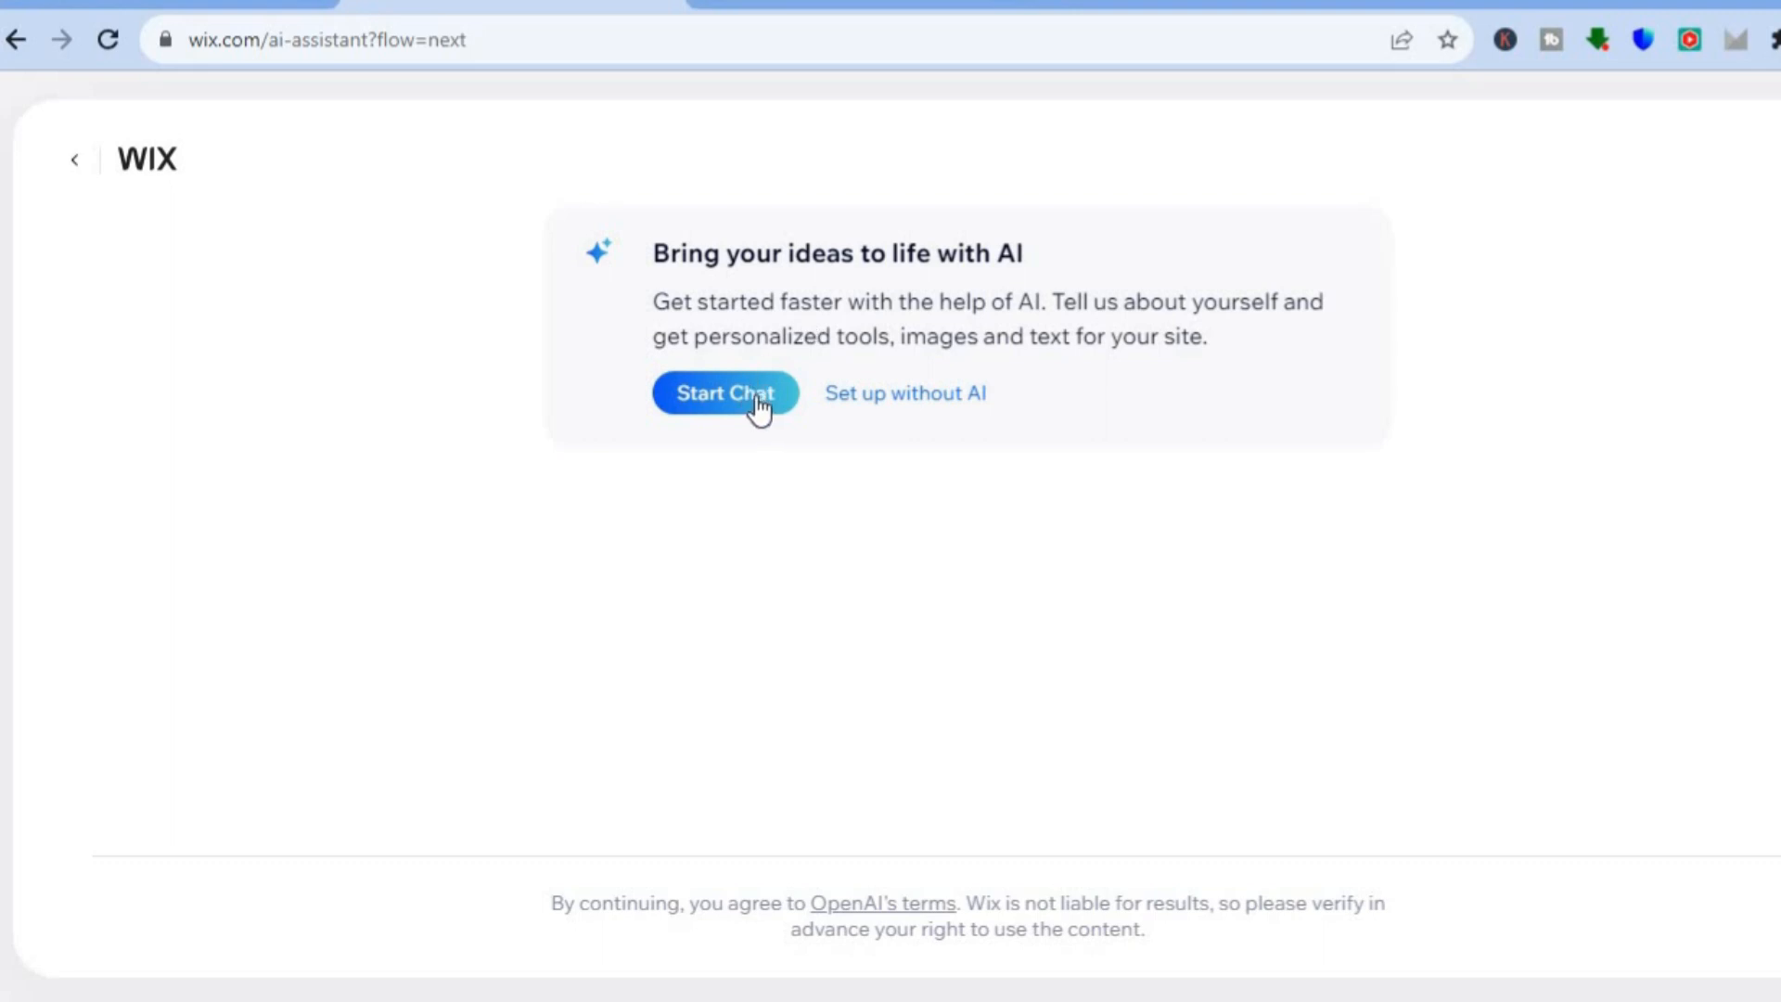
{"action": "left_click", "coordinate": [874, 384]}
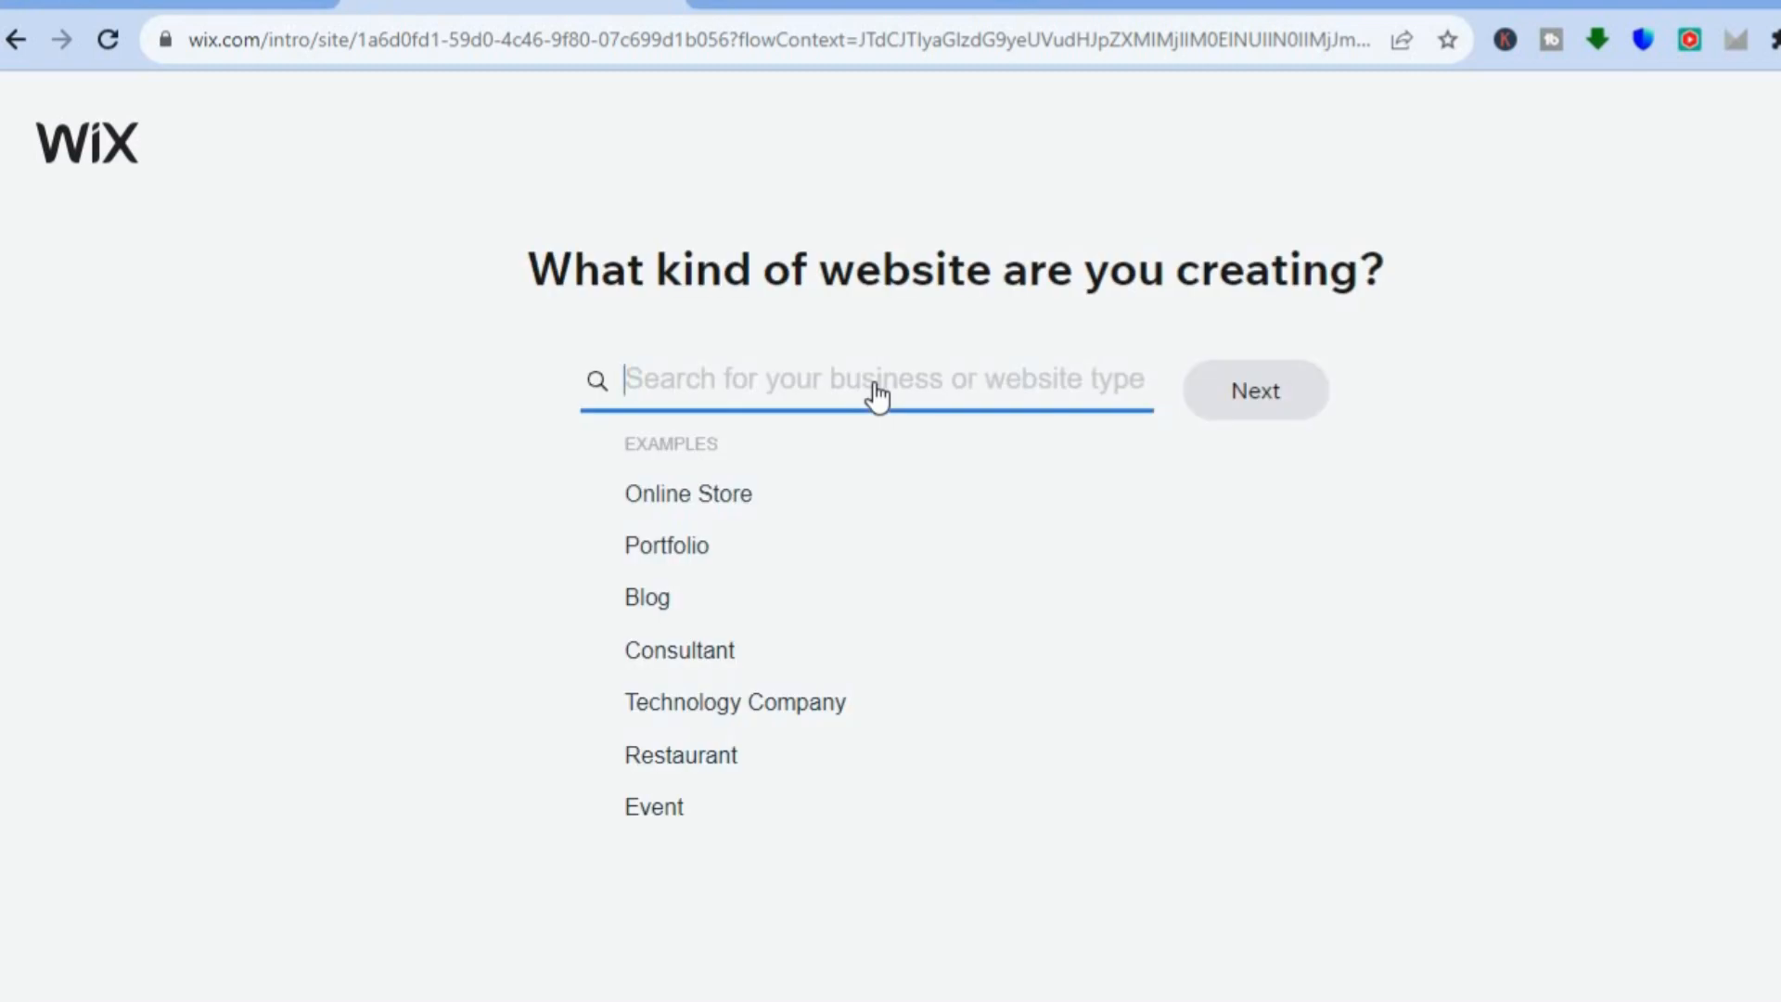
Step: Search for "blog" as the website type, choose Motivational Blog and continue
{"action": "type", "text": "blog"}
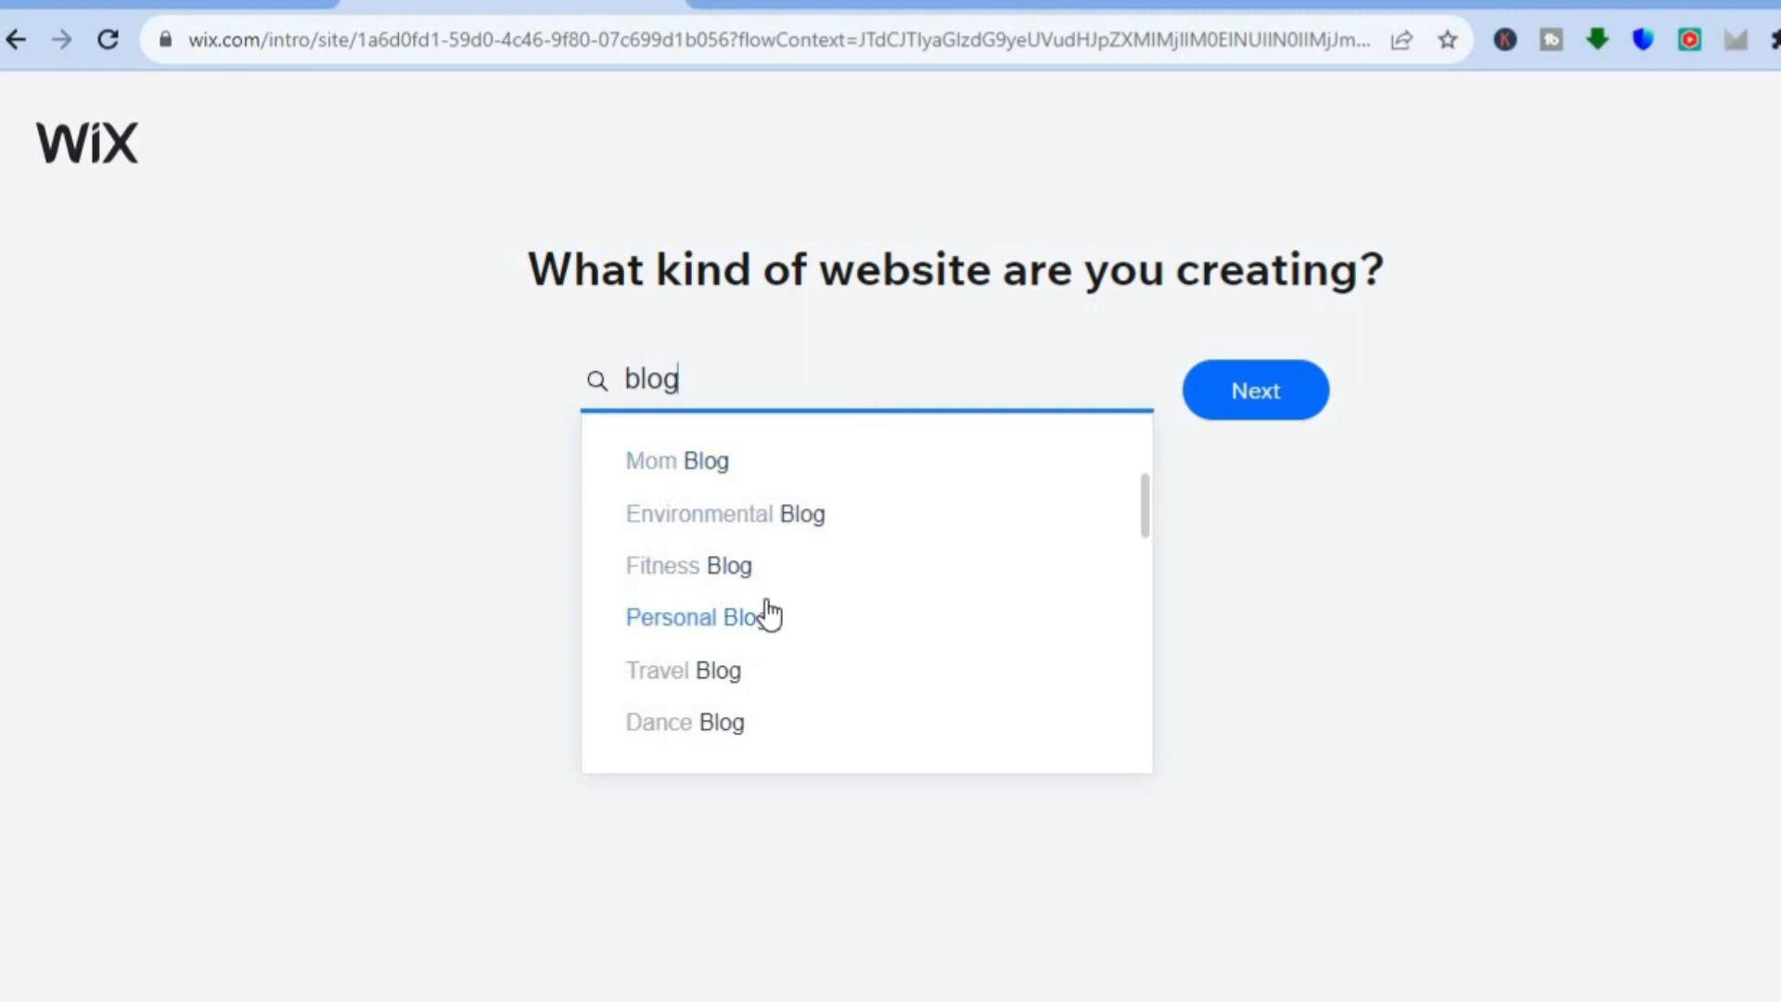
{"action": "scroll", "coordinate": [769, 615], "scroll_direction": "up", "scroll_amount": 5}
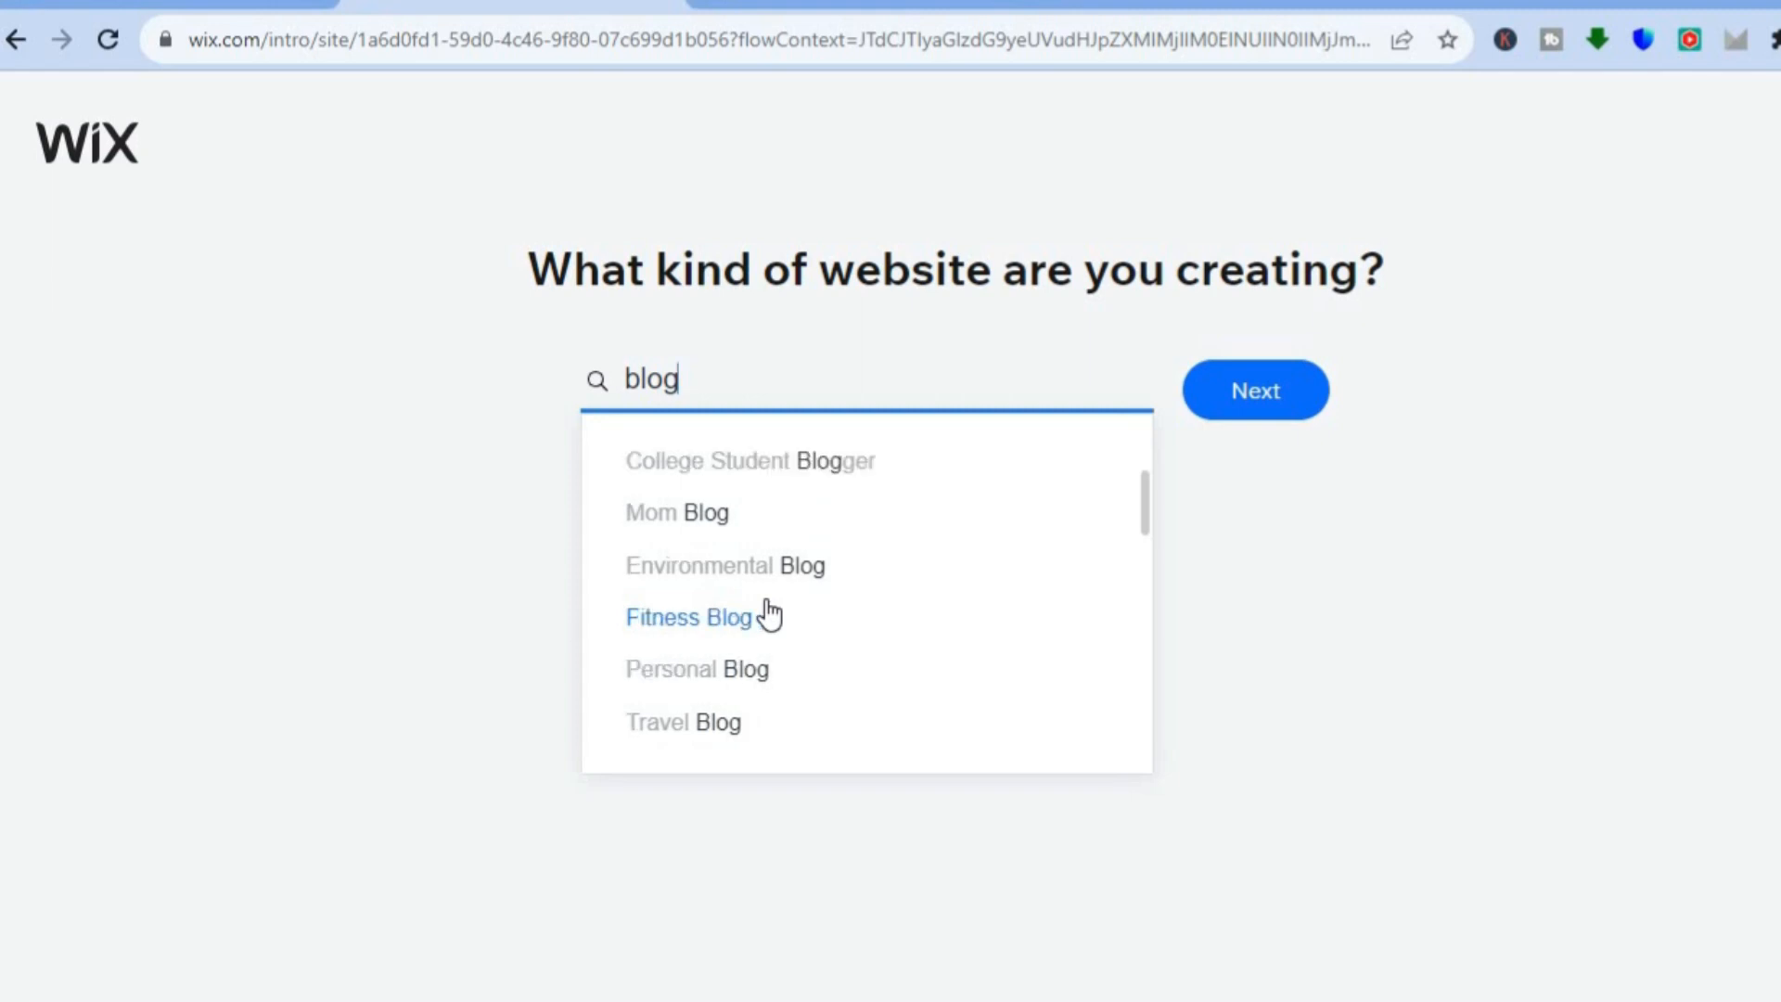
{"action": "scroll", "coordinate": [769, 614], "scroll_direction": "up", "scroll_amount": 2}
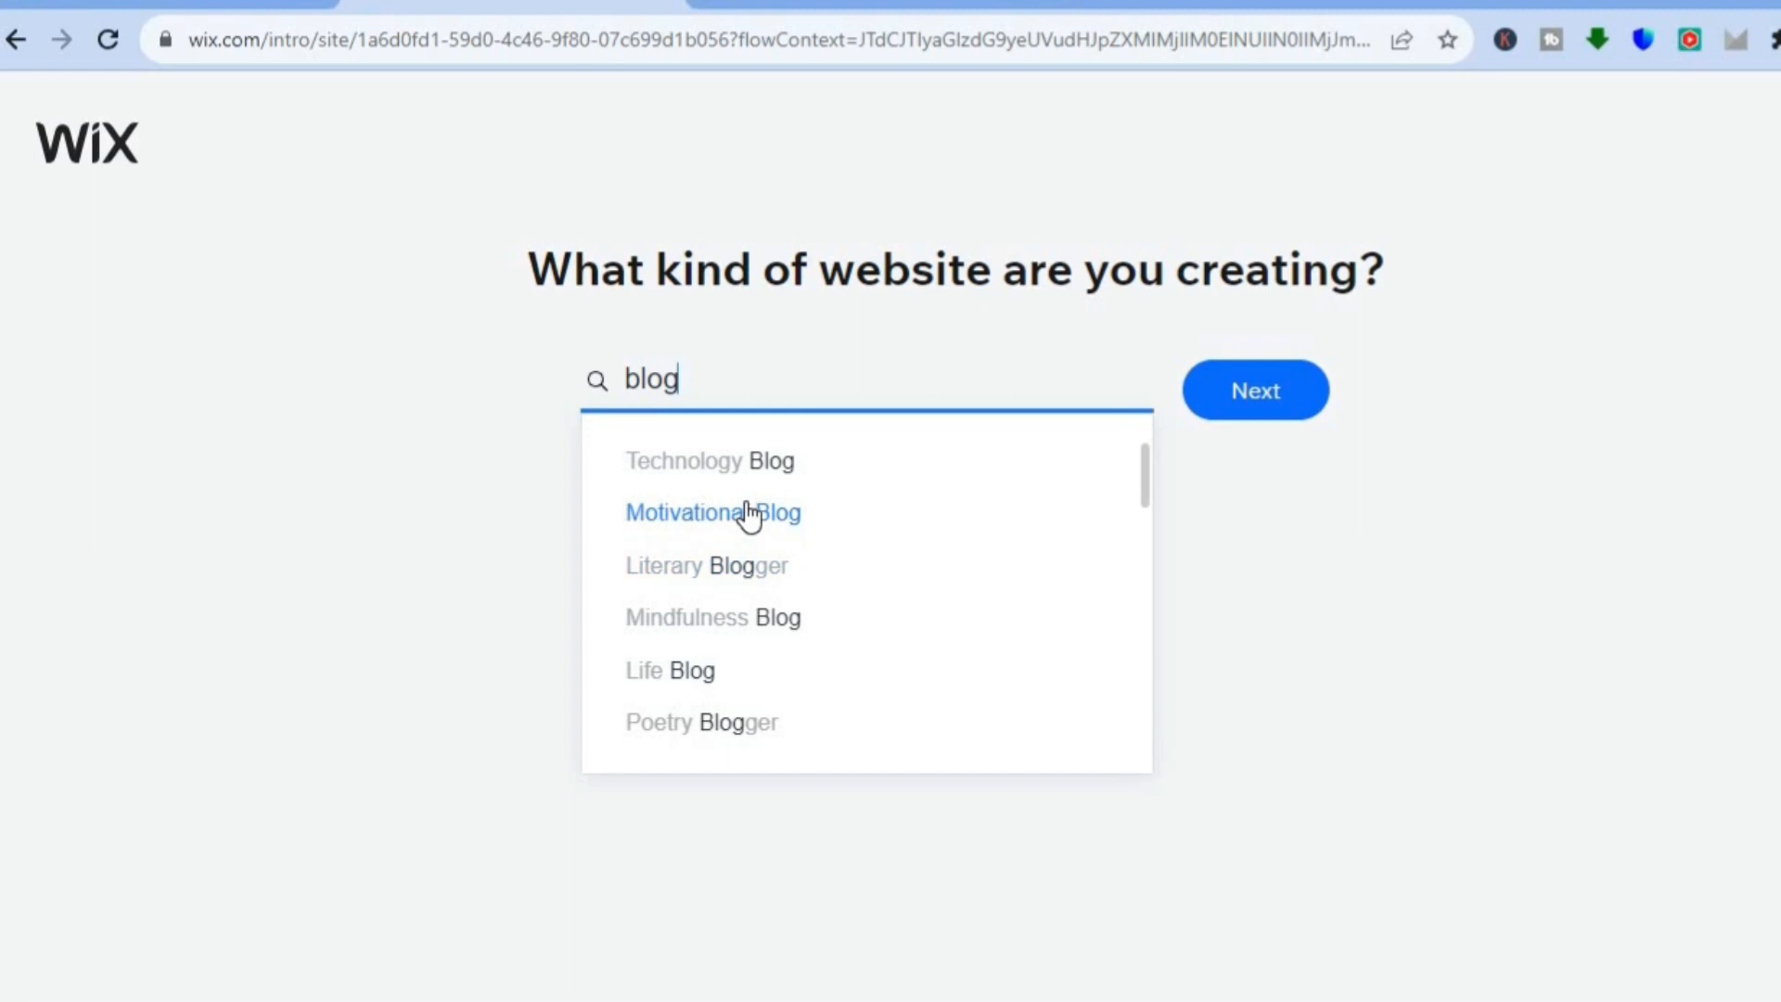
{"action": "left_click", "coordinate": [747, 510]}
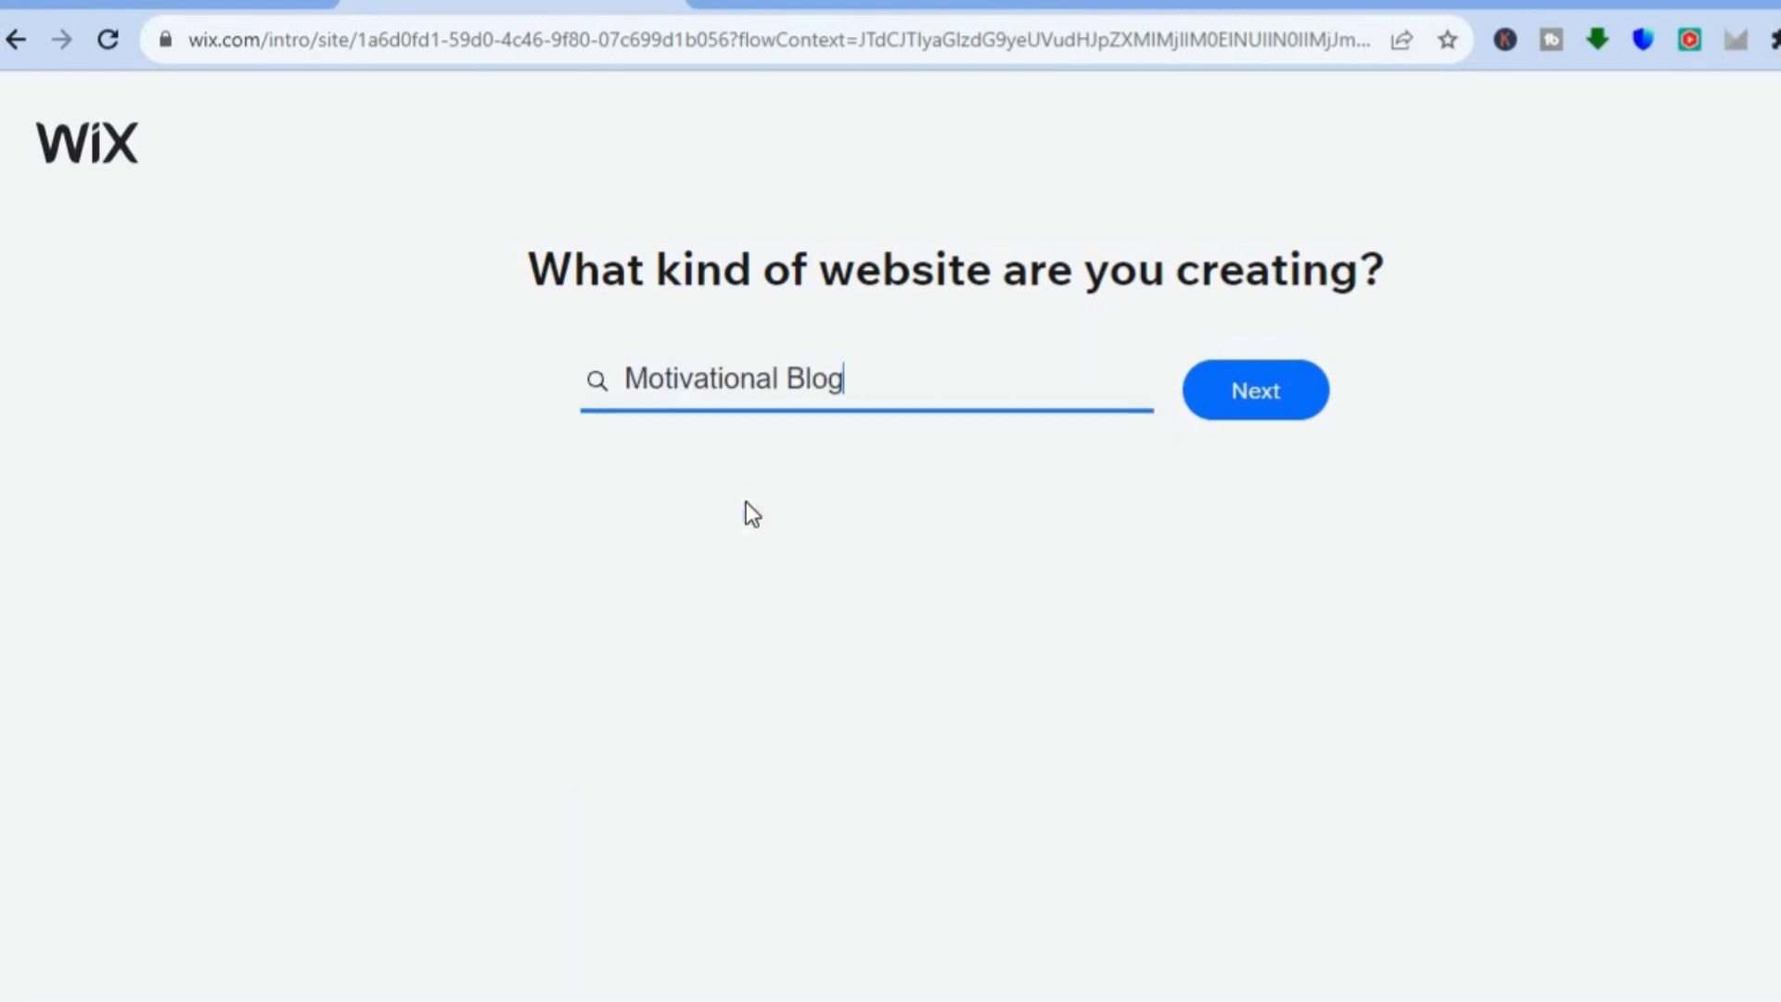
{"action": "left_click", "coordinate": [1266, 401]}
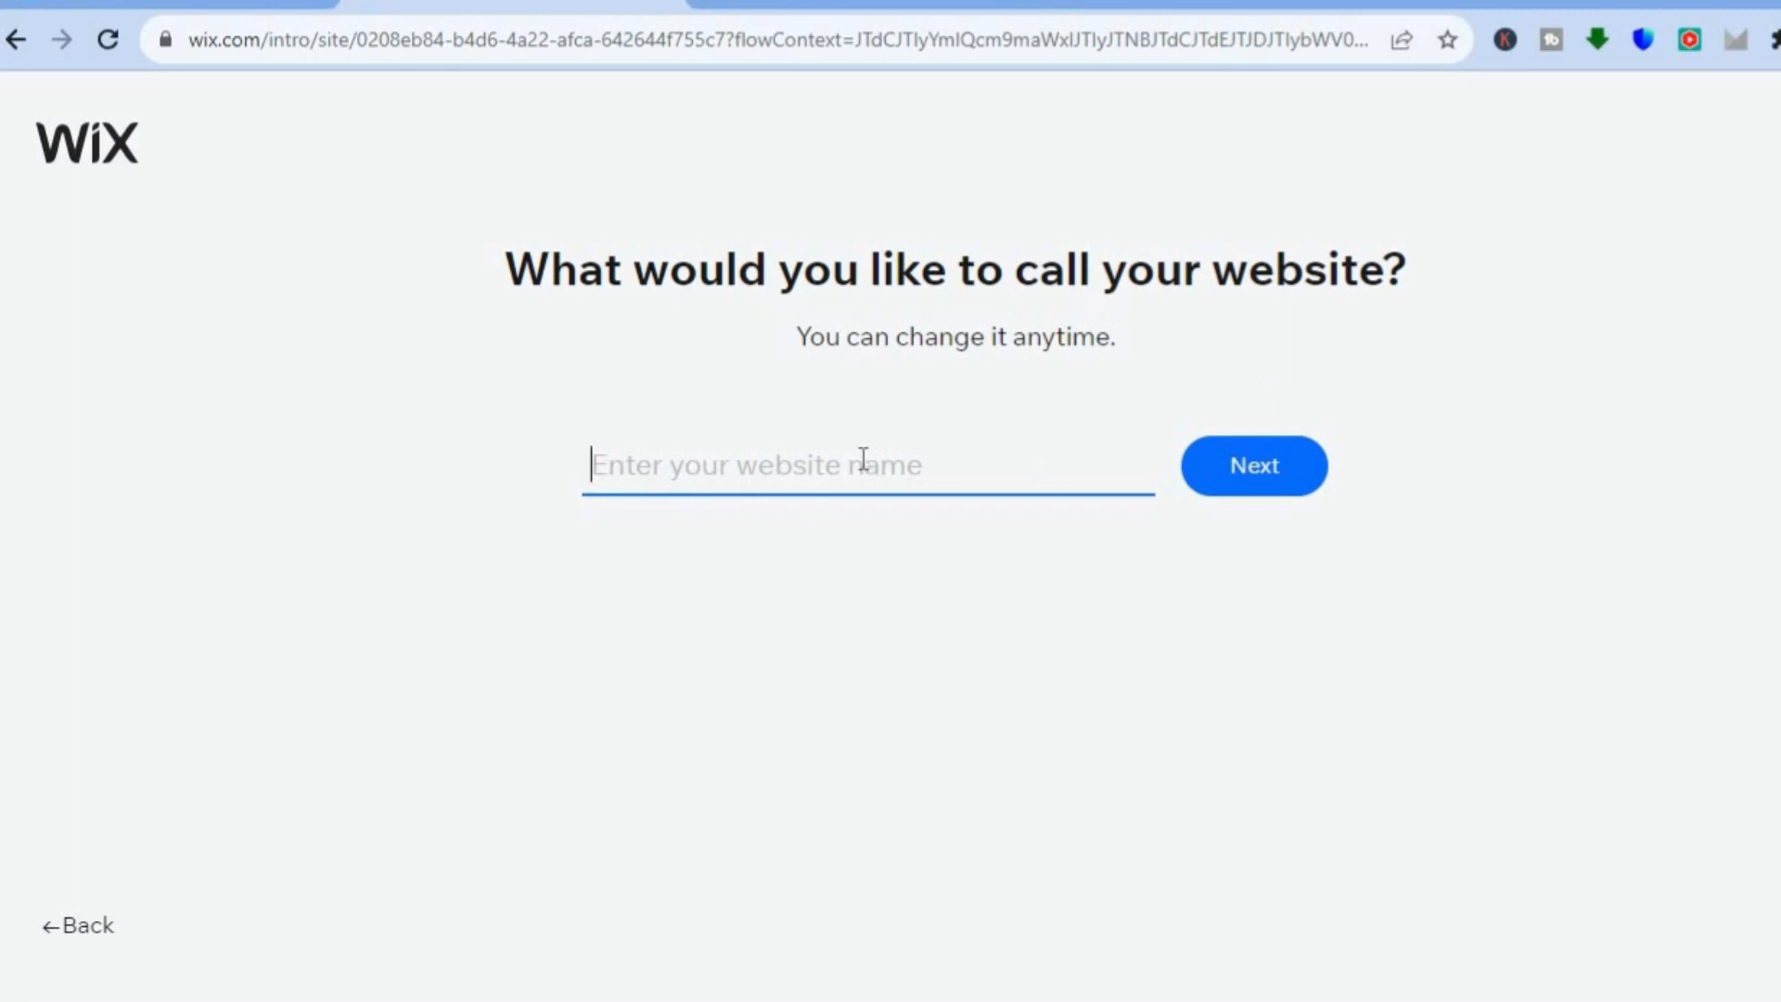
Step: Name the website "SIMPLE BLOG" and continue to the feature selection
{"action": "type", "text": "SlMP"}
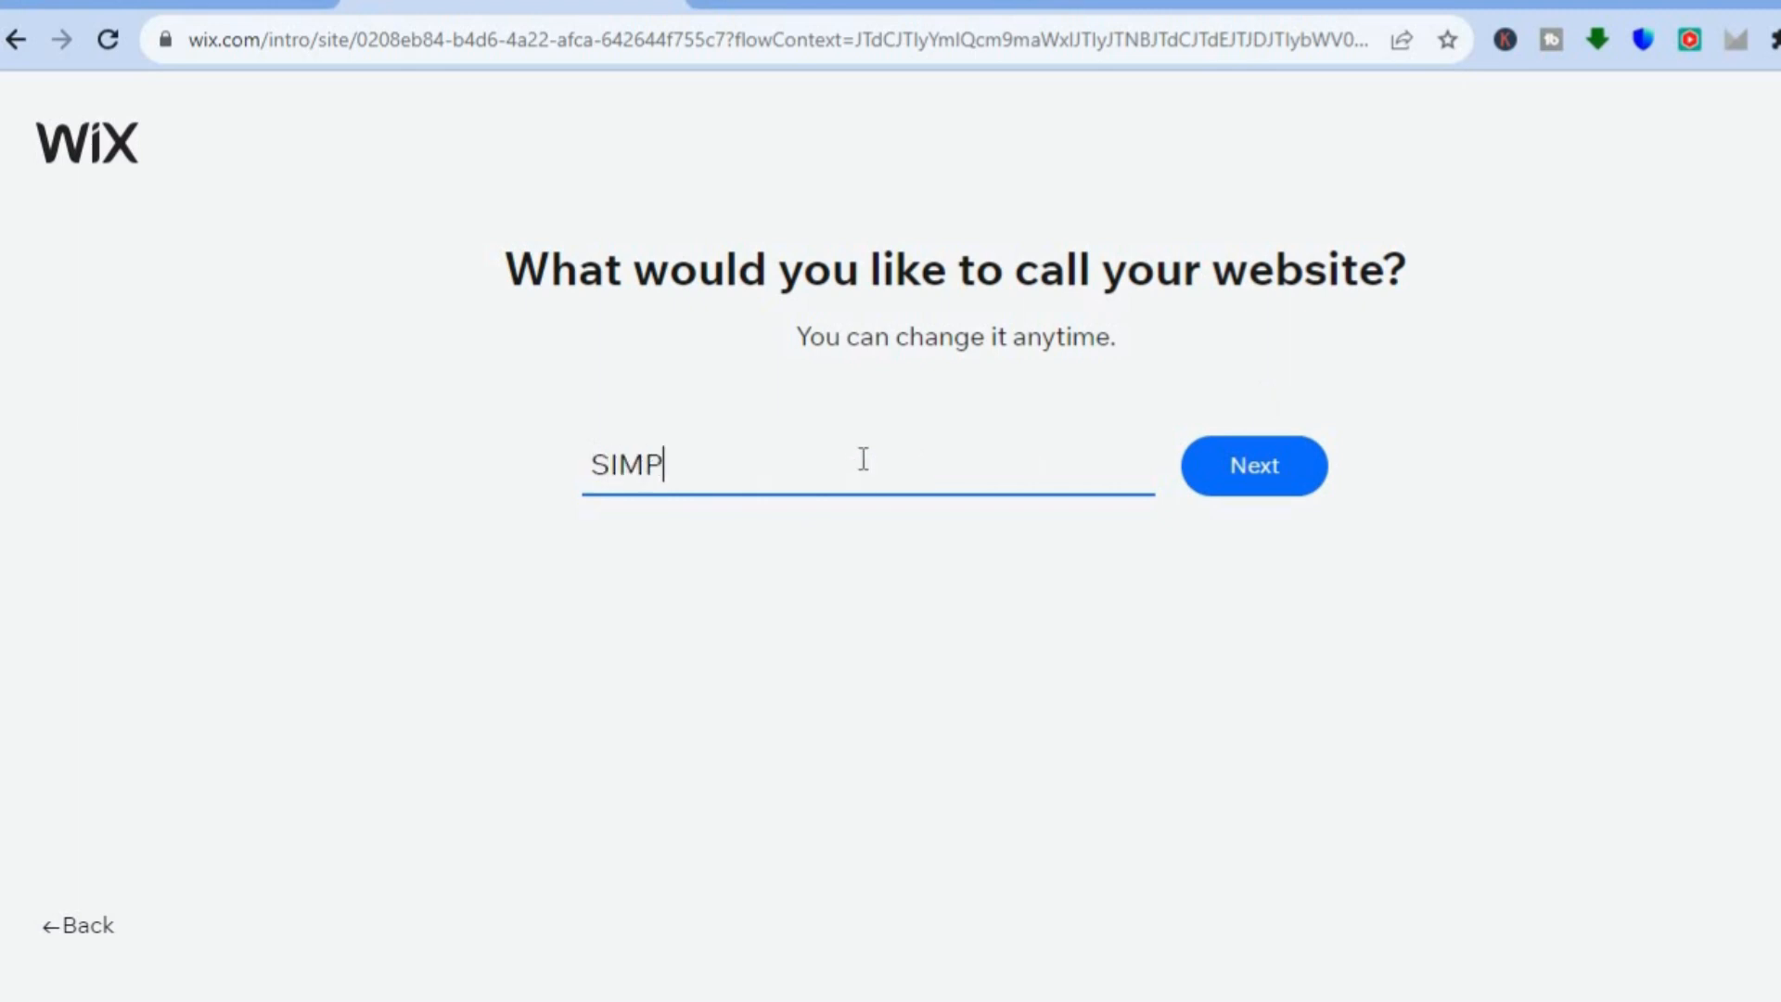
{"action": "type", "text": "LE BLOG"}
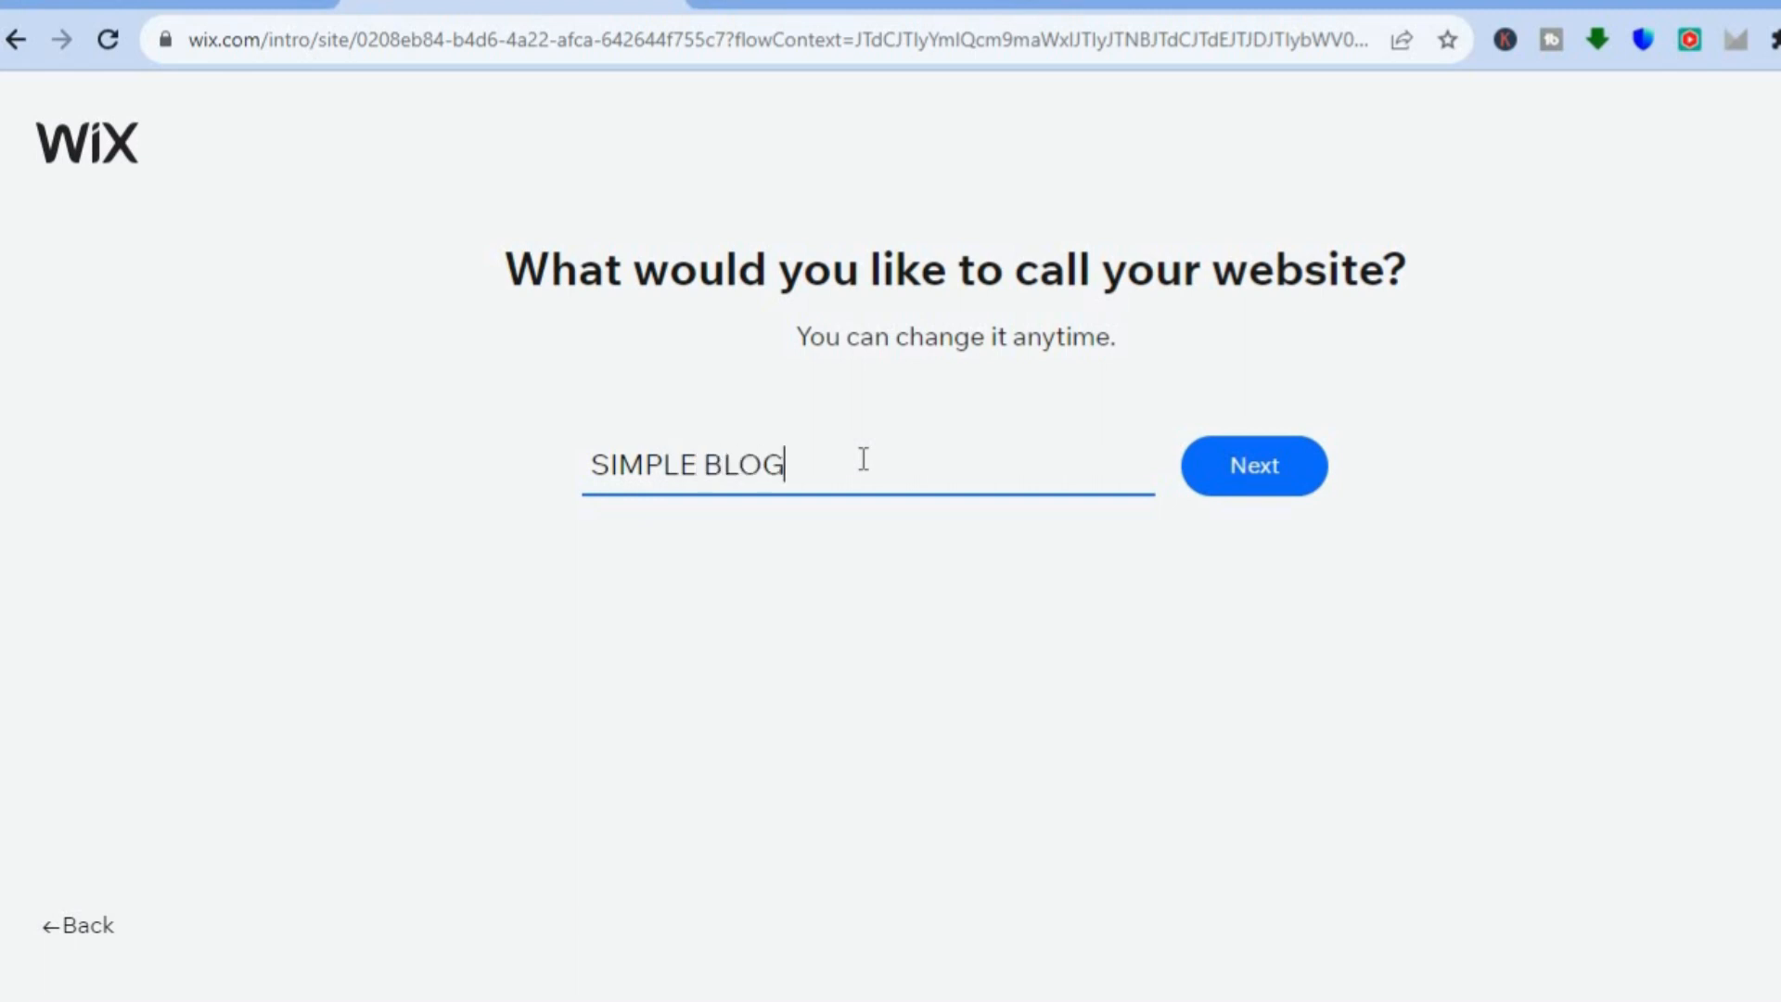
{"action": "left_click", "coordinate": [1234, 461]}
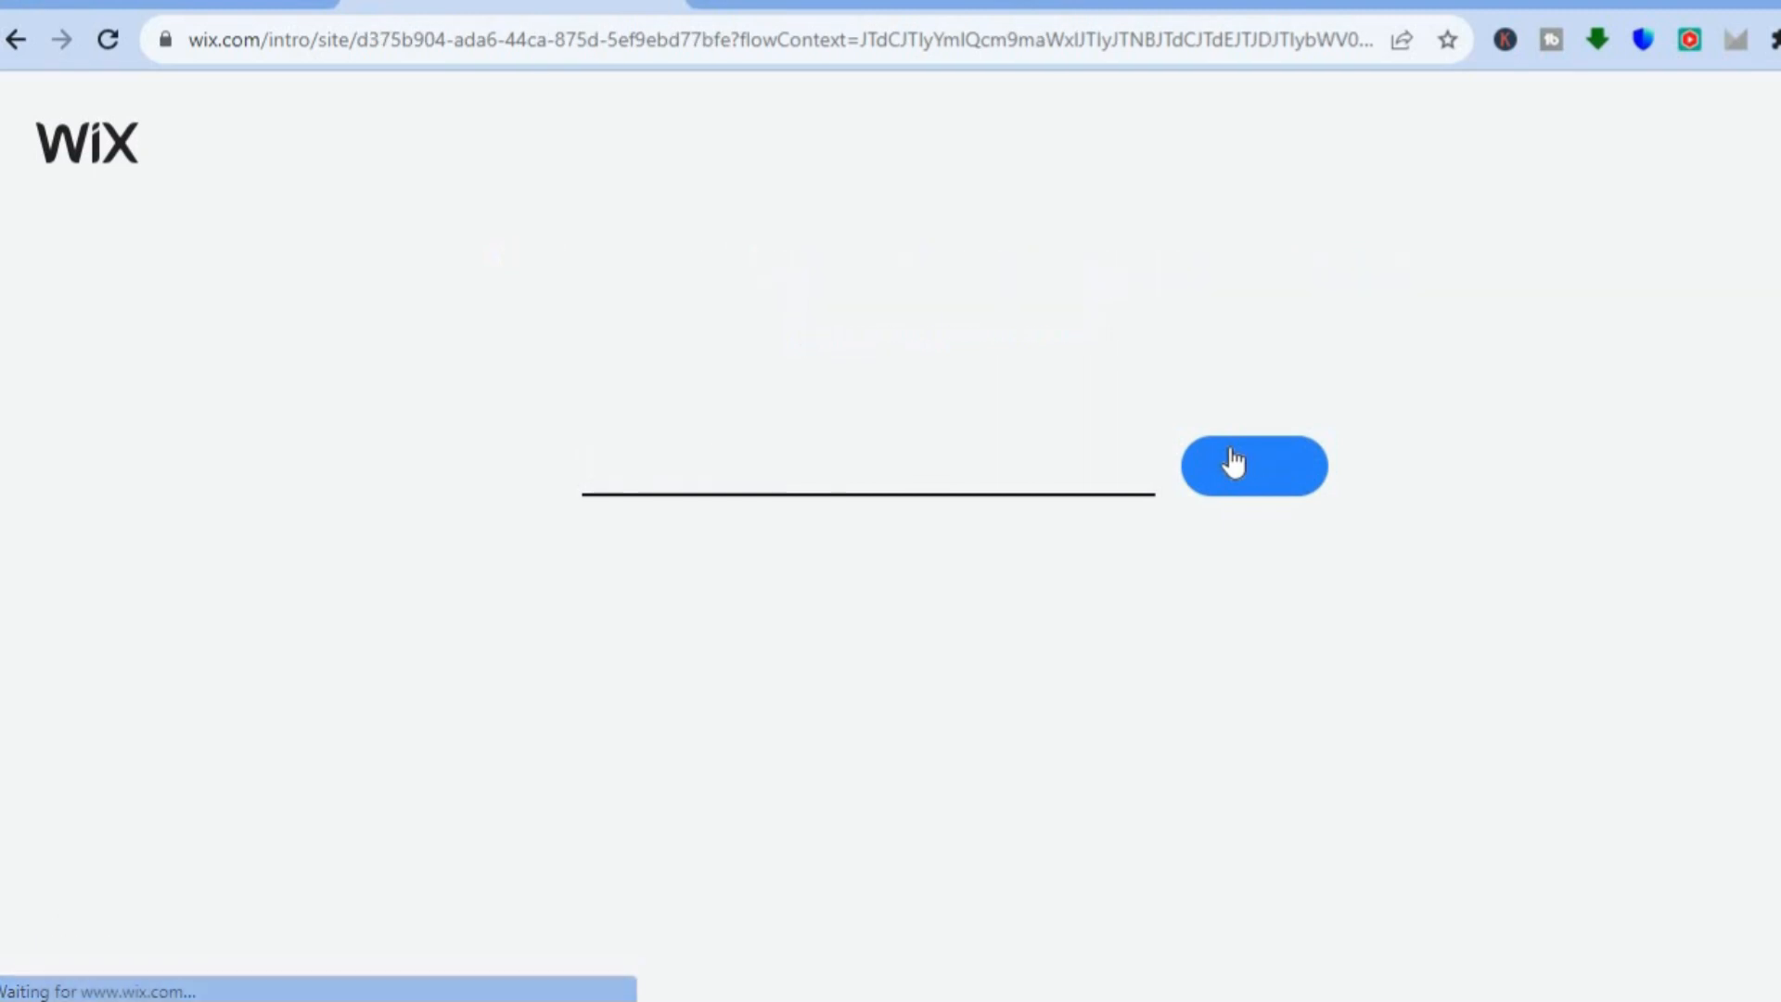
{"action": "left_click", "coordinate": [1234, 461]}
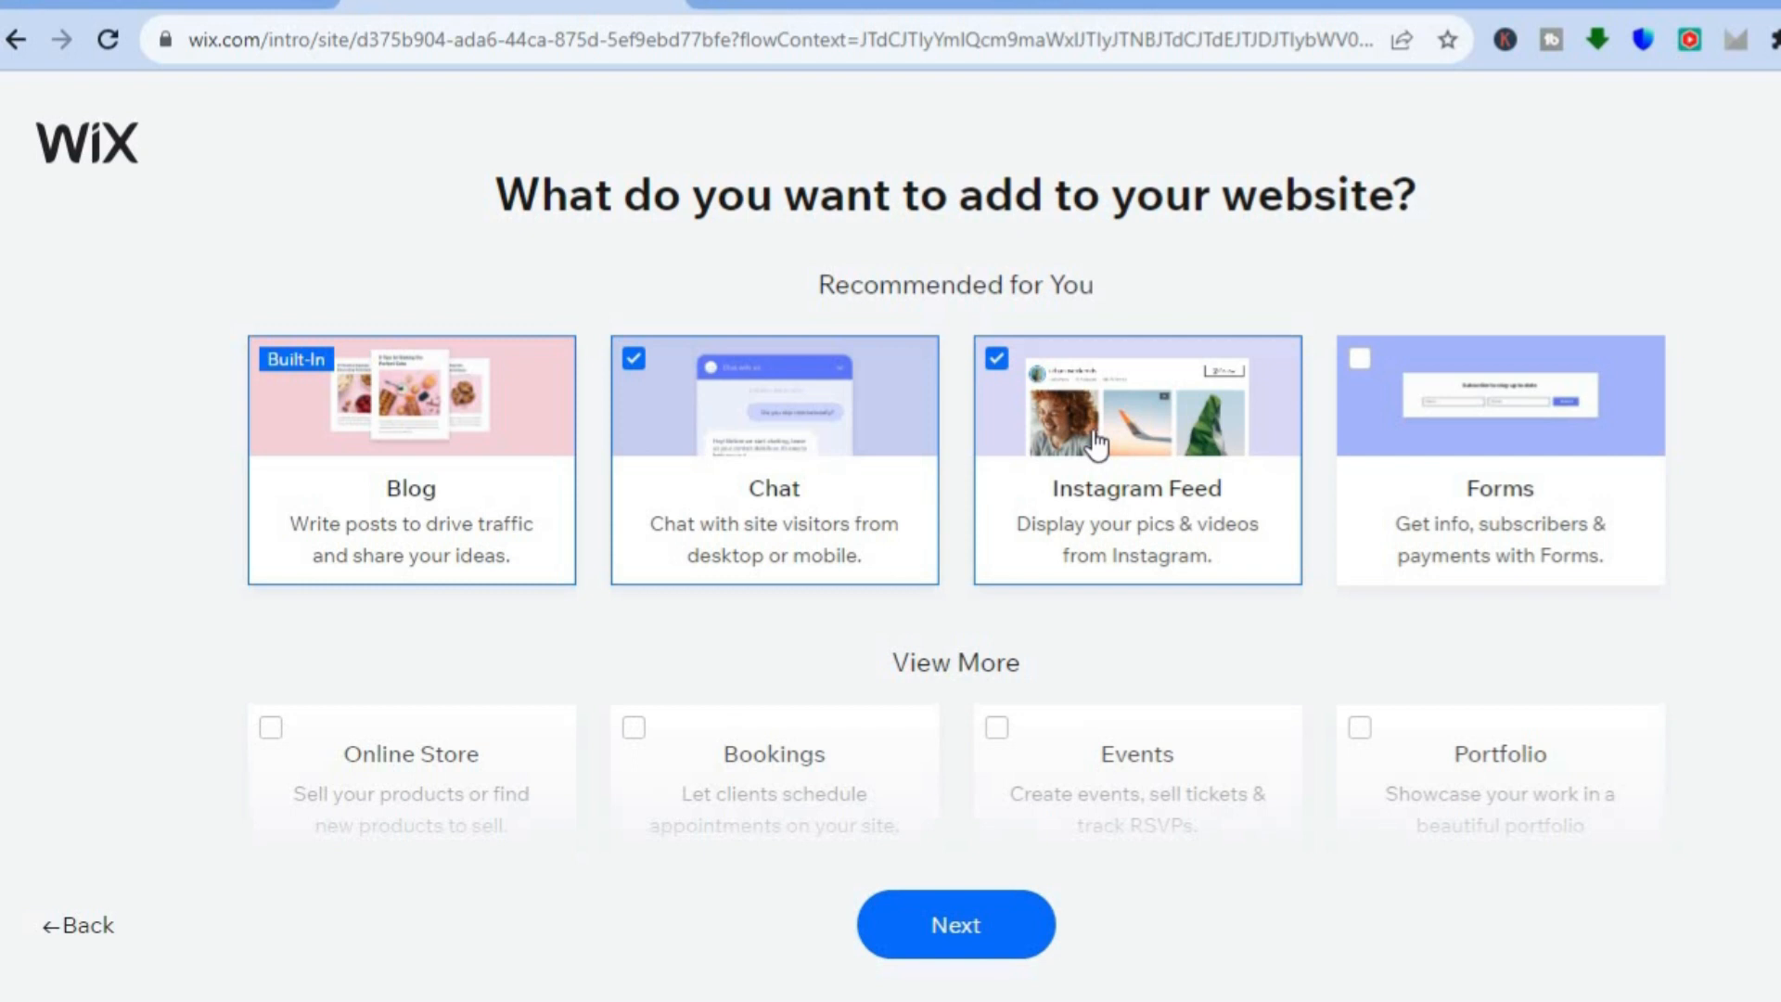
Step: Add Forms to the preselected Chat and Instagram Feed features of the website and continue
{"action": "mouse_move", "coordinate": [517, 509]}
{"action": "left_click", "coordinate": [1360, 359]}
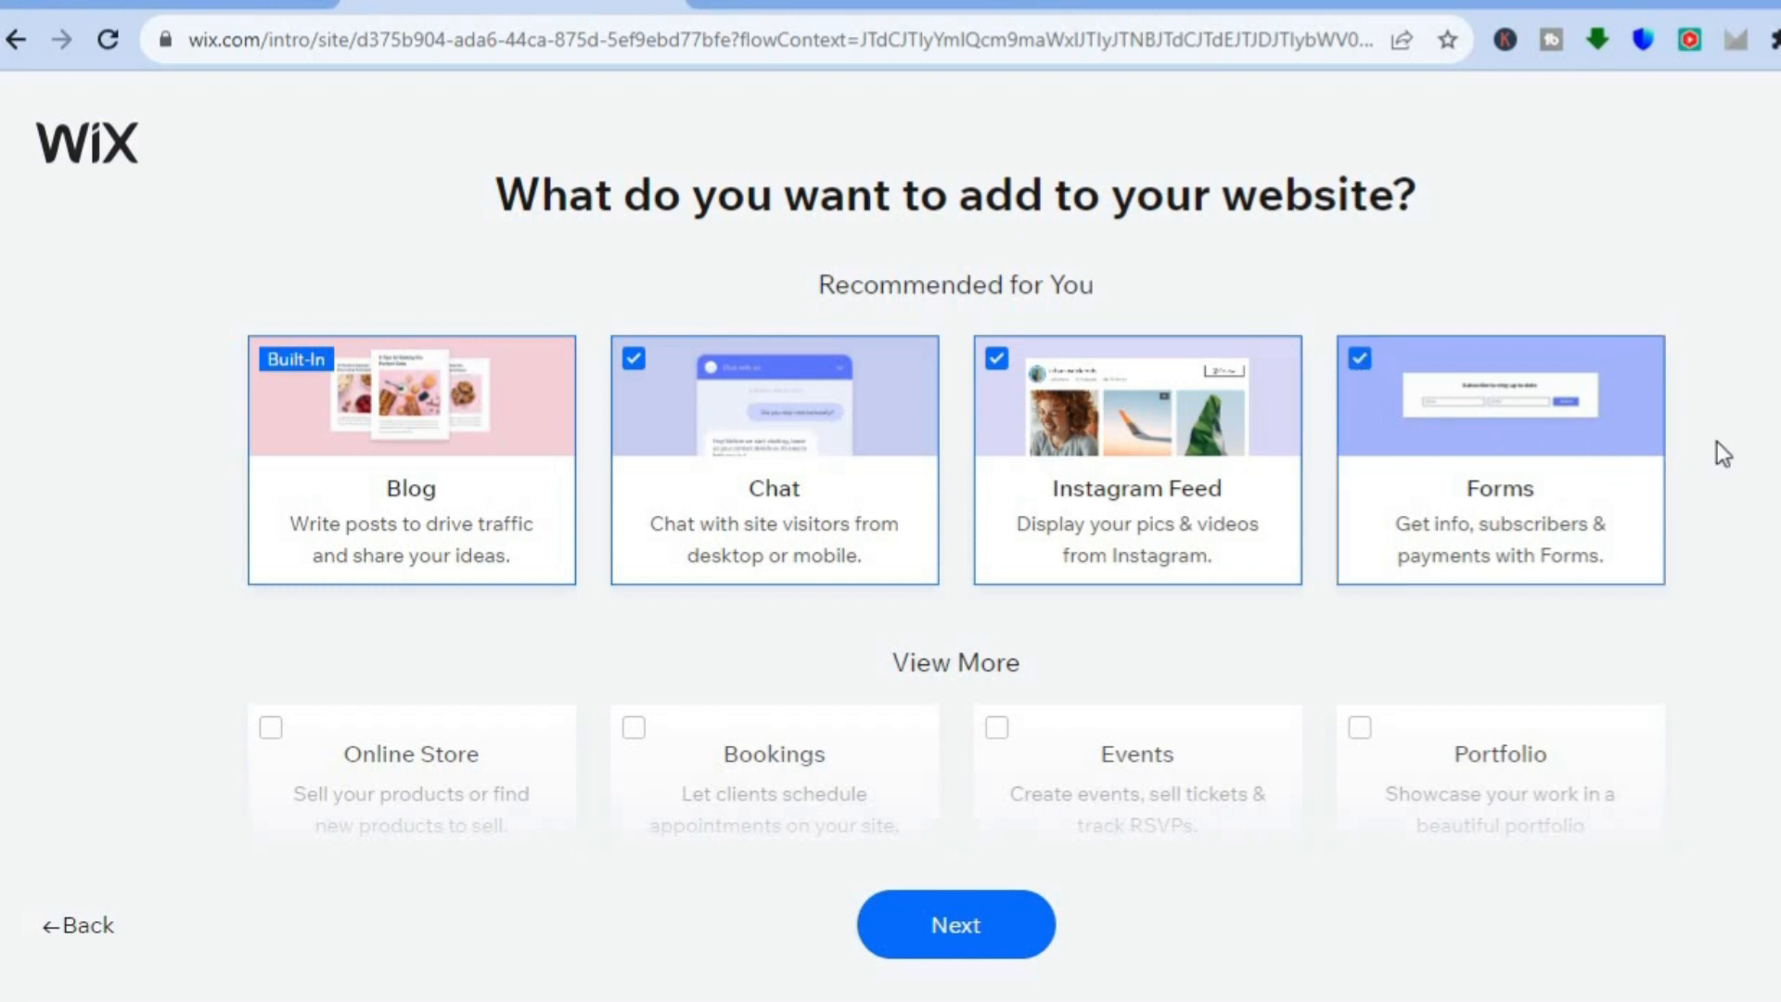
{"action": "scroll", "coordinate": [1717, 441], "scroll_direction": "down", "scroll_amount": 6}
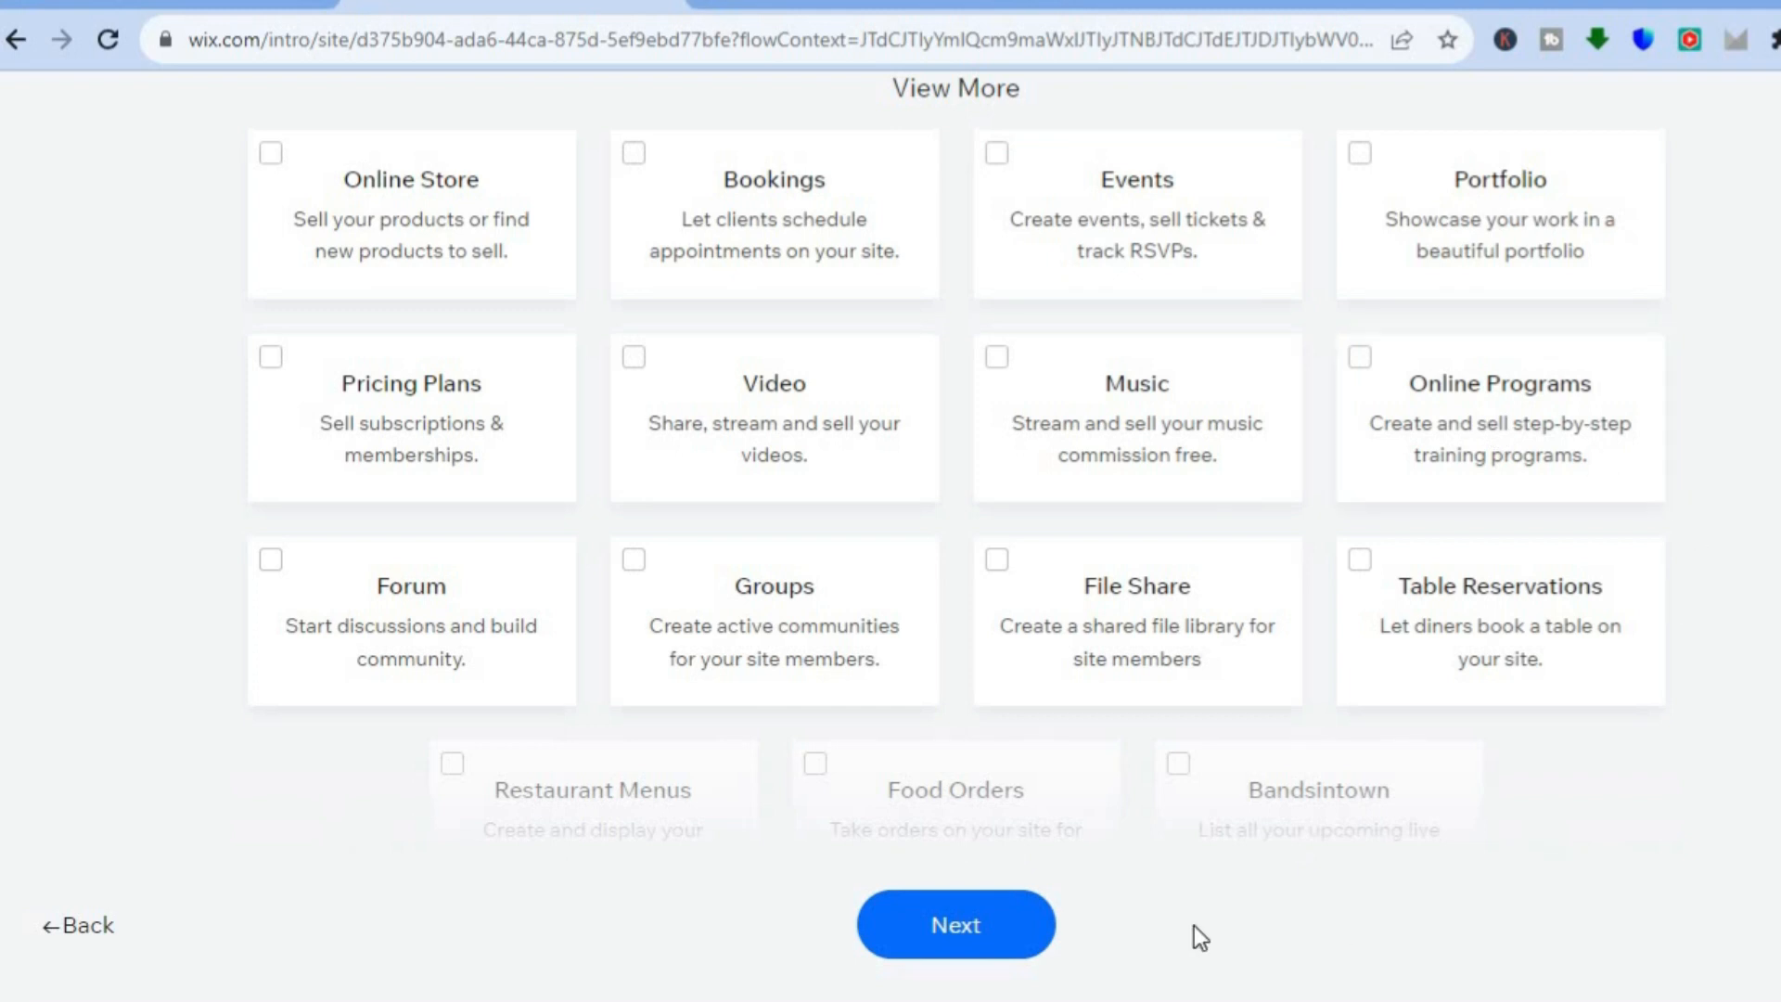
{"action": "left_click", "coordinate": [965, 920]}
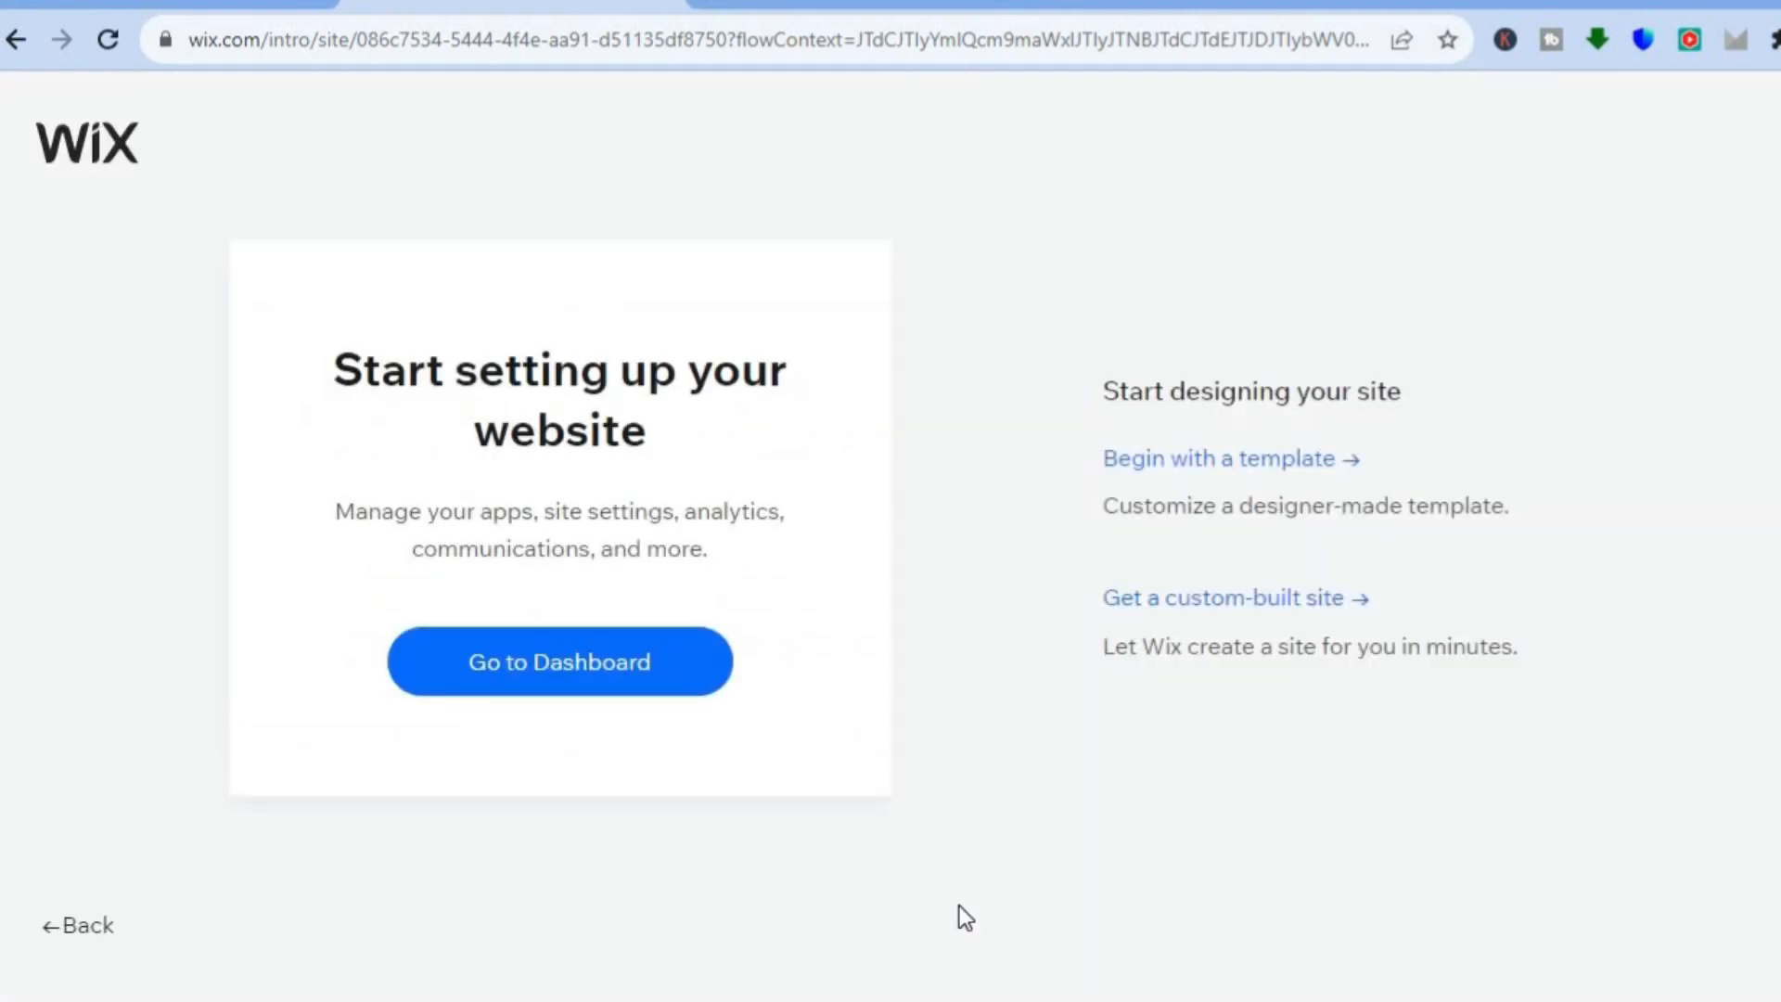
Step: Begin with a template, browse the Motivational Blog results and open the "Train of Thought" Personal Blog template for editing
{"action": "left_click", "coordinate": [1222, 467]}
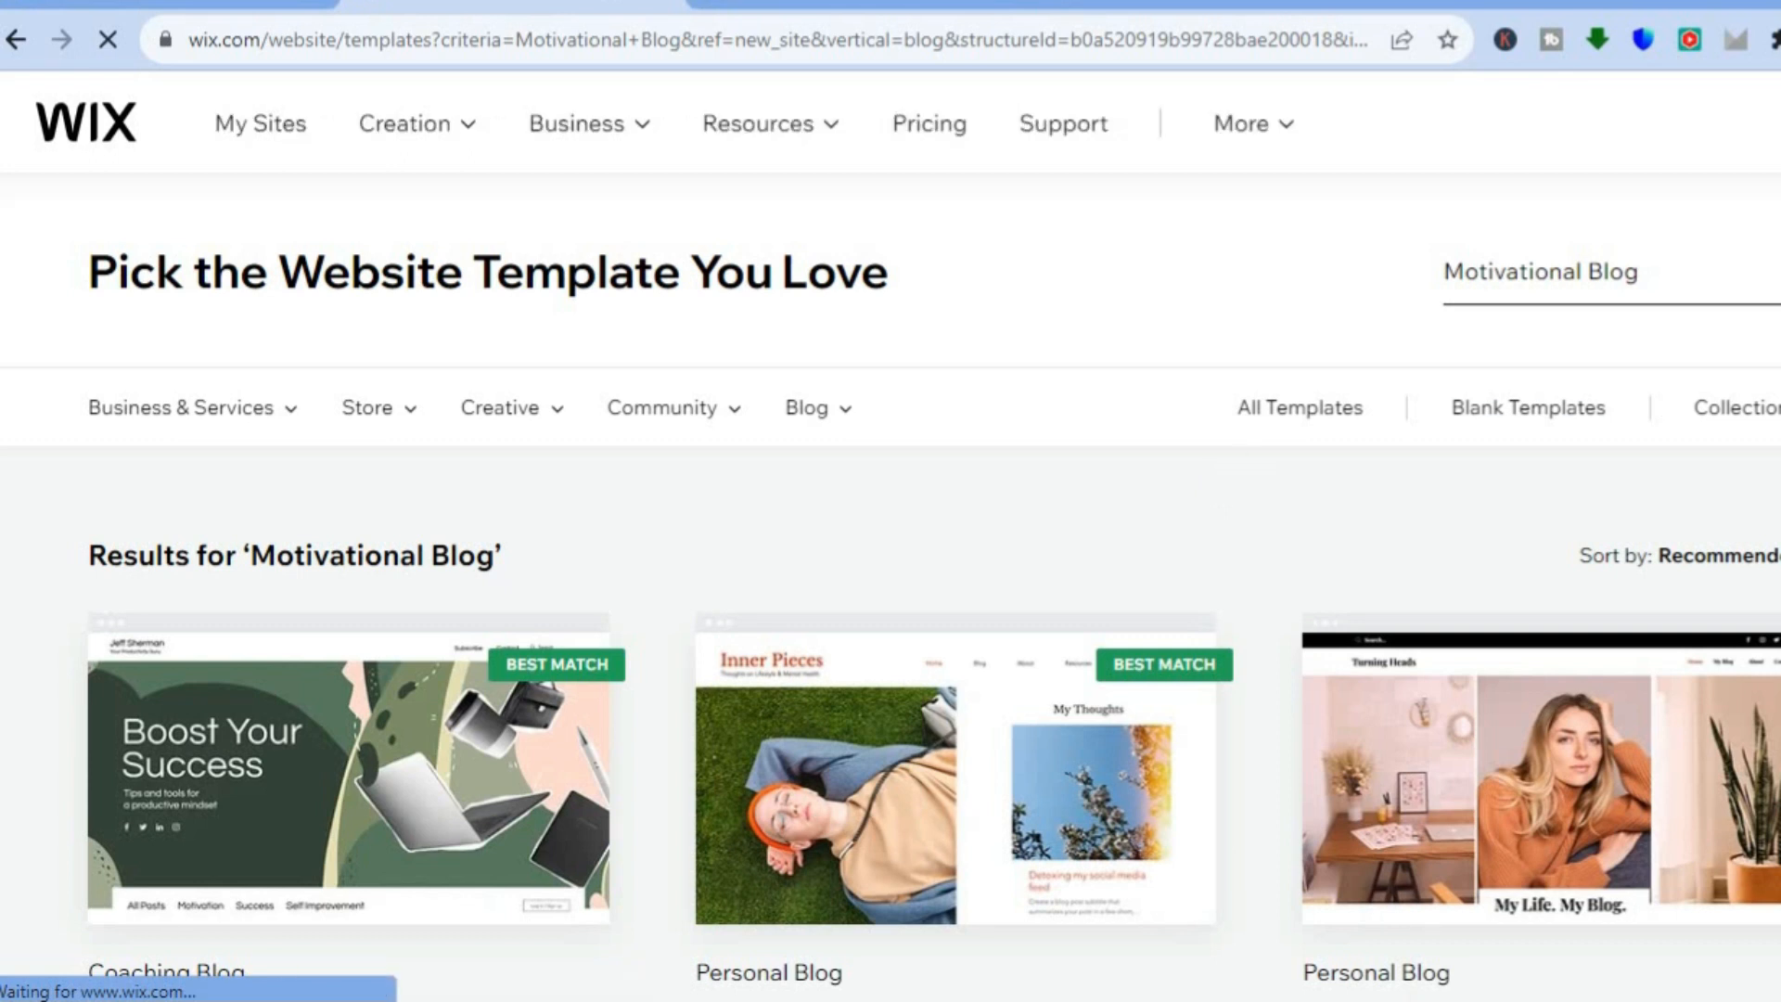
{"action": "scroll", "coordinate": [890, 529], "scroll_direction": "down", "scroll_amount": 4}
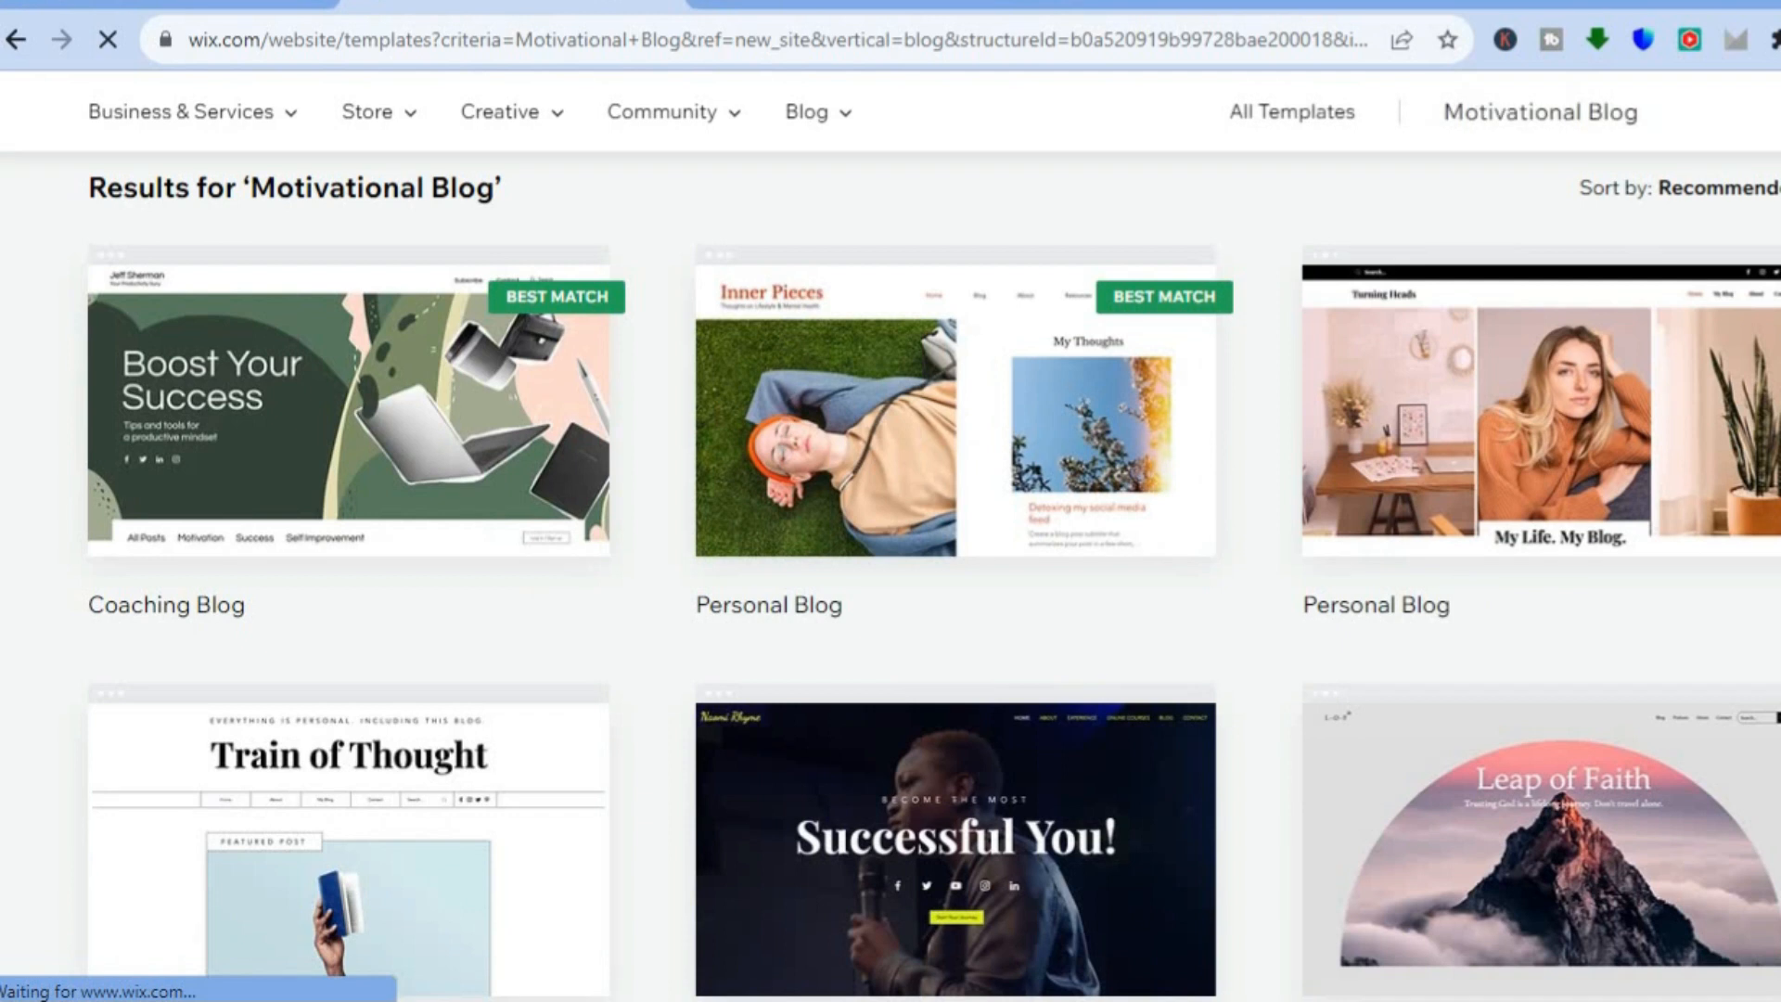
{"action": "scroll", "coordinate": [890, 529], "scroll_direction": "down", "scroll_amount": 4}
{"action": "scroll", "coordinate": [890, 575], "scroll_direction": "down", "scroll_amount": 6}
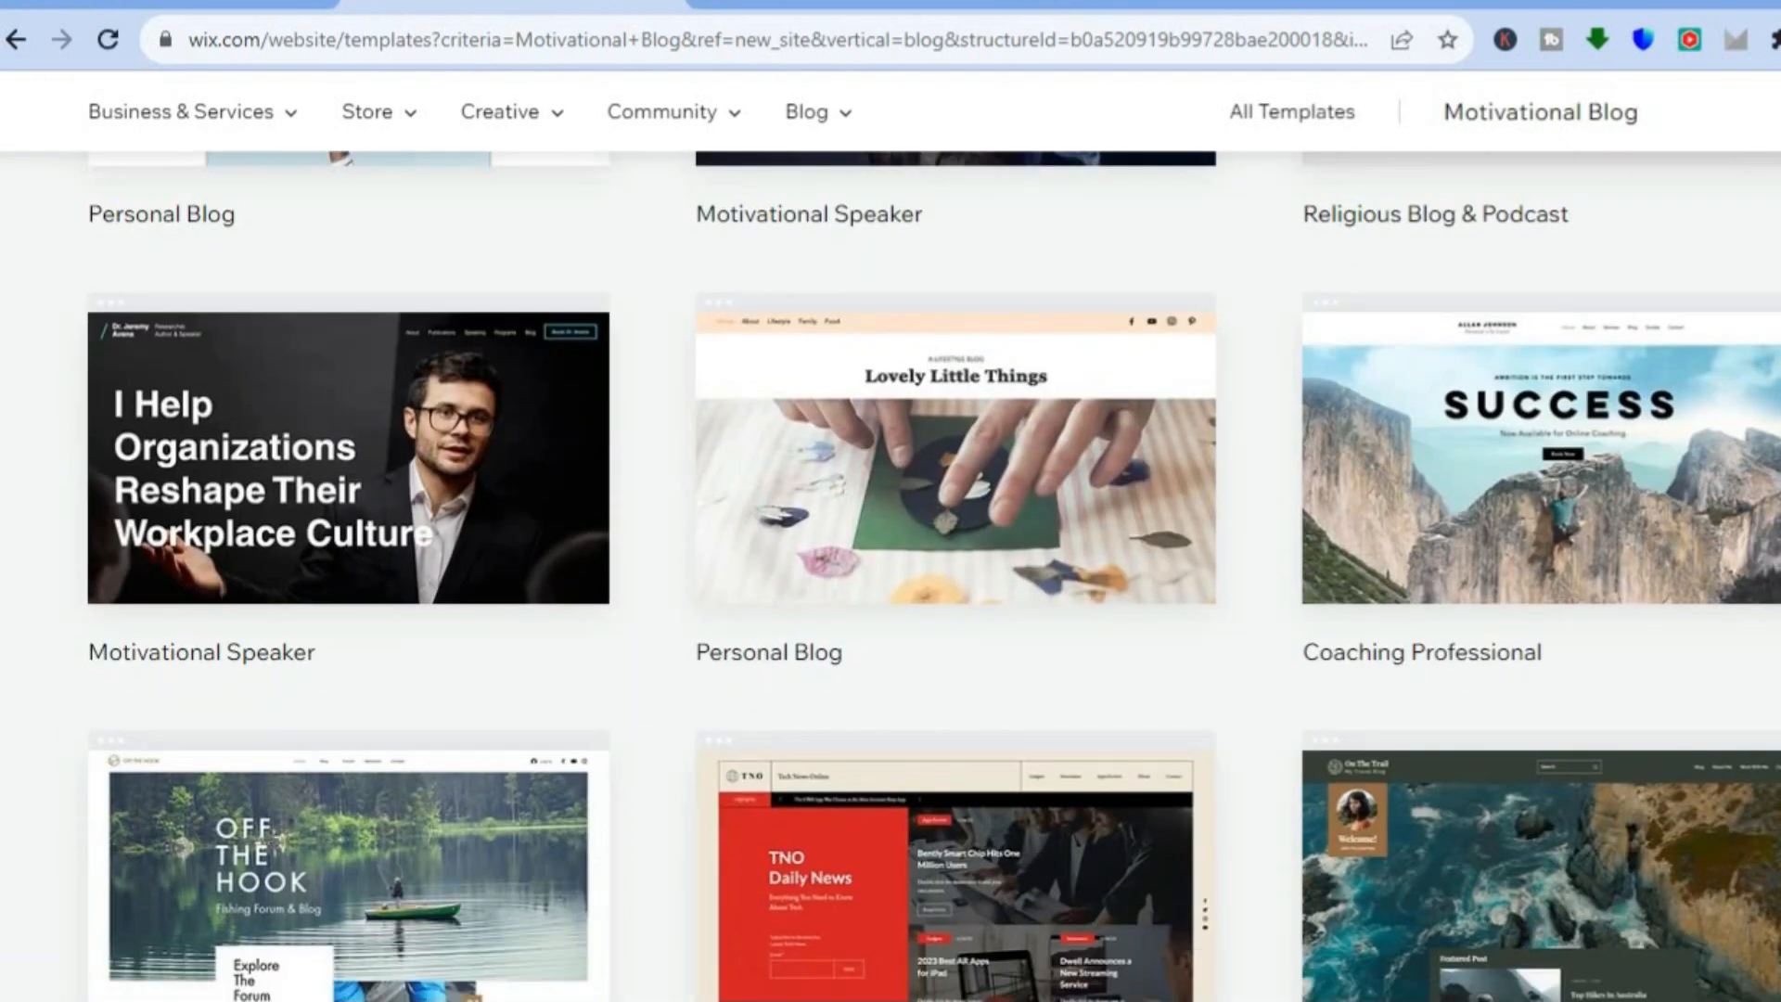
{"action": "scroll", "coordinate": [890, 529], "scroll_direction": "down", "scroll_amount": 3}
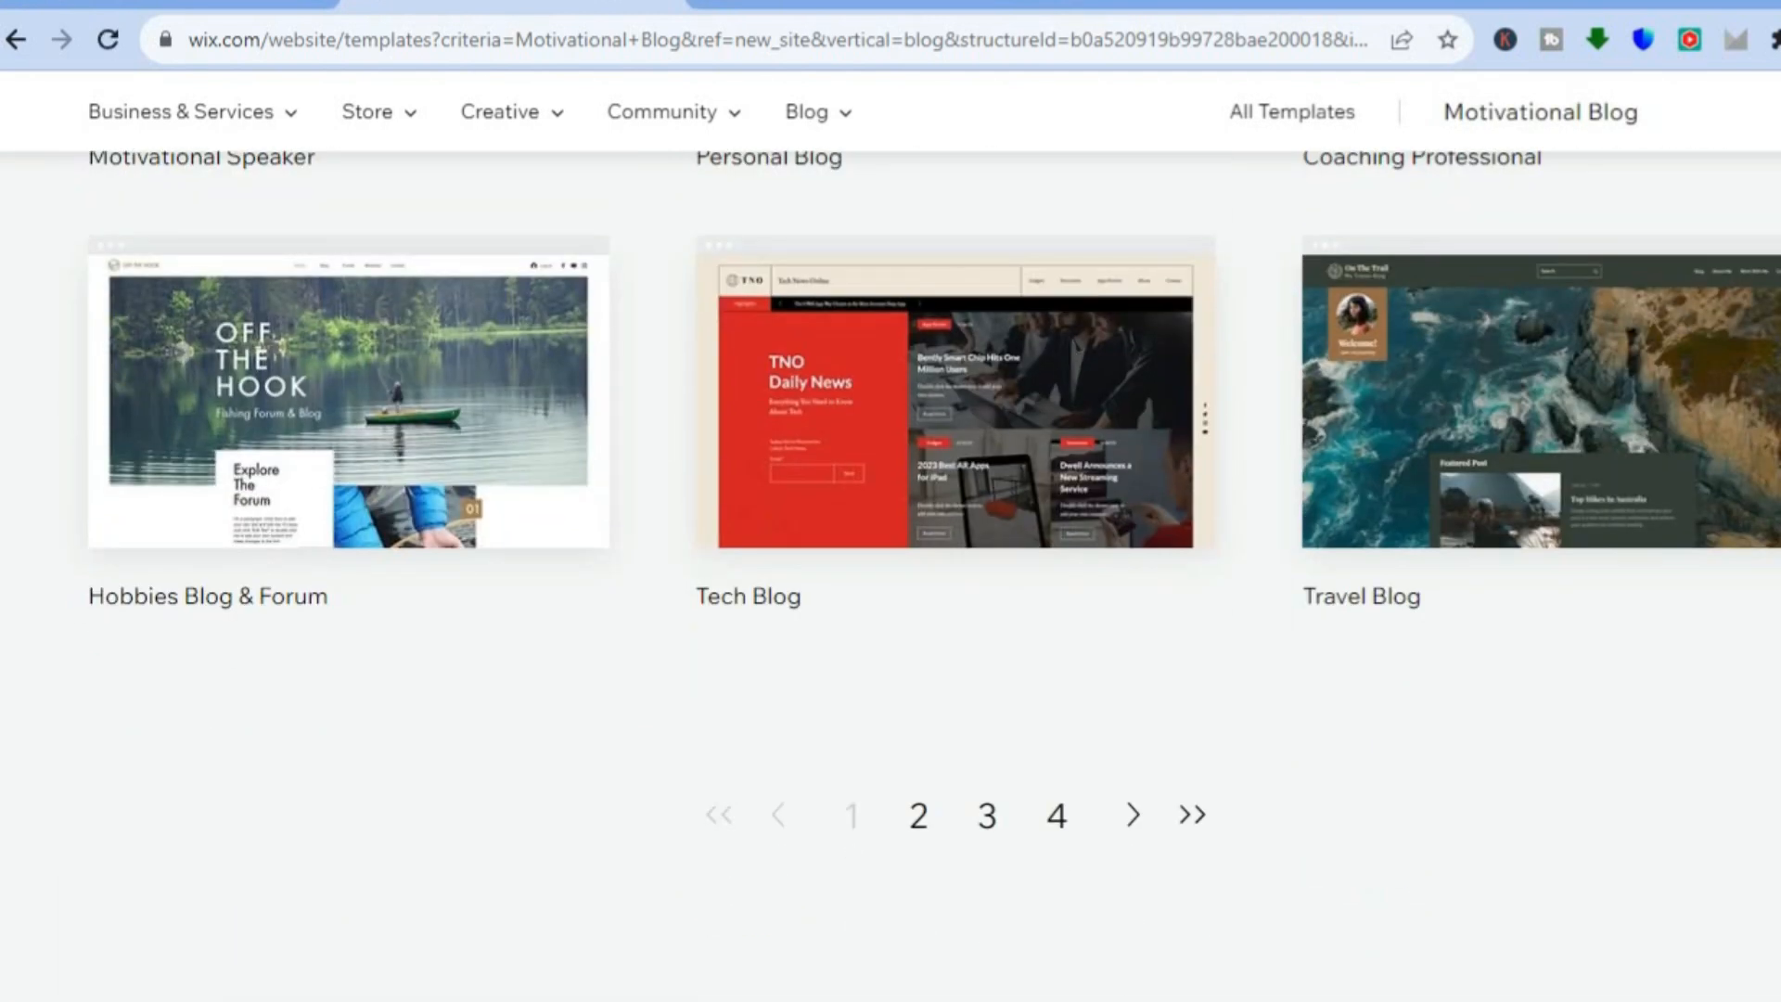
{"action": "scroll", "coordinate": [891, 557], "scroll_direction": "up", "scroll_amount": 5}
{"action": "scroll", "coordinate": [932, 576], "scroll_direction": "up", "scroll_amount": 2}
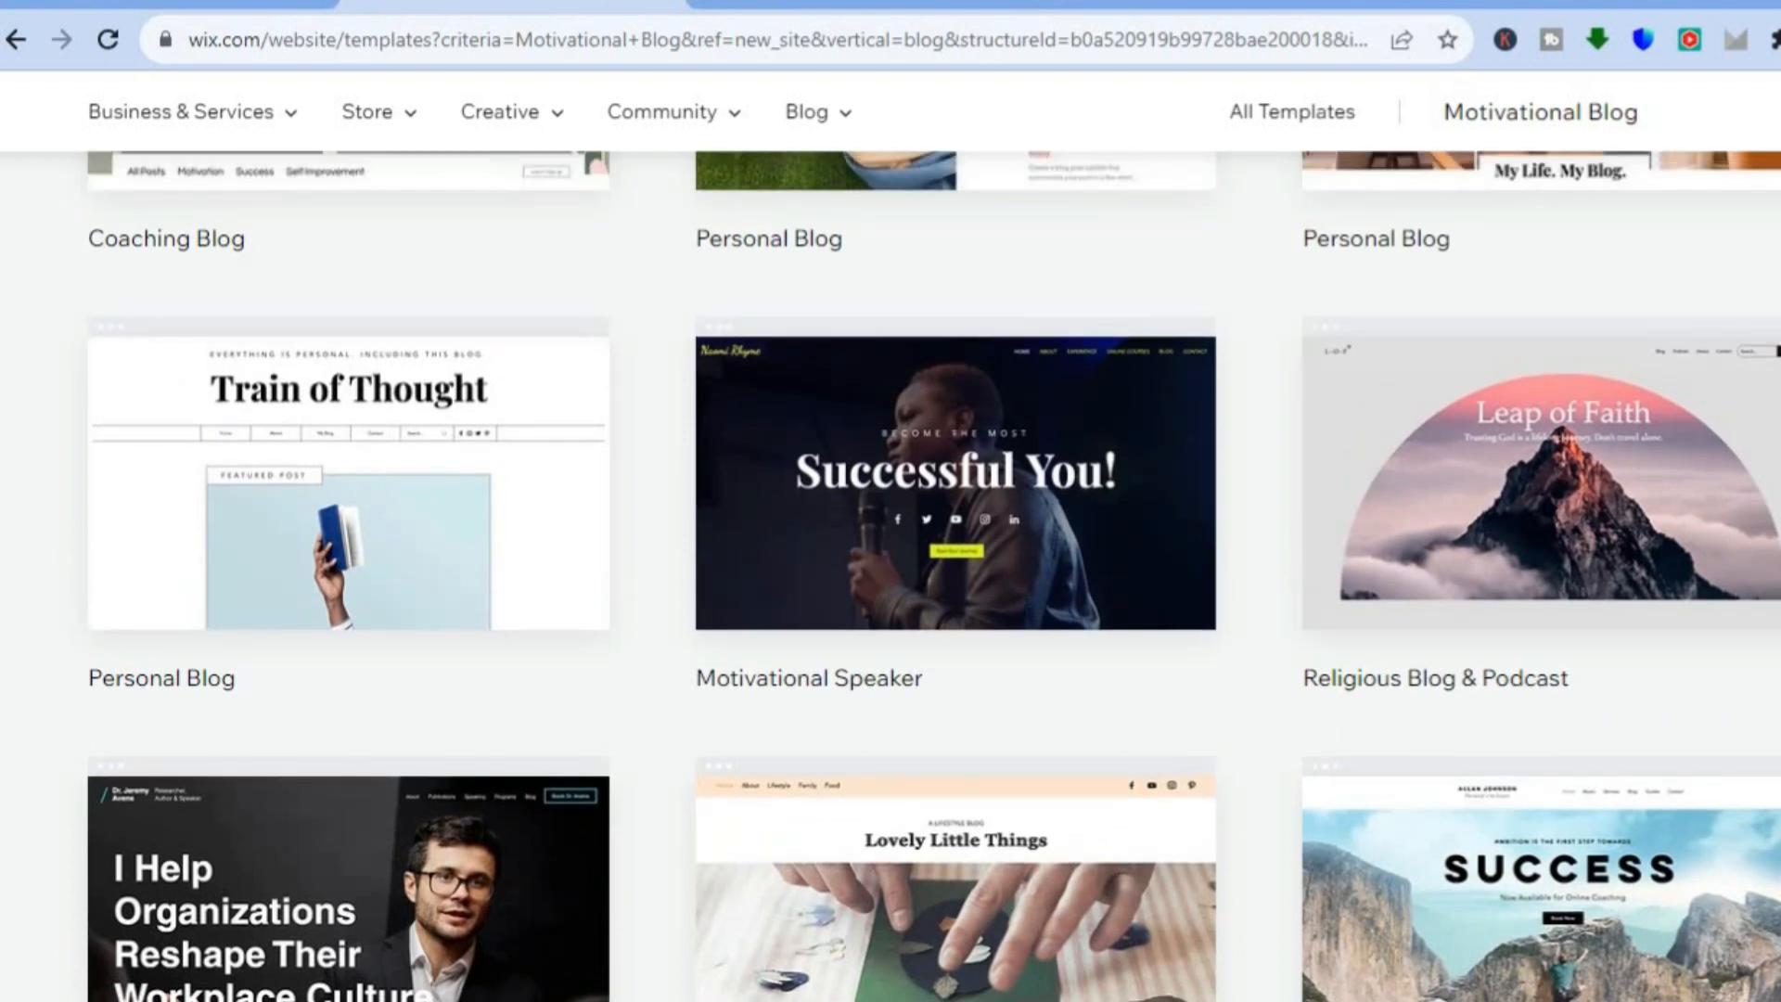
{"action": "scroll", "coordinate": [933, 576], "scroll_direction": "up", "scroll_amount": 1}
{"action": "scroll", "coordinate": [933, 576], "scroll_direction": "up", "scroll_amount": 1}
{"action": "scroll", "coordinate": [933, 576], "scroll_direction": "up", "scroll_amount": 1}
{"action": "scroll", "coordinate": [933, 576], "scroll_direction": "down", "scroll_amount": 3}
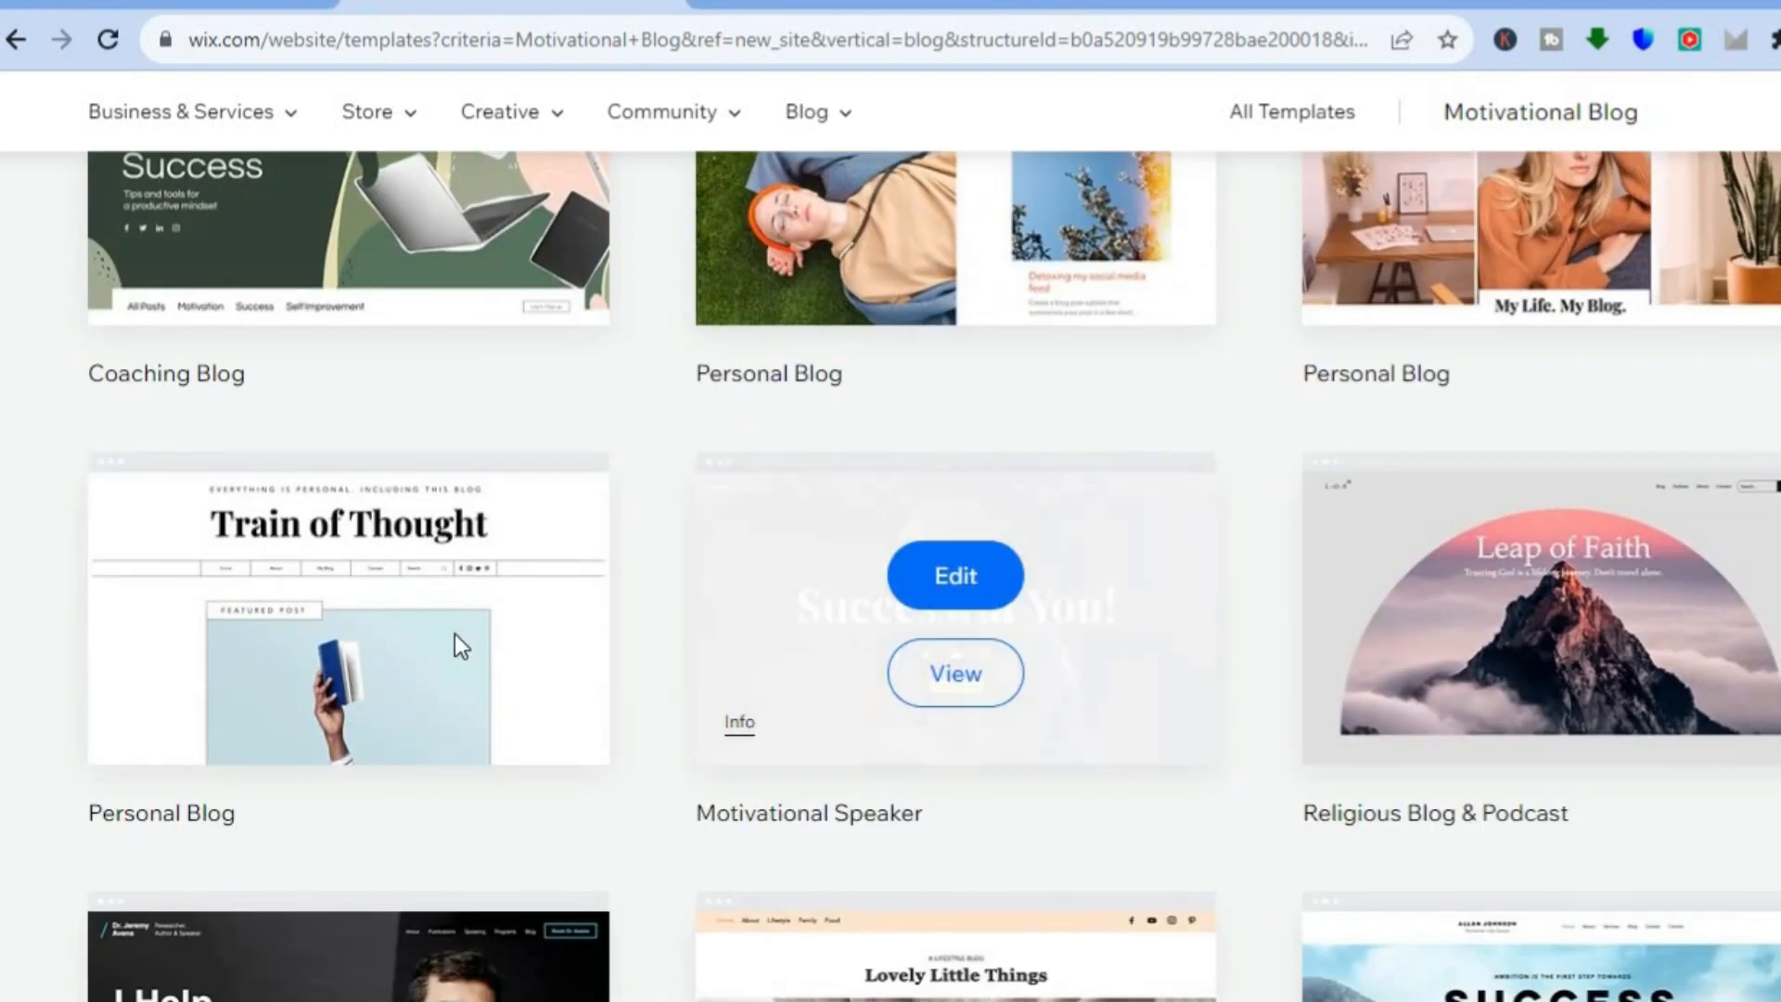
{"action": "mouse_move", "coordinate": [453, 637]}
{"action": "left_click", "coordinate": [376, 594]}
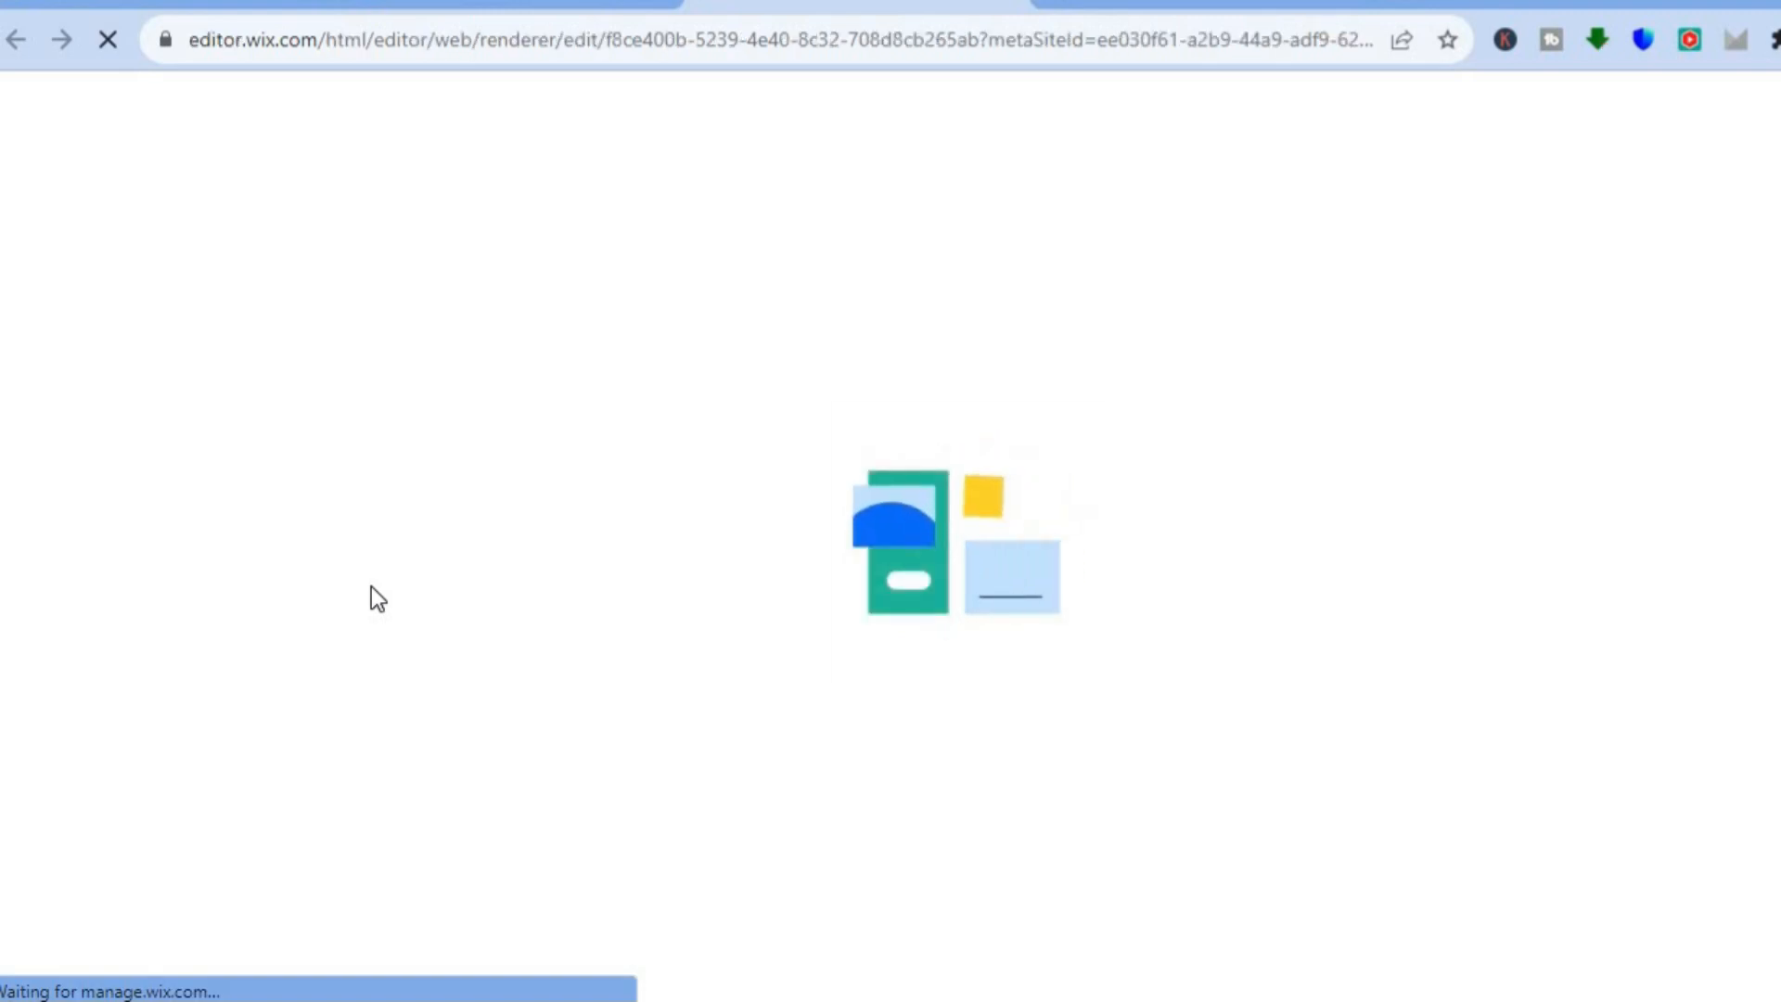
Step: Switch to ChatGPT and read through the generated article on the importance and benefits of starting a blog
{"action": "left_click", "coordinate": [1155, 7]}
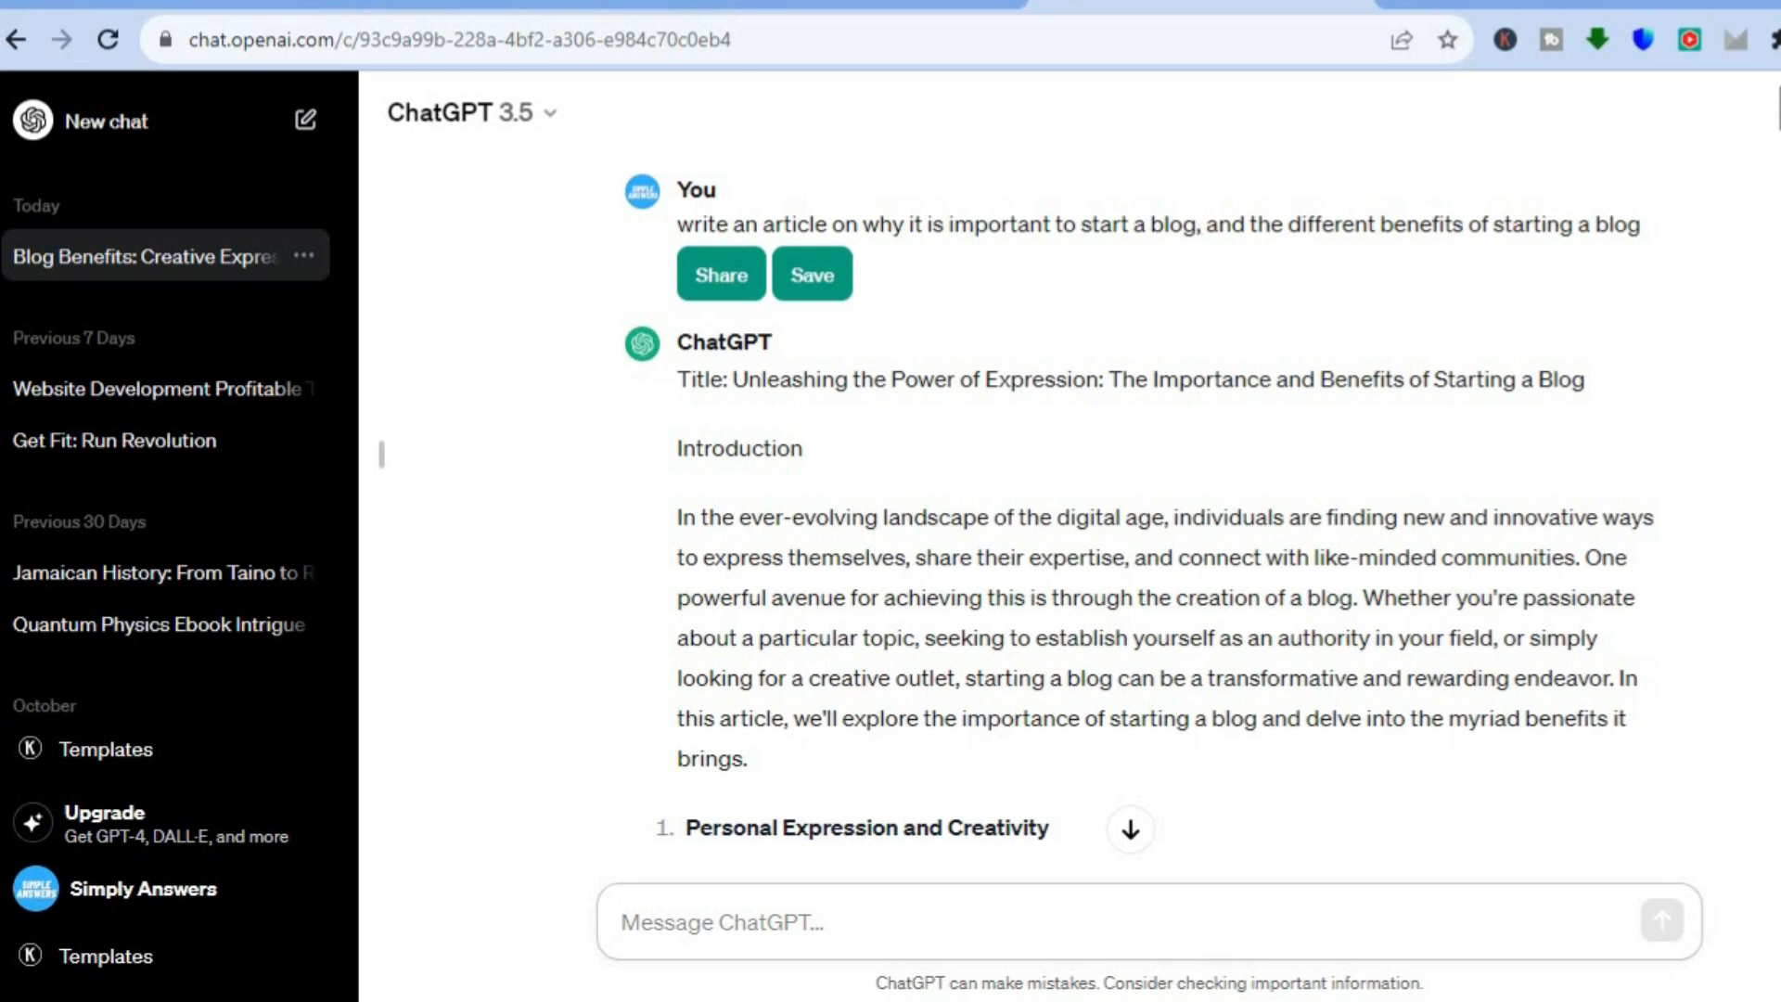
{"action": "scroll", "coordinate": [1139, 510], "scroll_direction": "down", "scroll_amount": 5}
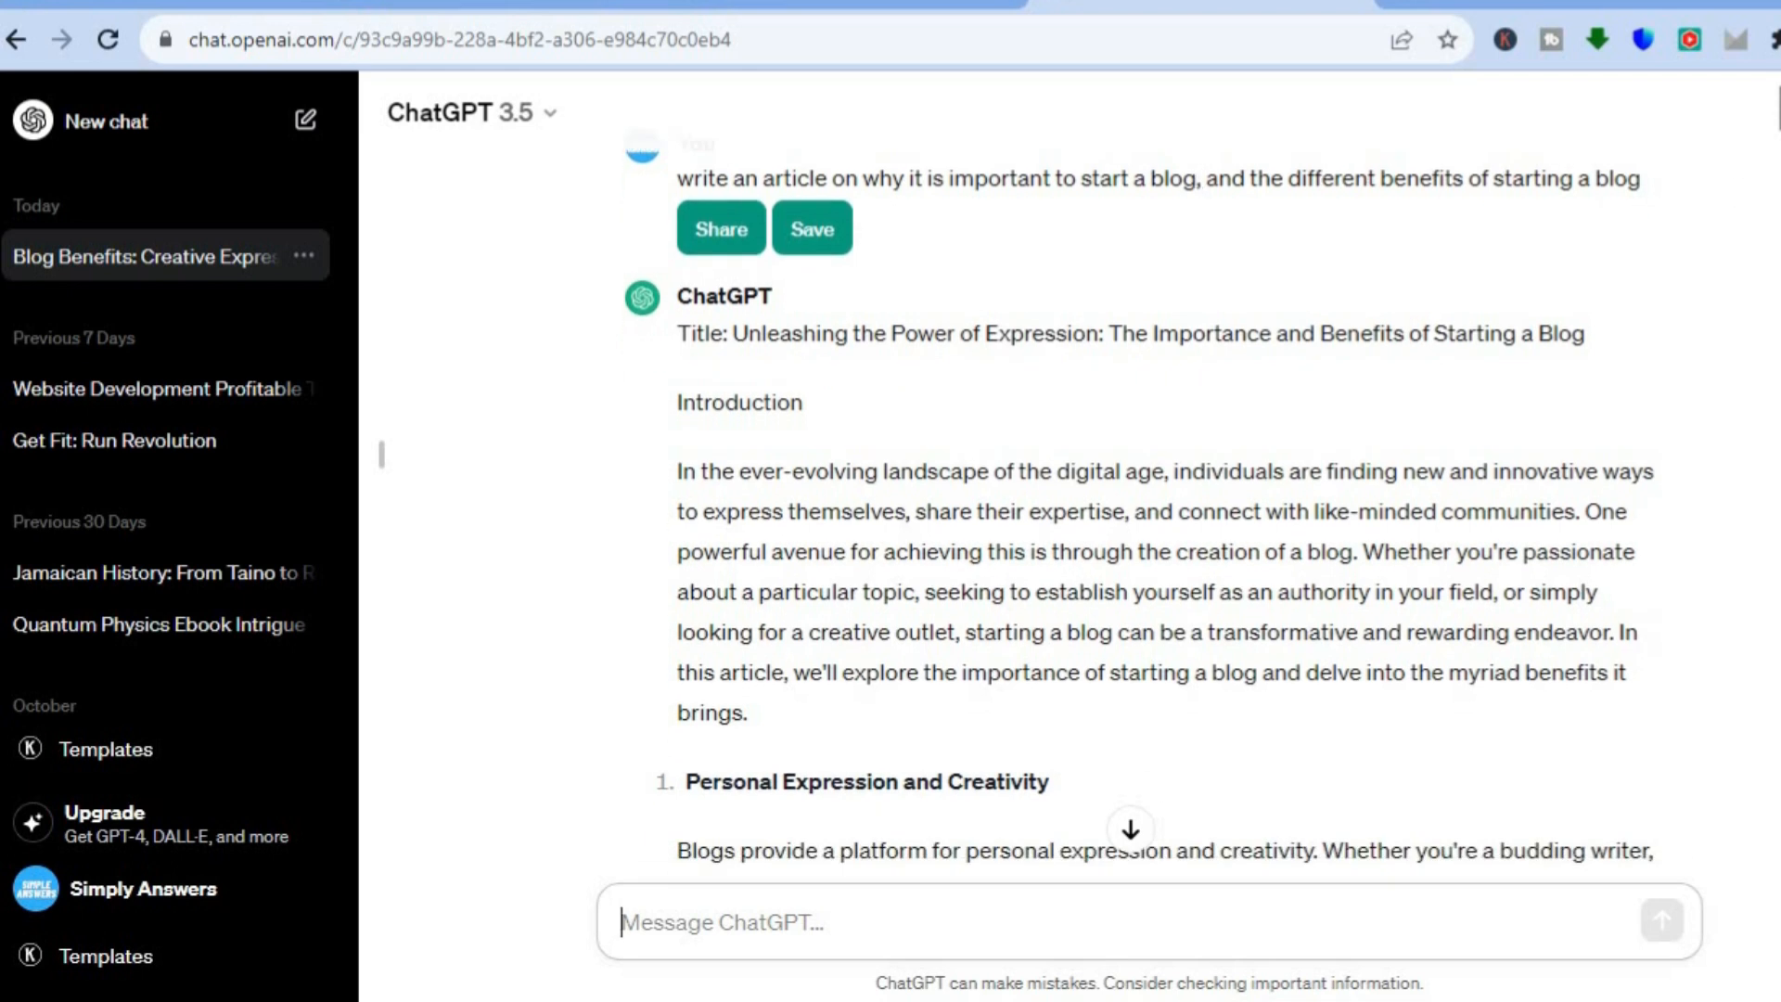
{"action": "scroll", "coordinate": [1139, 511], "scroll_direction": "down", "scroll_amount": 3}
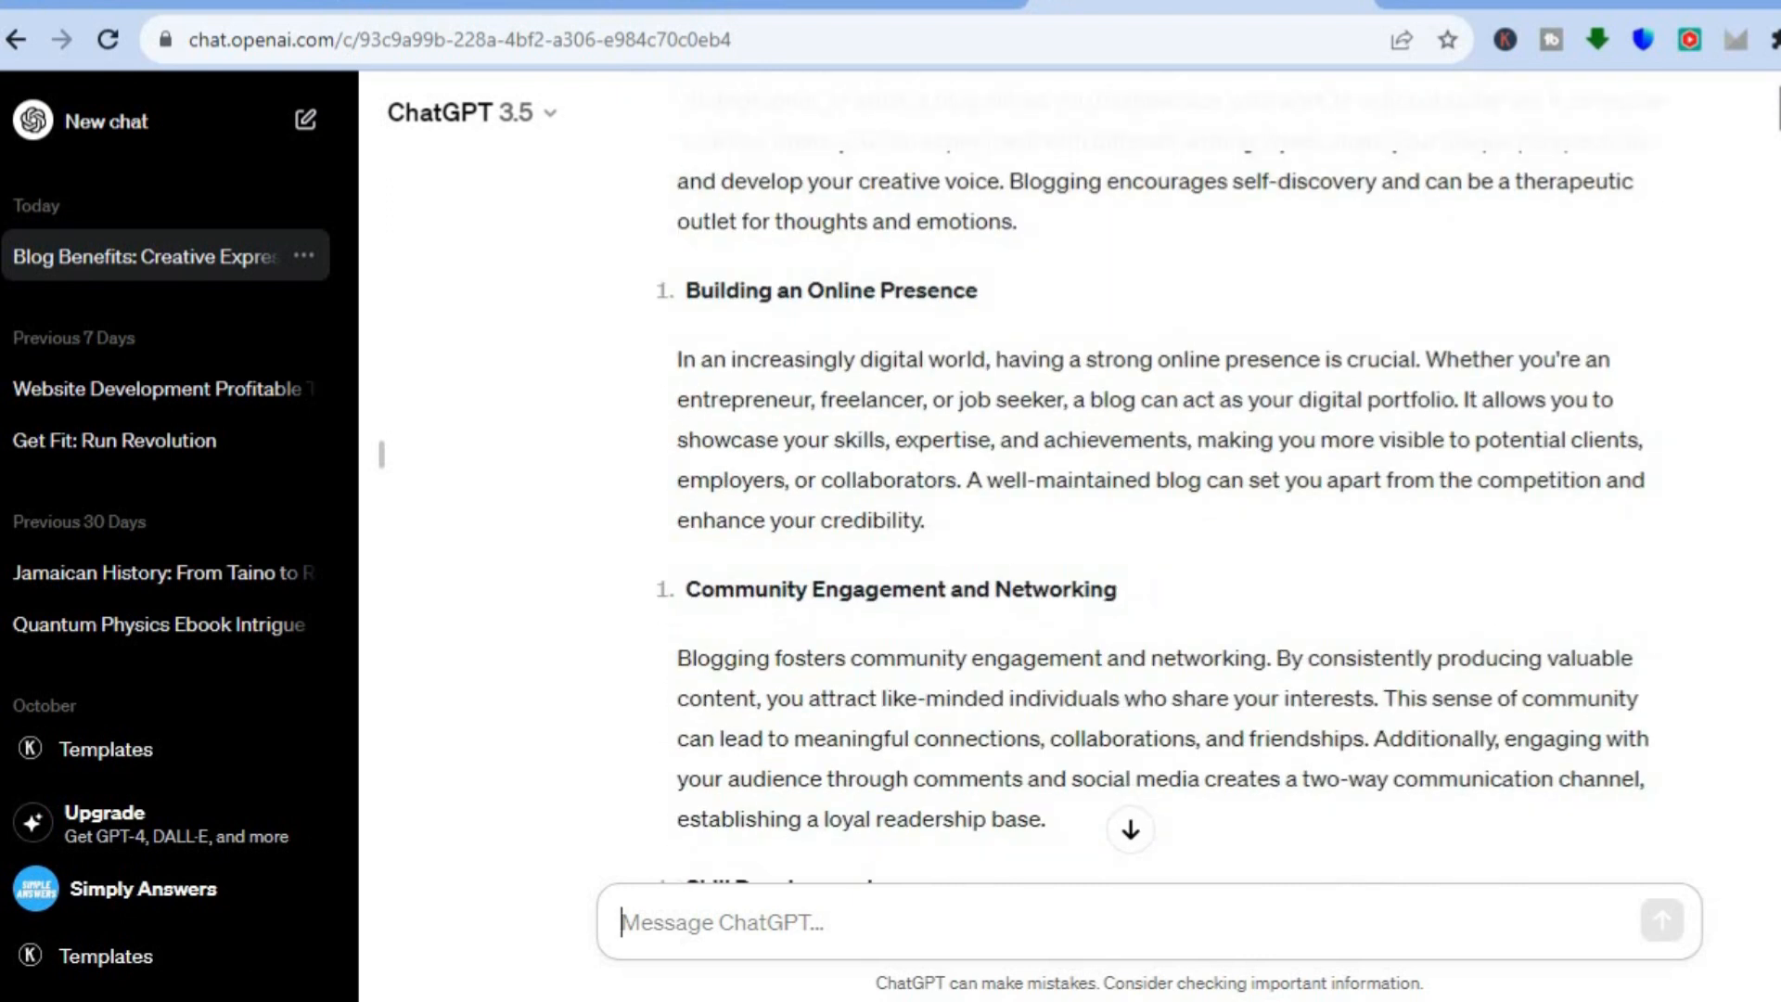
{"action": "scroll", "coordinate": [1139, 510], "scroll_direction": "down", "scroll_amount": 5}
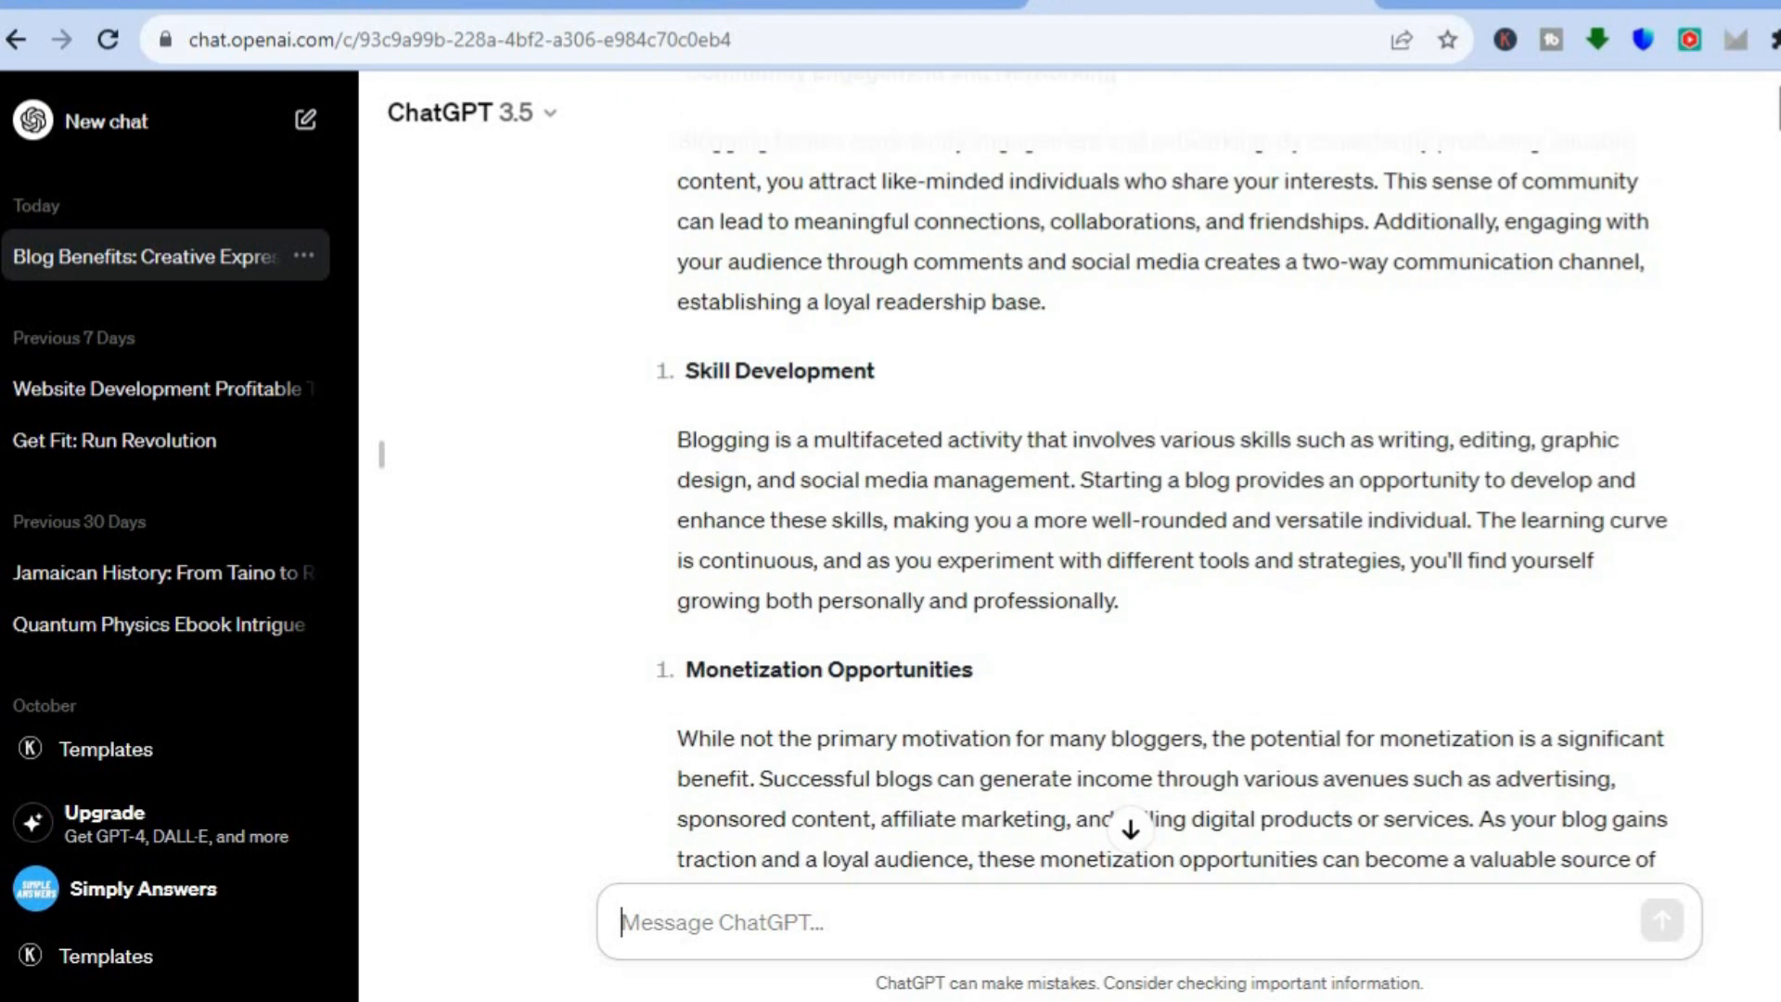
{"action": "scroll", "coordinate": [1140, 510], "scroll_direction": "down", "scroll_amount": 7}
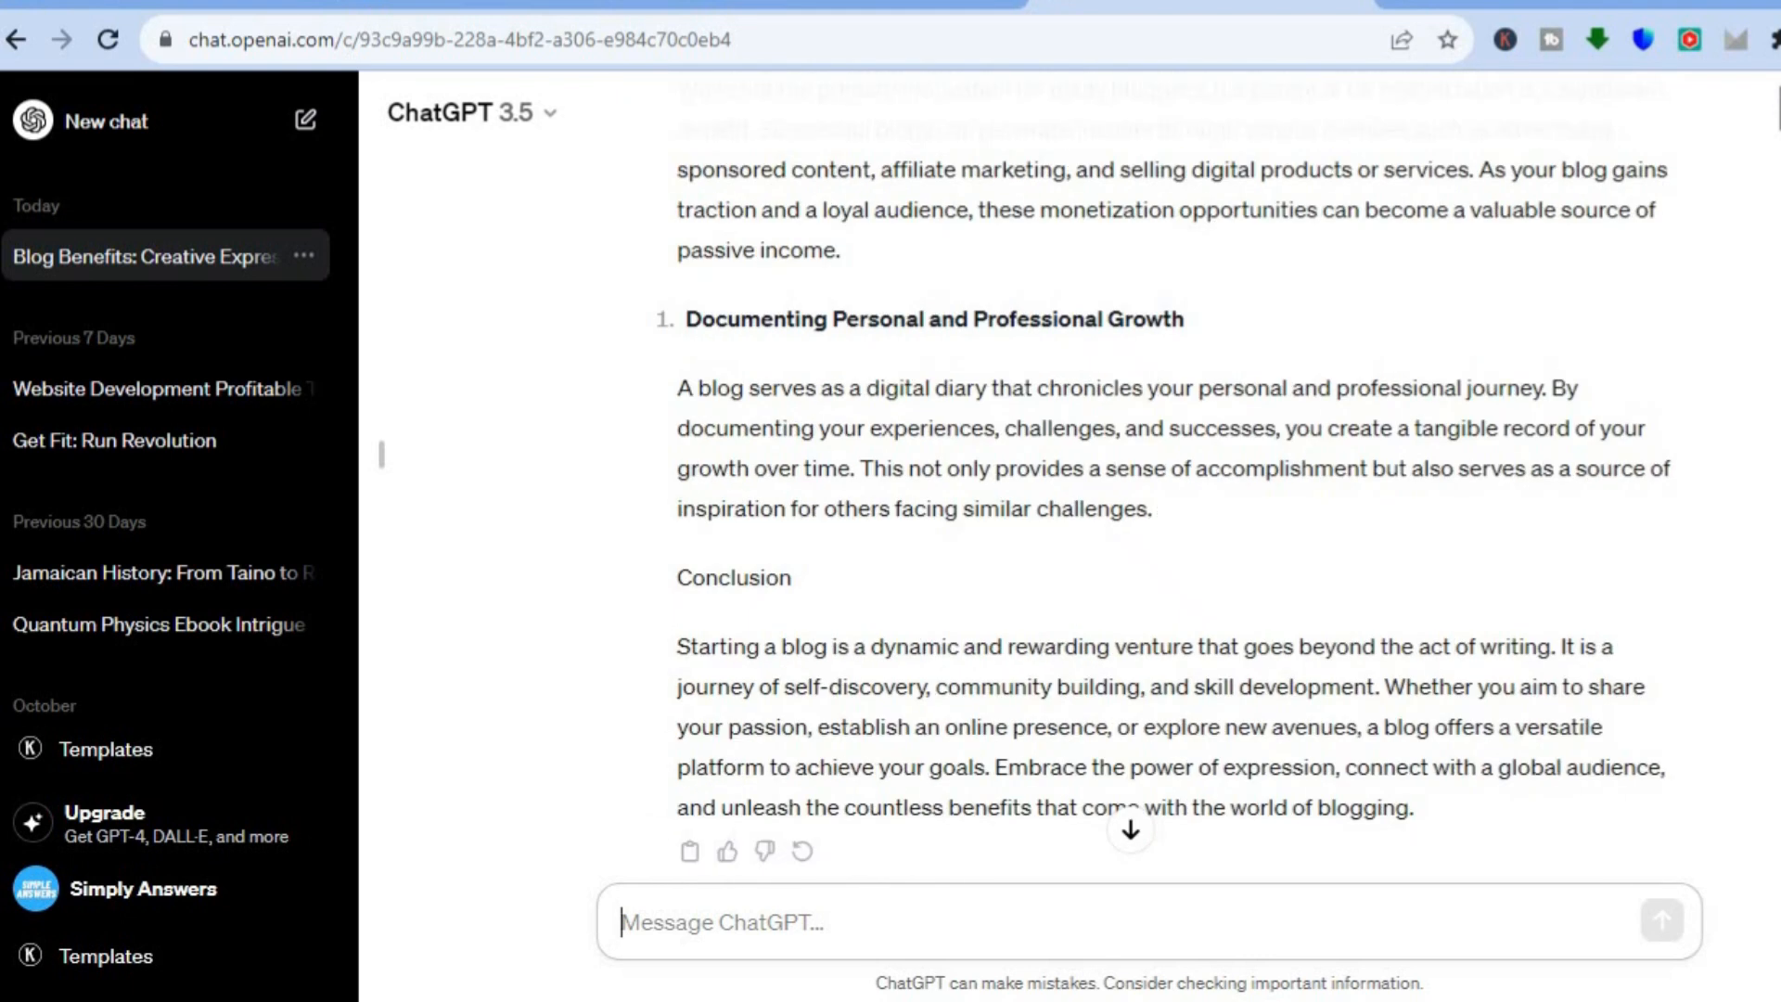
{"action": "scroll", "coordinate": [1140, 510], "scroll_direction": "up", "scroll_amount": 10}
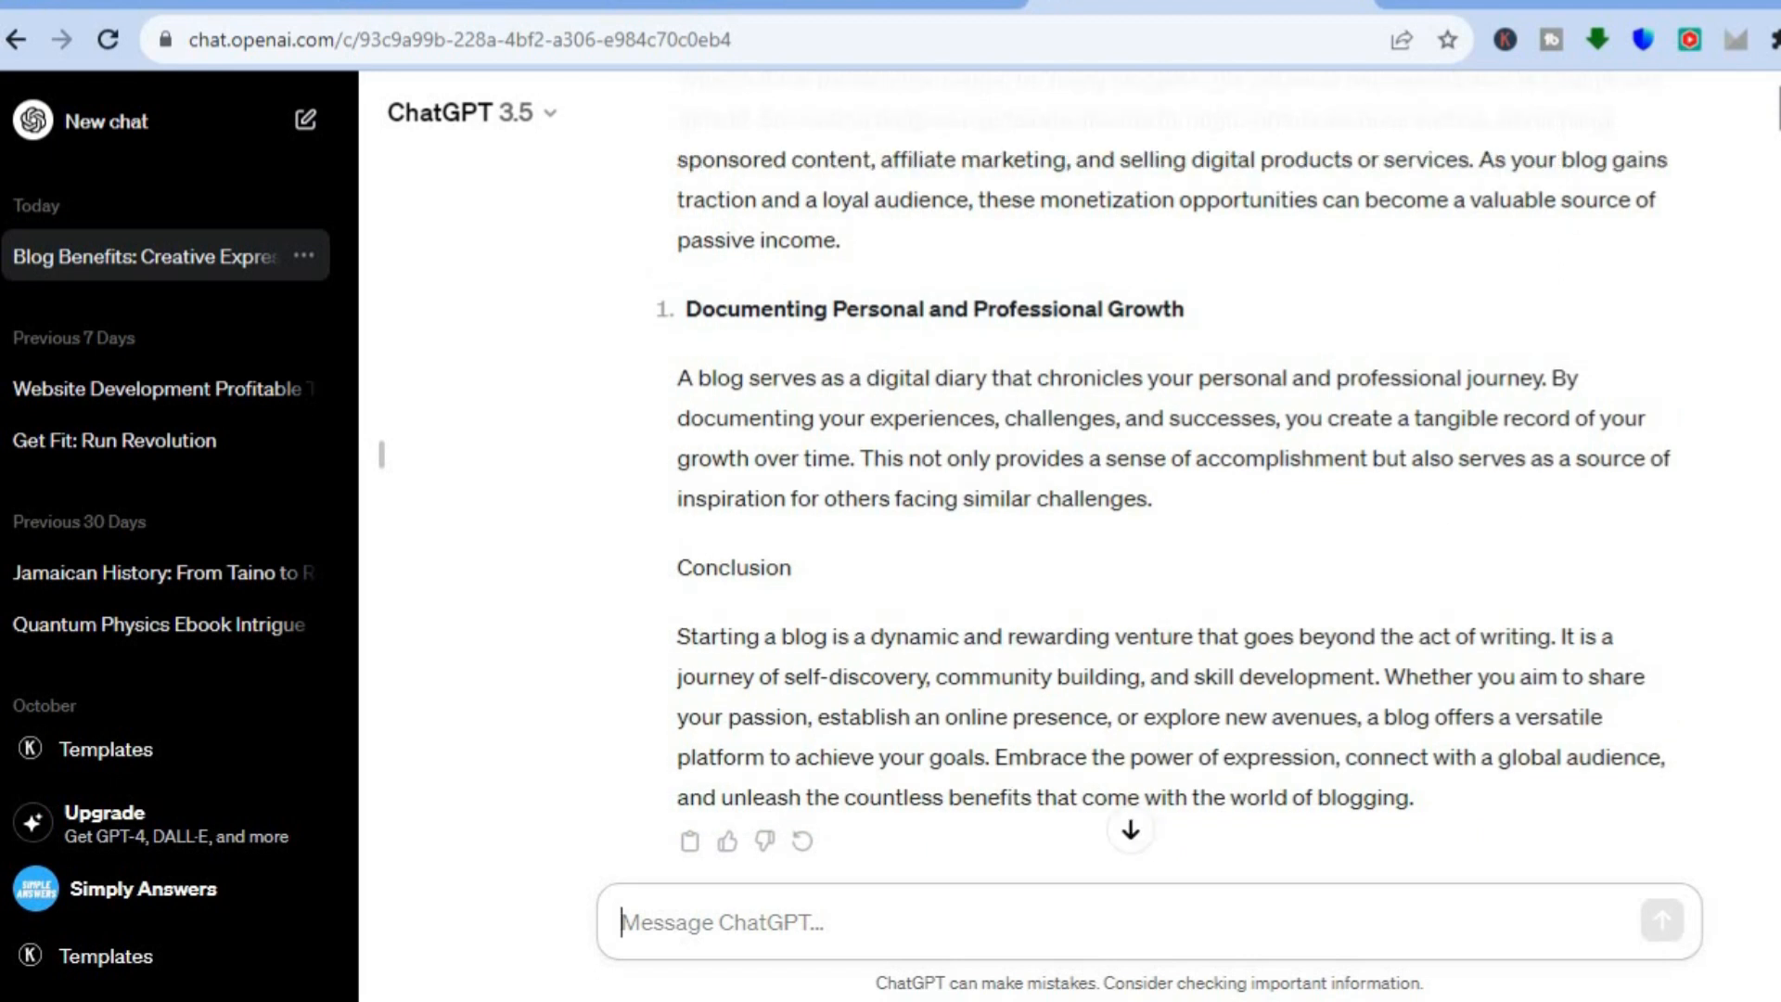
{"action": "scroll", "coordinate": [1143, 517], "scroll_direction": "up", "scroll_amount": 8}
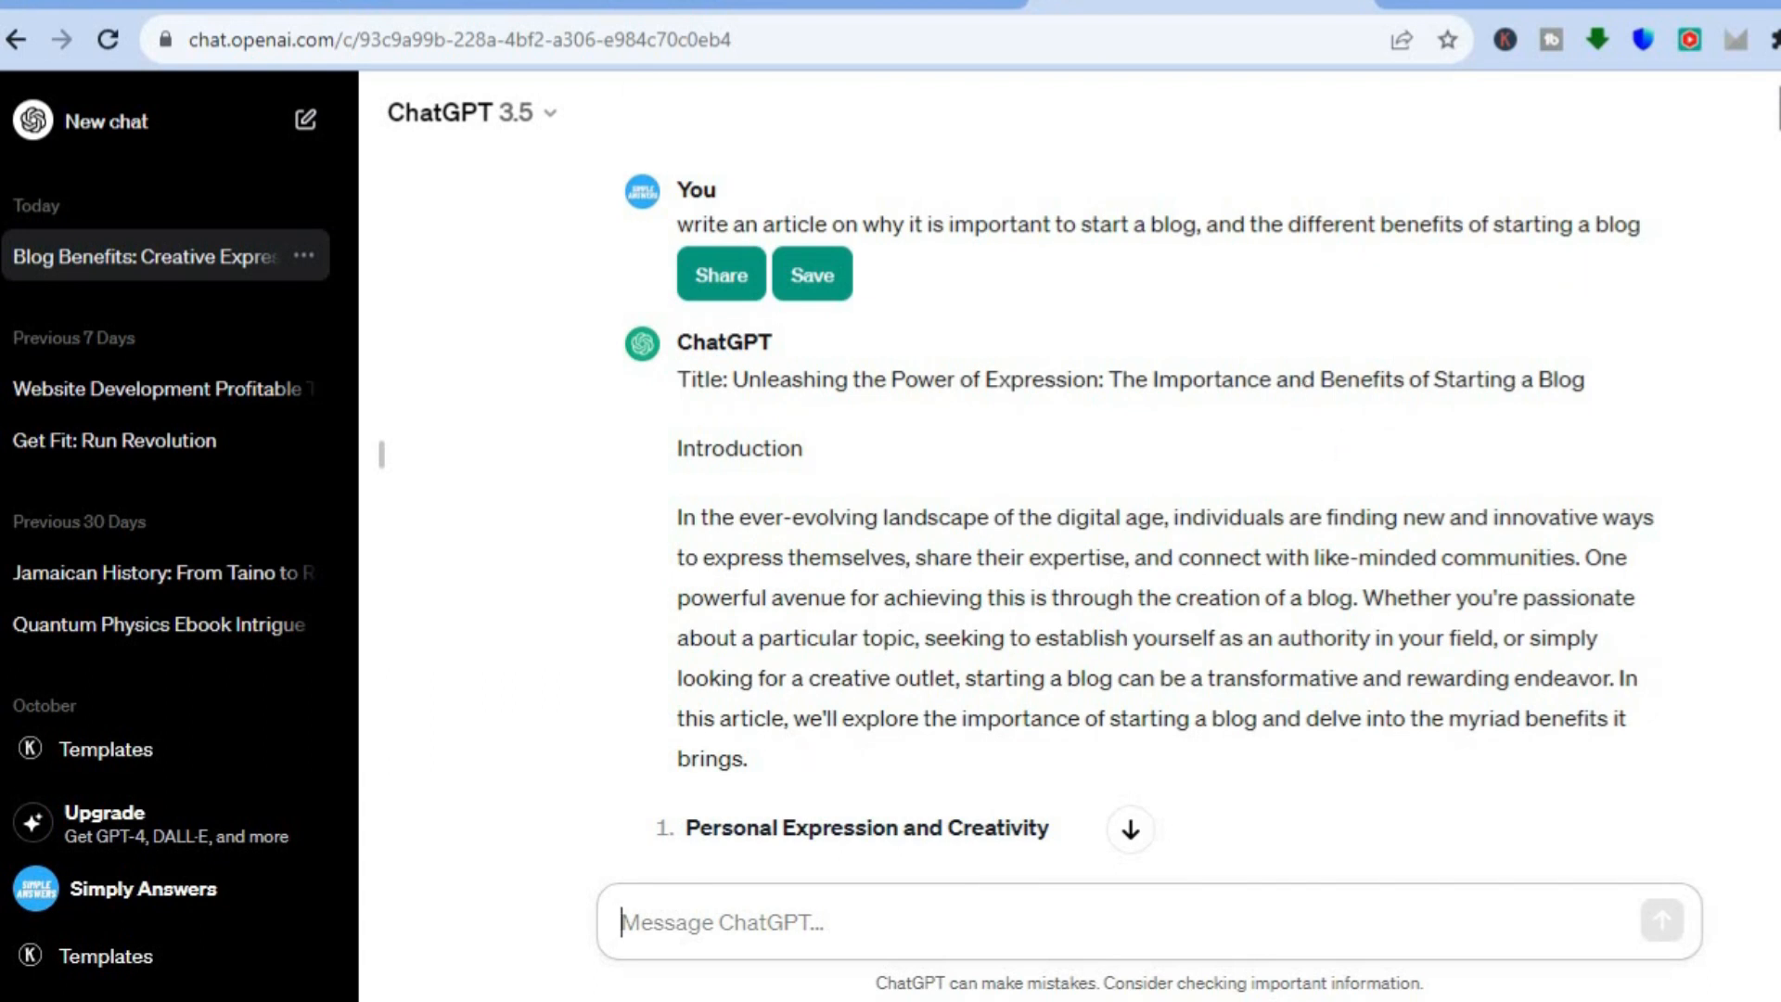
{"action": "scroll", "coordinate": [1144, 518], "scroll_direction": "down", "scroll_amount": 15}
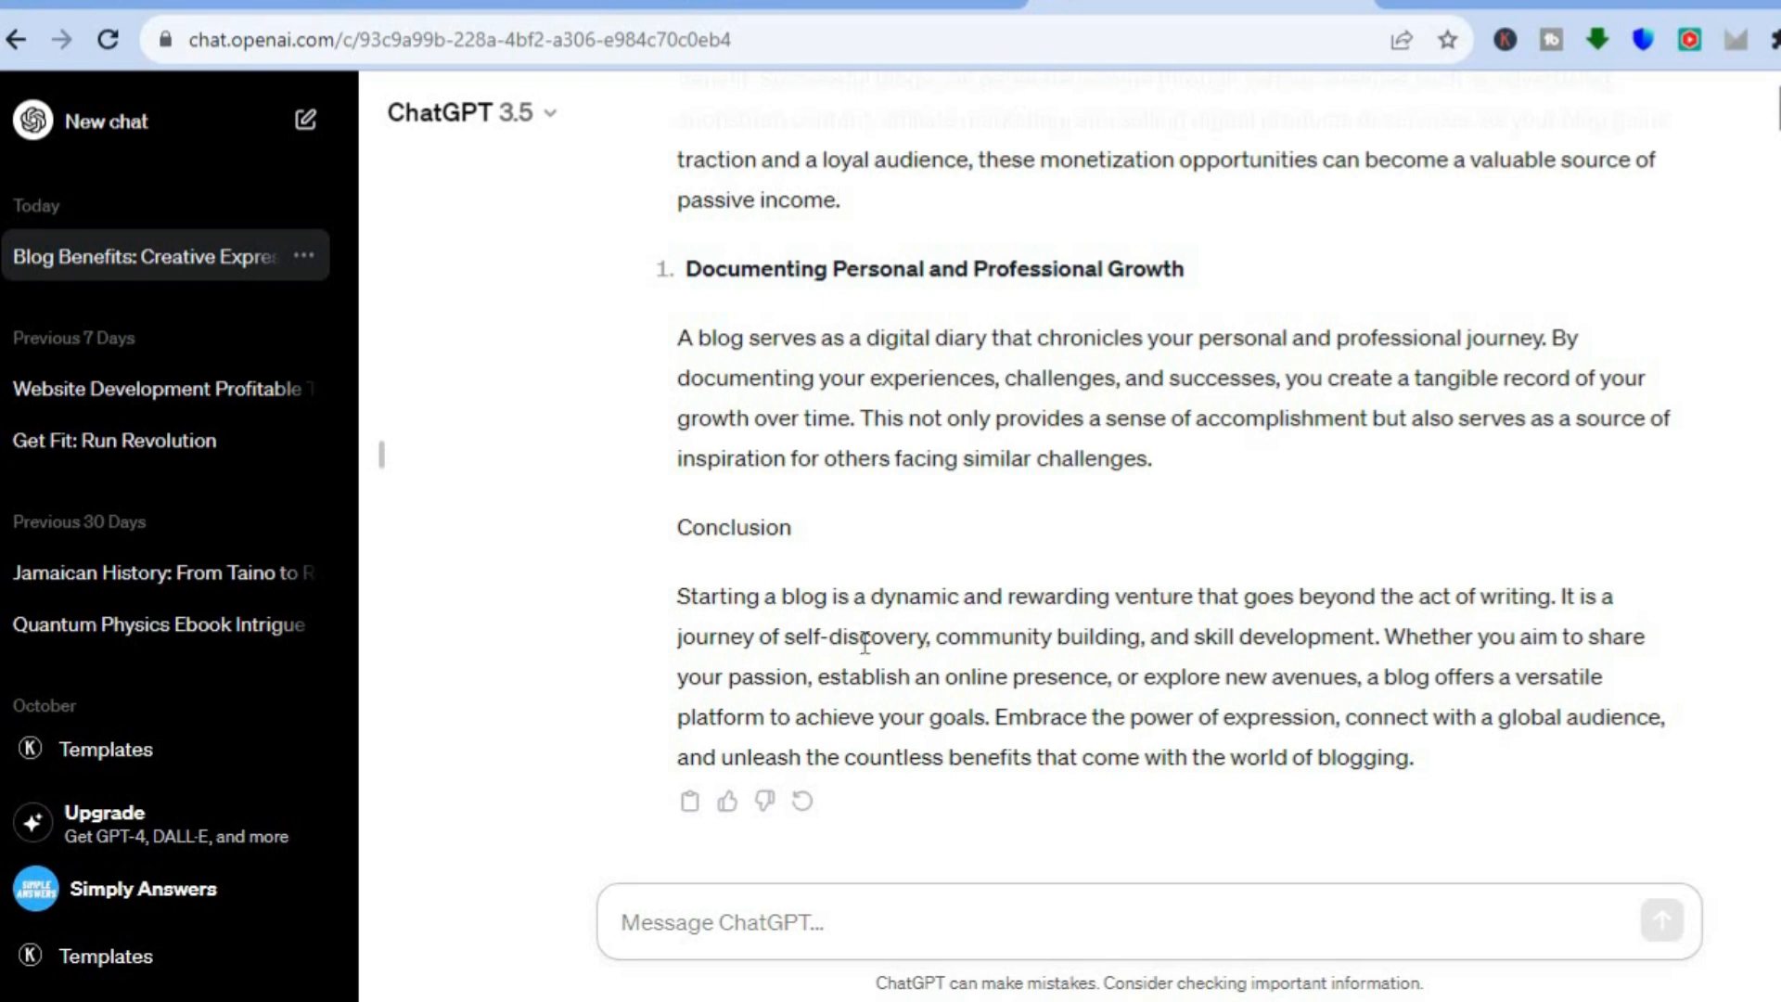
Step: Return to the Wix editor, dismiss the AI site content dialog and the introductory overlay, and set the canvas zoom to 100%
{"action": "left_click", "coordinate": [812, 4]}
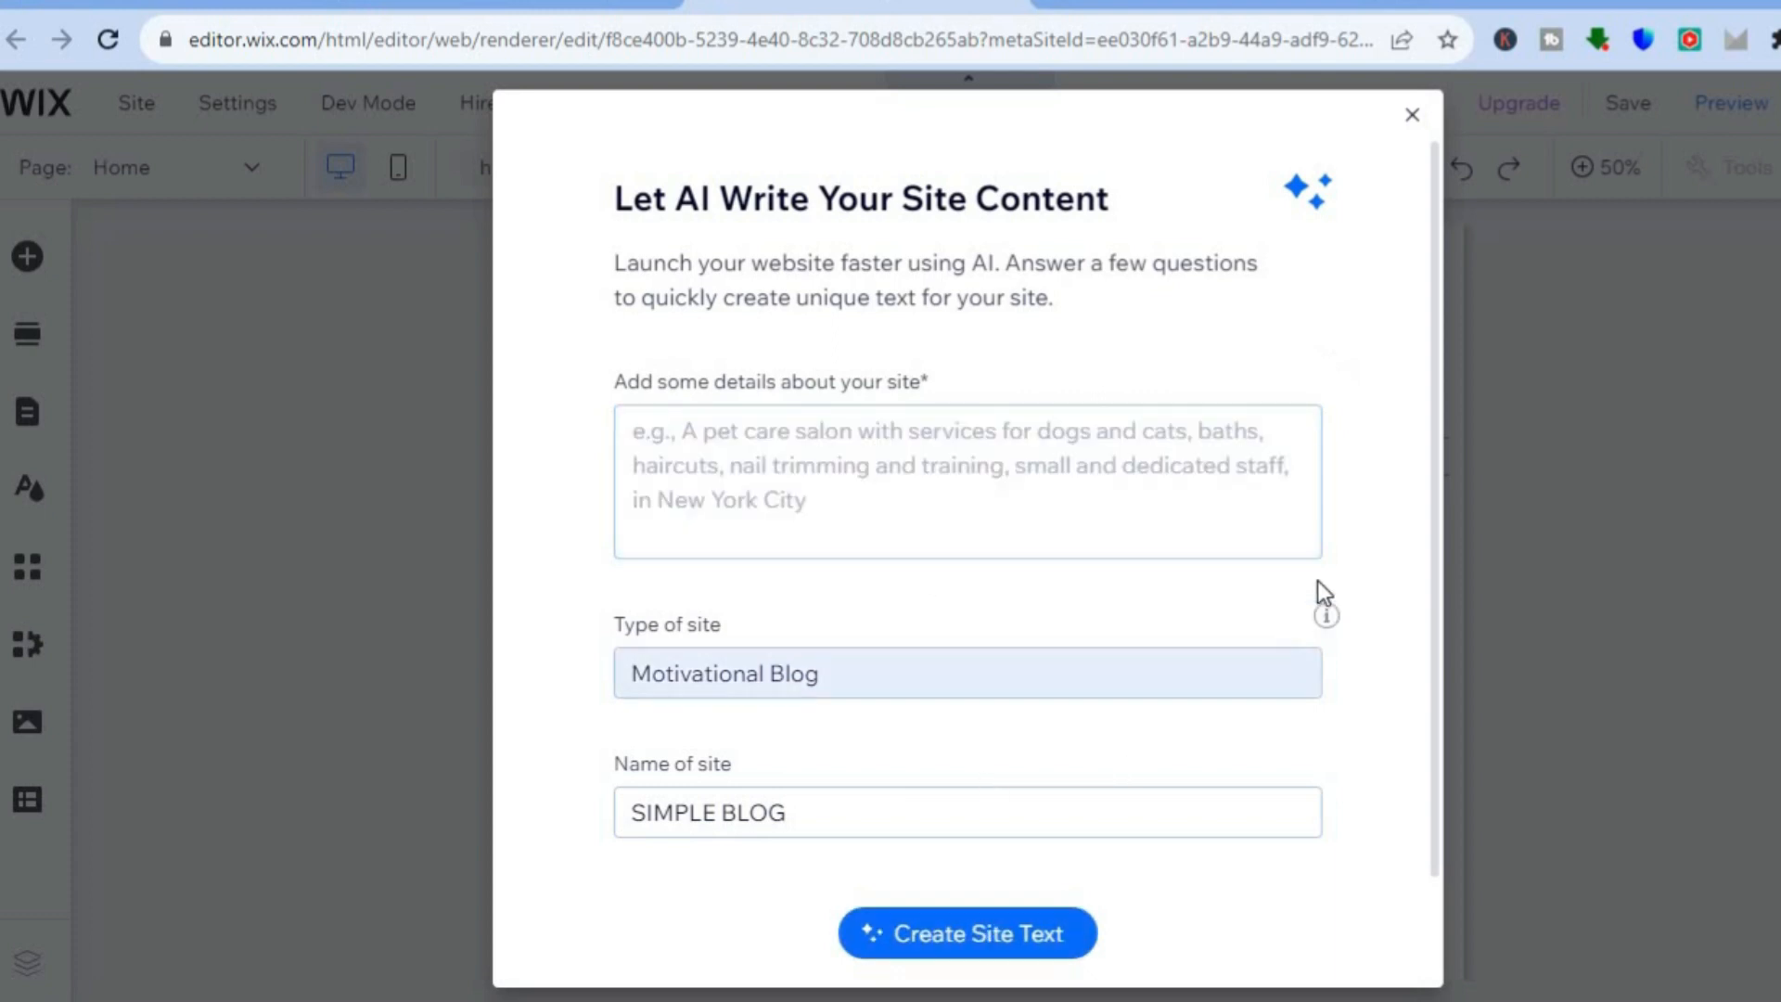
{"action": "left_click", "coordinate": [1413, 117]}
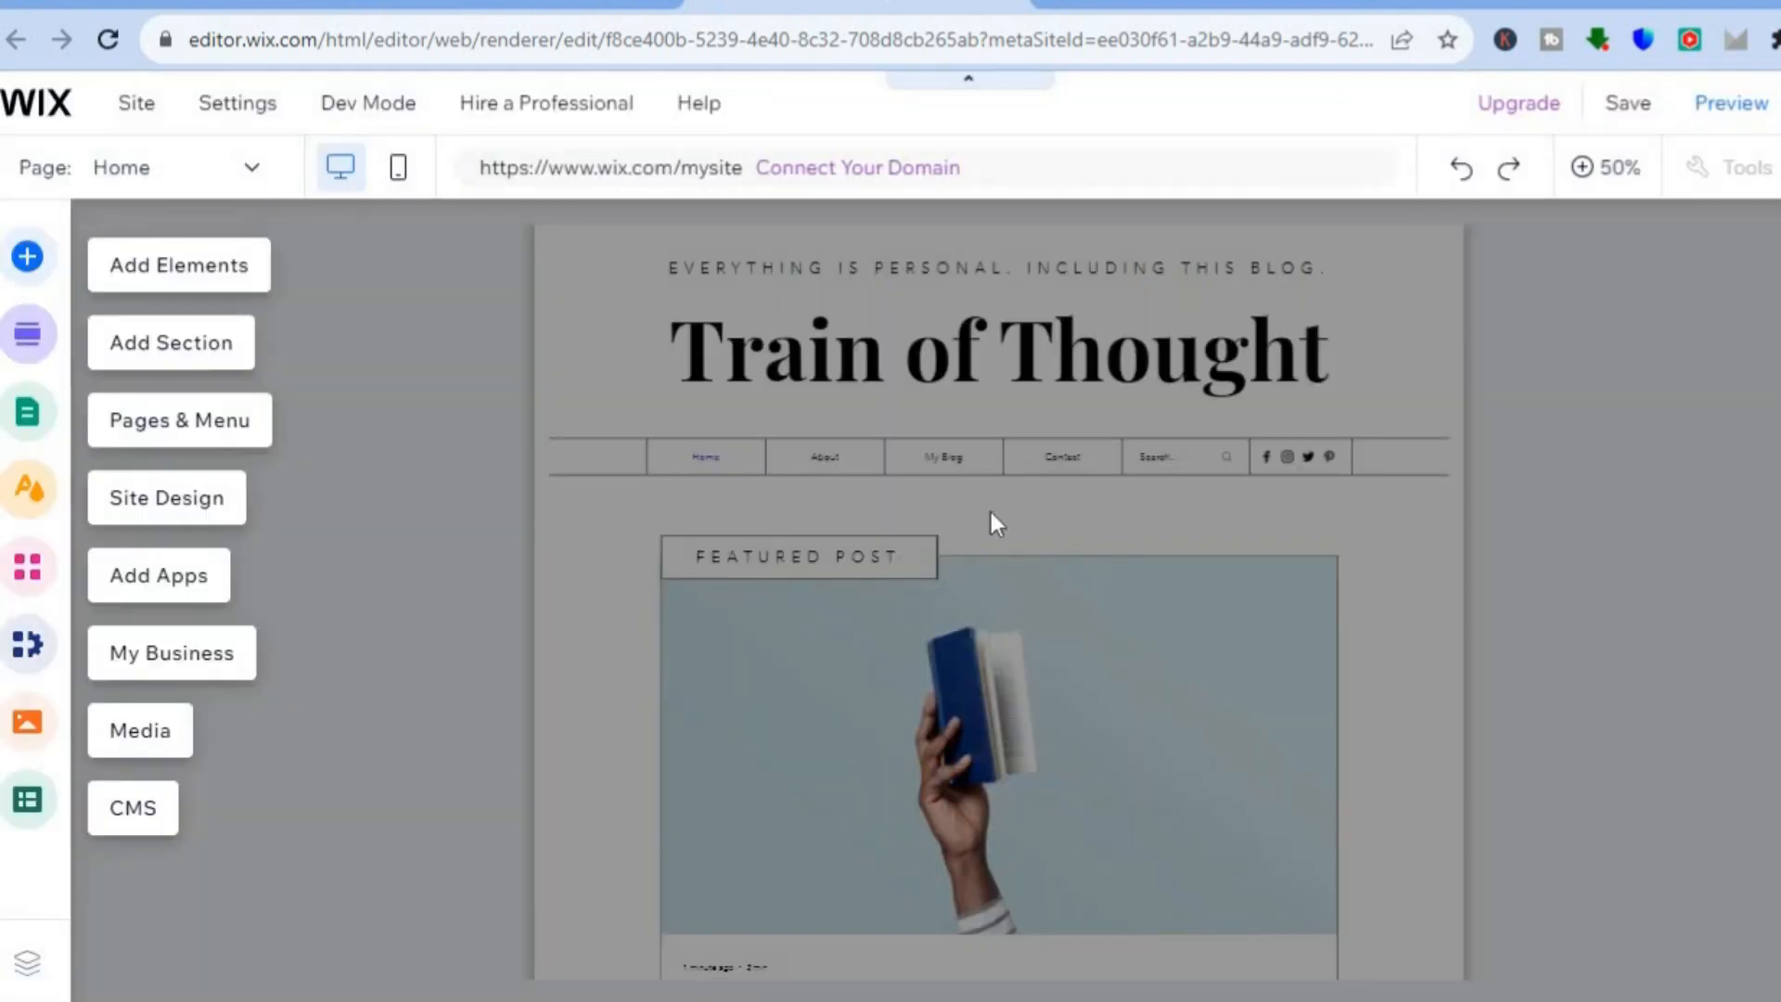
{"action": "left_click", "coordinate": [1510, 445]}
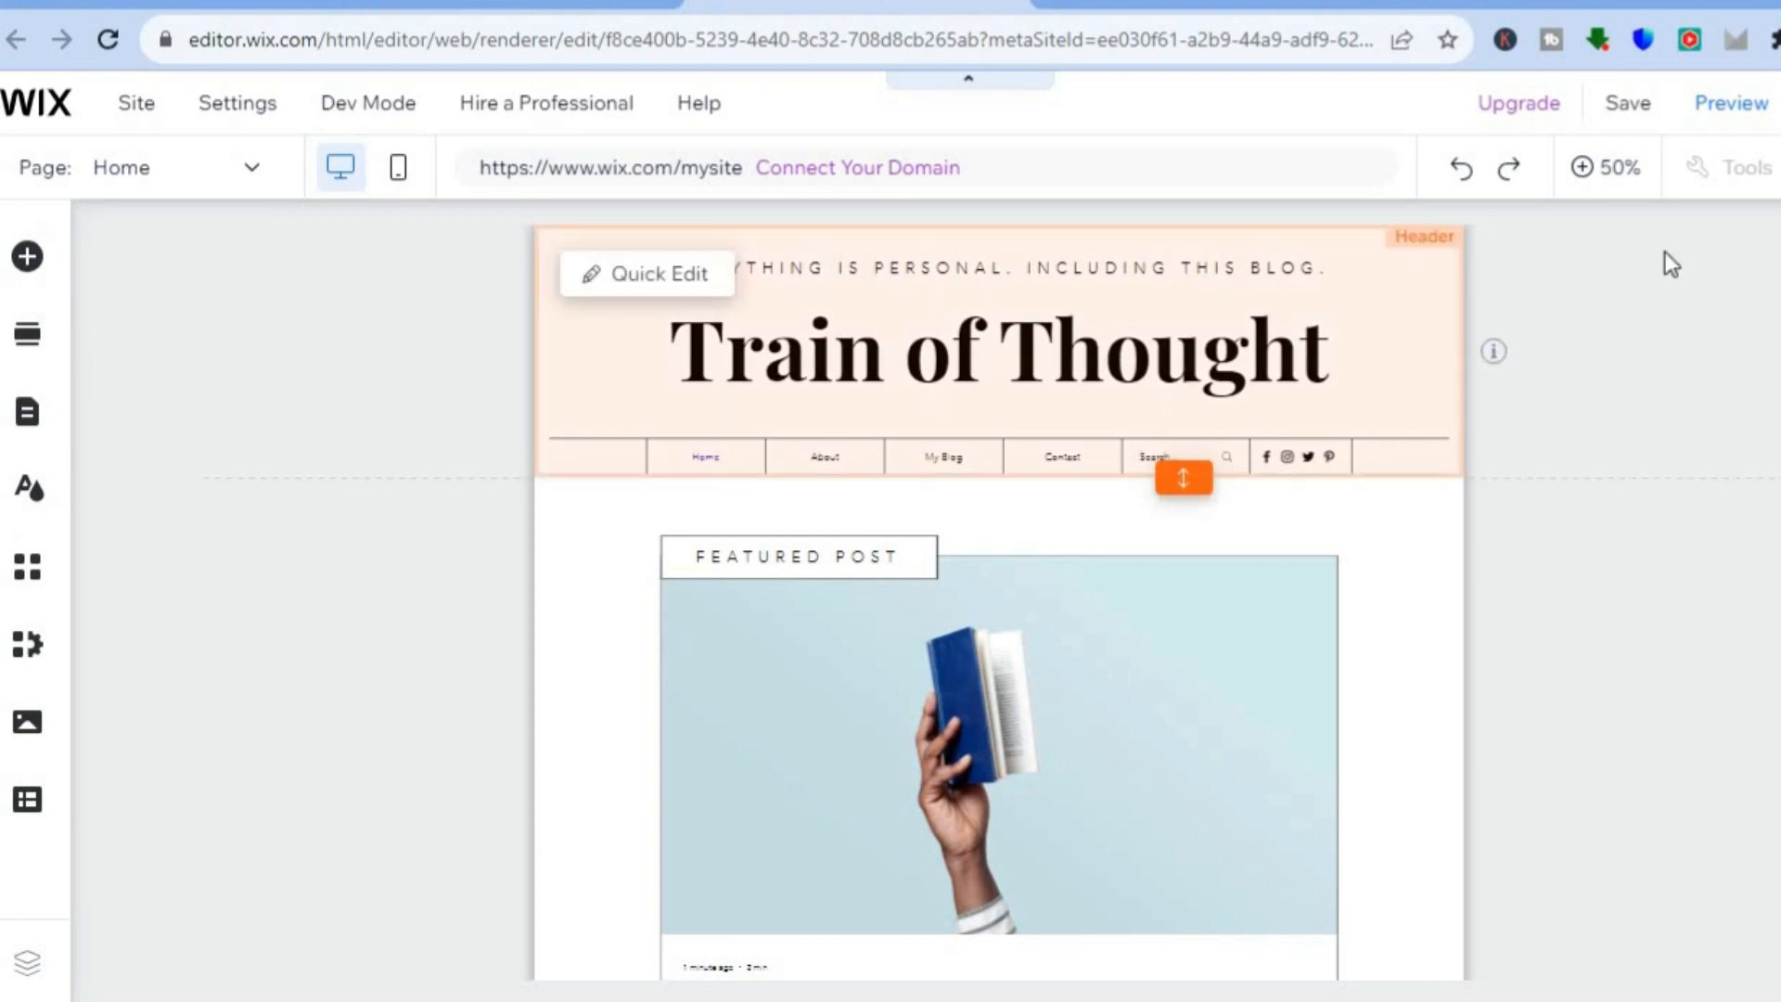
{"action": "left_click", "coordinate": [1608, 177]}
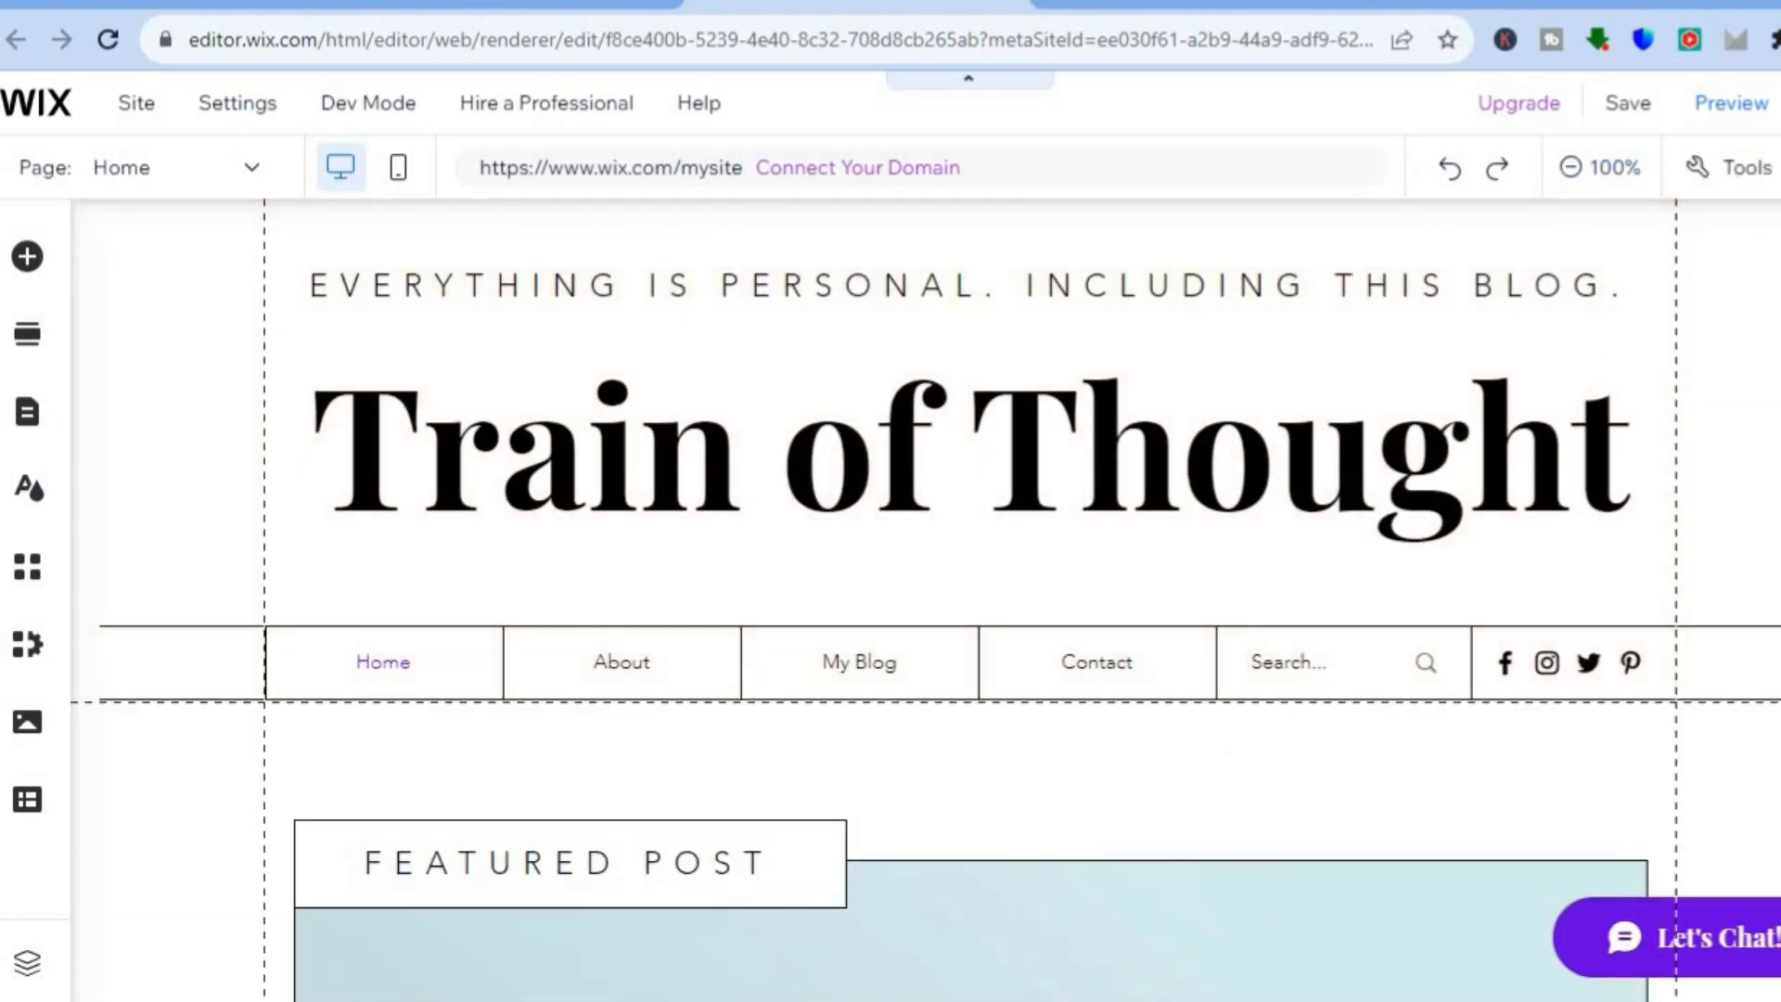
Step: Restyle the tagline above the Train of Thought site title, trying Heading 4 and settling on Heading 3
{"action": "scroll", "coordinate": [939, 599], "scroll_direction": "down", "scroll_amount": 10}
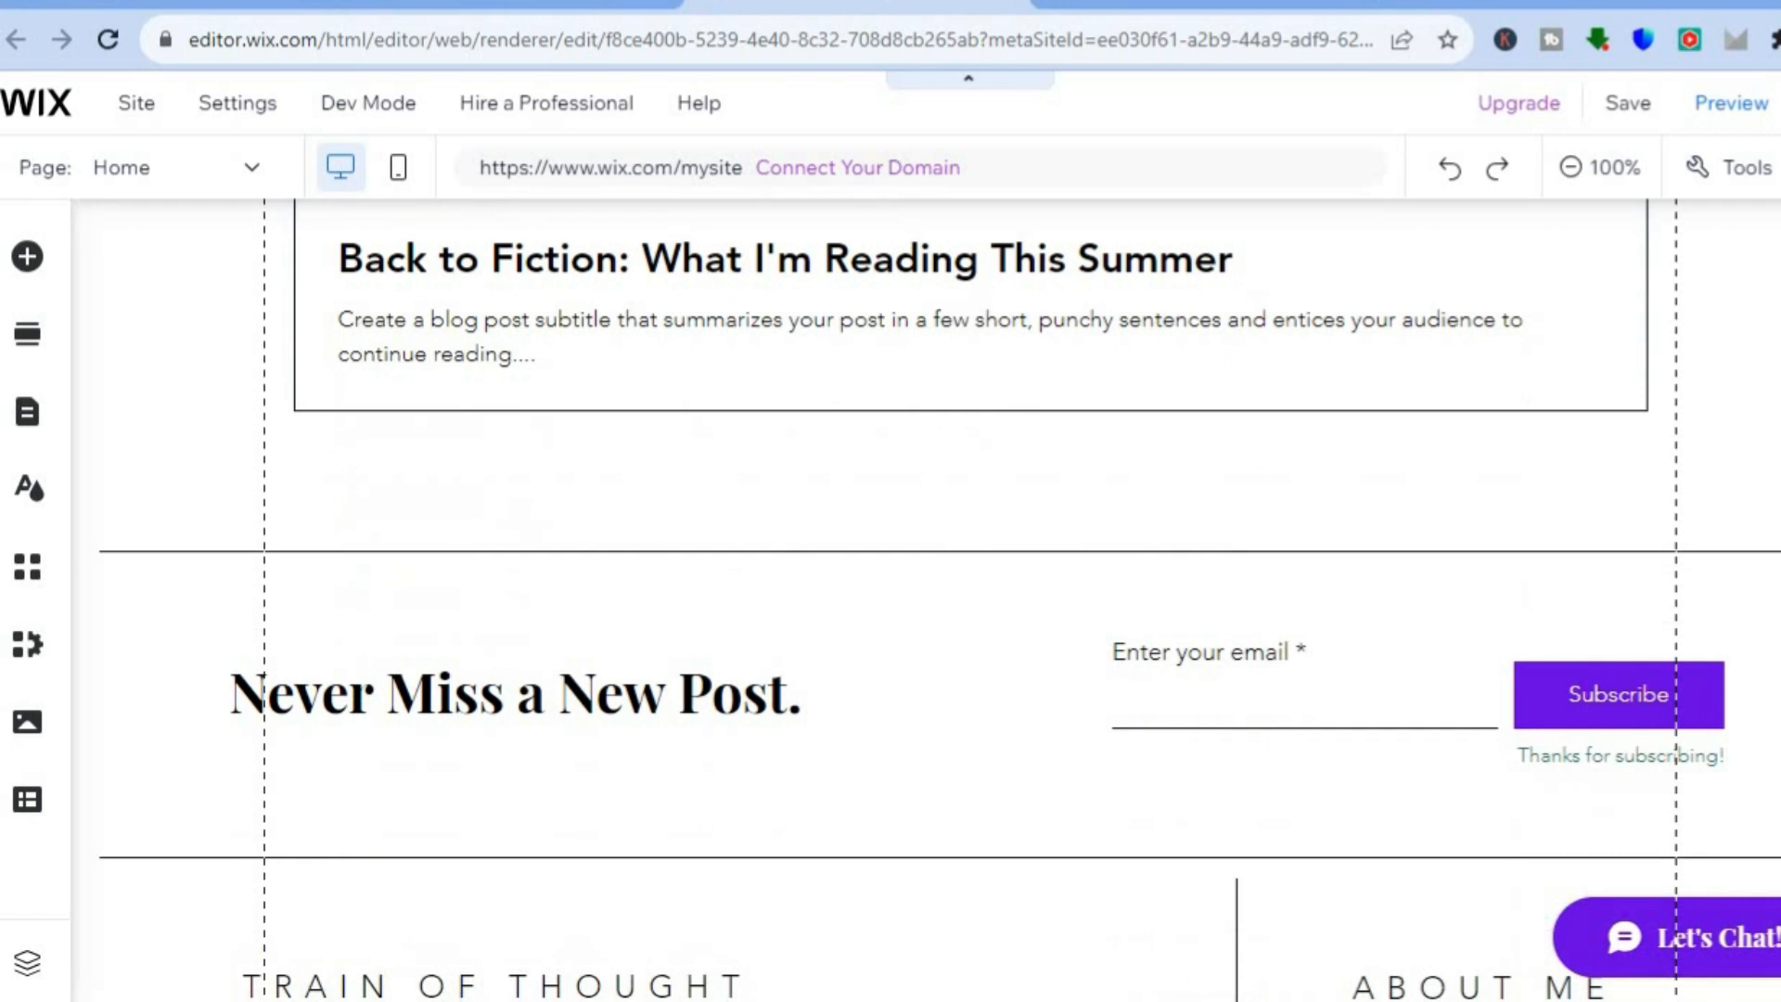
{"action": "scroll", "coordinate": [939, 599], "scroll_direction": "up", "scroll_amount": 9}
{"action": "scroll", "coordinate": [1139, 393], "scroll_direction": "up", "scroll_amount": 2}
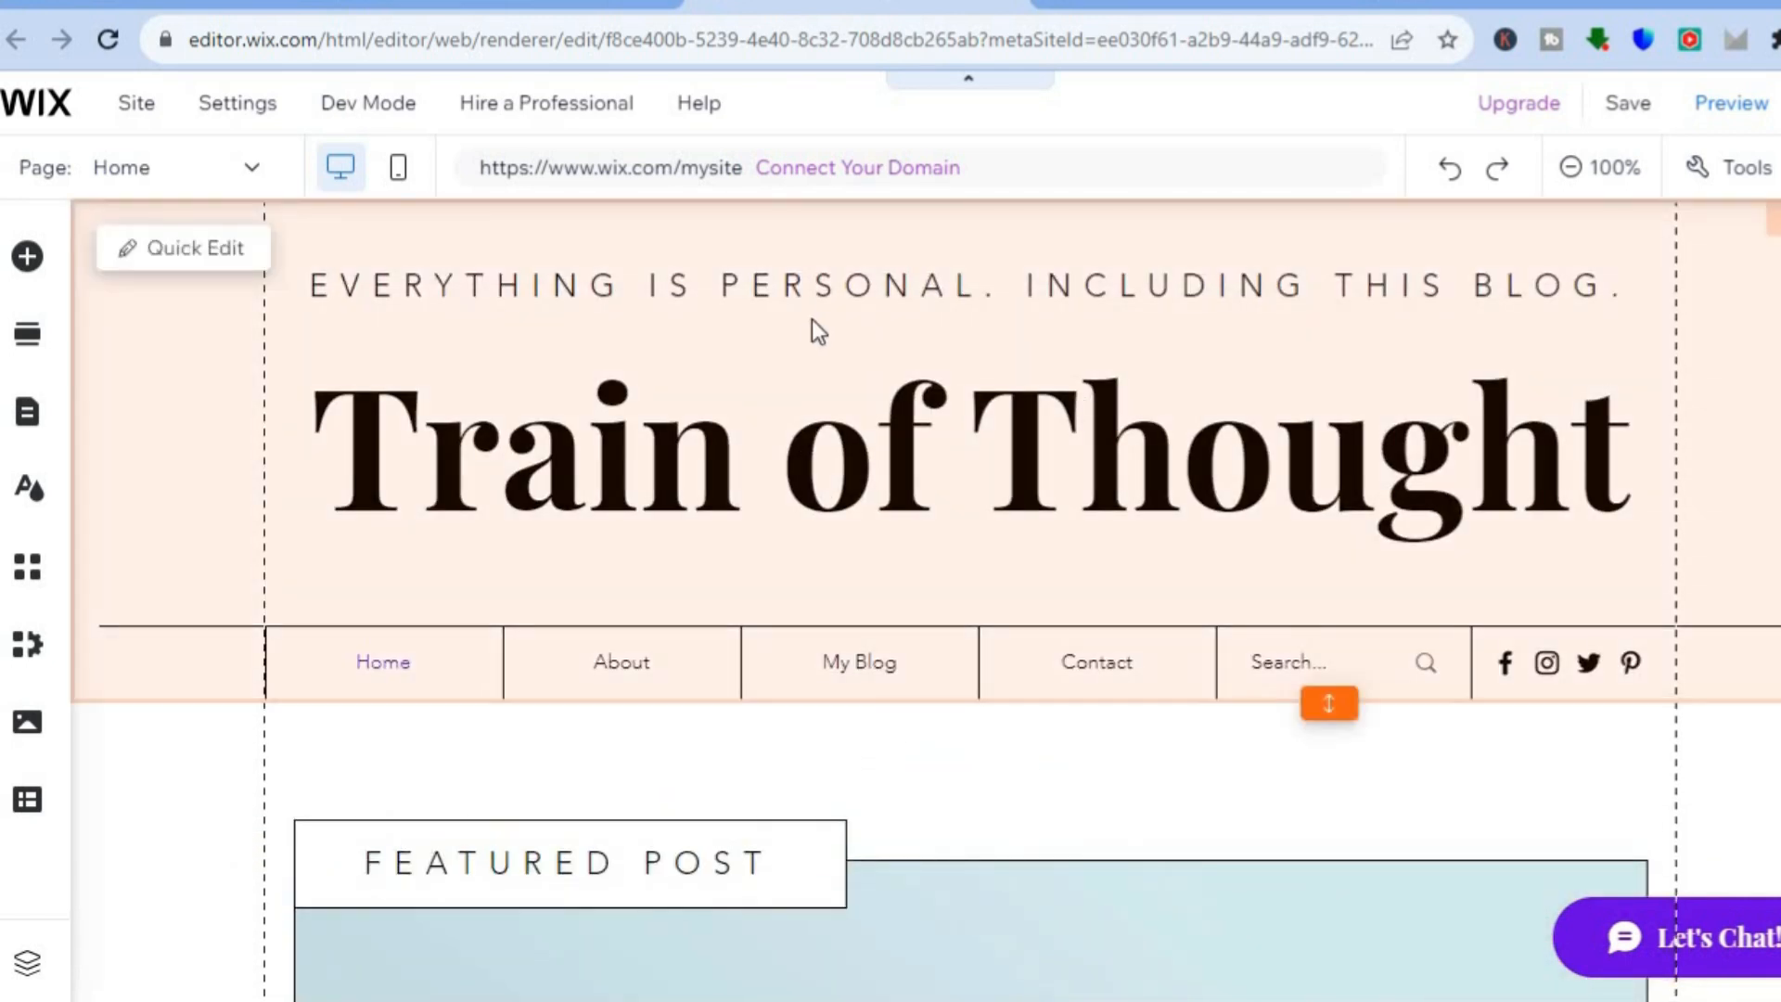
{"action": "left_click", "coordinate": [812, 320]}
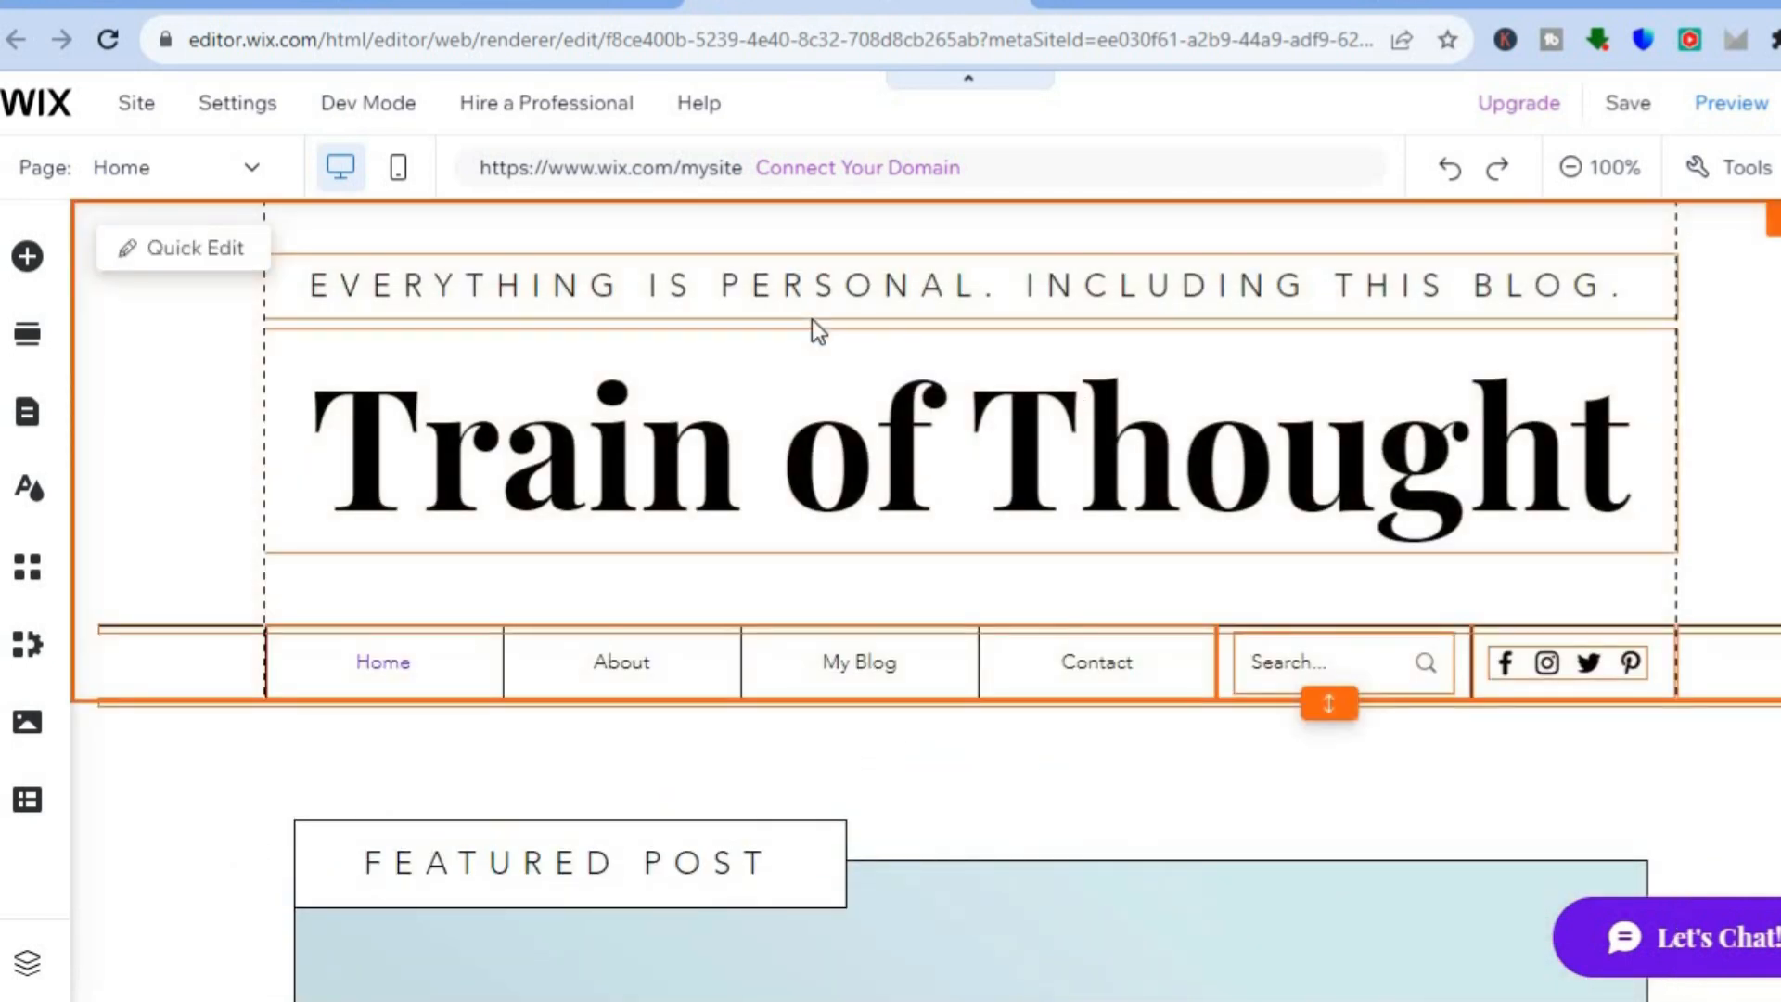
{"action": "left_click", "coordinate": [921, 295]}
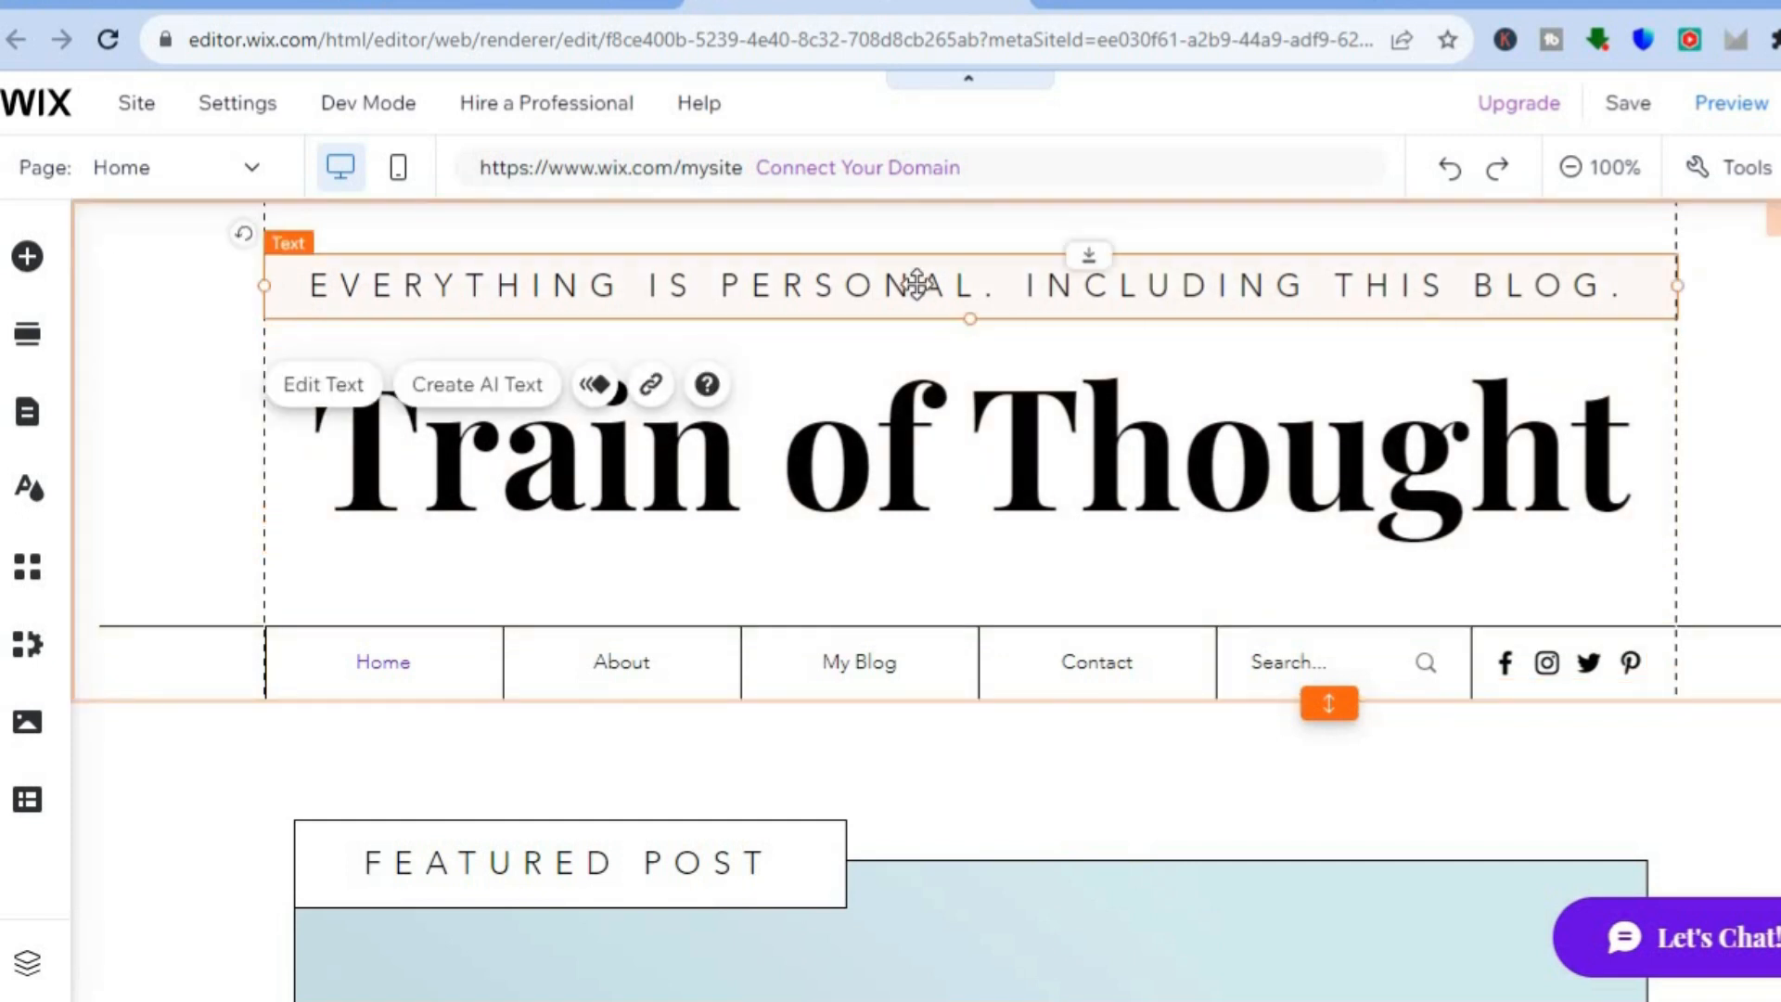
{"action": "left_click", "coordinate": [920, 288]}
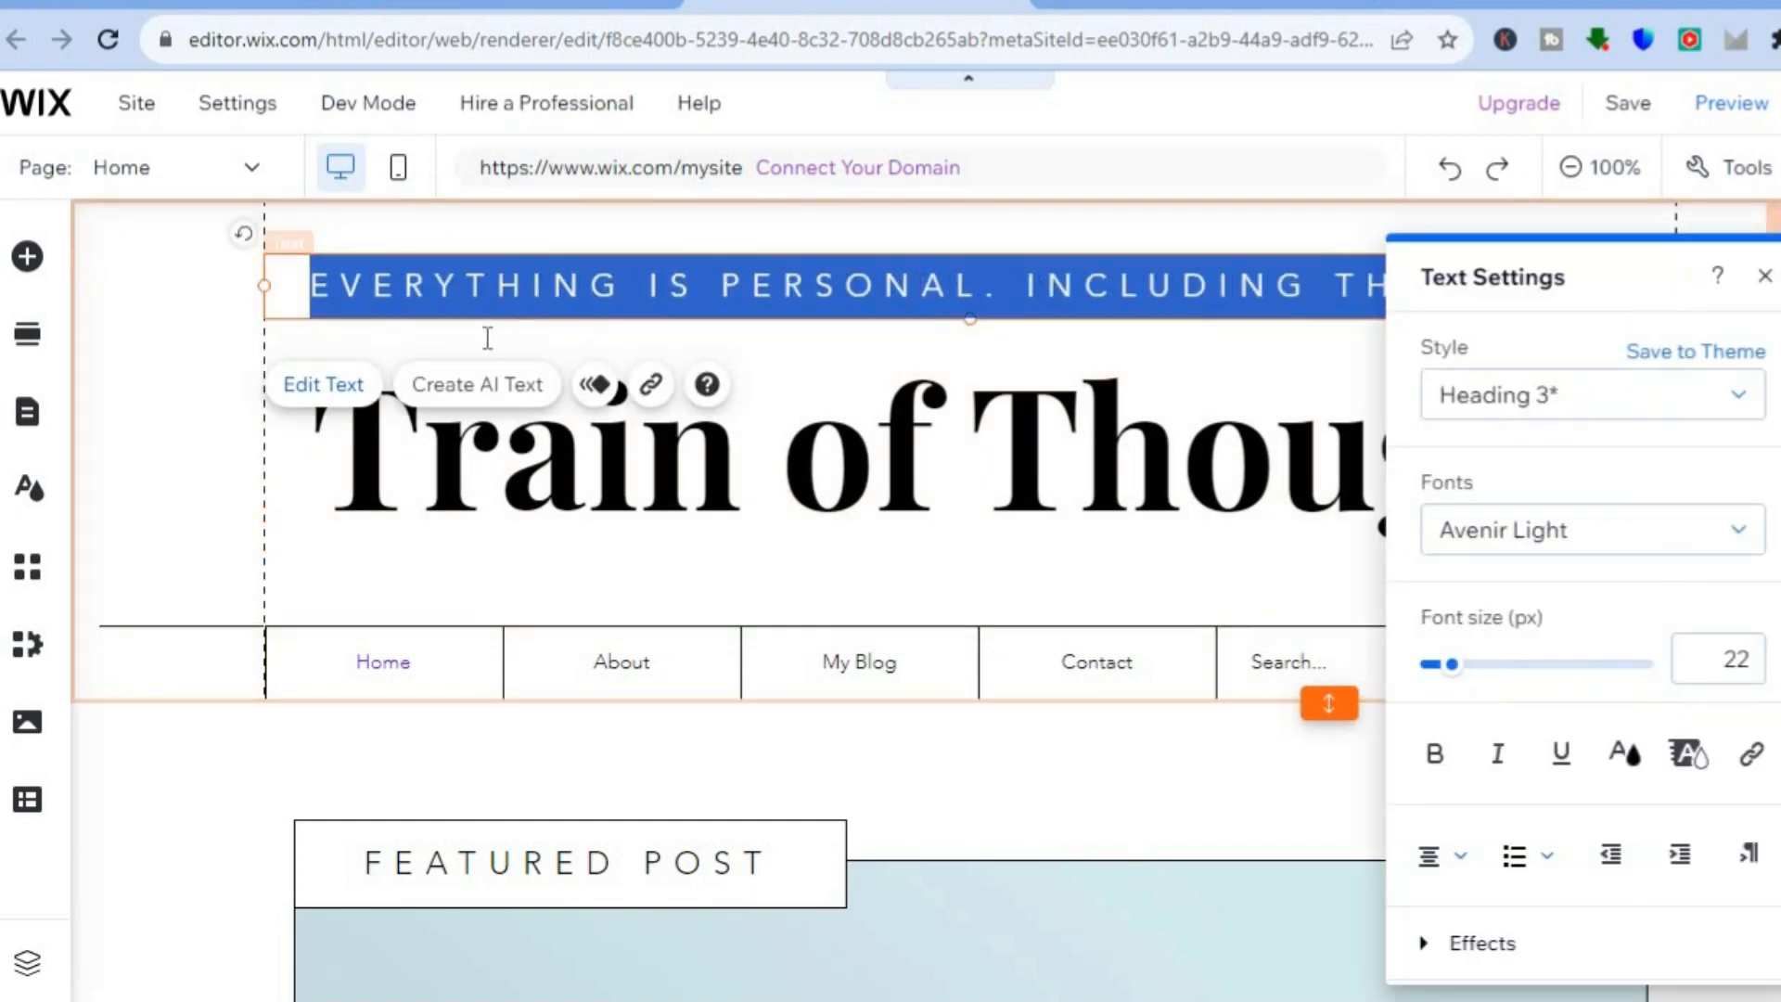
{"action": "left_click", "coordinate": [350, 397]}
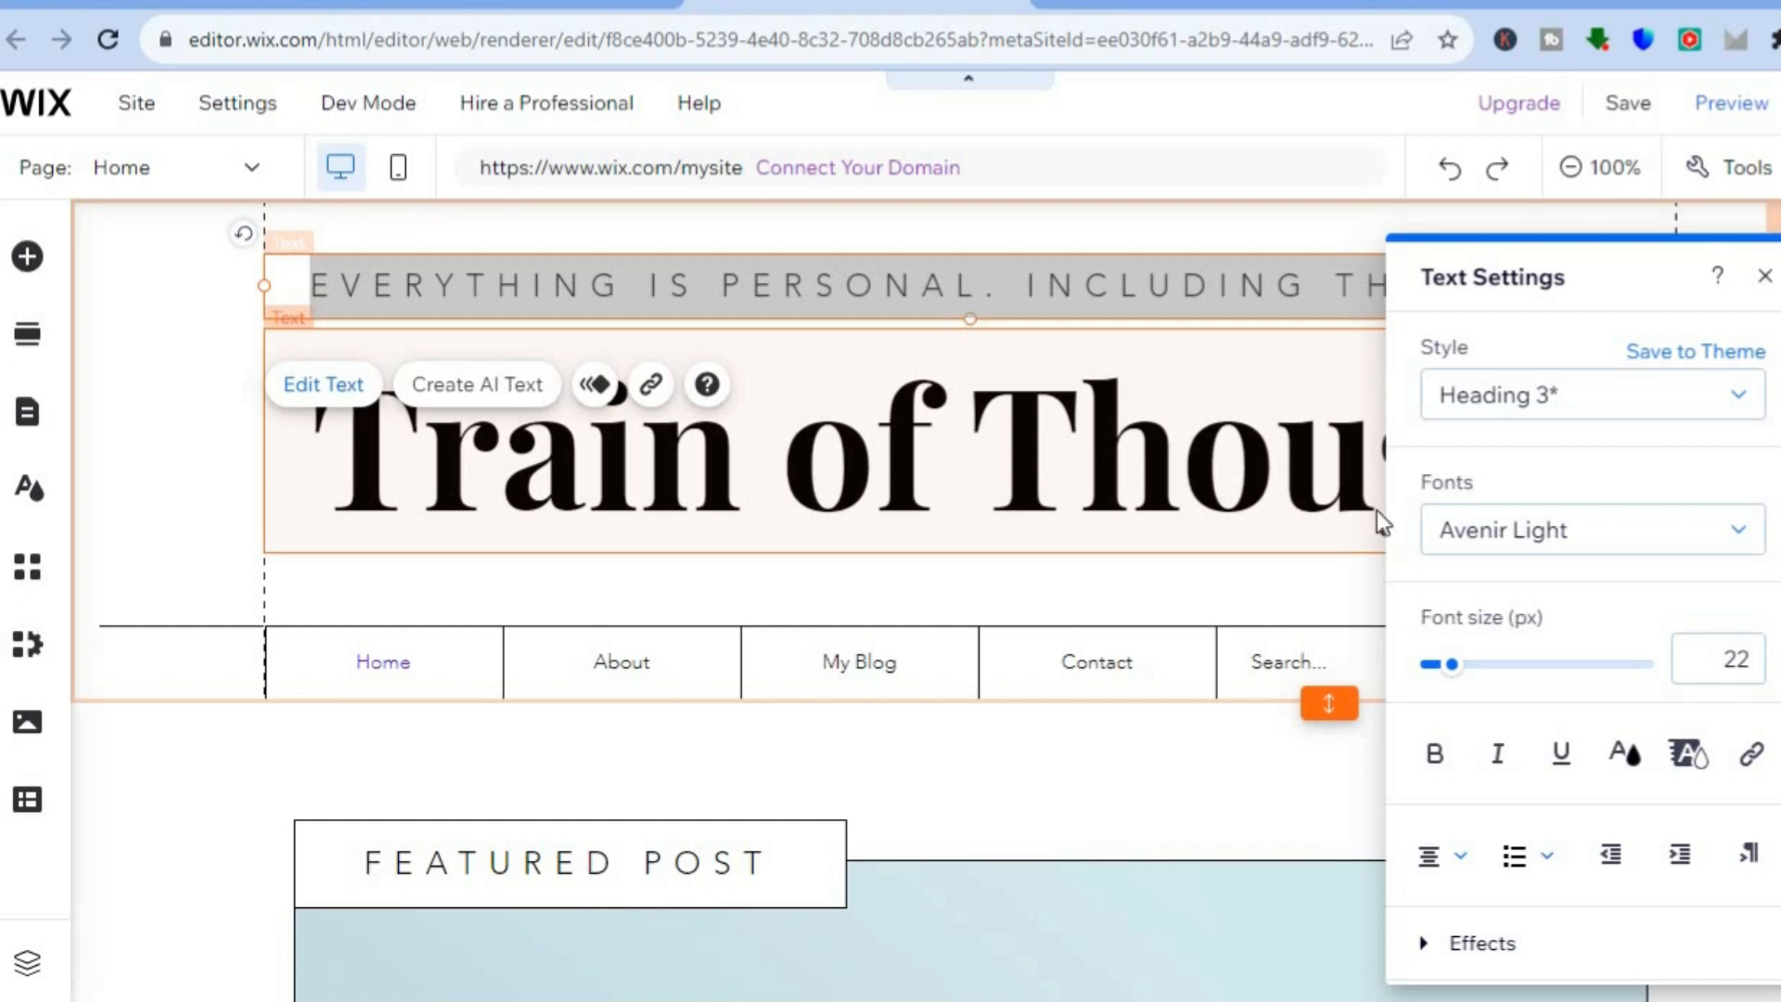
{"action": "left_click", "coordinate": [1687, 415]}
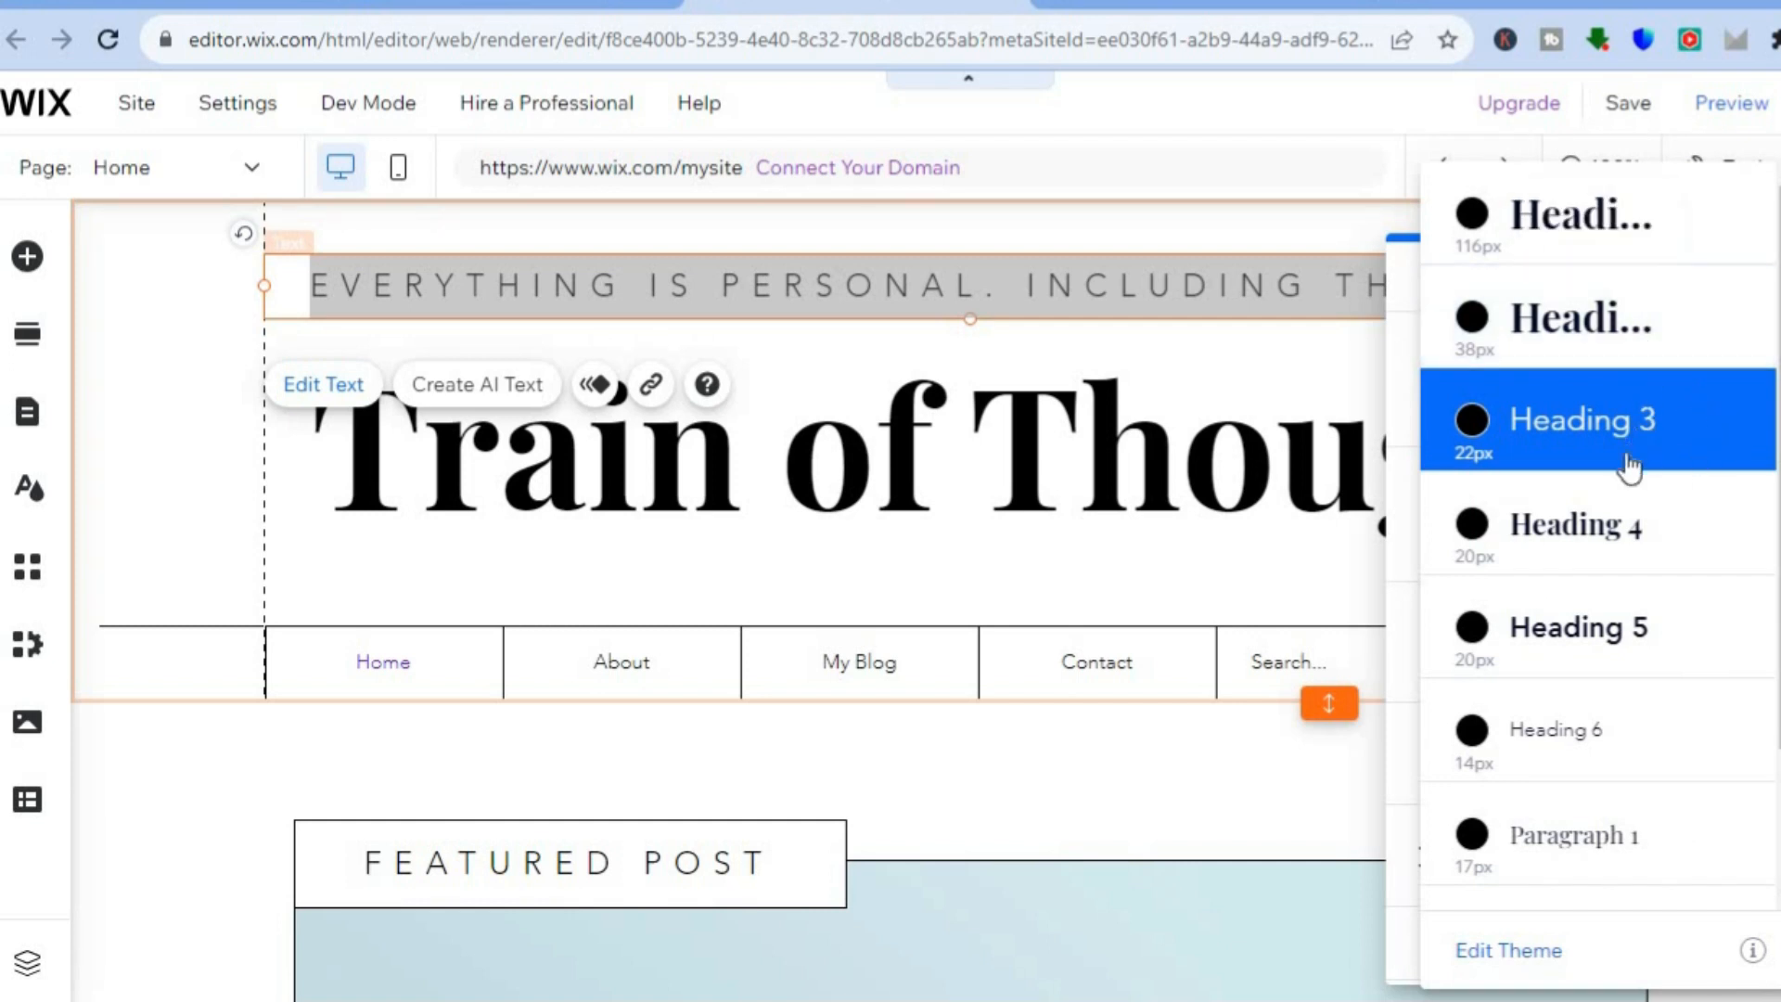
{"action": "left_click", "coordinate": [1612, 506]}
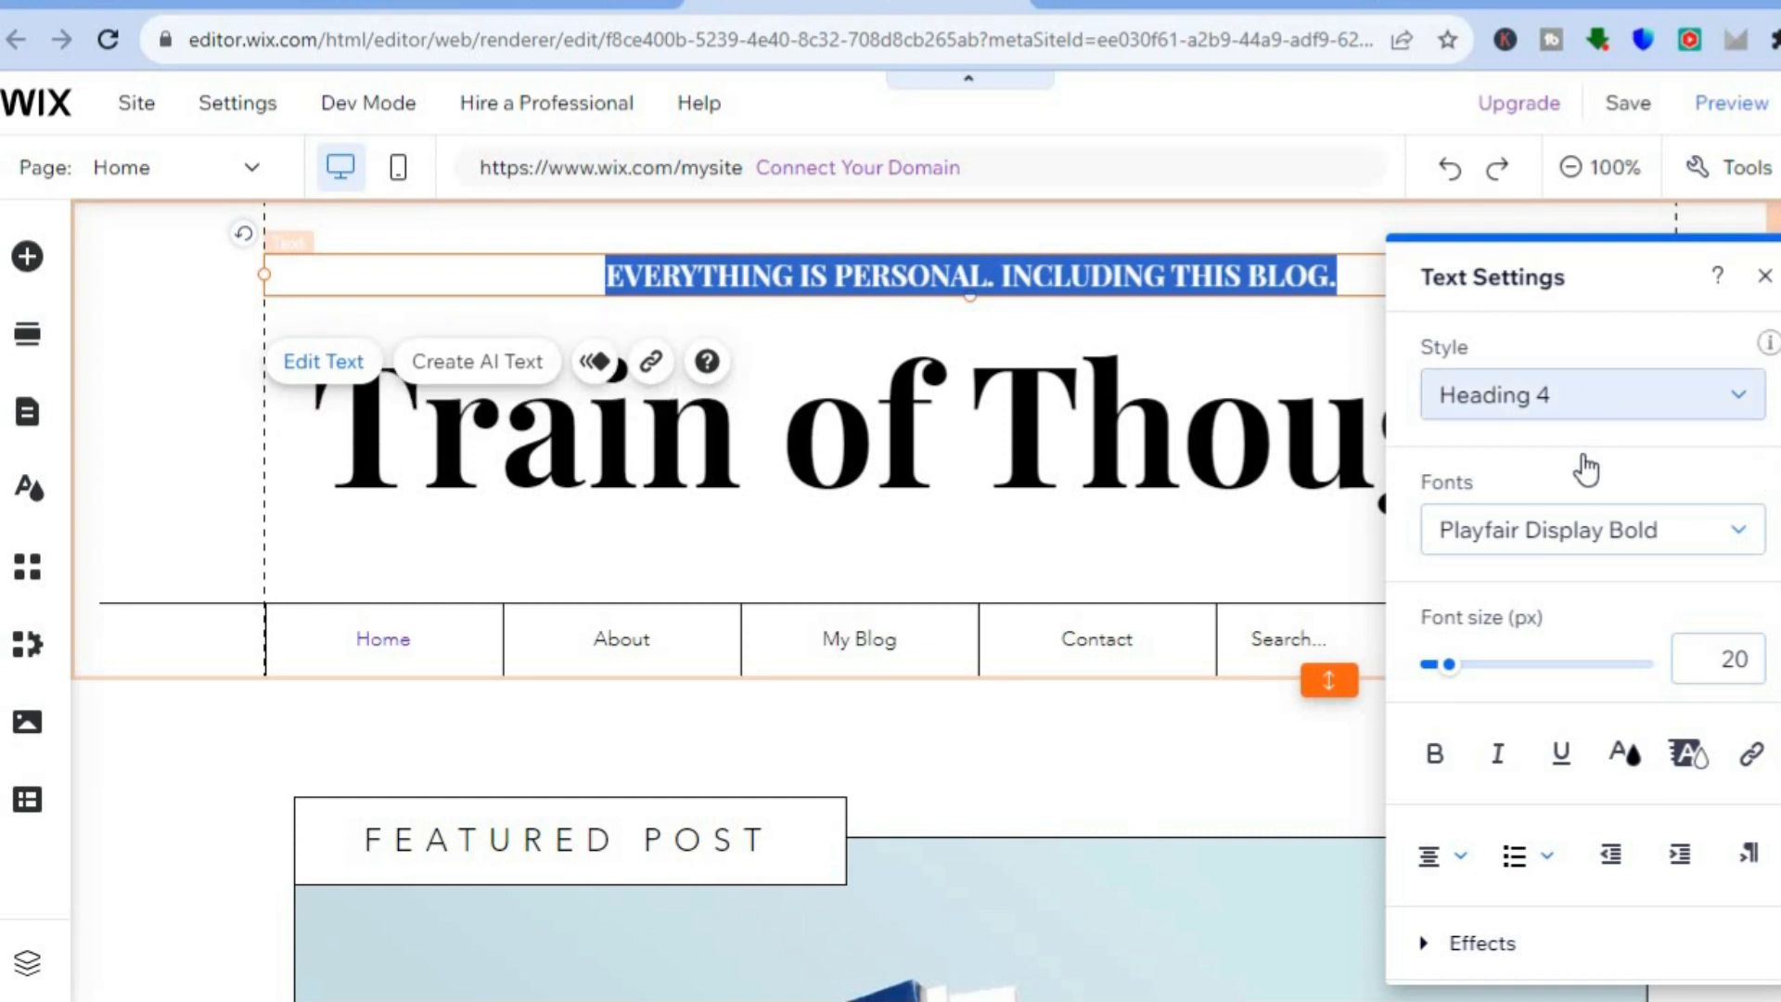
{"action": "left_click", "coordinate": [1592, 413]}
{"action": "left_click", "coordinate": [1579, 341]}
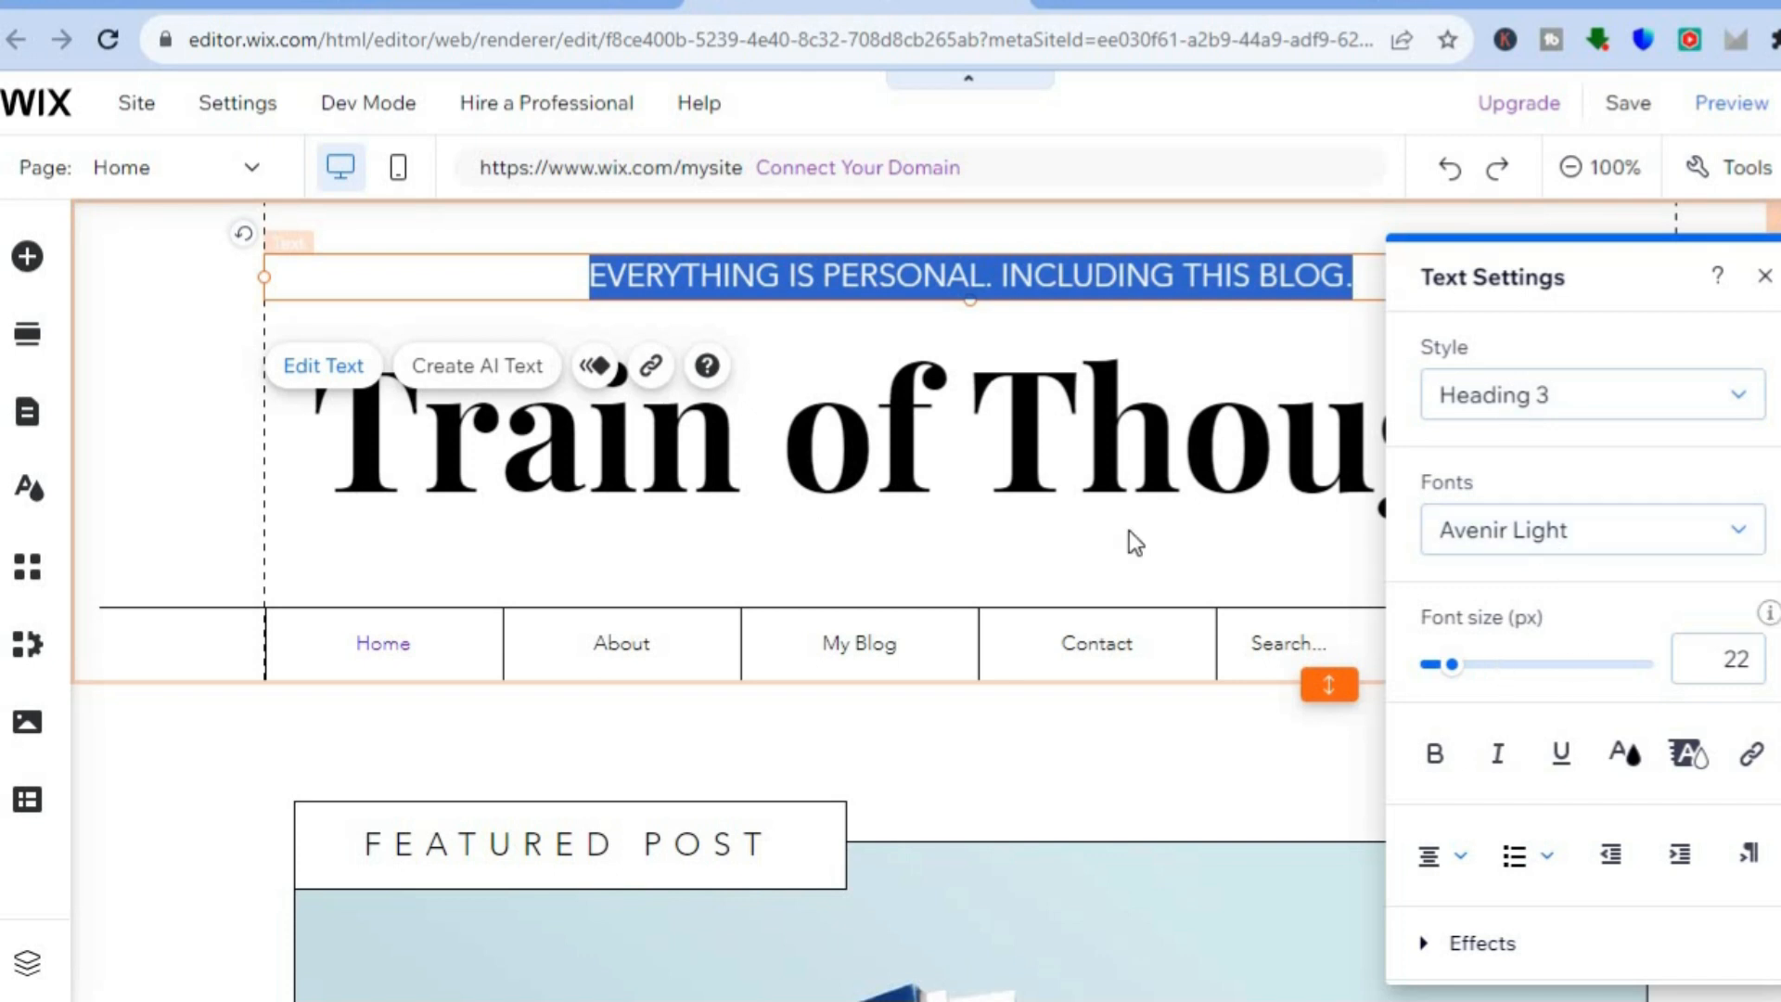
{"action": "left_click", "coordinate": [1066, 464]}
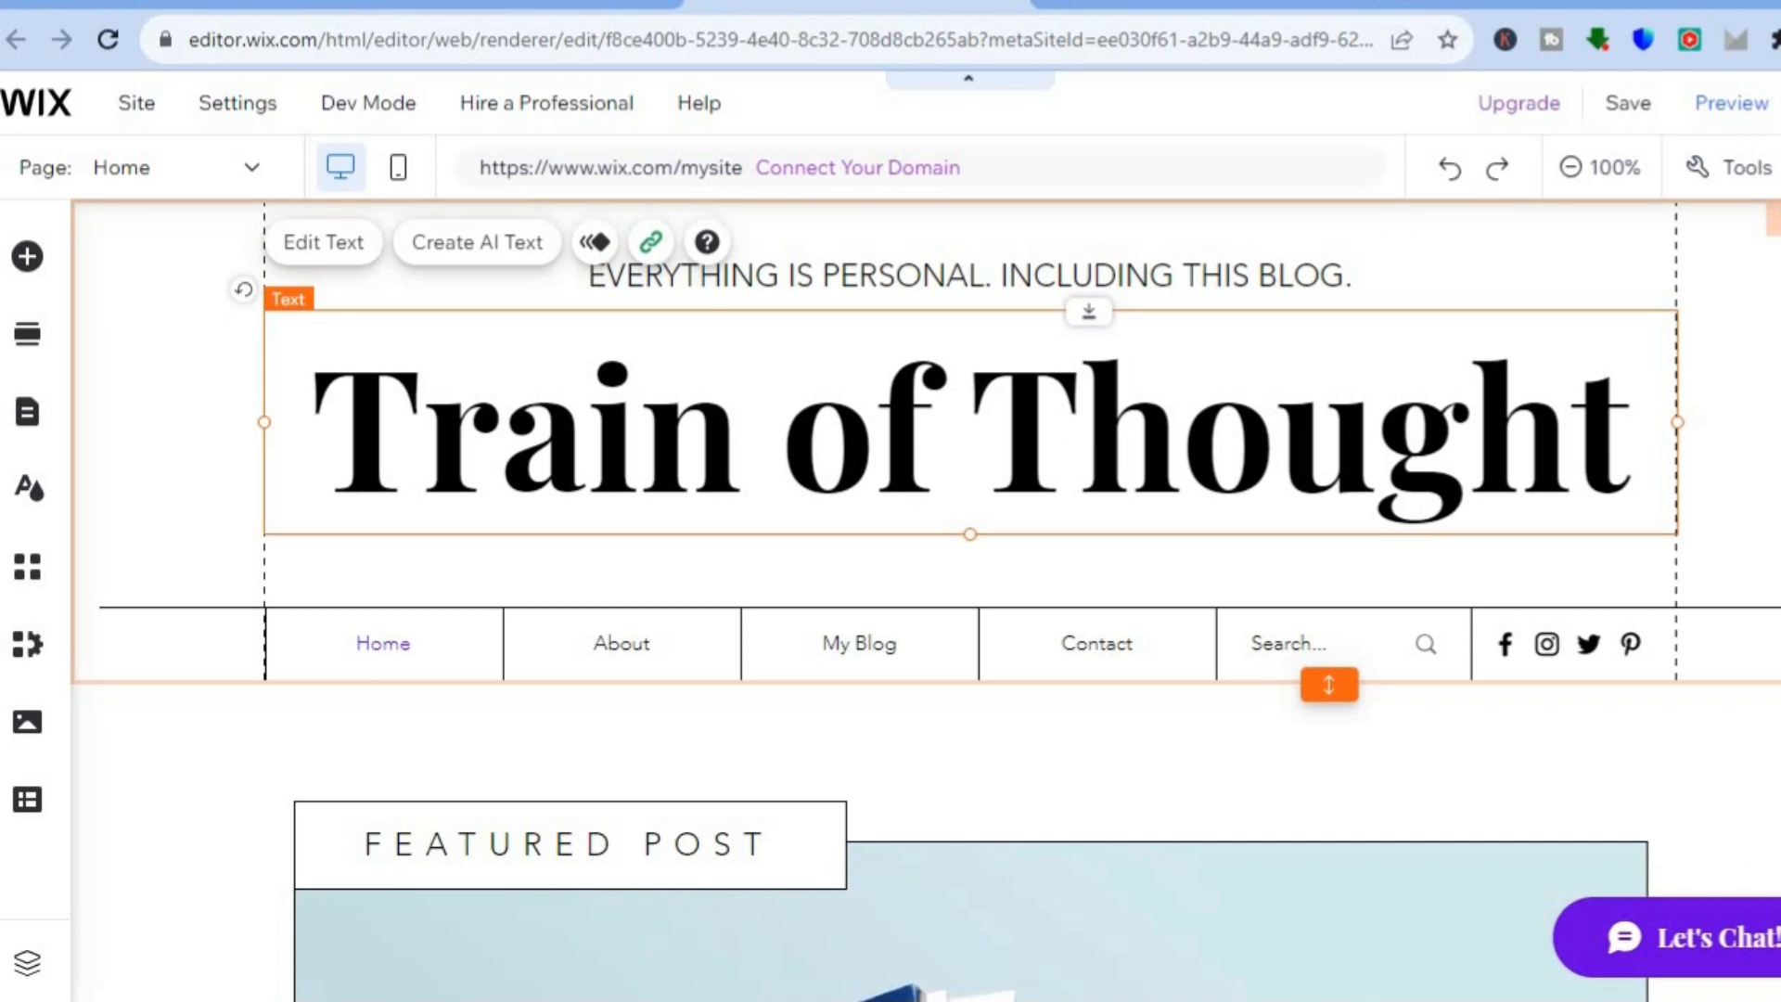
Step: Open post management from the home page's Featured Post section and create a new blog post
{"action": "scroll", "coordinate": [924, 599], "scroll_direction": "down", "scroll_amount": 1}
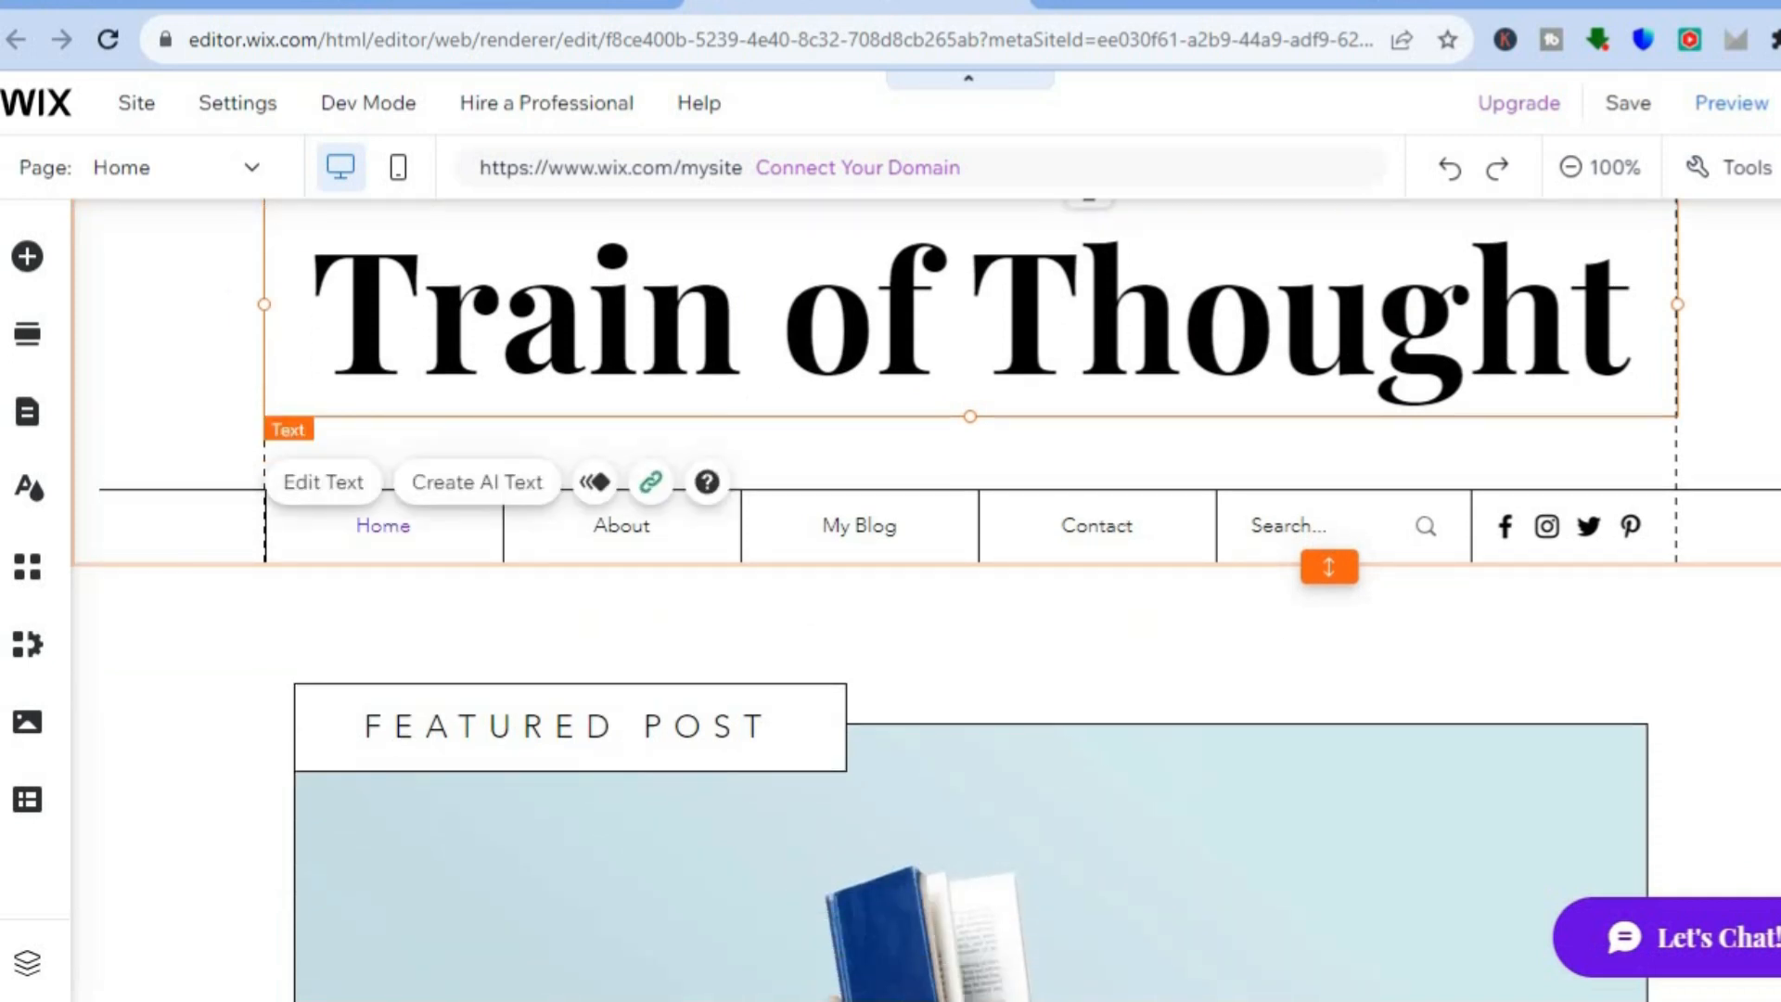
{"action": "scroll", "coordinate": [925, 599], "scroll_direction": "down", "scroll_amount": 1}
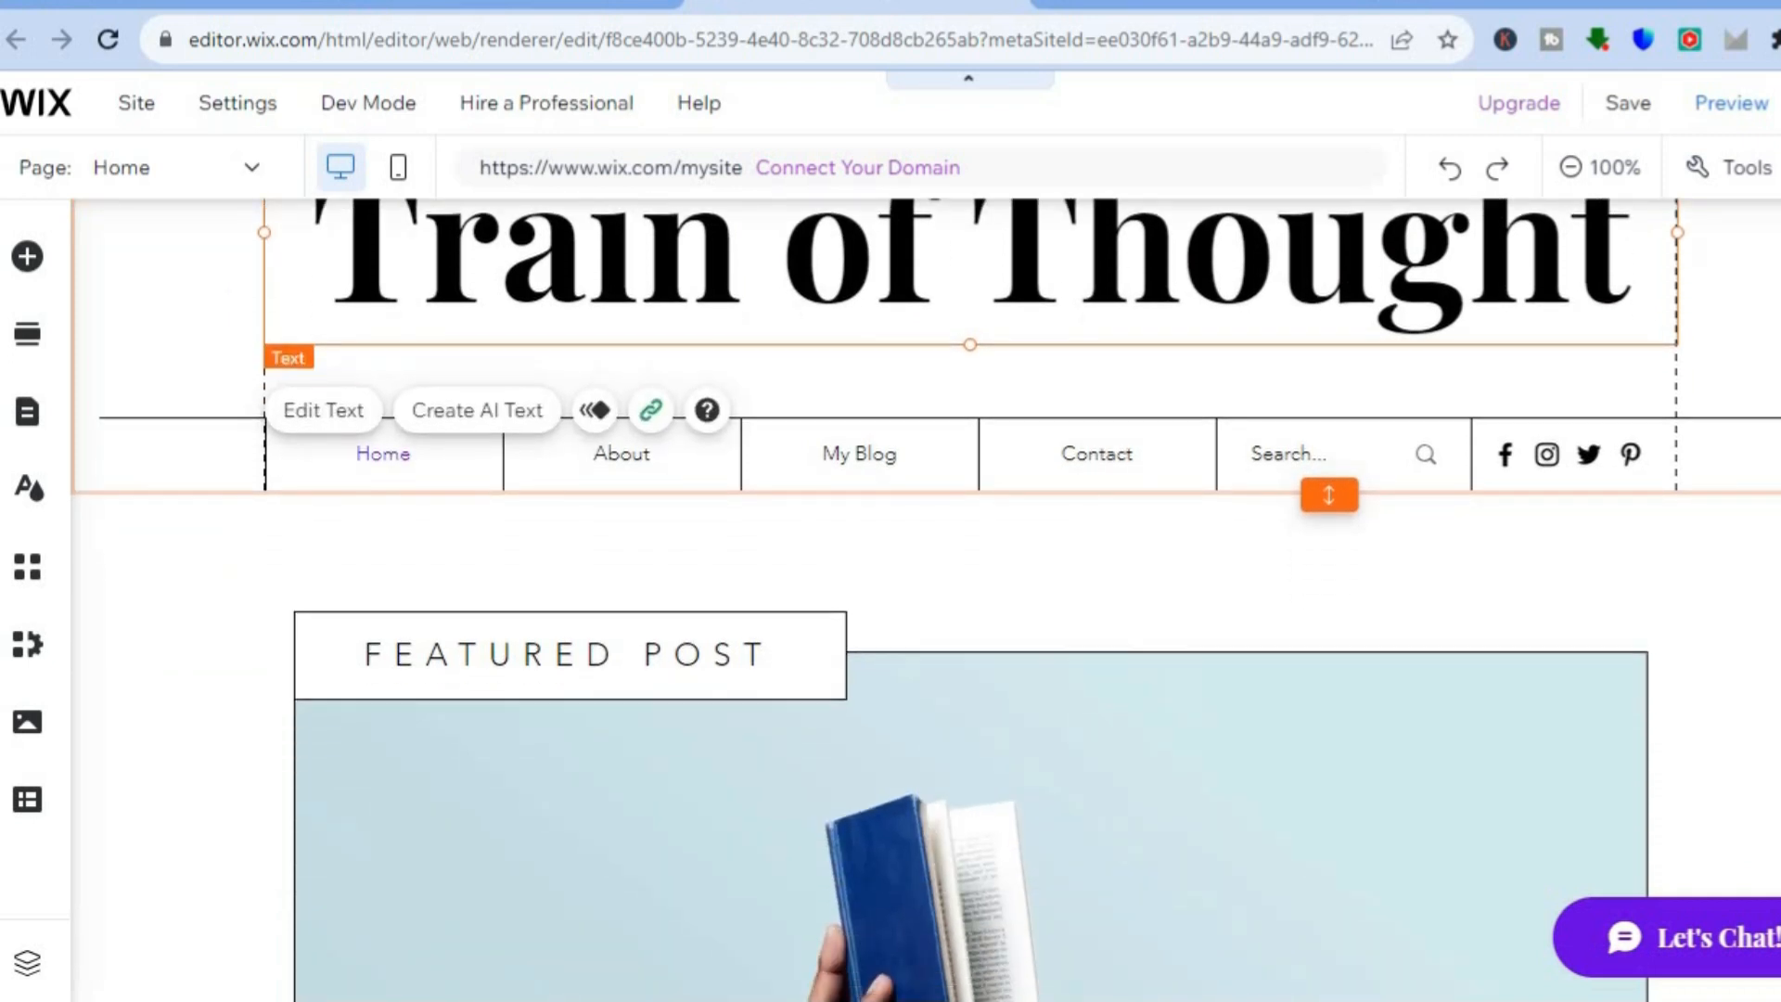
{"action": "scroll", "coordinate": [849, 460], "scroll_direction": "down", "scroll_amount": 3}
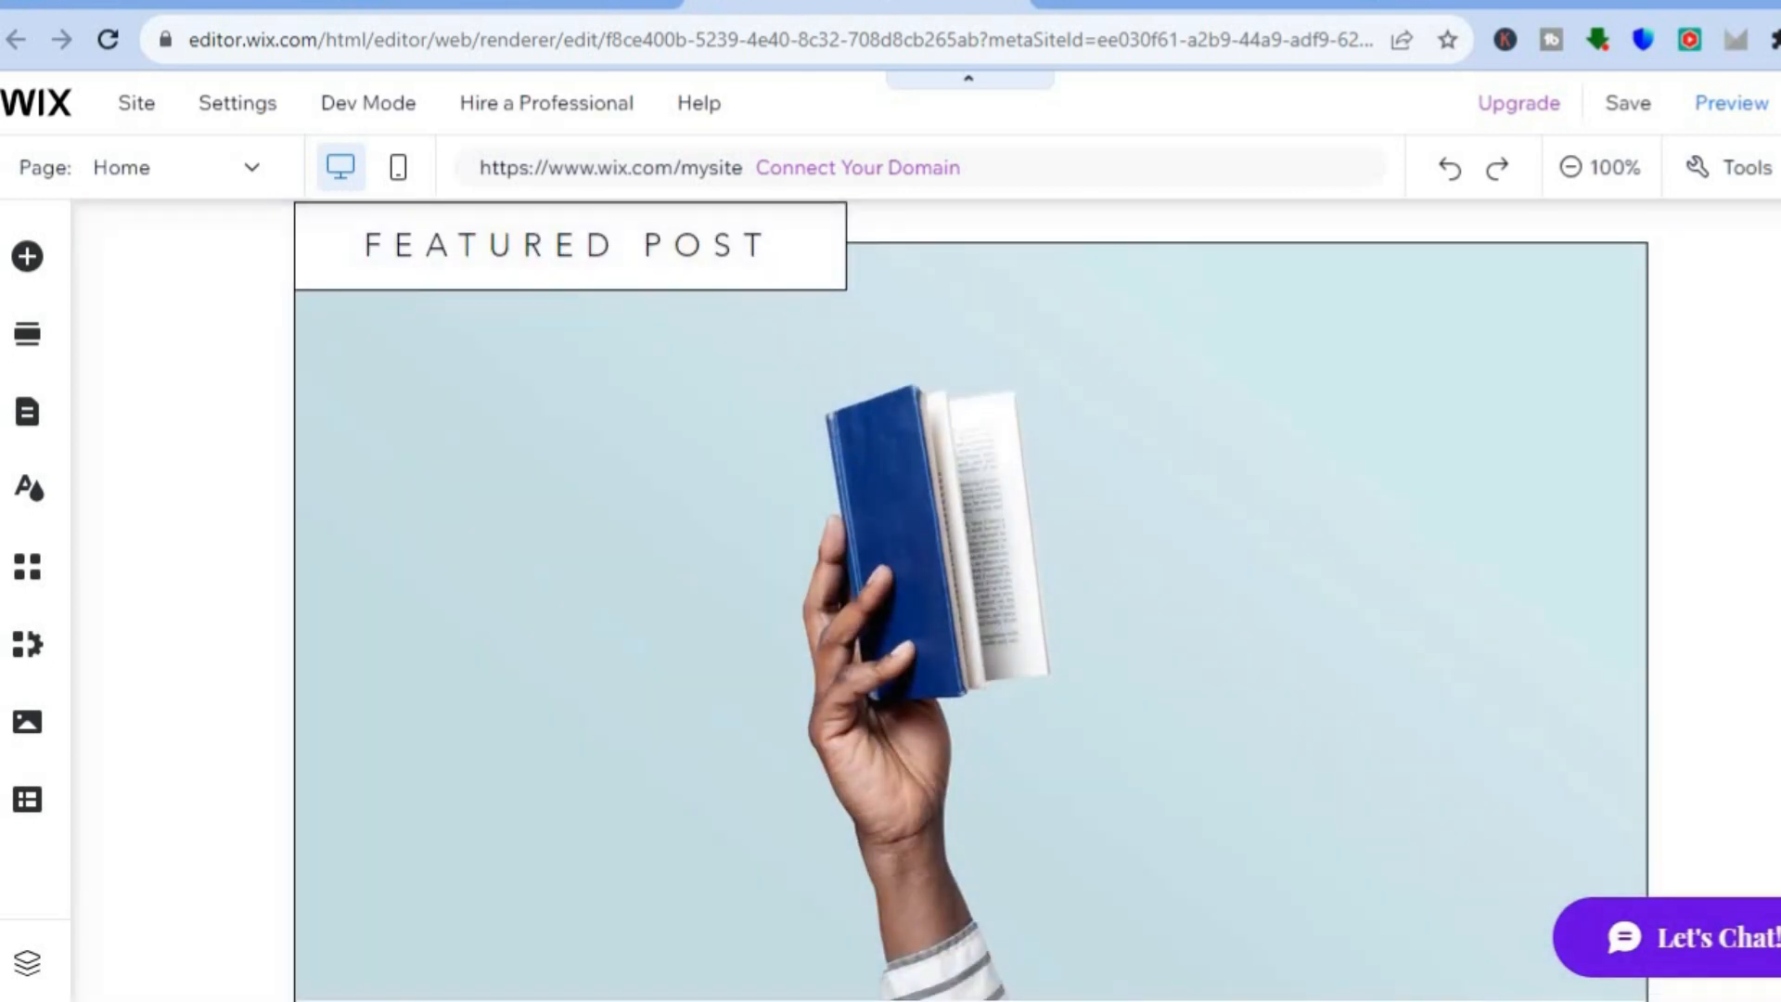
{"action": "scroll", "coordinate": [917, 497], "scroll_direction": "up", "scroll_amount": 1}
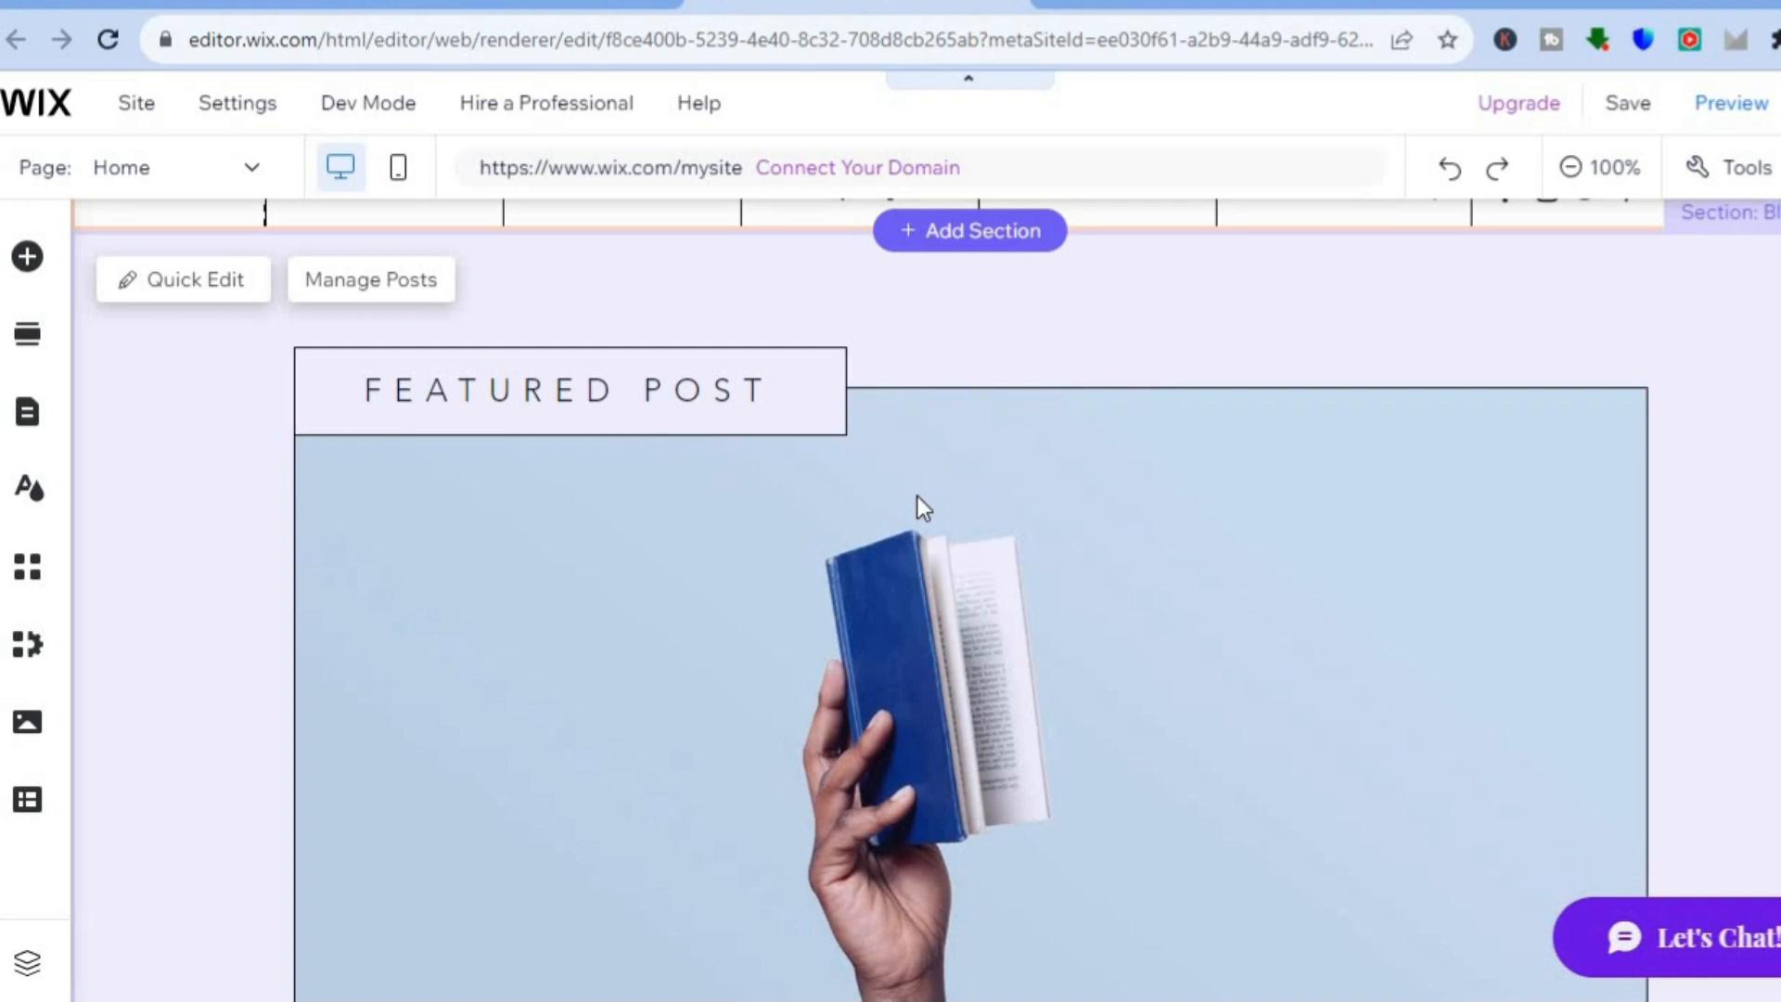
{"action": "left_click", "coordinate": [299, 306]}
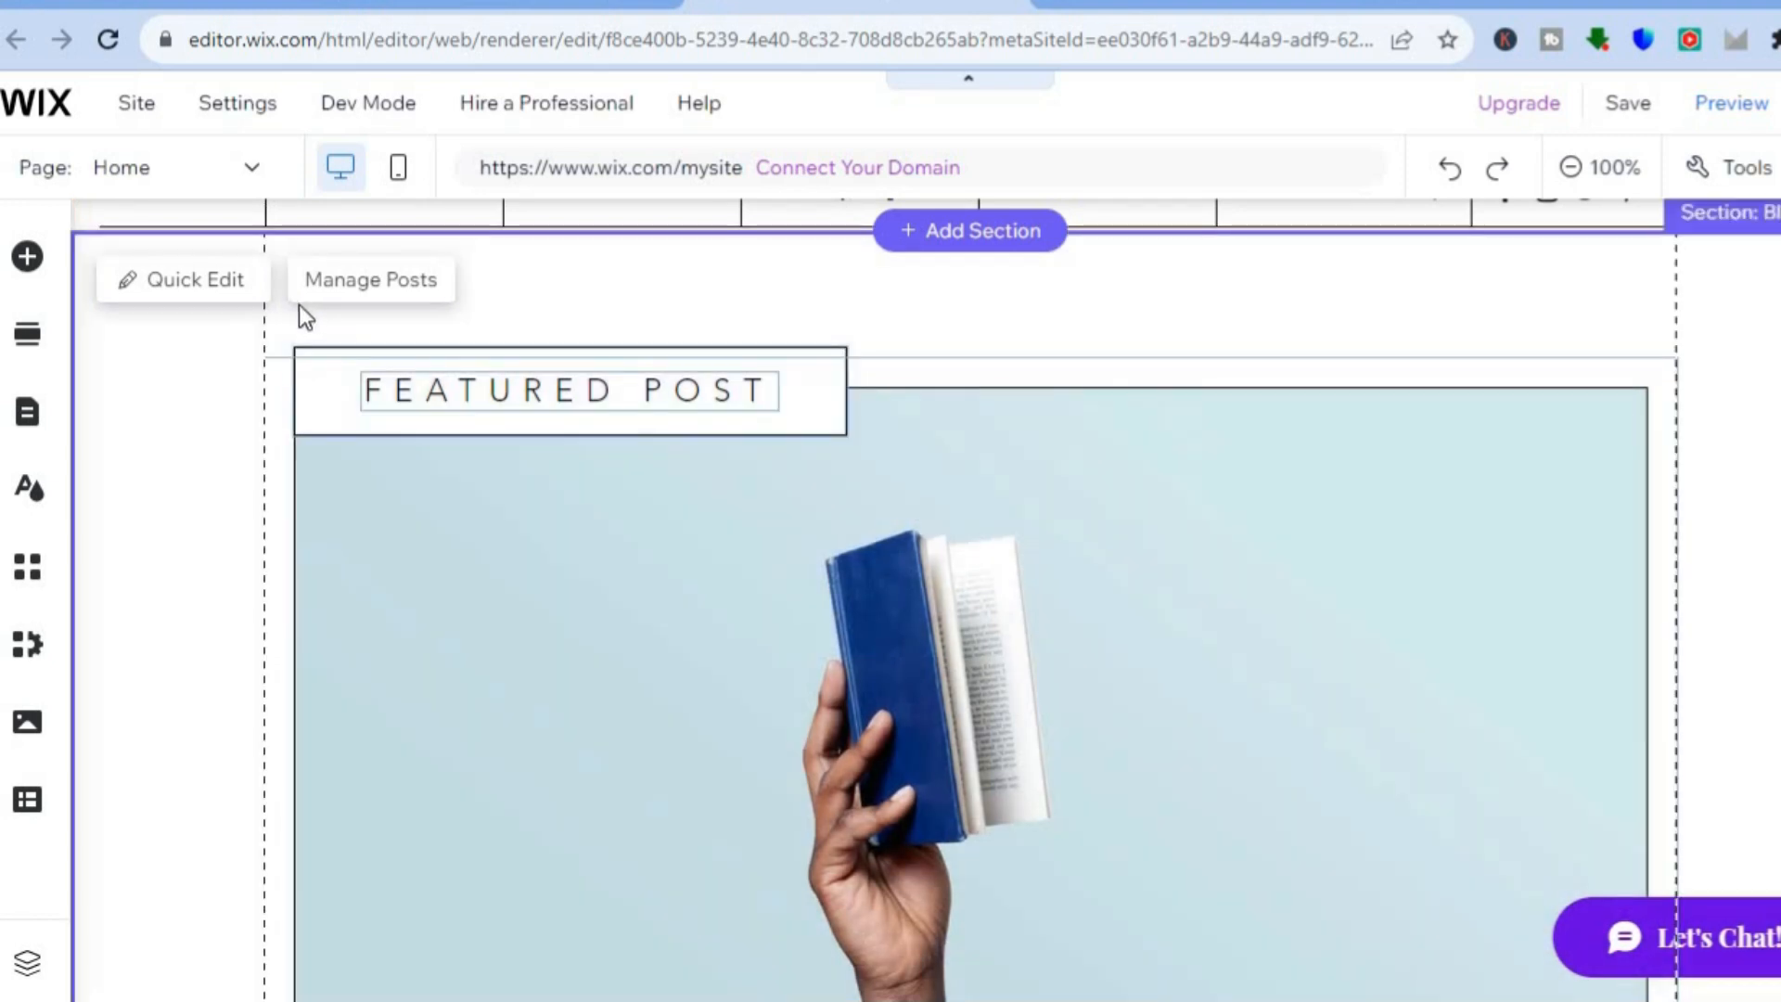
{"action": "left_click", "coordinate": [351, 300]}
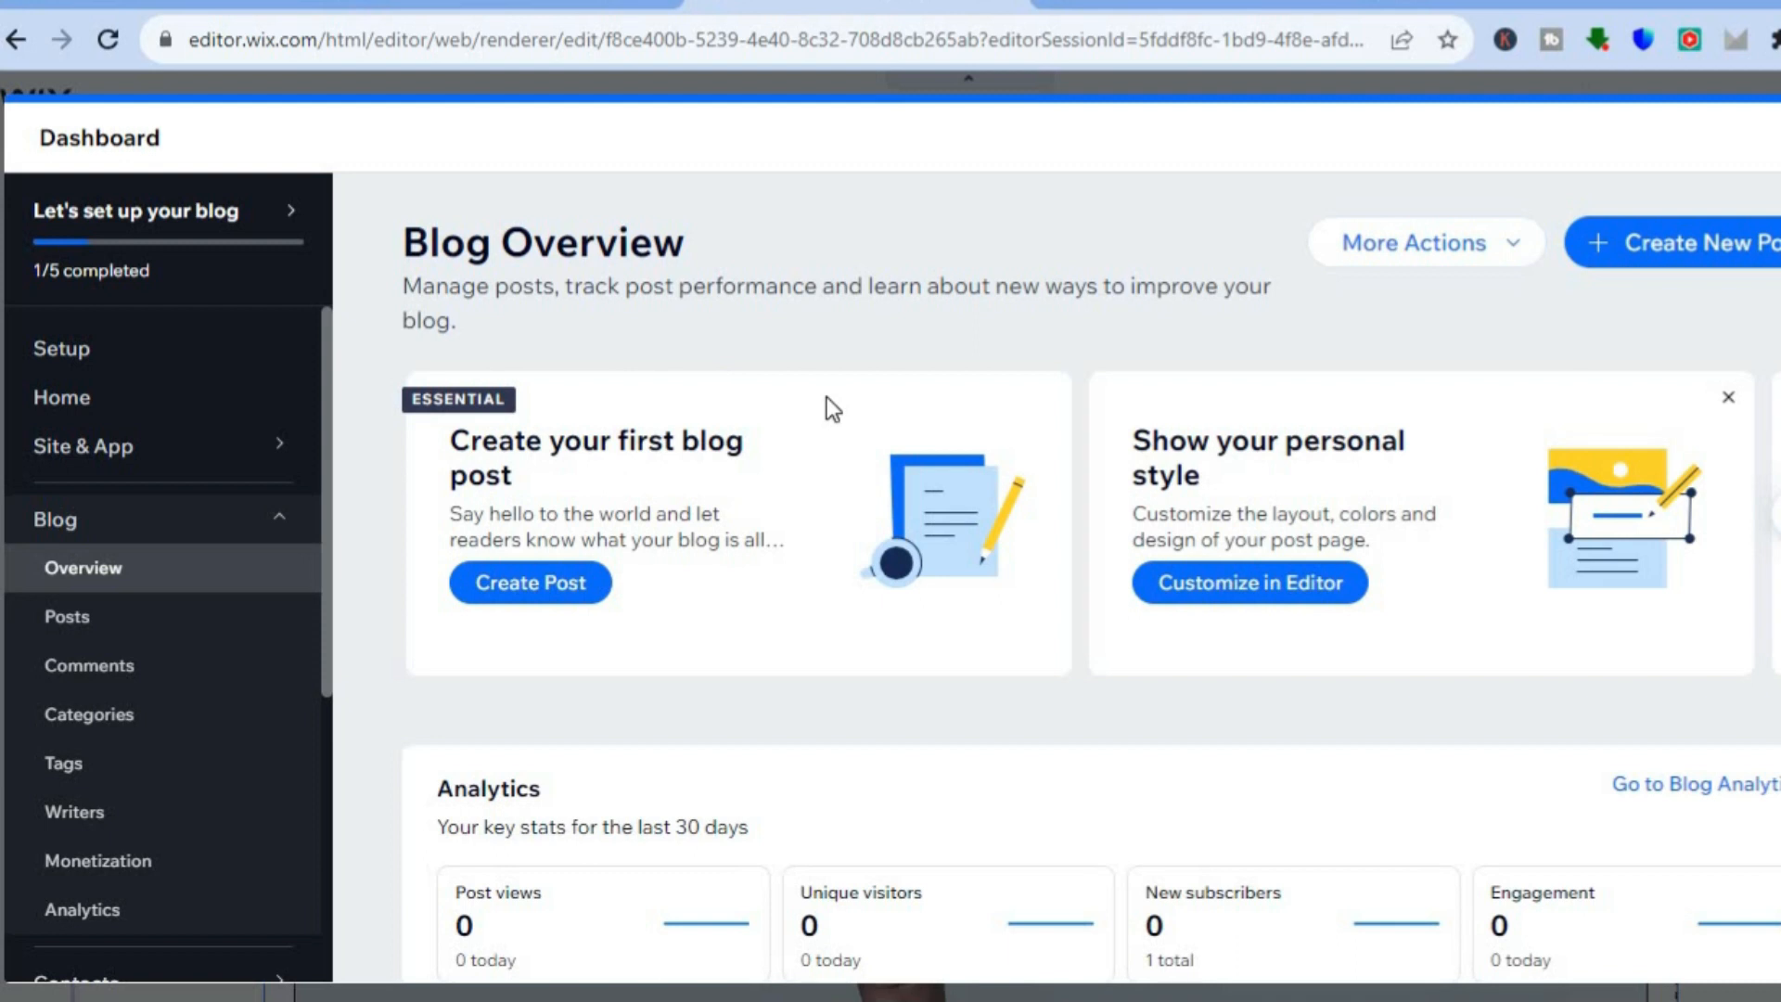
{"action": "left_click", "coordinate": [1684, 247]}
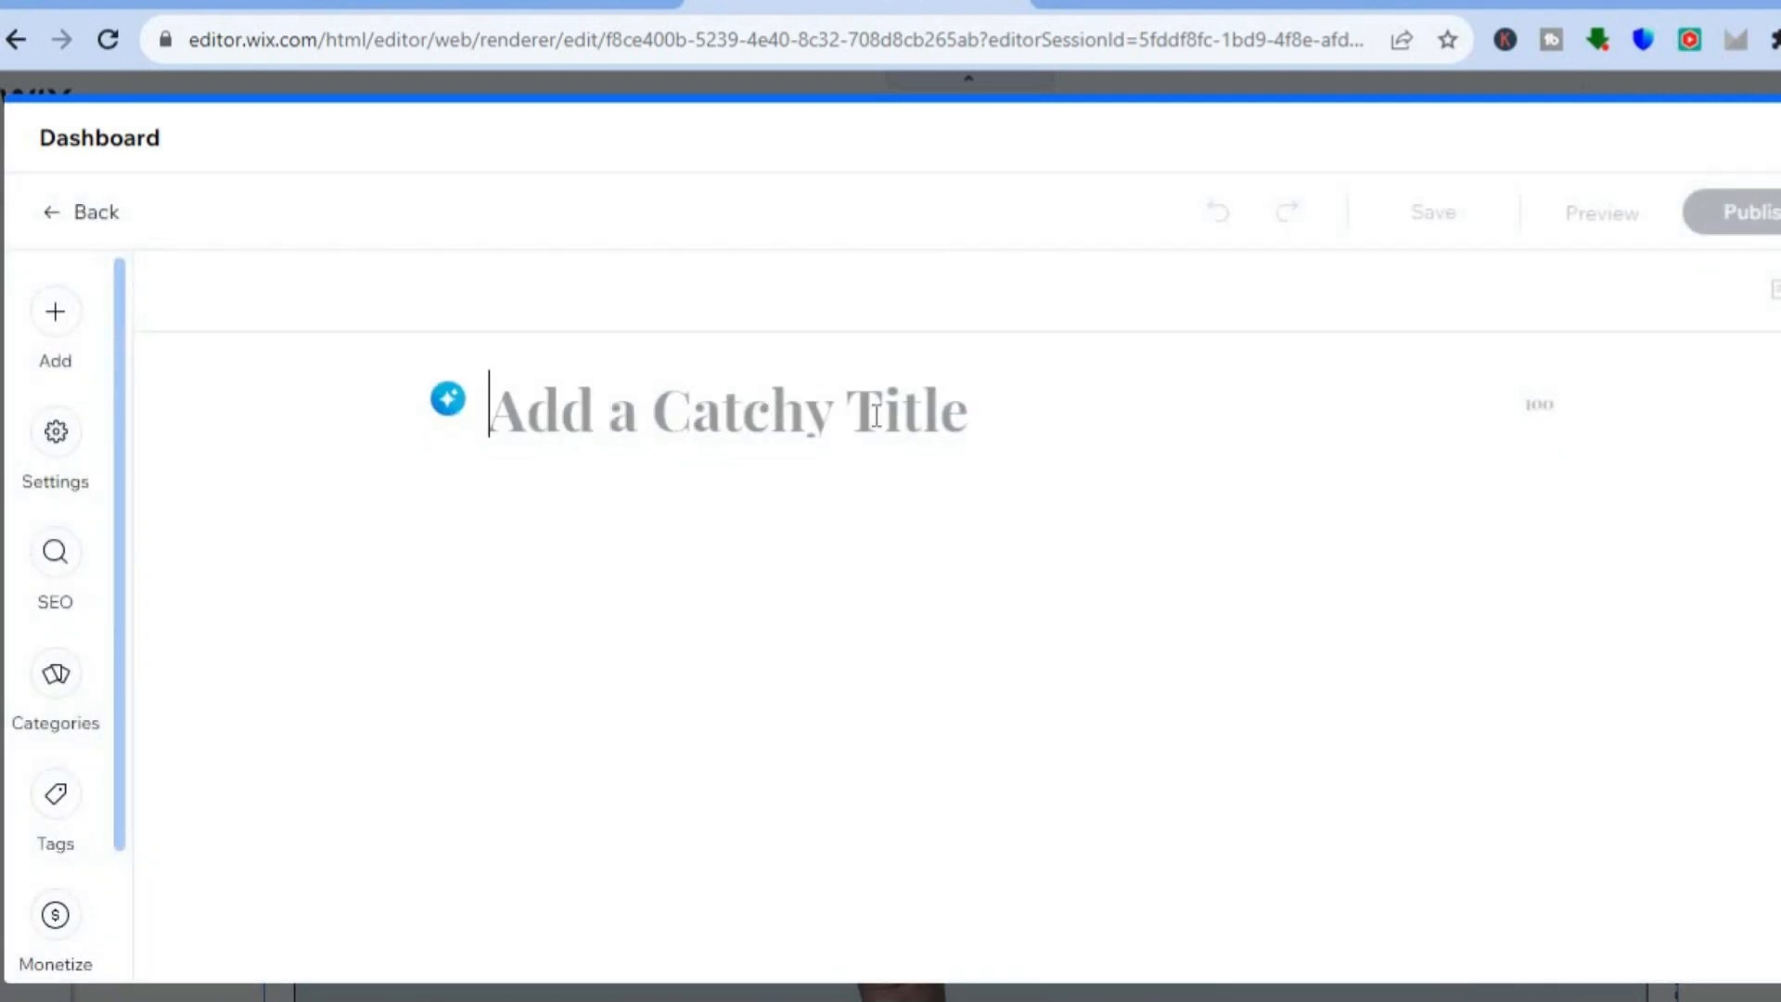
Step: Switch to ChatGPT and copy the article's title text, leaving out the "Title:" label
{"action": "left_click", "coordinate": [1197, 9]}
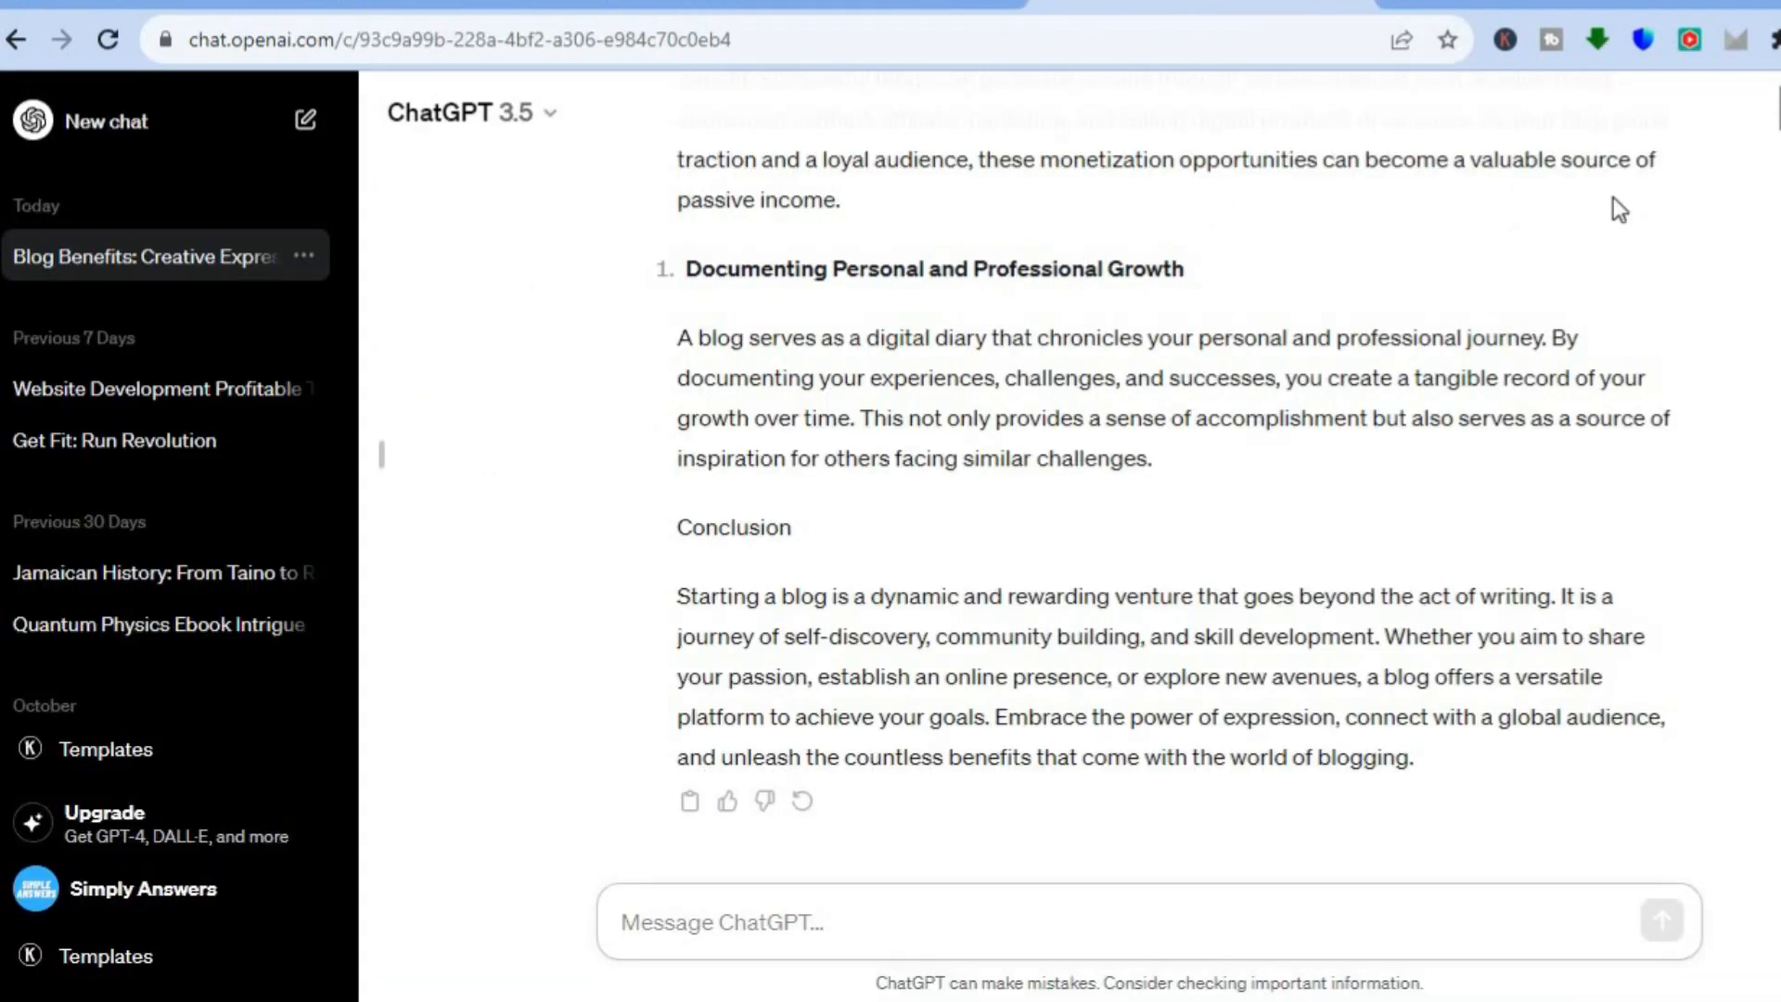
{"action": "scroll", "coordinate": [1160, 464], "scroll_direction": "up", "scroll_amount": 15}
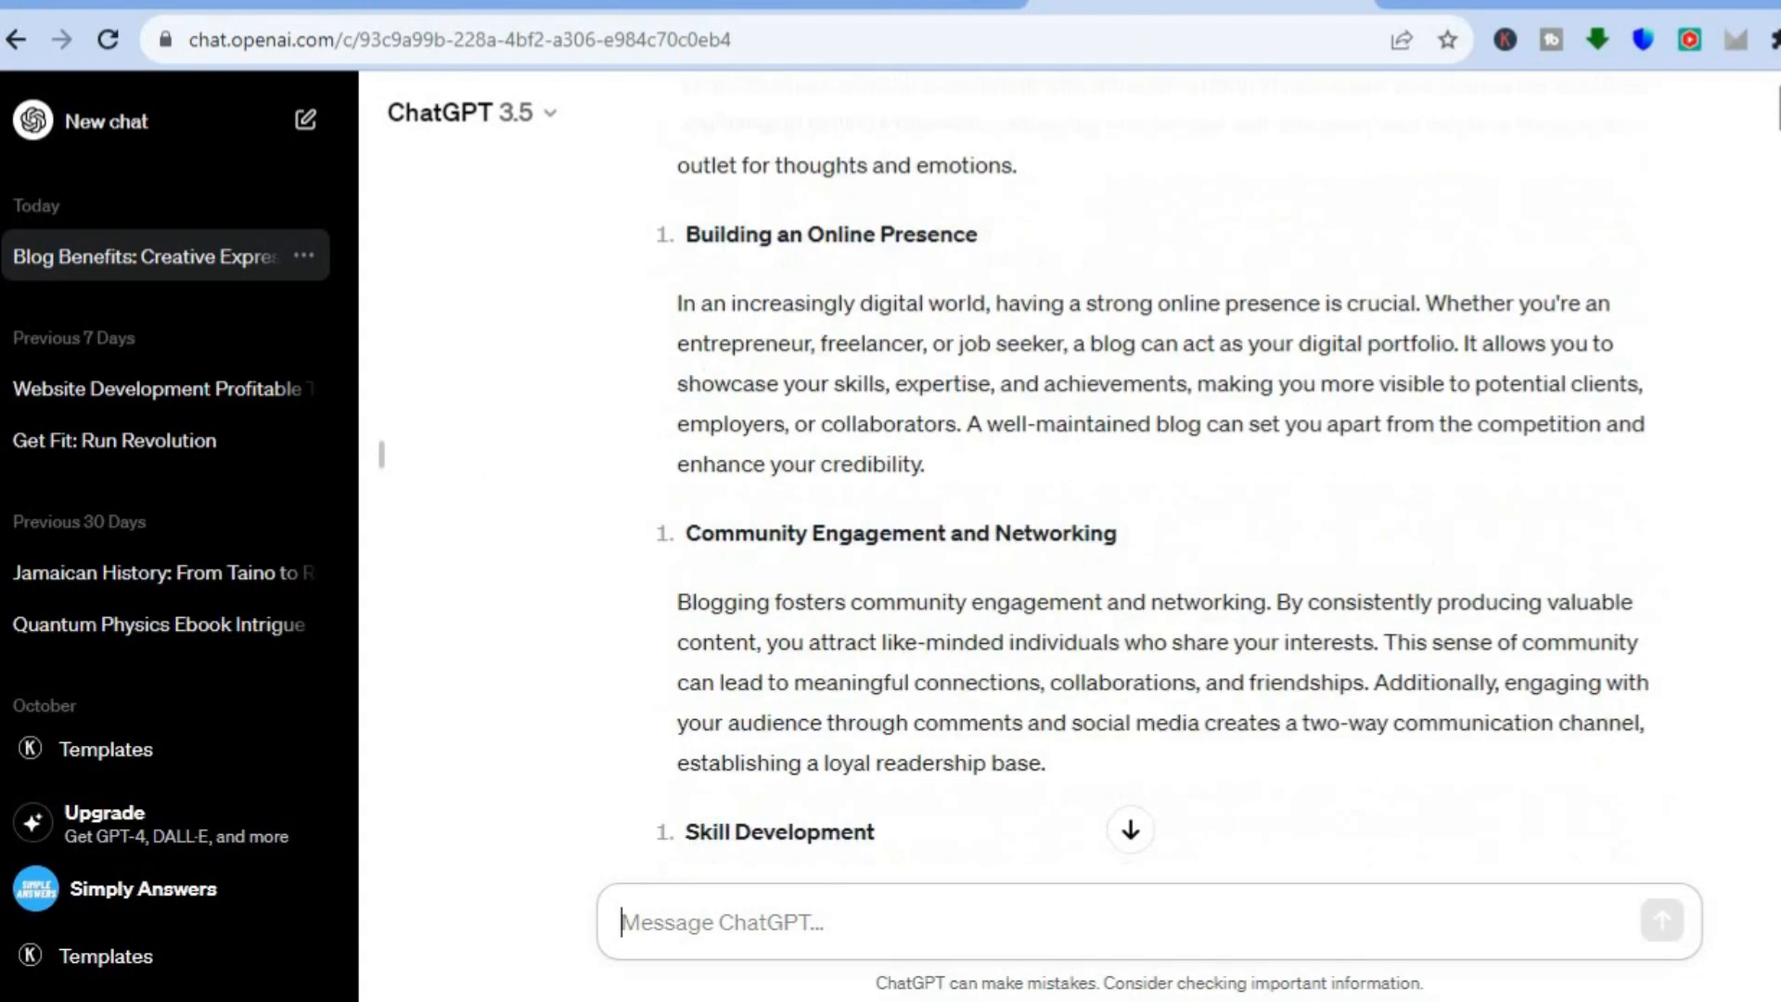
{"action": "scroll", "coordinate": [1746, 297], "scroll_direction": "up", "scroll_amount": 3}
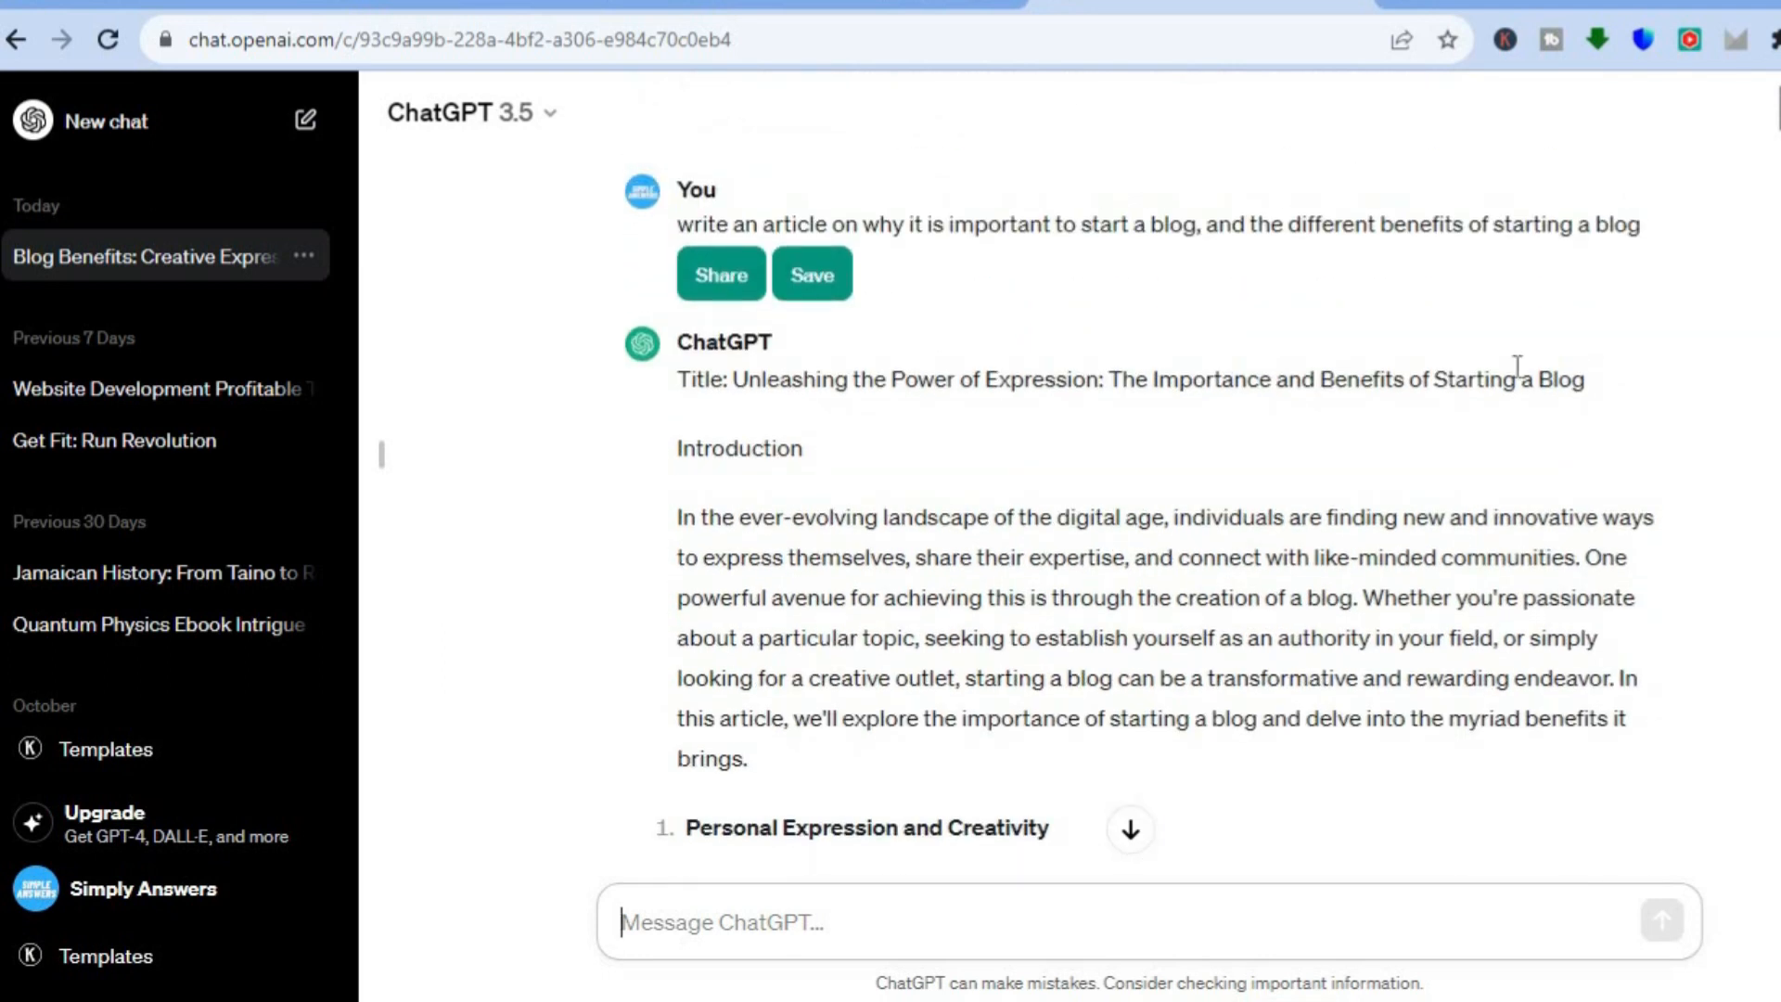
{"action": "left_click_drag", "start_coordinate": [1588, 380], "coordinate": [742, 381]}
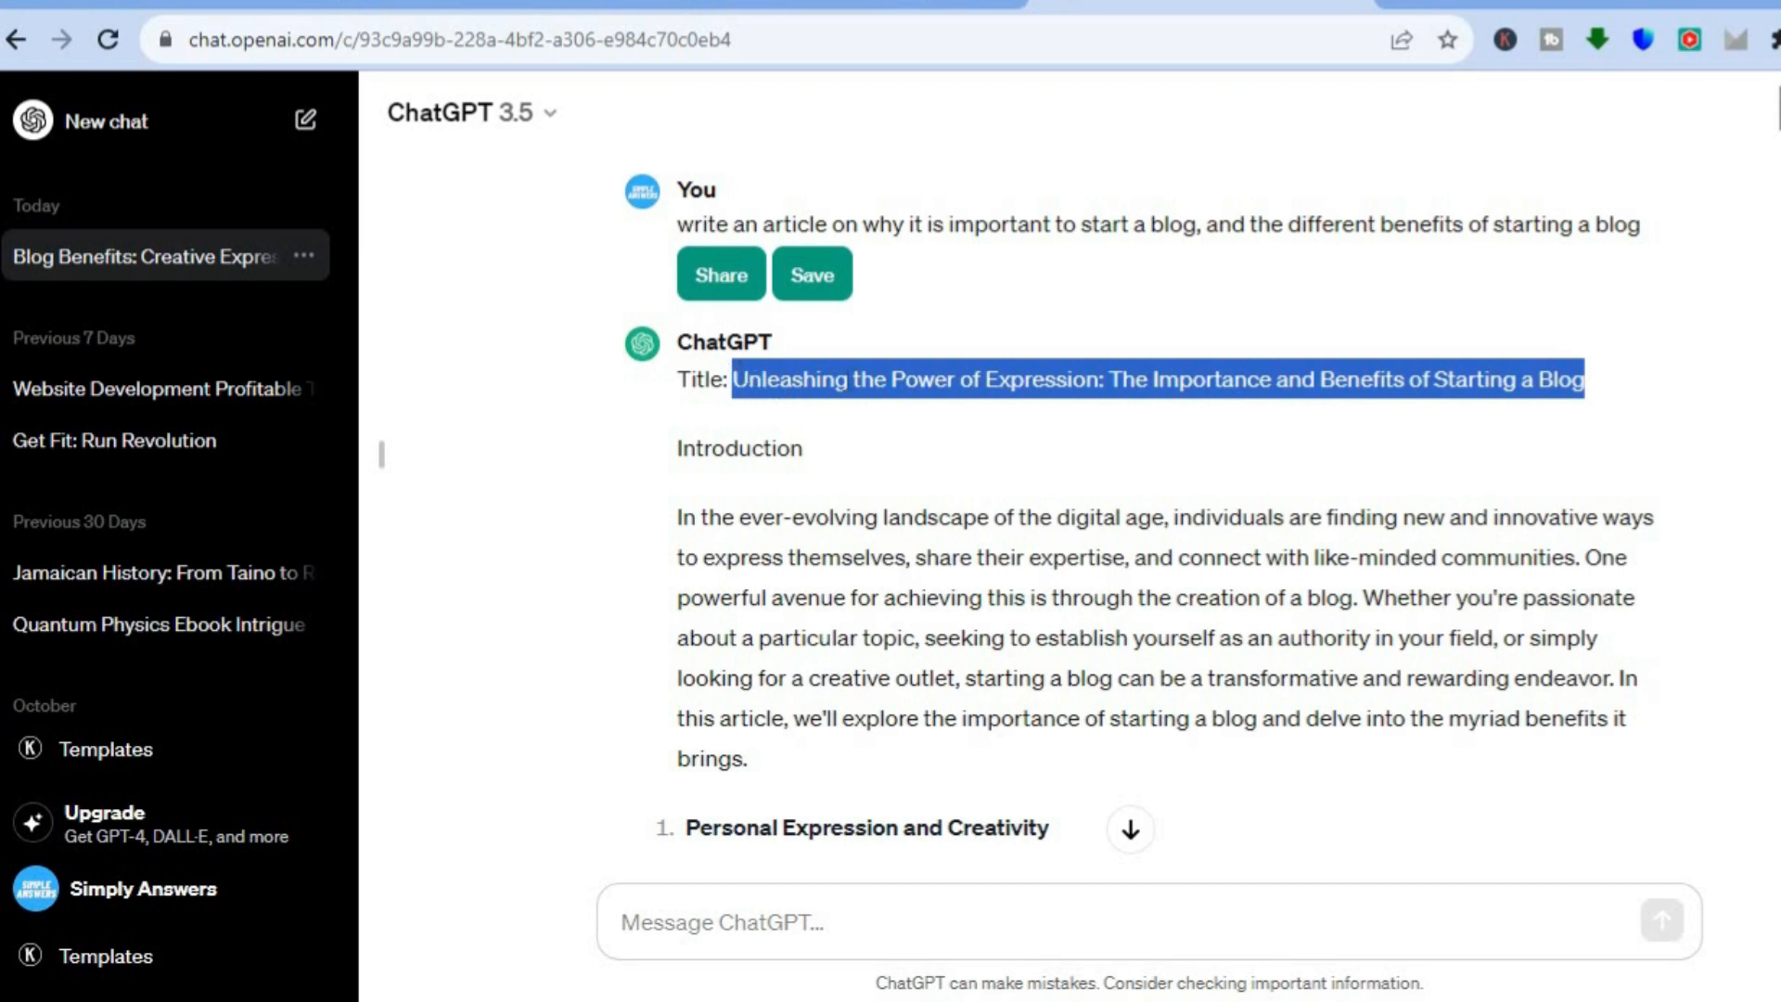
{"action": "right_click", "coordinate": [858, 380]}
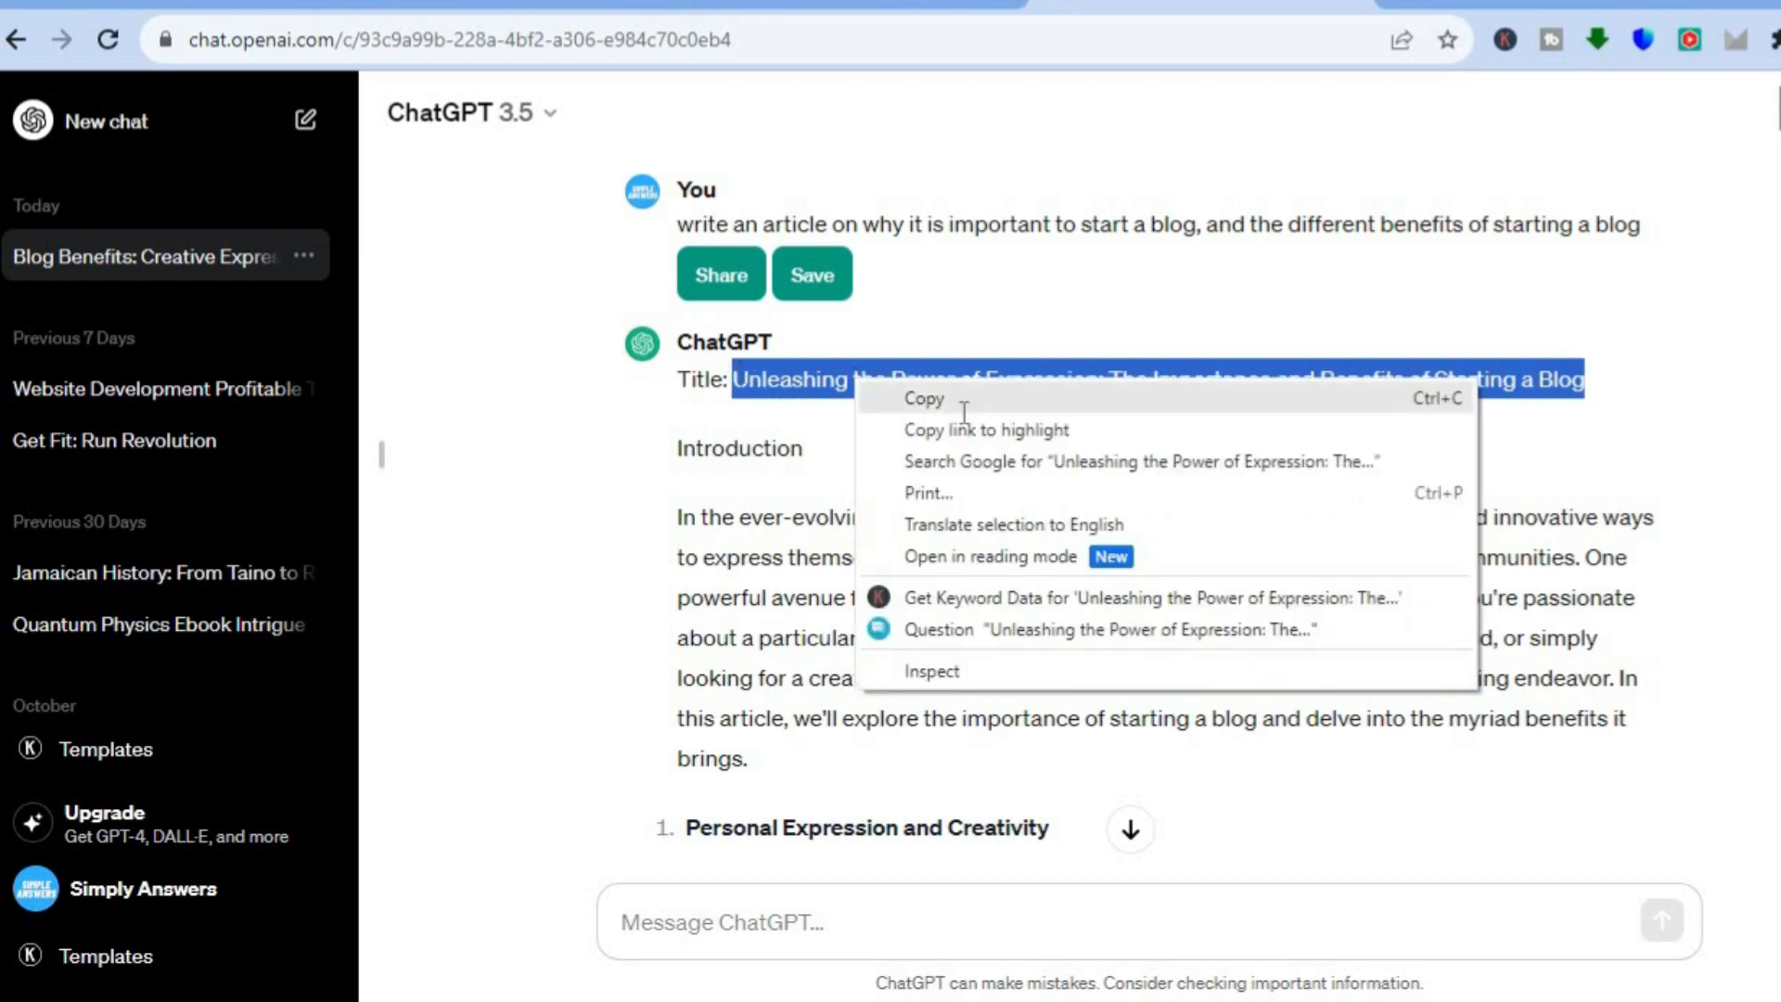
{"action": "left_click", "coordinate": [961, 399]}
Step: Return to the Wix post editor, paste the copied text as the post's title and place the cursor in the empty body
{"action": "left_click", "coordinate": [858, 7]}
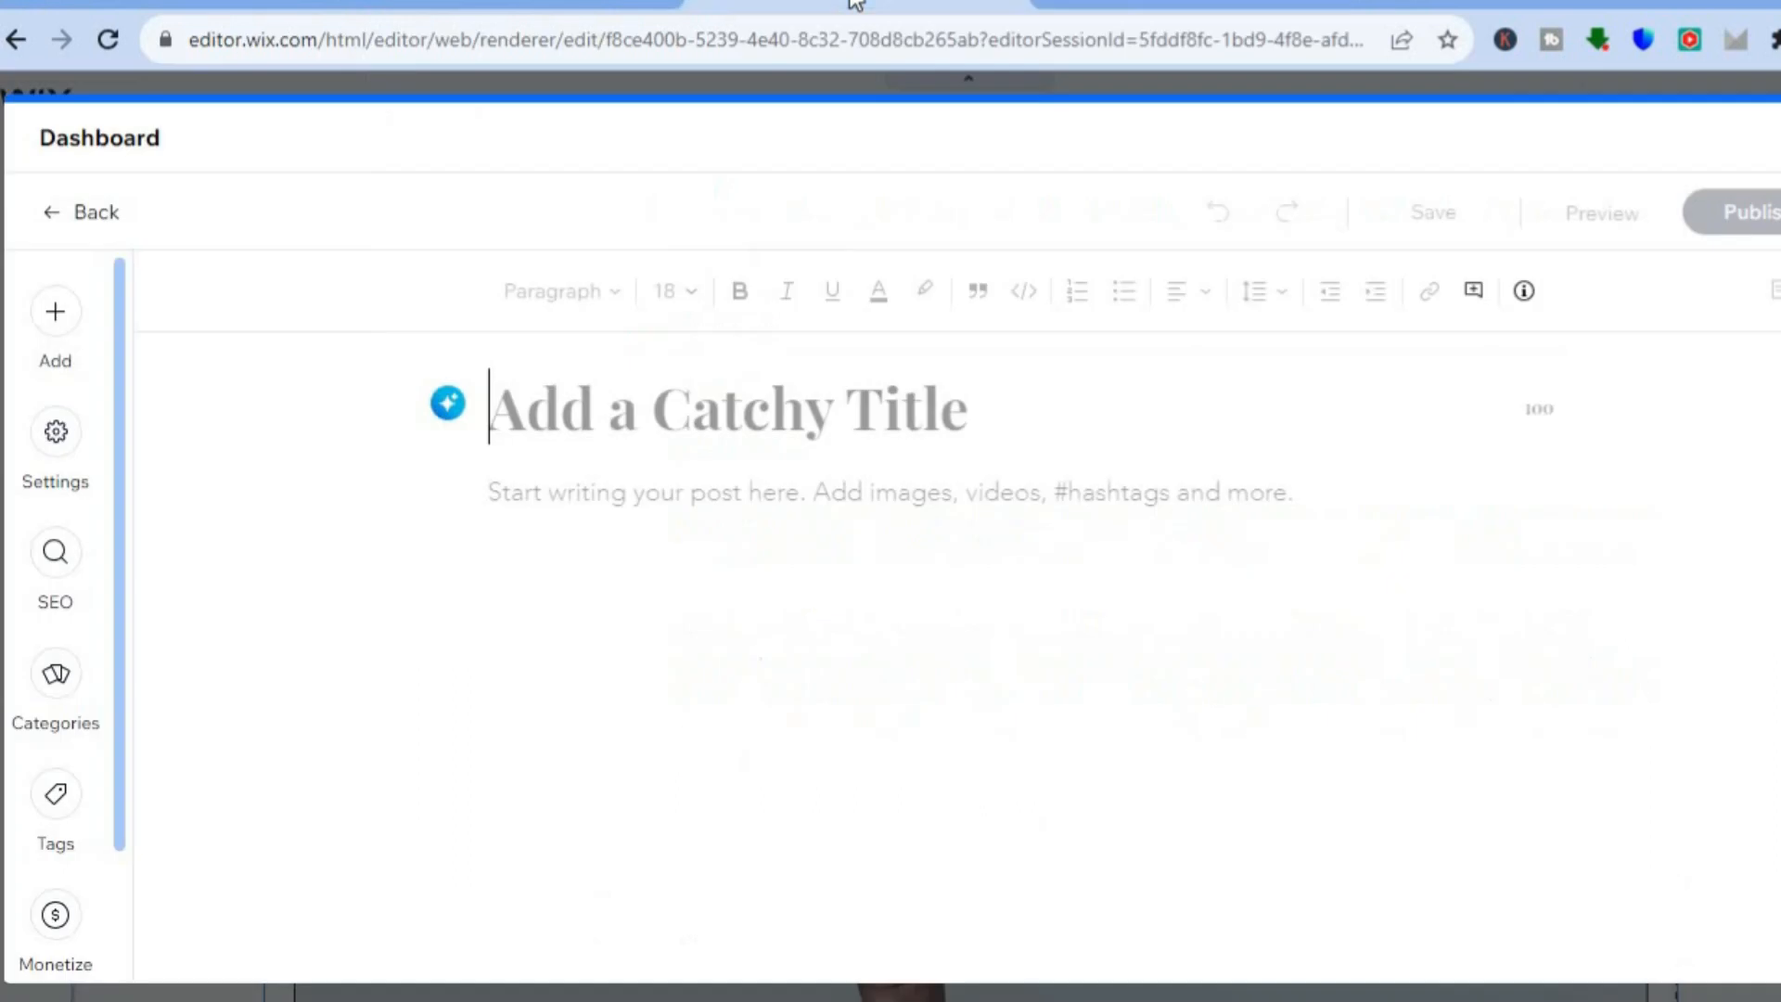
{"action": "left_click", "coordinate": [642, 408]}
{"action": "right_click", "coordinate": [642, 407]}
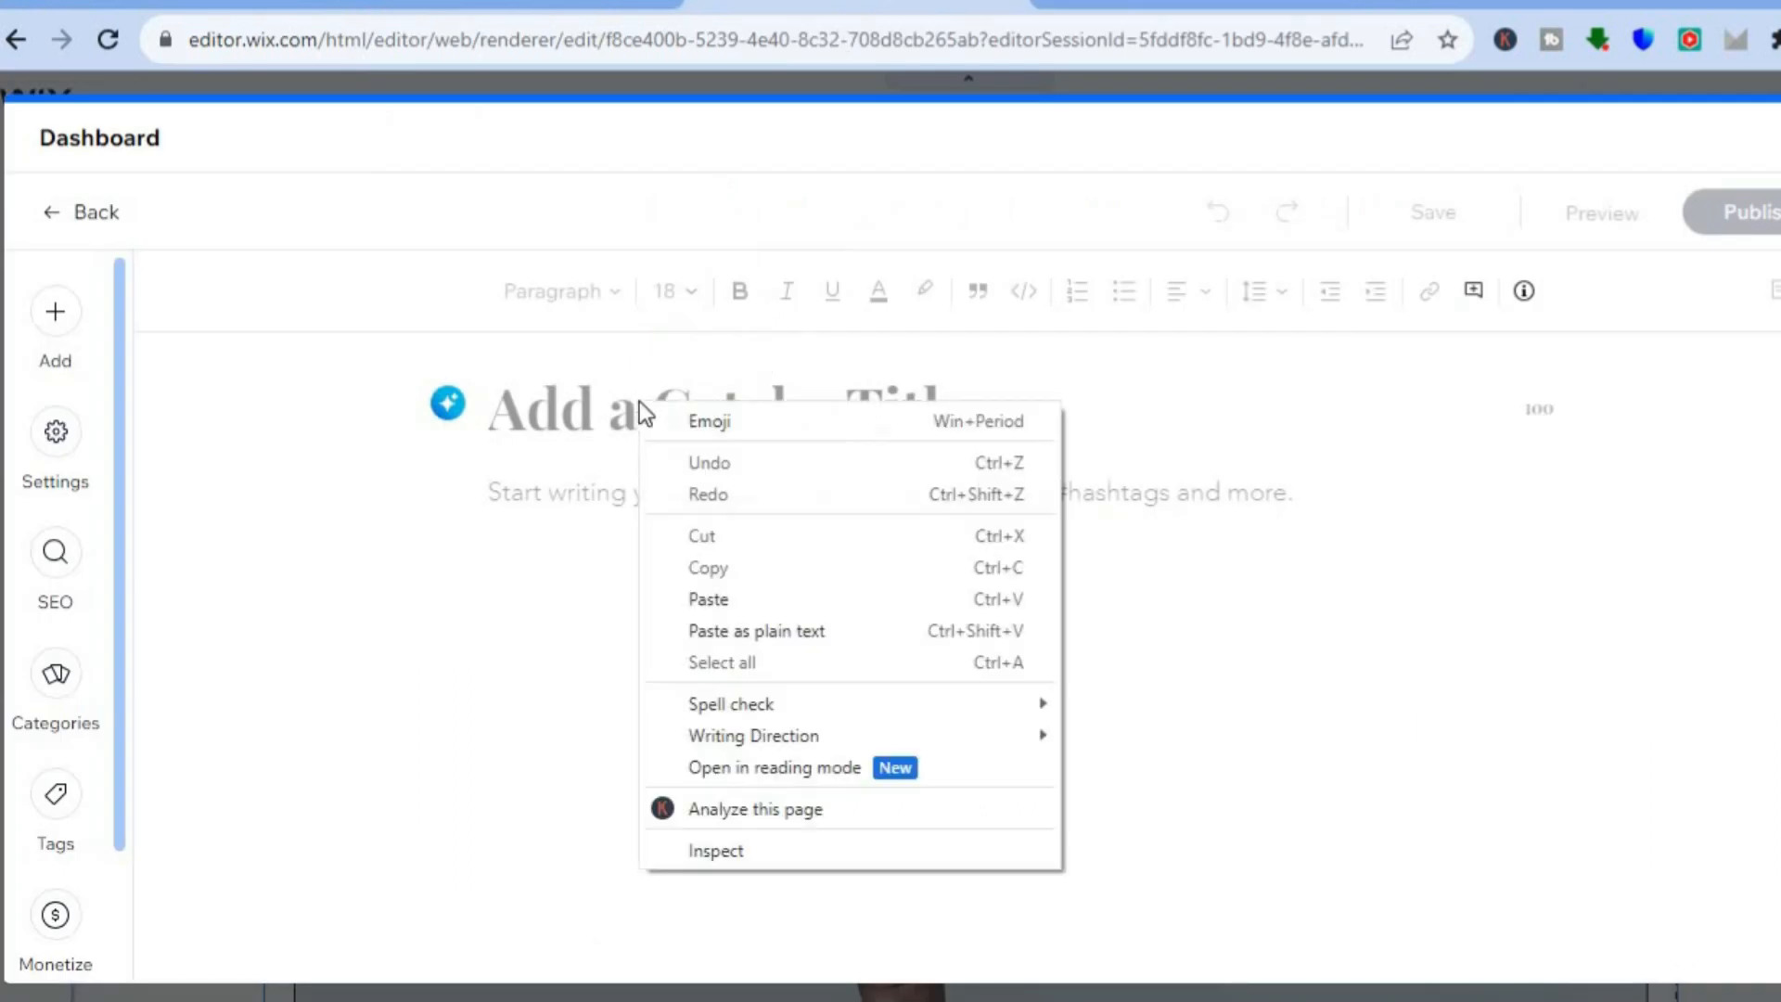
{"action": "left_click", "coordinate": [707, 599]}
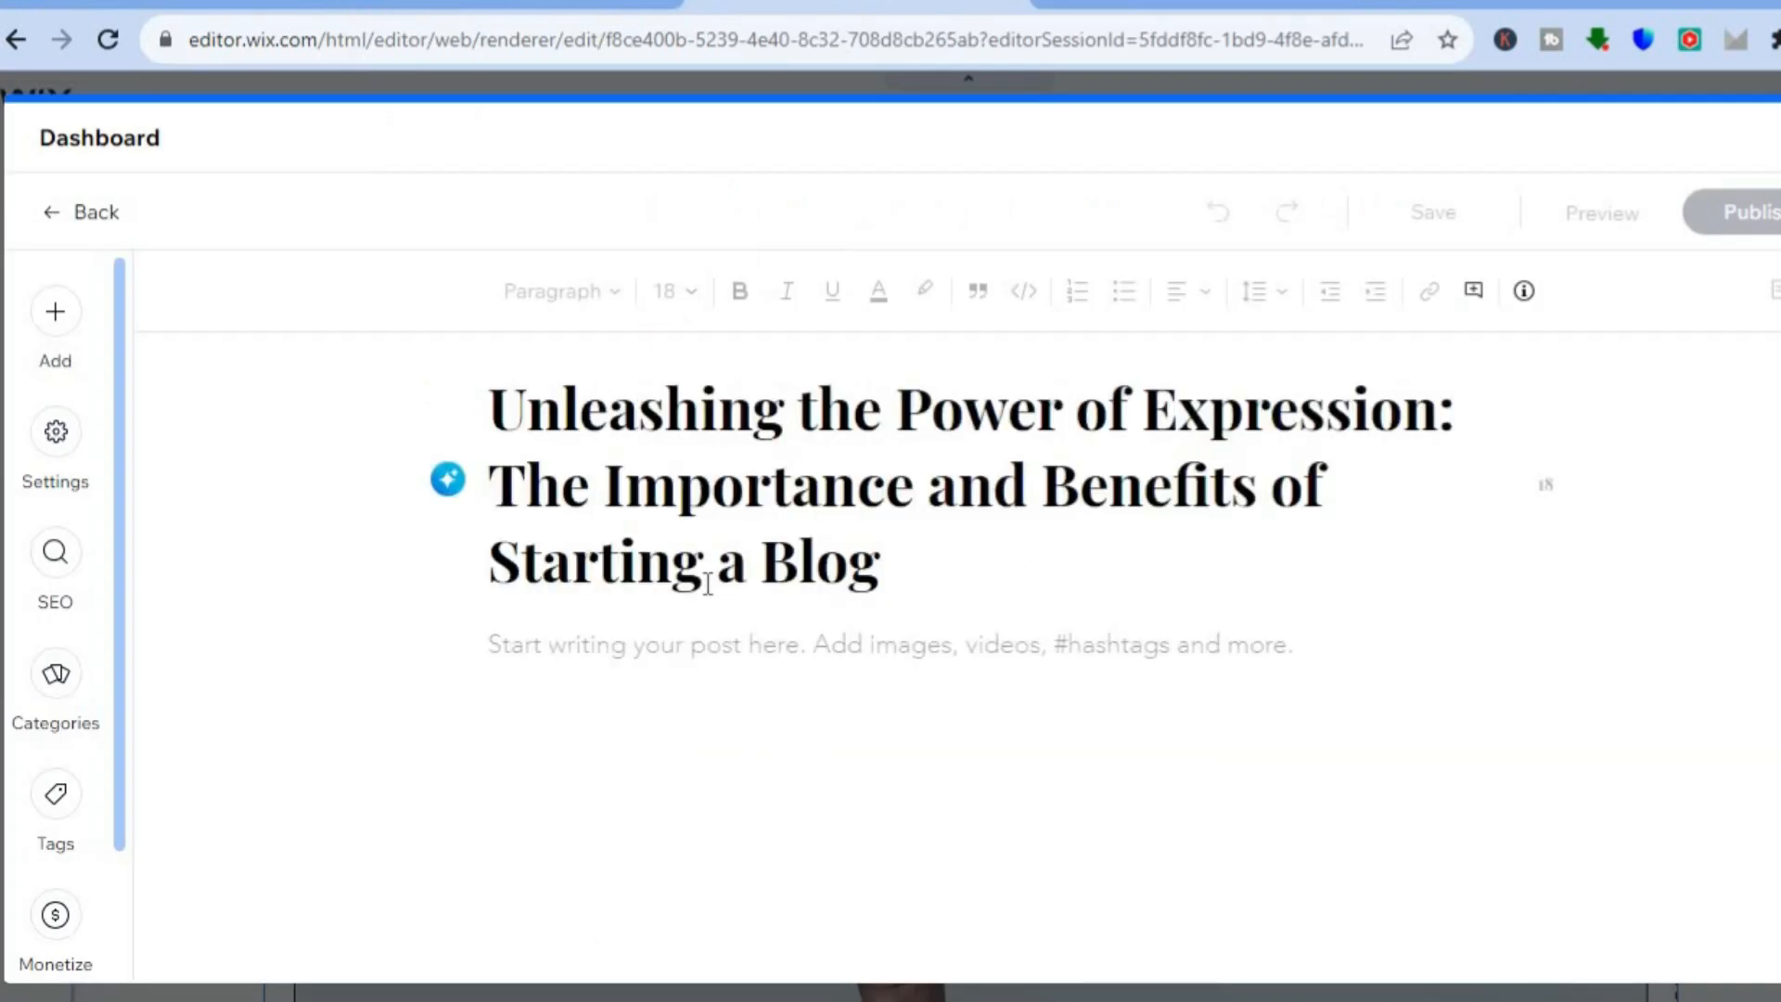
{"action": "left_click", "coordinate": [517, 655]}
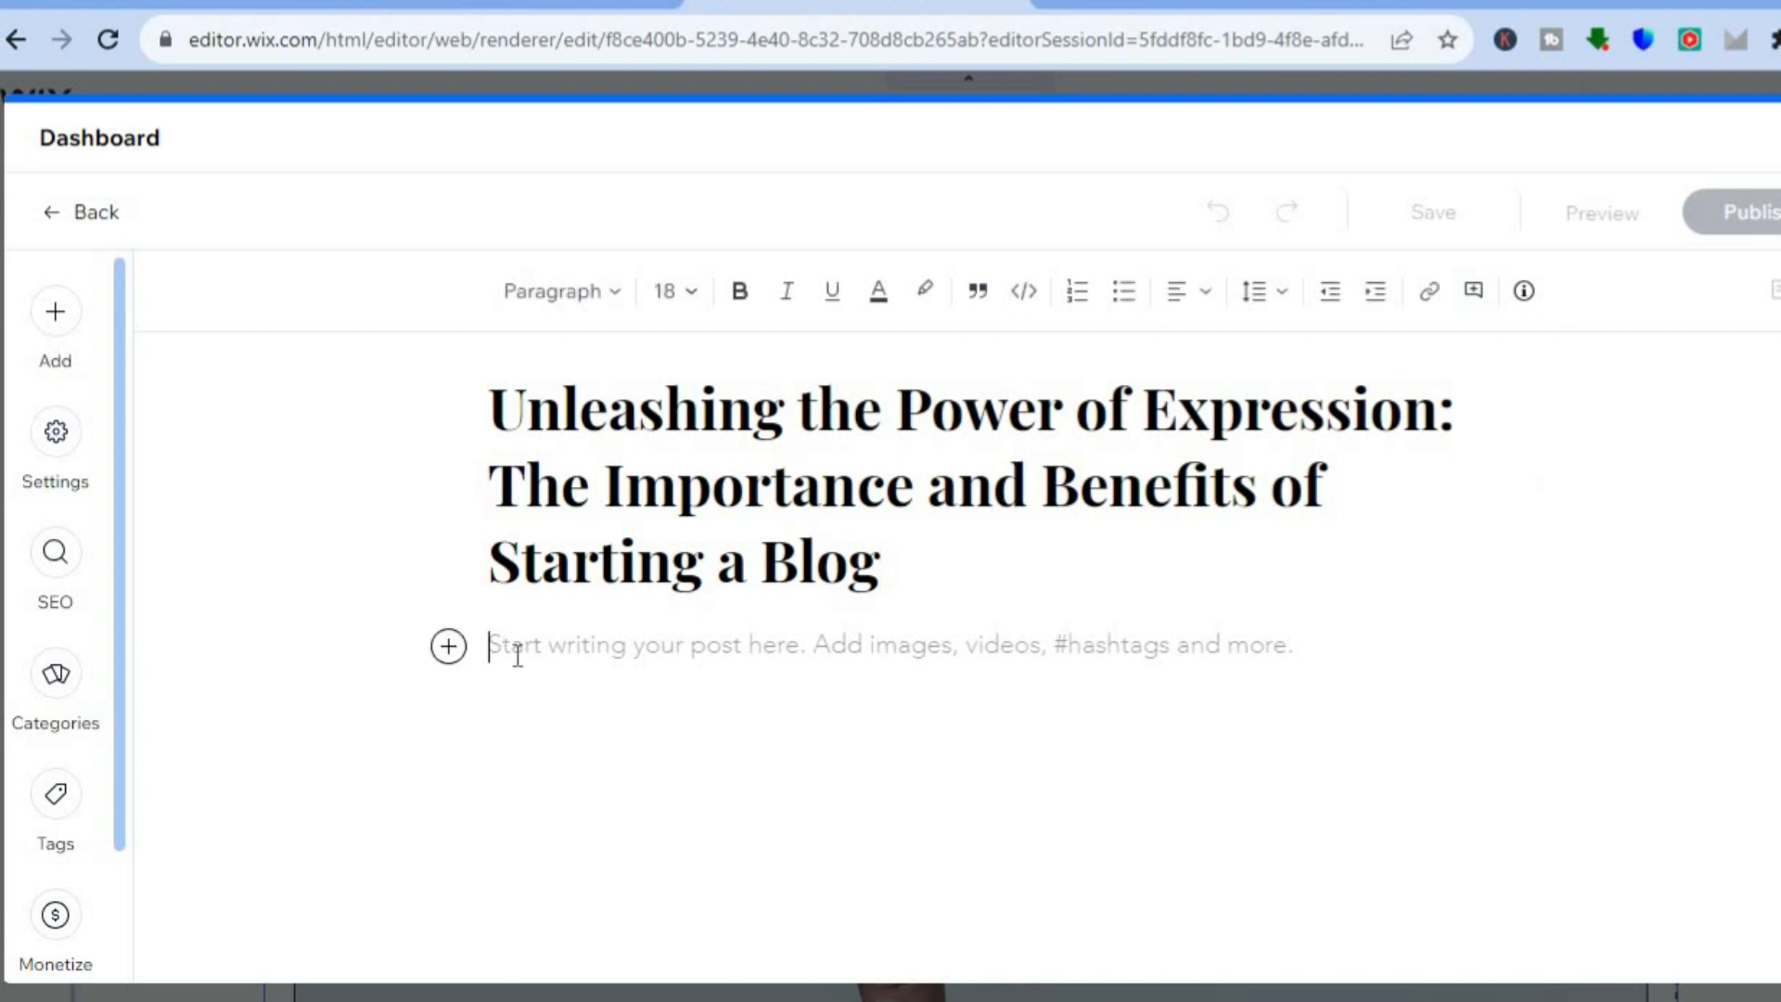
Step: Switch to ChatGPT and copy the complete generated article
{"action": "left_click", "coordinate": [1185, 8]}
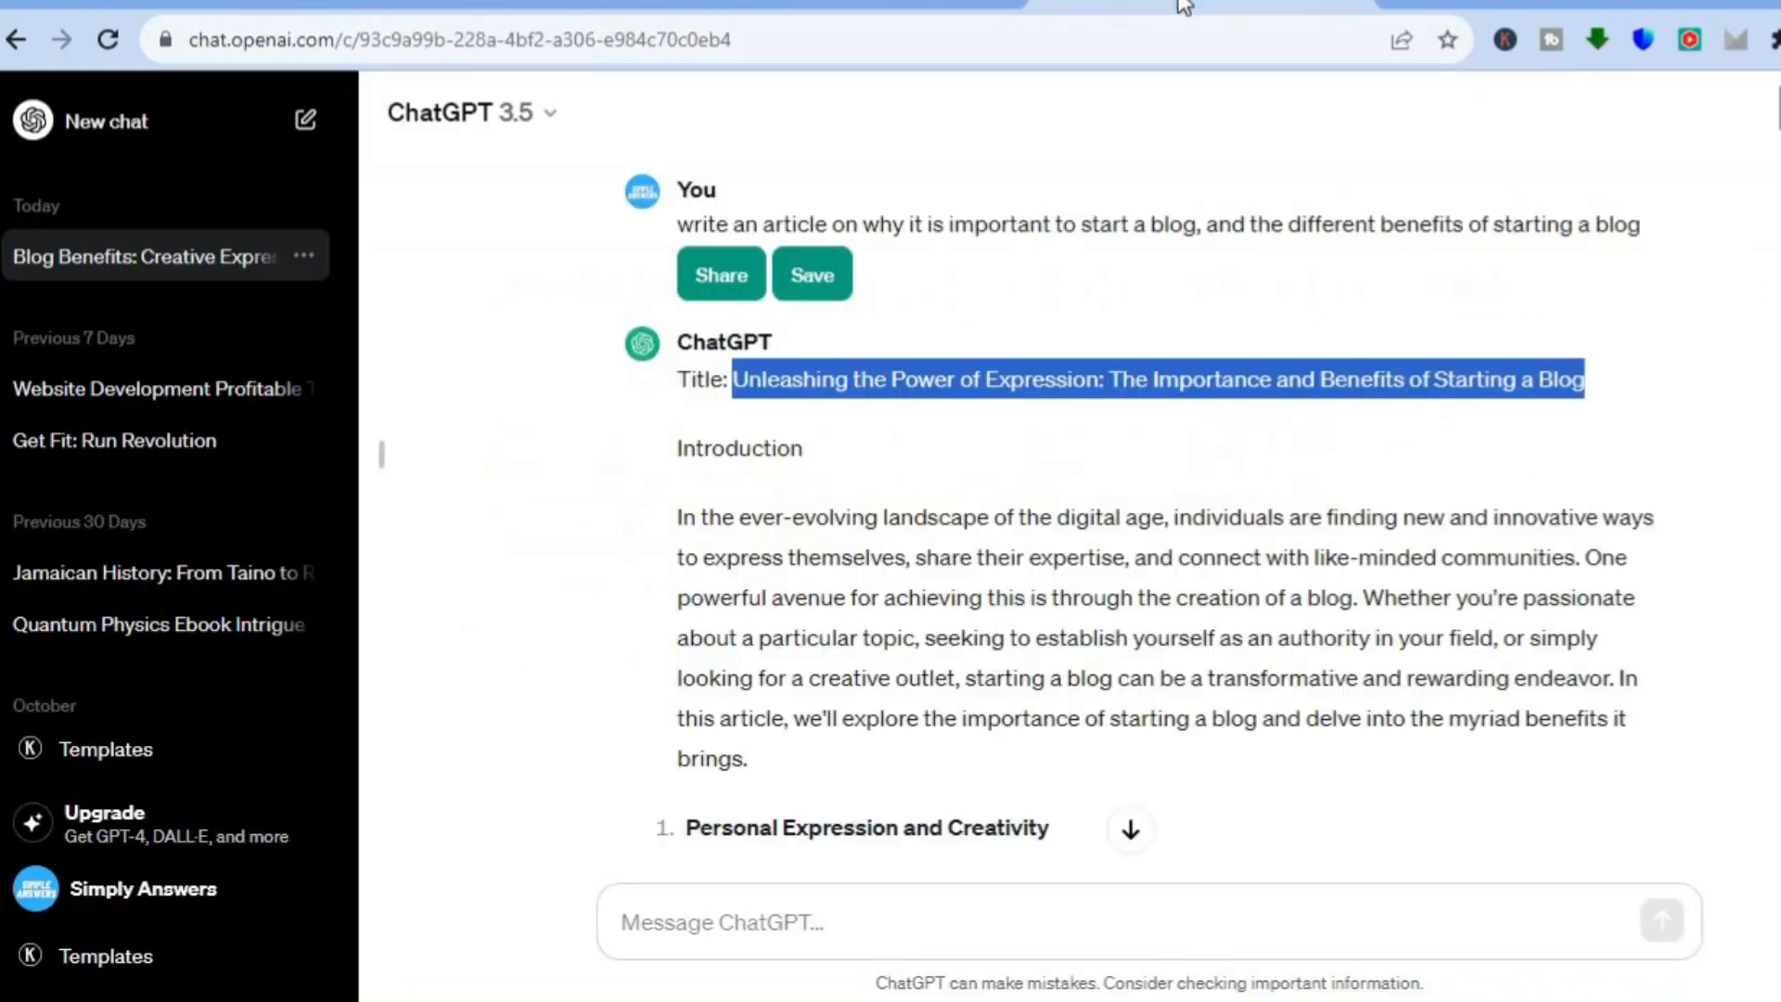
{"action": "left_click", "coordinate": [986, 475]}
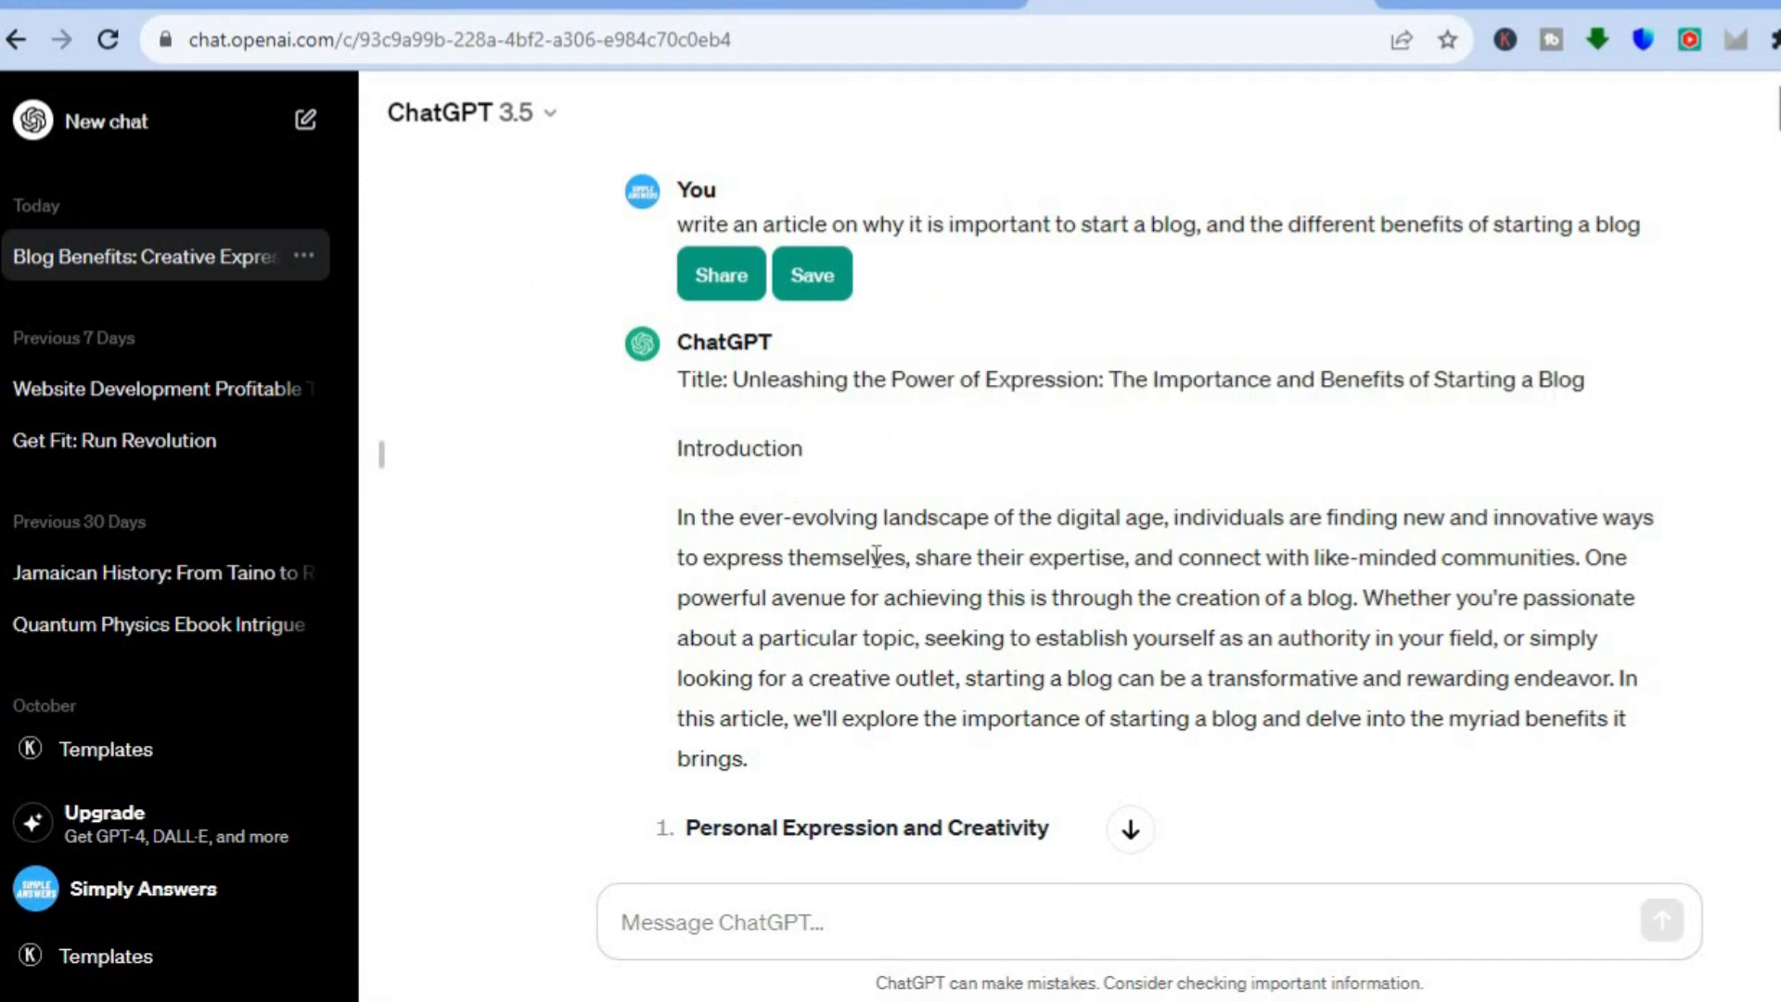
{"action": "scroll", "coordinate": [1164, 519], "scroll_direction": "down", "scroll_amount": 20}
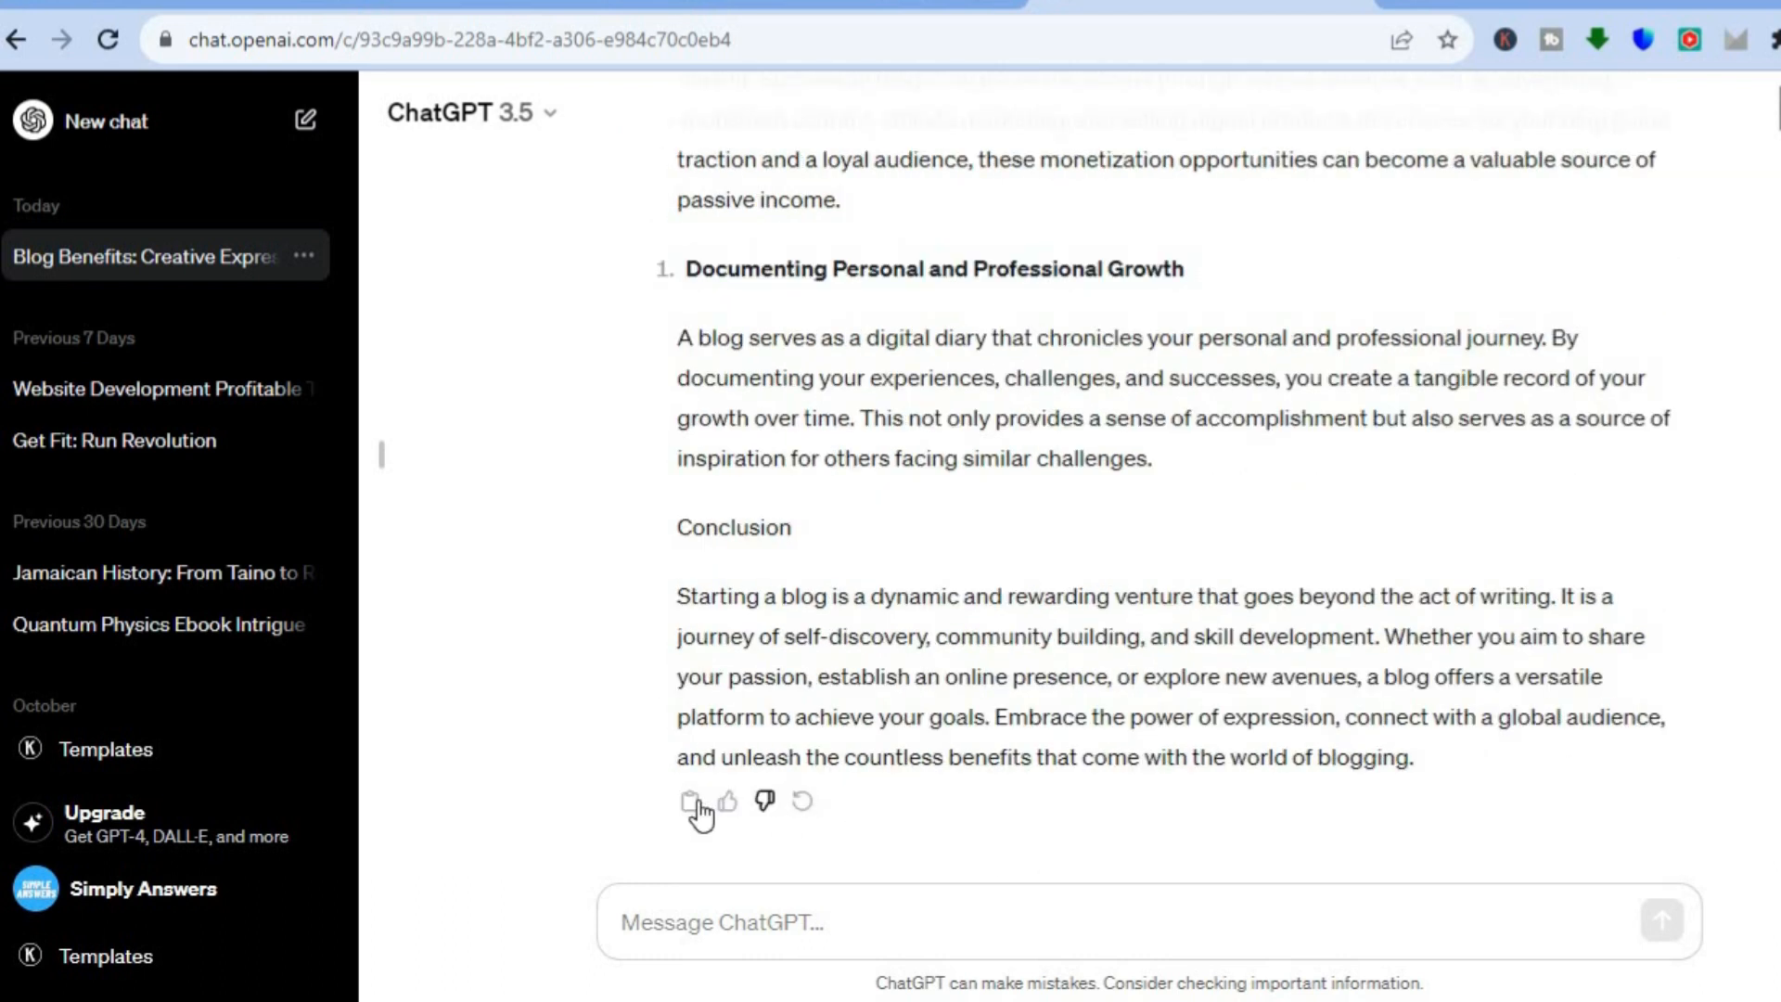
{"action": "left_click", "coordinate": [691, 802]}
Step: Return to the Wix post editor and paste the copied article into the post's body
{"action": "left_click", "coordinate": [821, 2]}
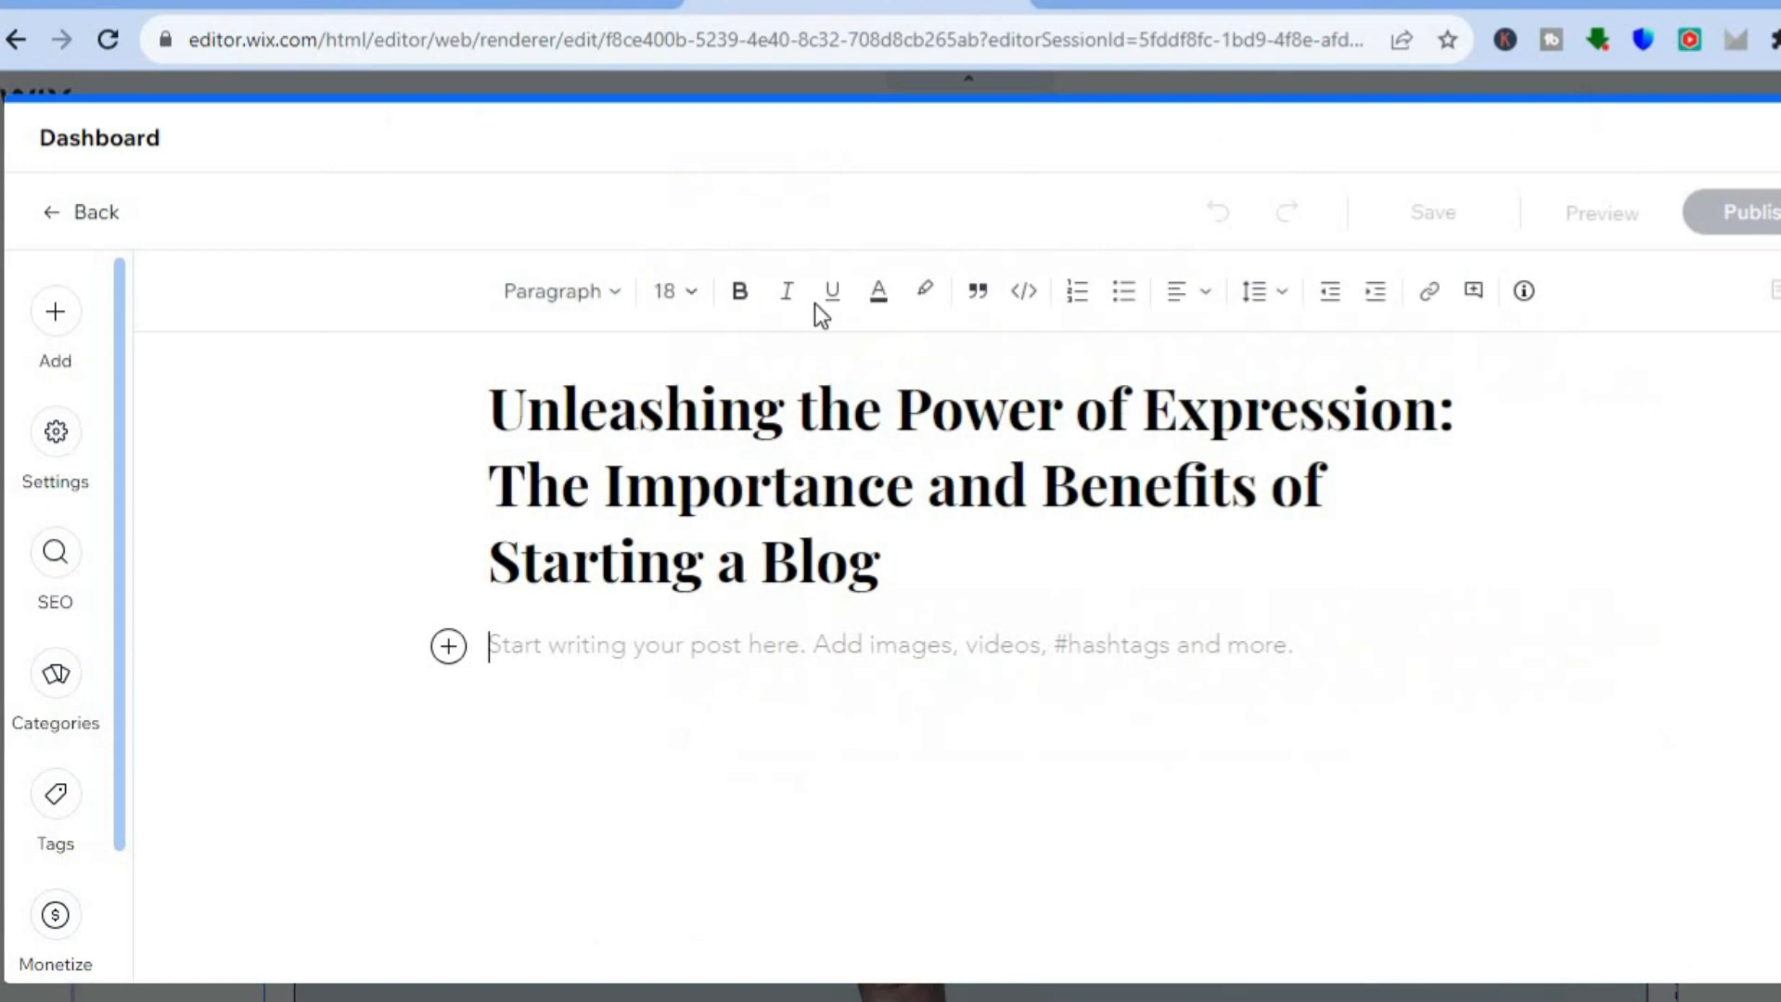
{"action": "right_click", "coordinate": [537, 651]}
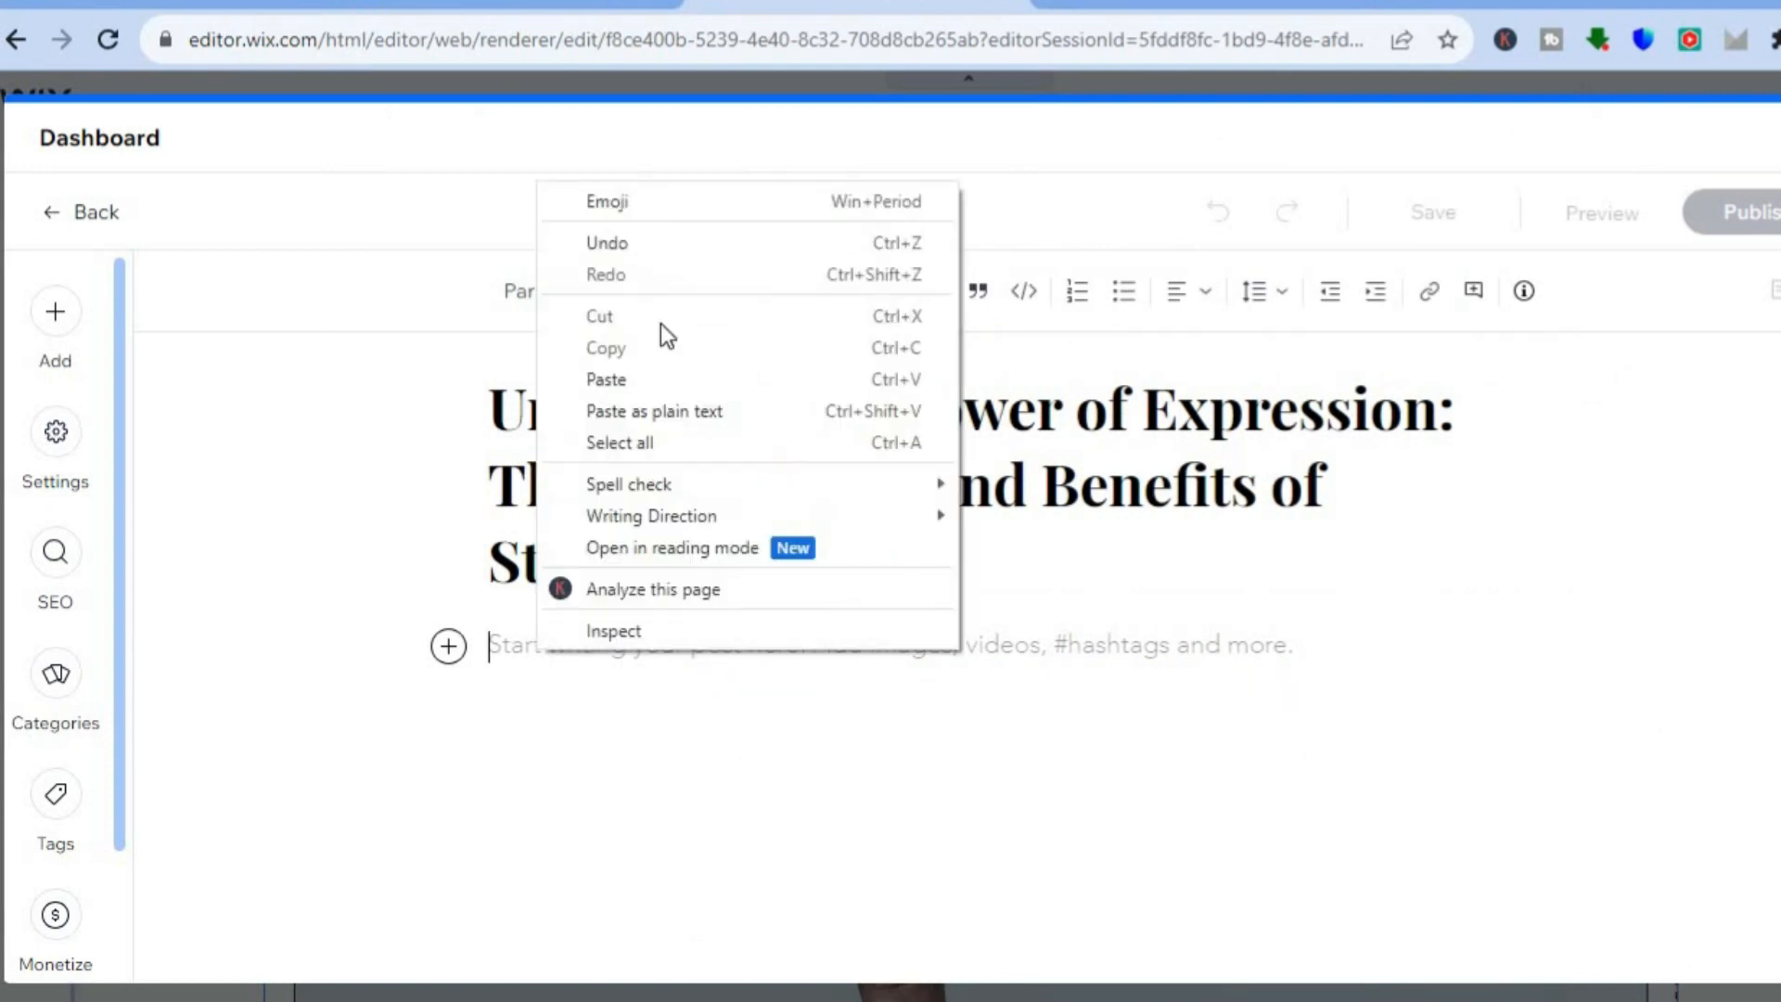
{"action": "left_click", "coordinate": [632, 381]}
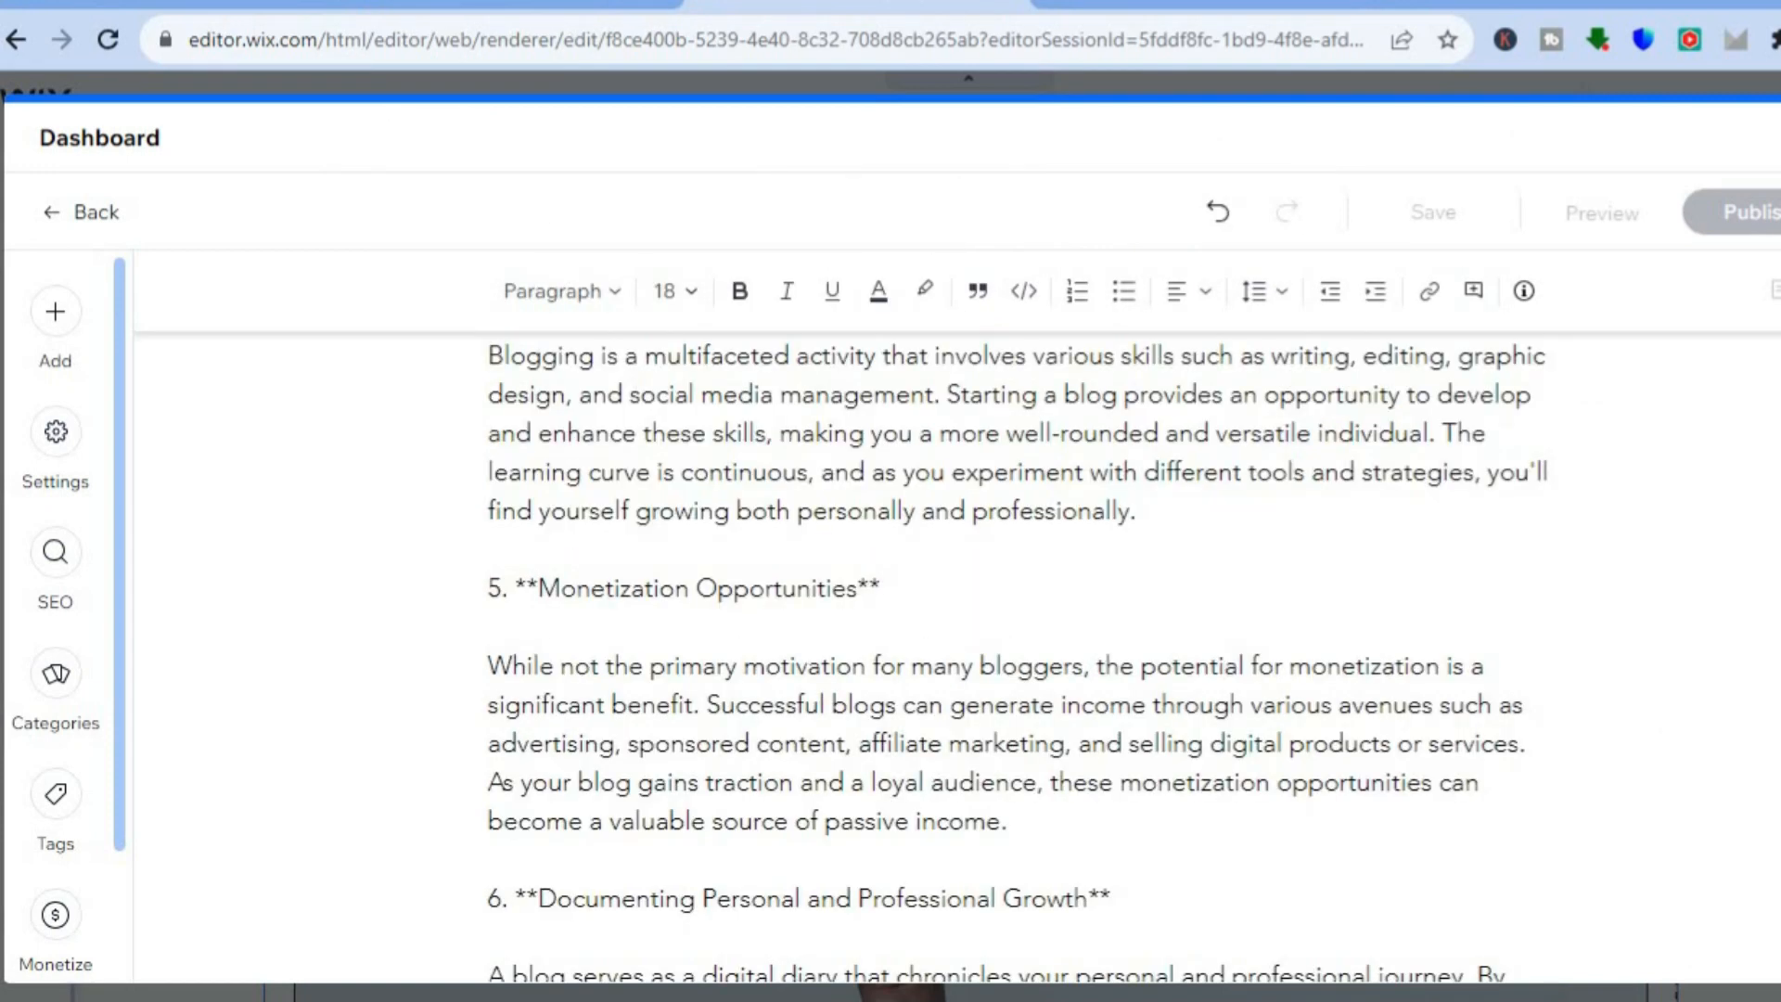
Step: Delete the duplicate "Title:" line above the Introduction in the post's body
{"action": "scroll", "coordinate": [1020, 657], "scroll_direction": "up", "scroll_amount": 10}
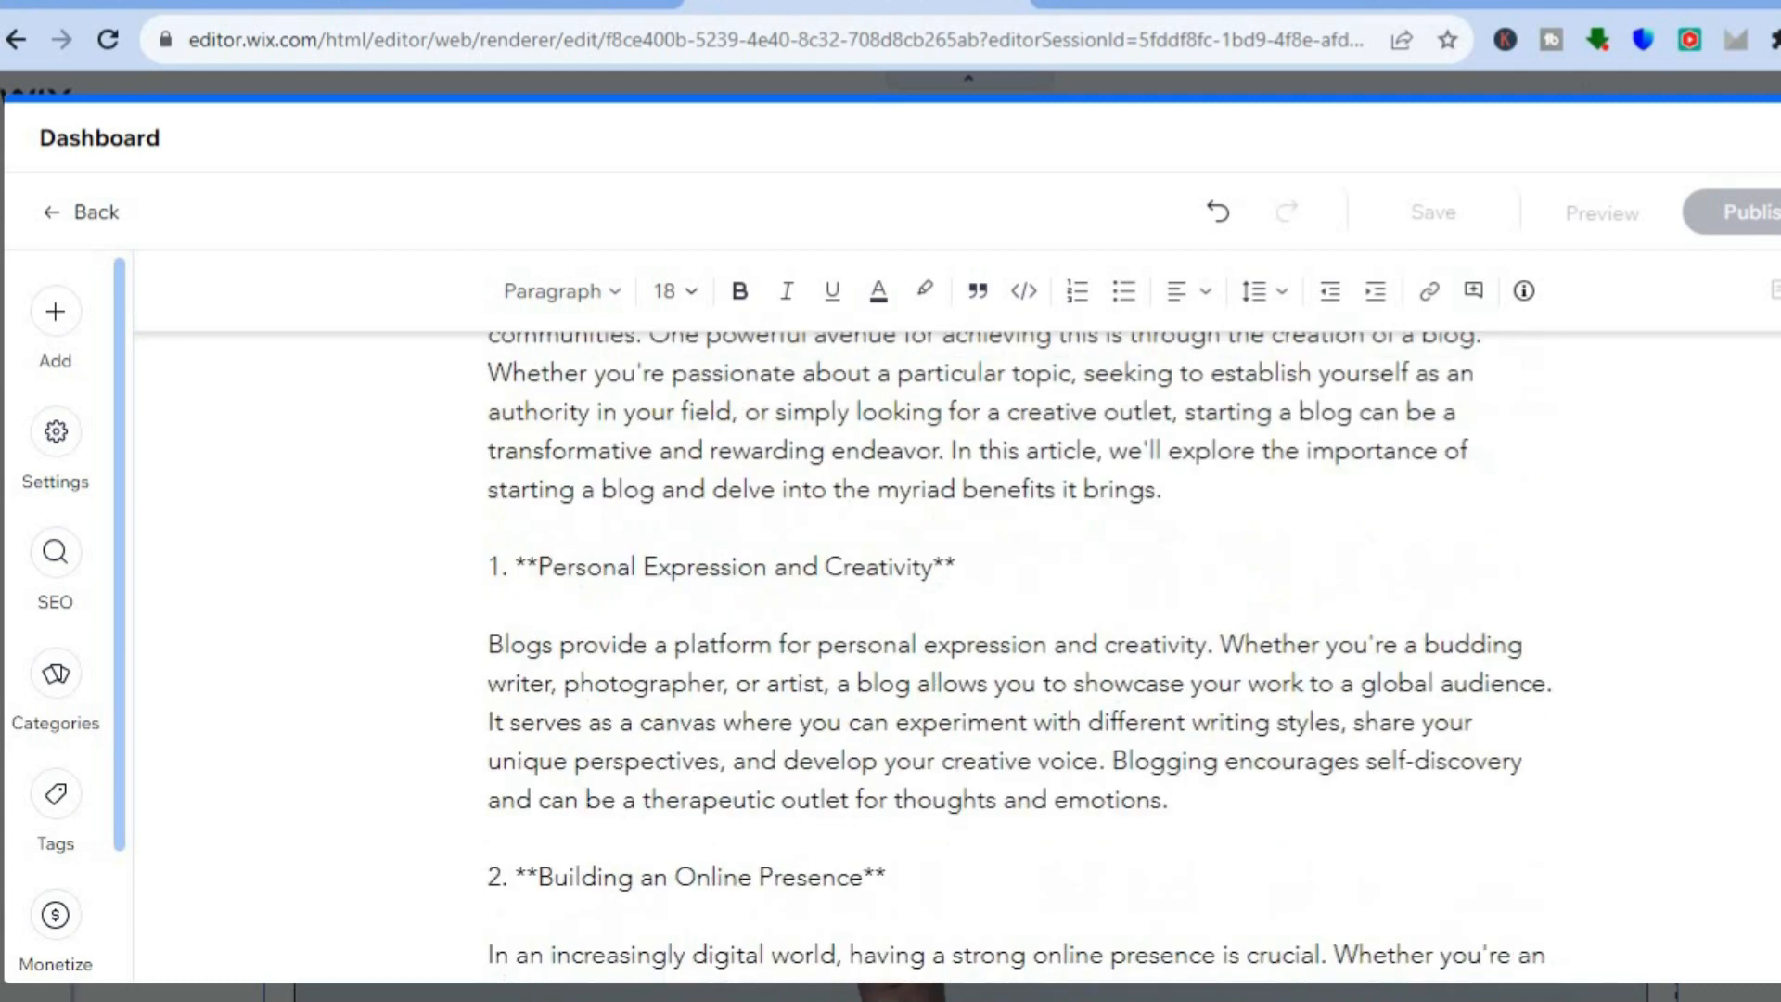
{"action": "scroll", "coordinate": [1484, 640], "scroll_direction": "up", "scroll_amount": 5}
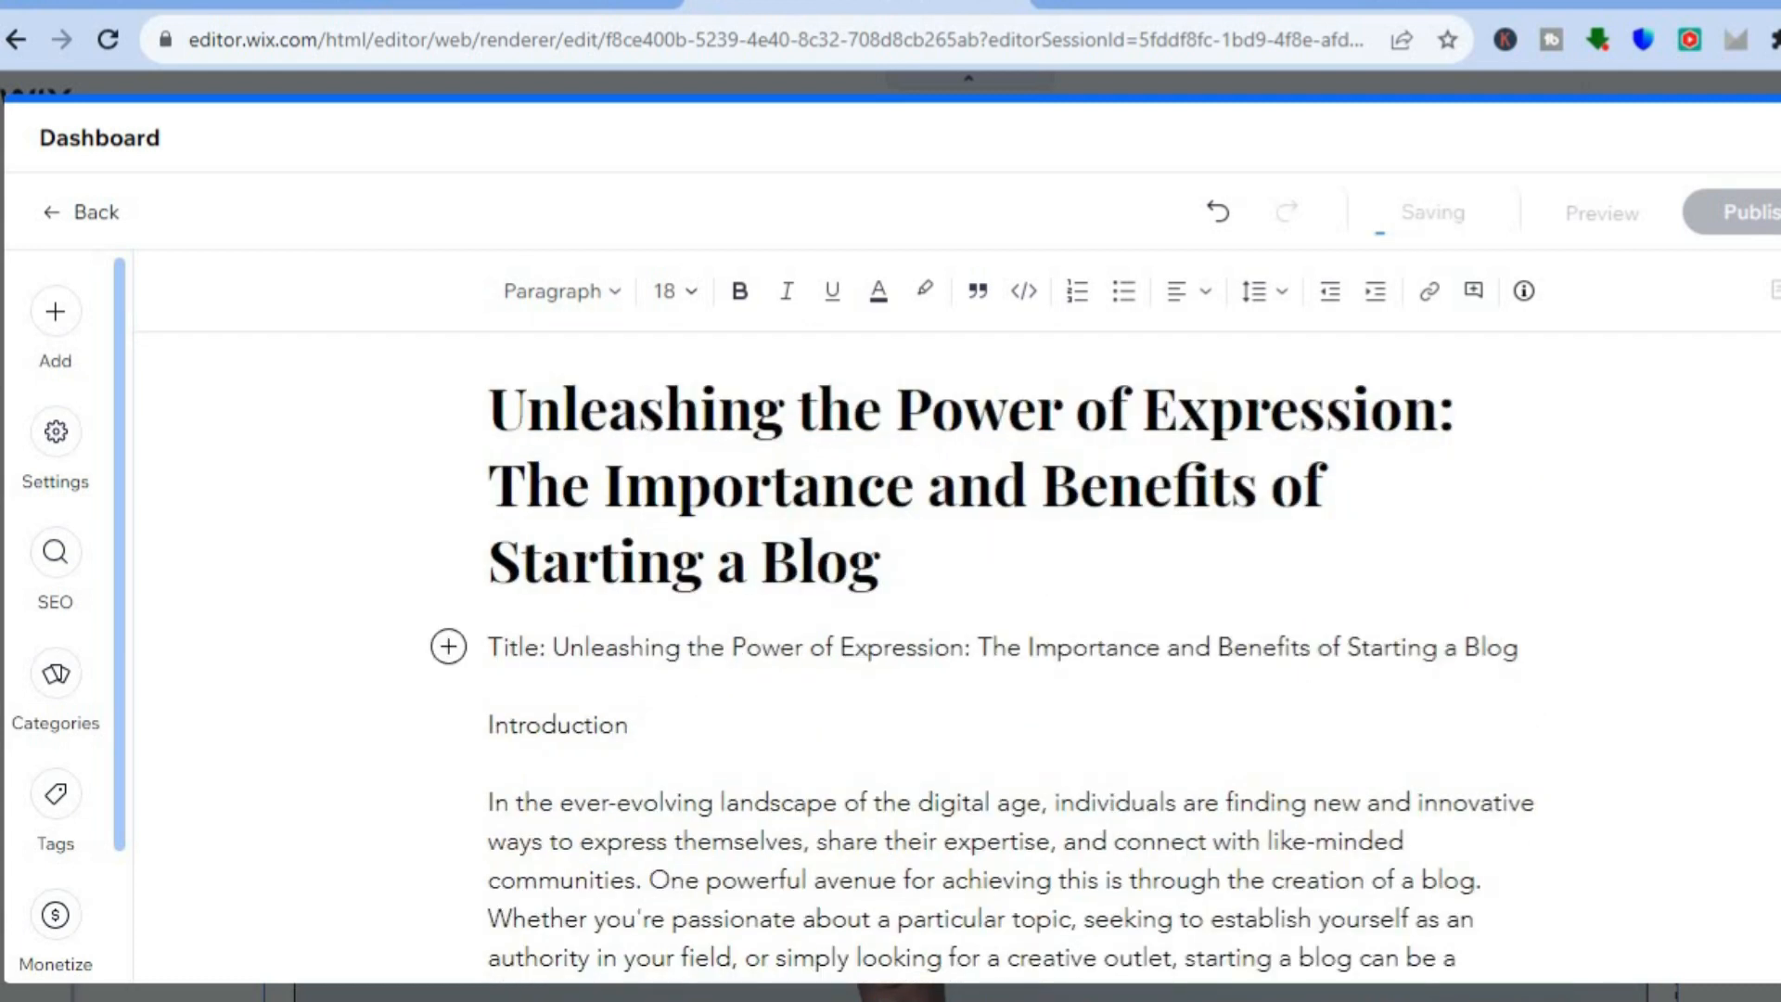
{"action": "left_click_drag", "start_coordinate": [1524, 647], "coordinate": [493, 660]}
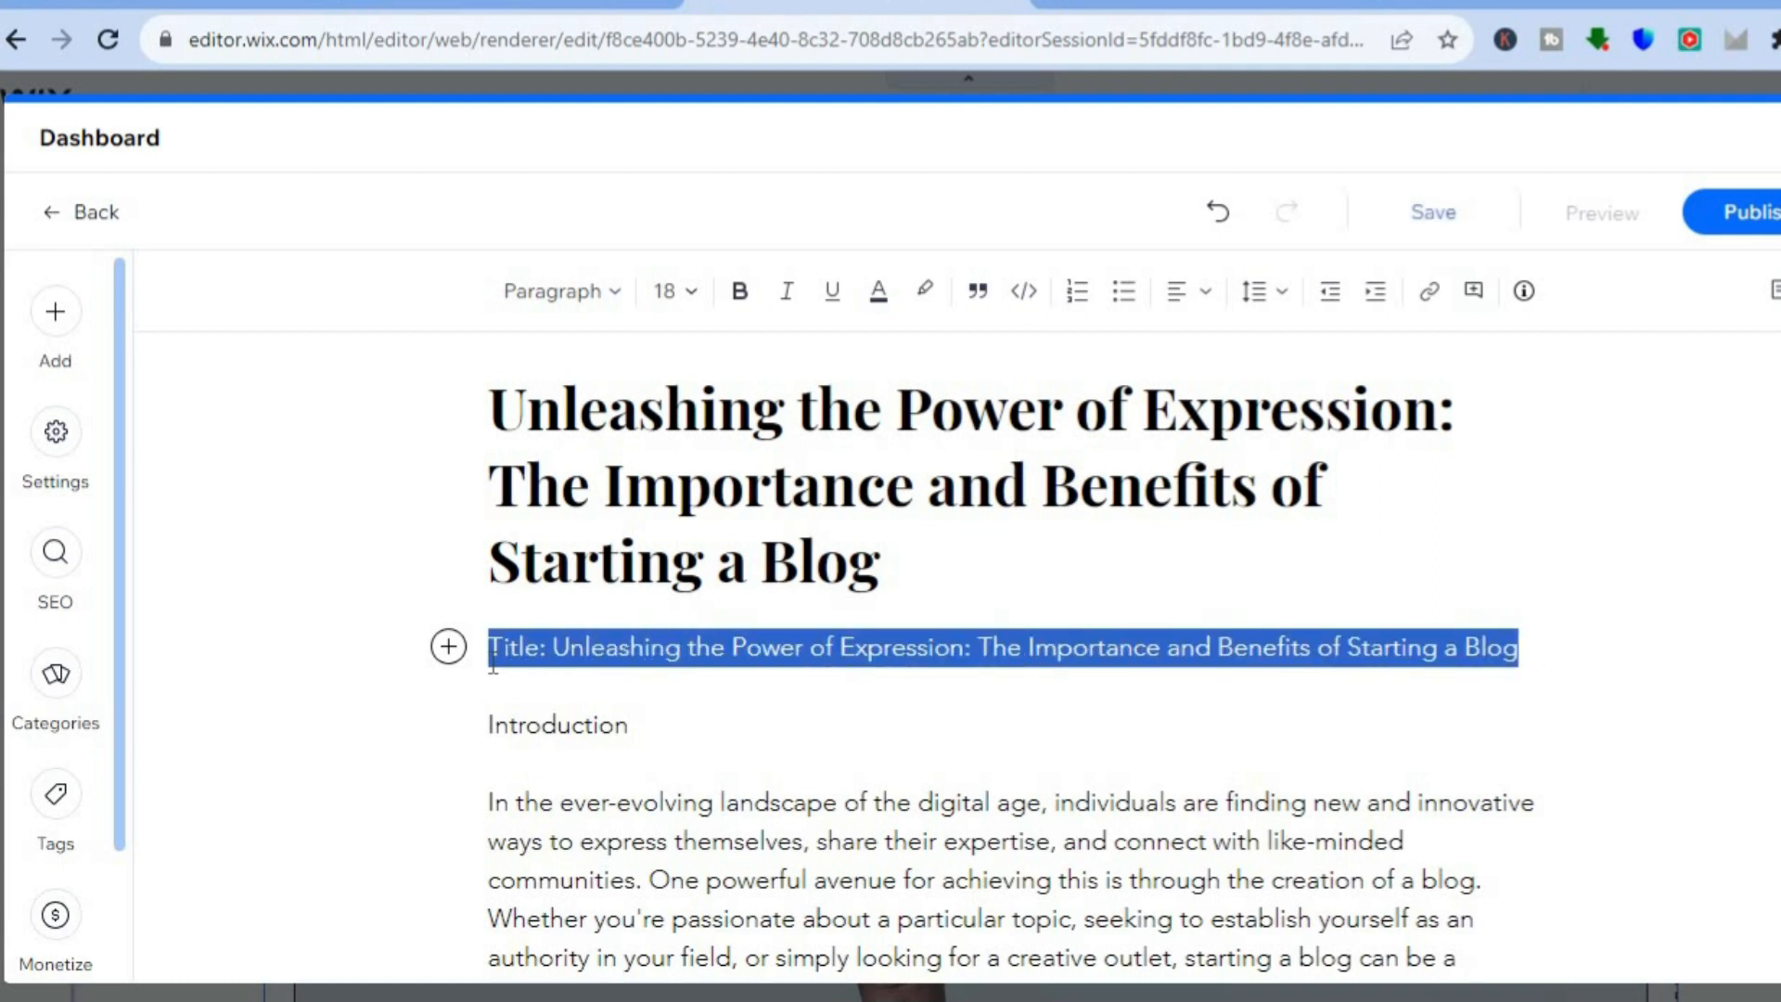
{"action": "key", "text": "BackSpace"}
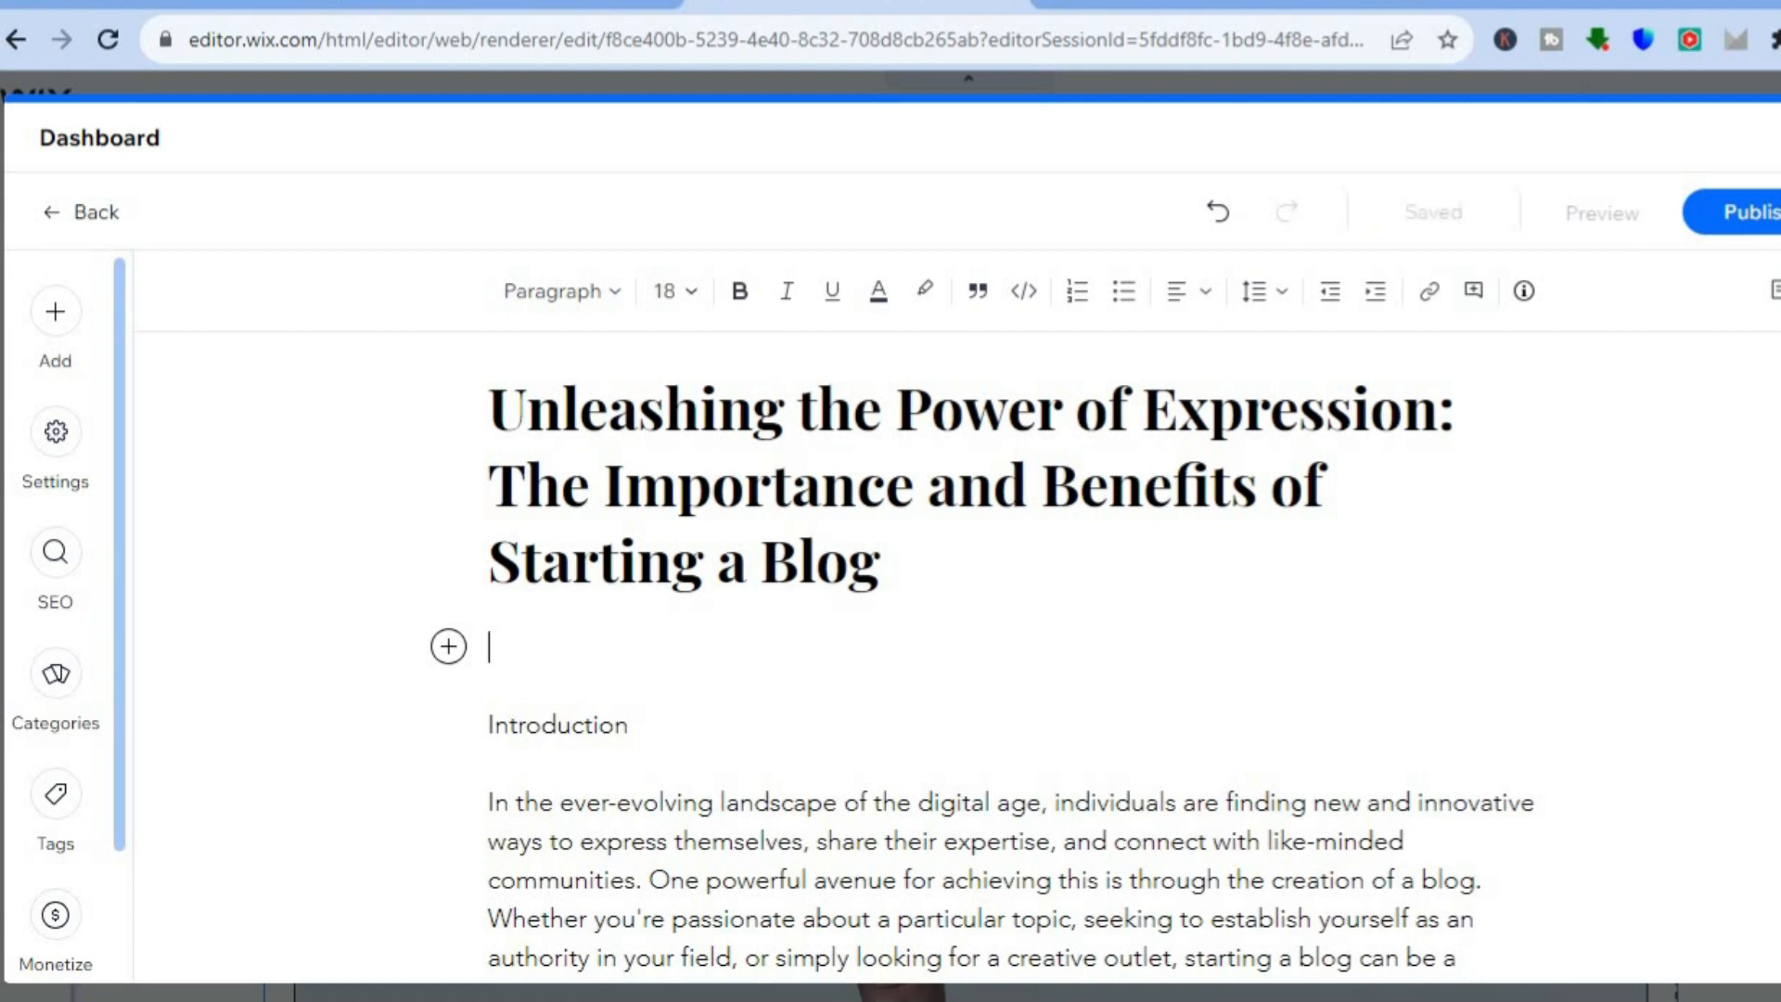
Step: Examine the web address and section link options for the word "article" in the introduction, leaving the word unlinked
{"action": "scroll", "coordinate": [982, 657], "scroll_direction": "down", "scroll_amount": 2}
{"action": "scroll", "coordinate": [983, 656], "scroll_direction": "down", "scroll_amount": 4}
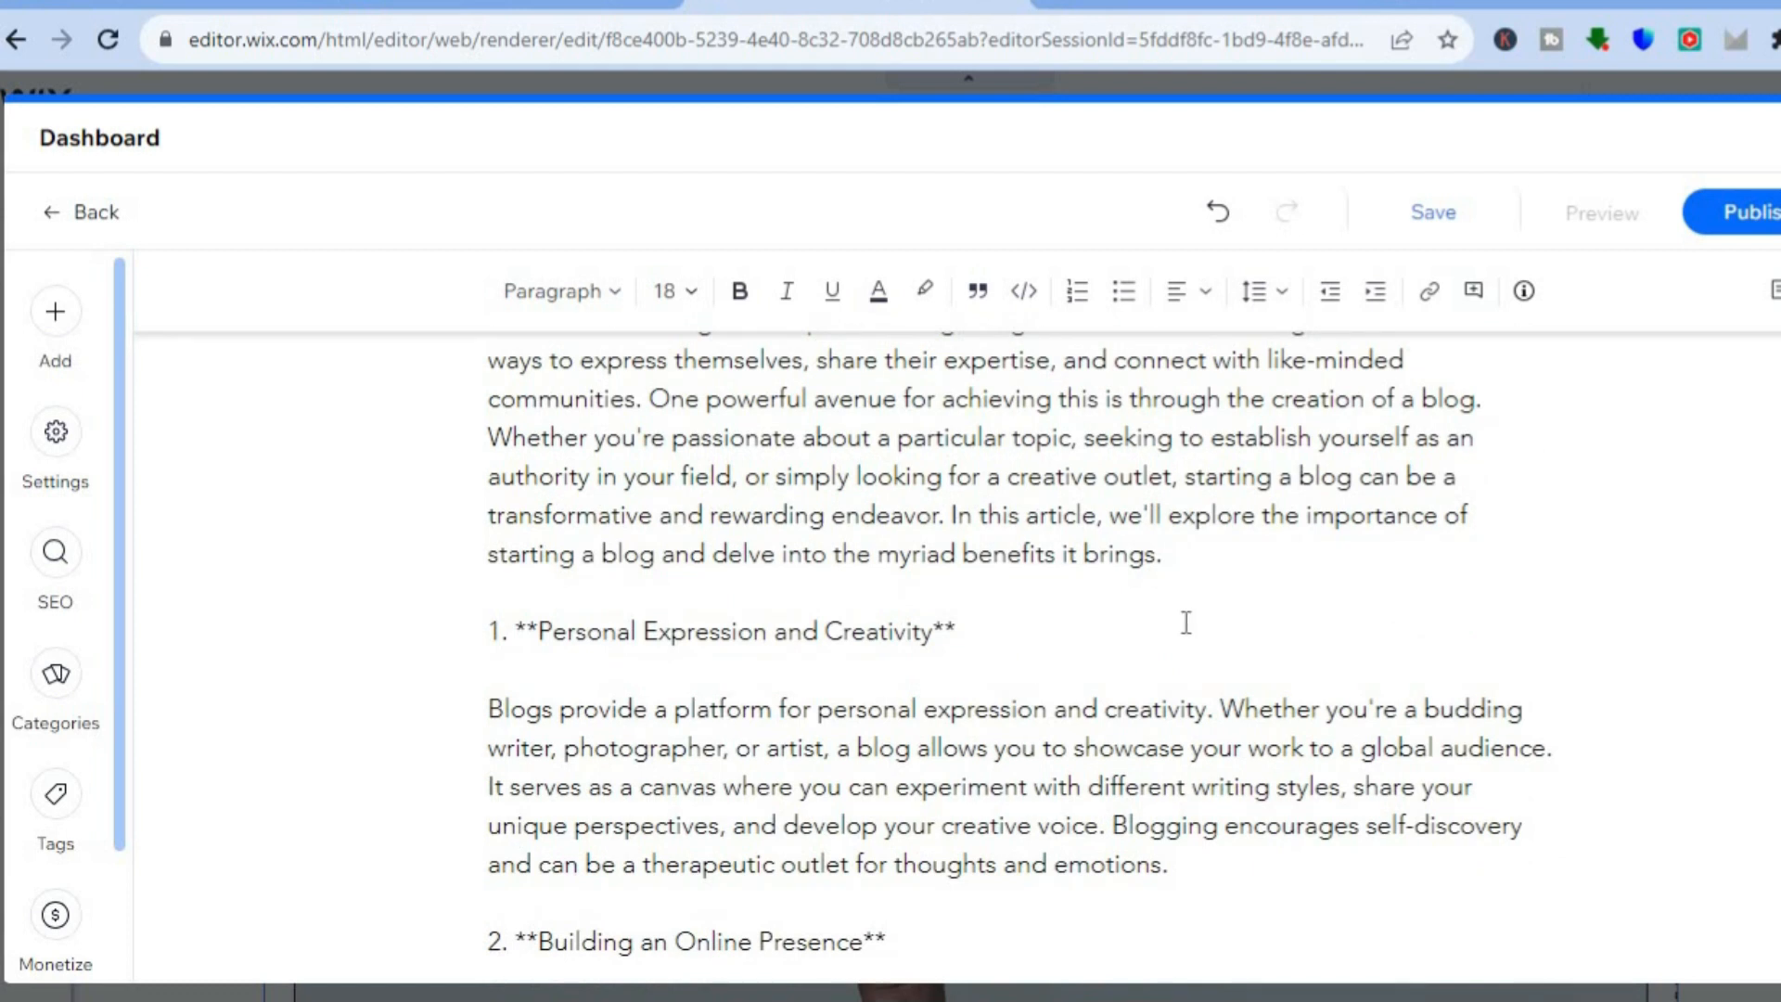
{"action": "double_click", "coordinate": [1055, 516]}
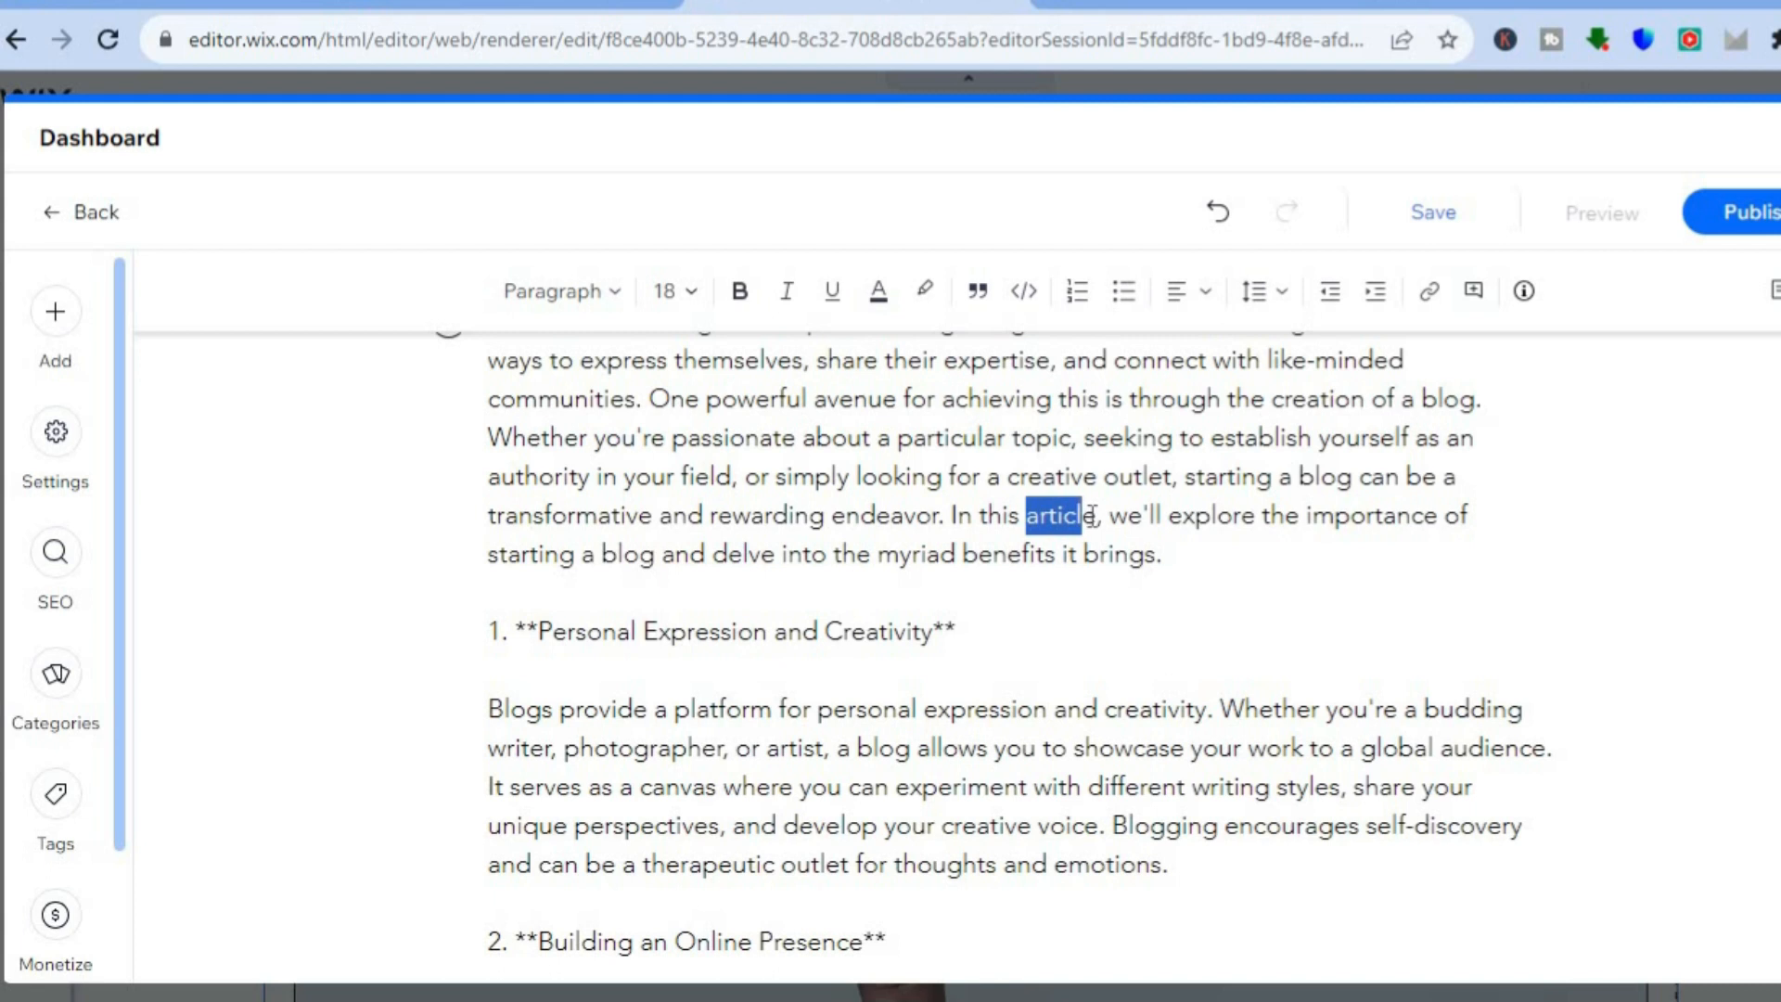
{"action": "left_click", "coordinate": [1432, 295]}
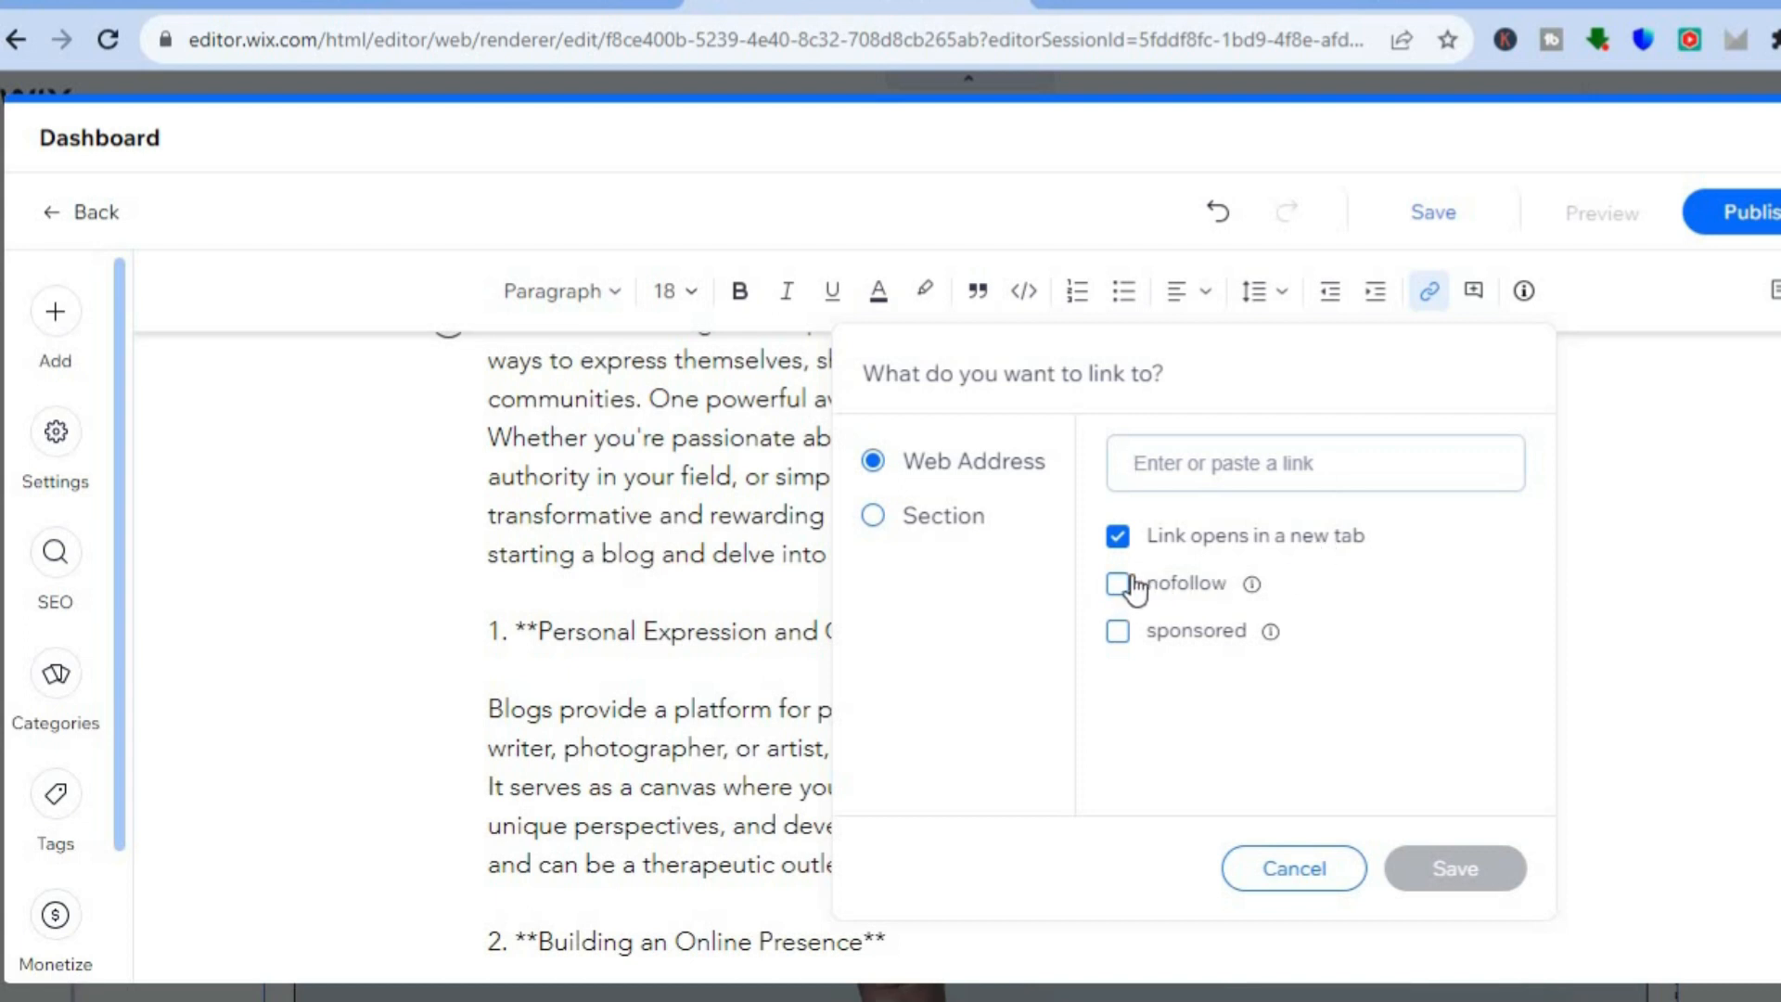
{"action": "left_click", "coordinate": [876, 518]}
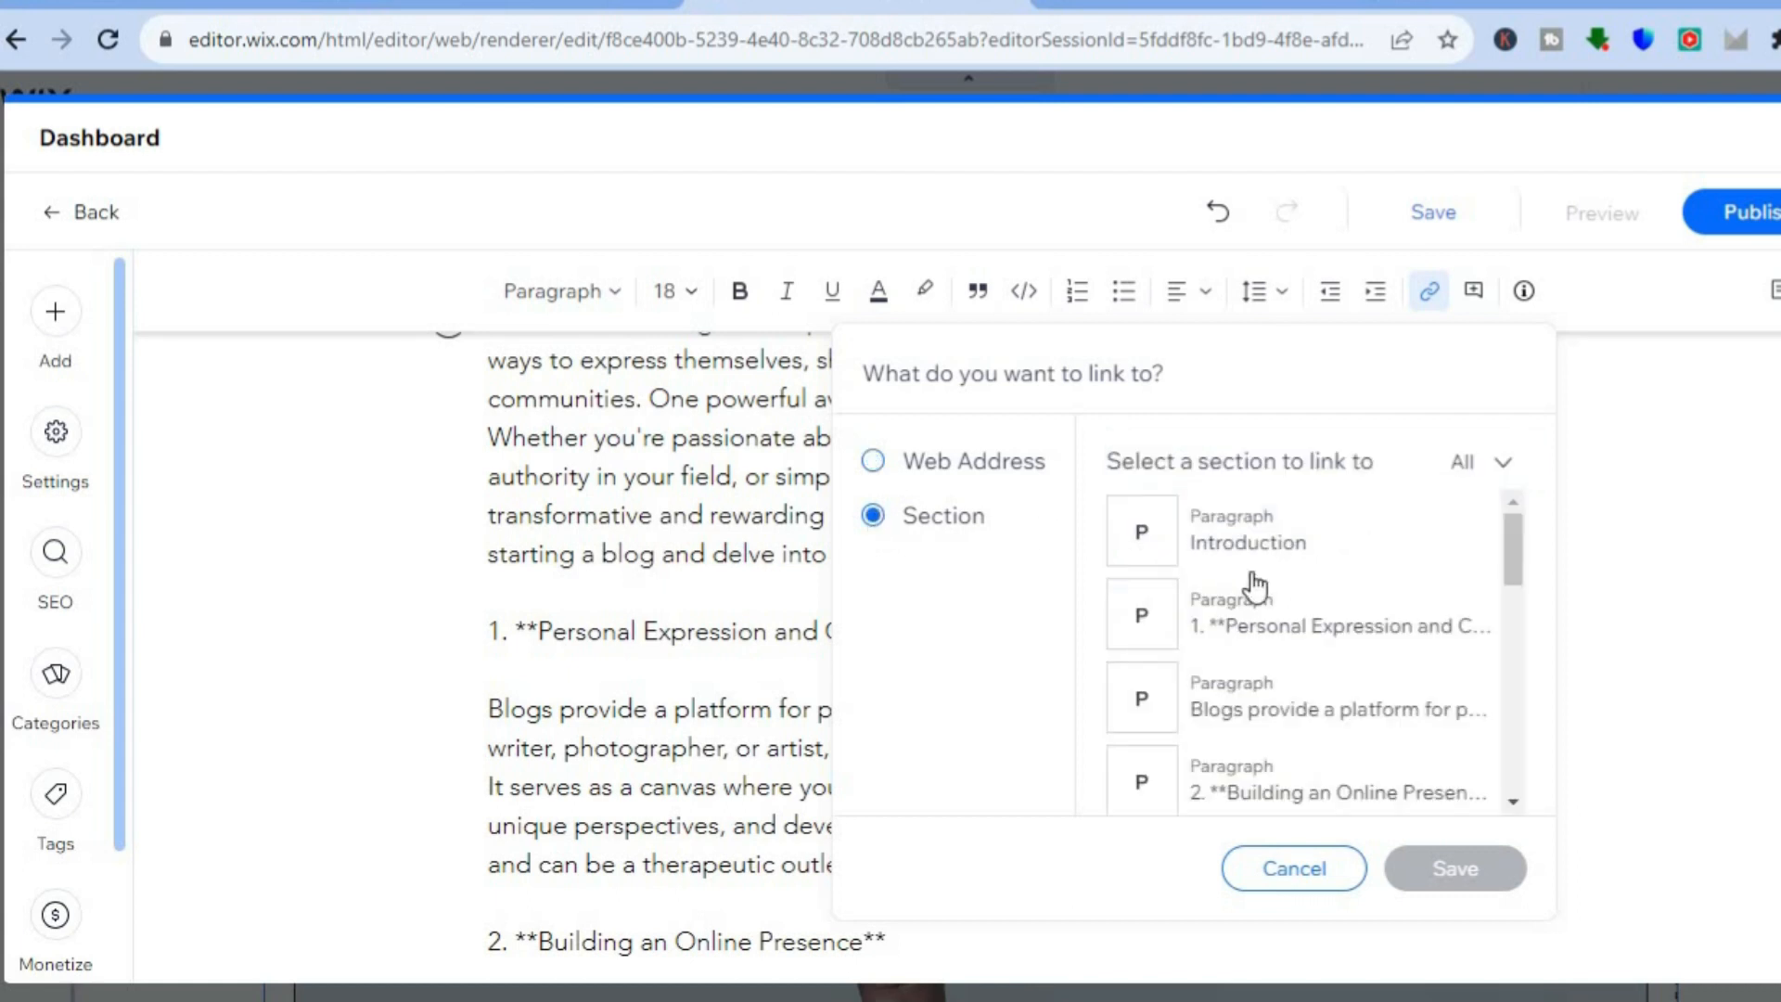
{"action": "left_click_drag", "start_coordinate": [1517, 535], "coordinate": [1517, 566]}
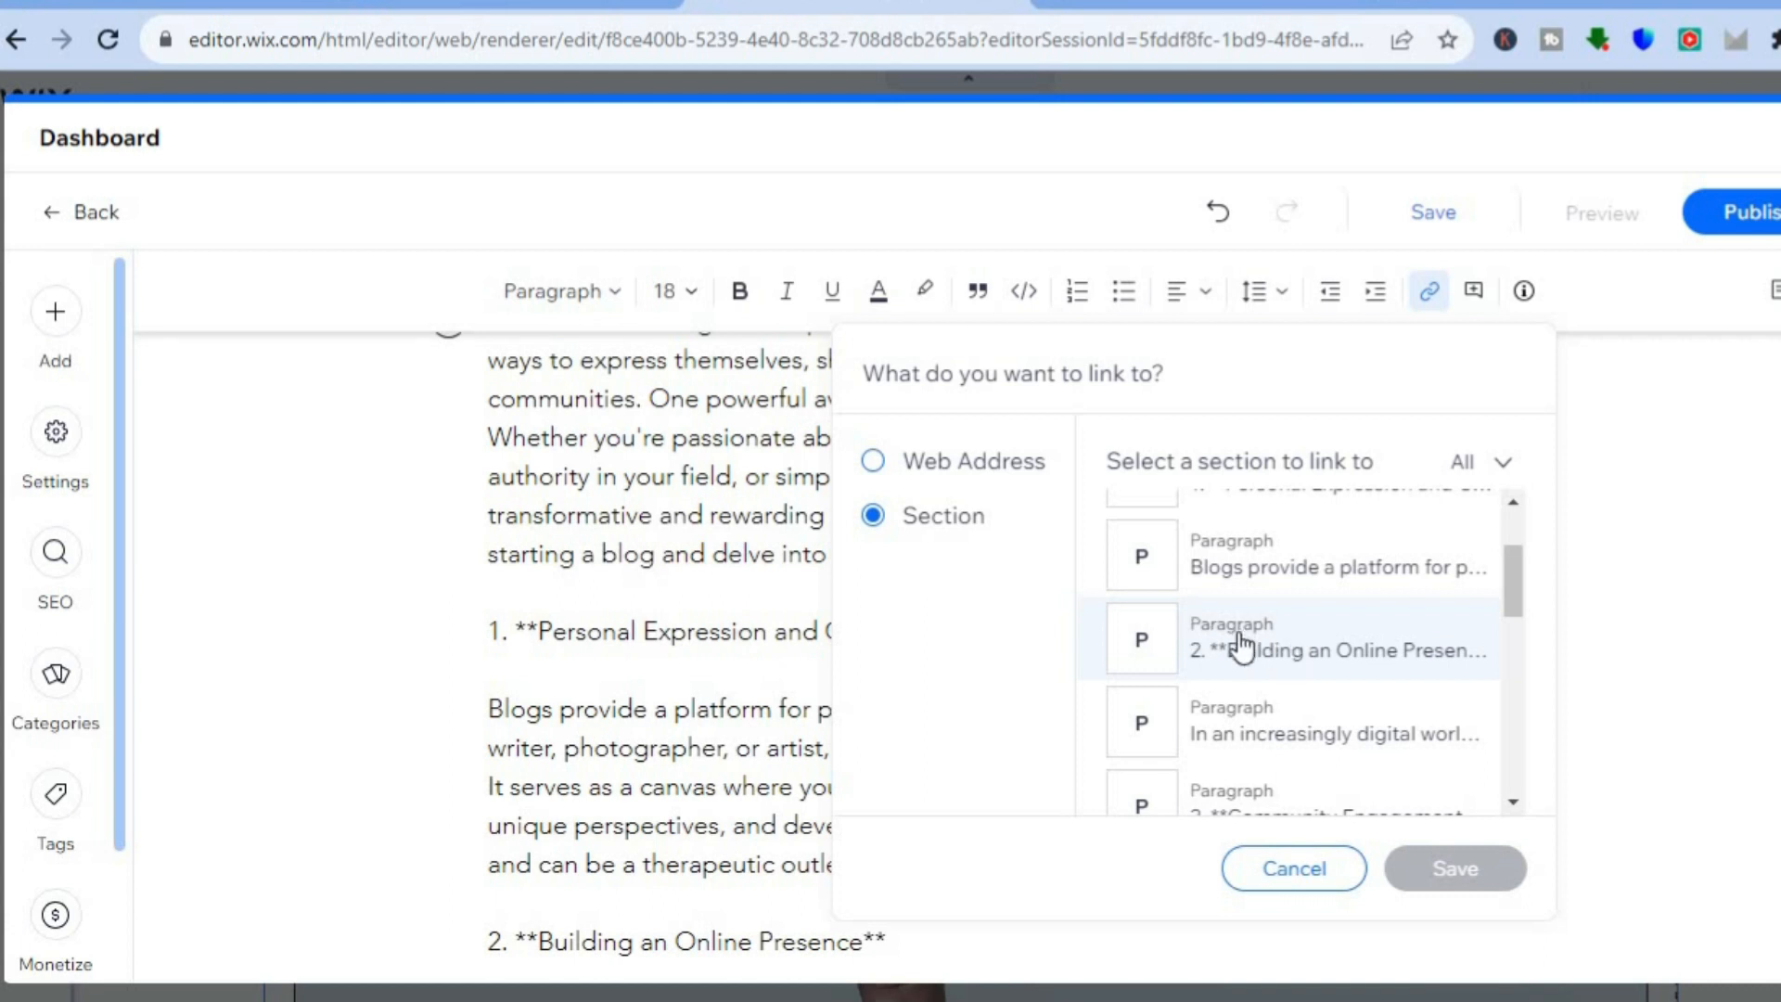
{"action": "left_click", "coordinate": [1295, 872]}
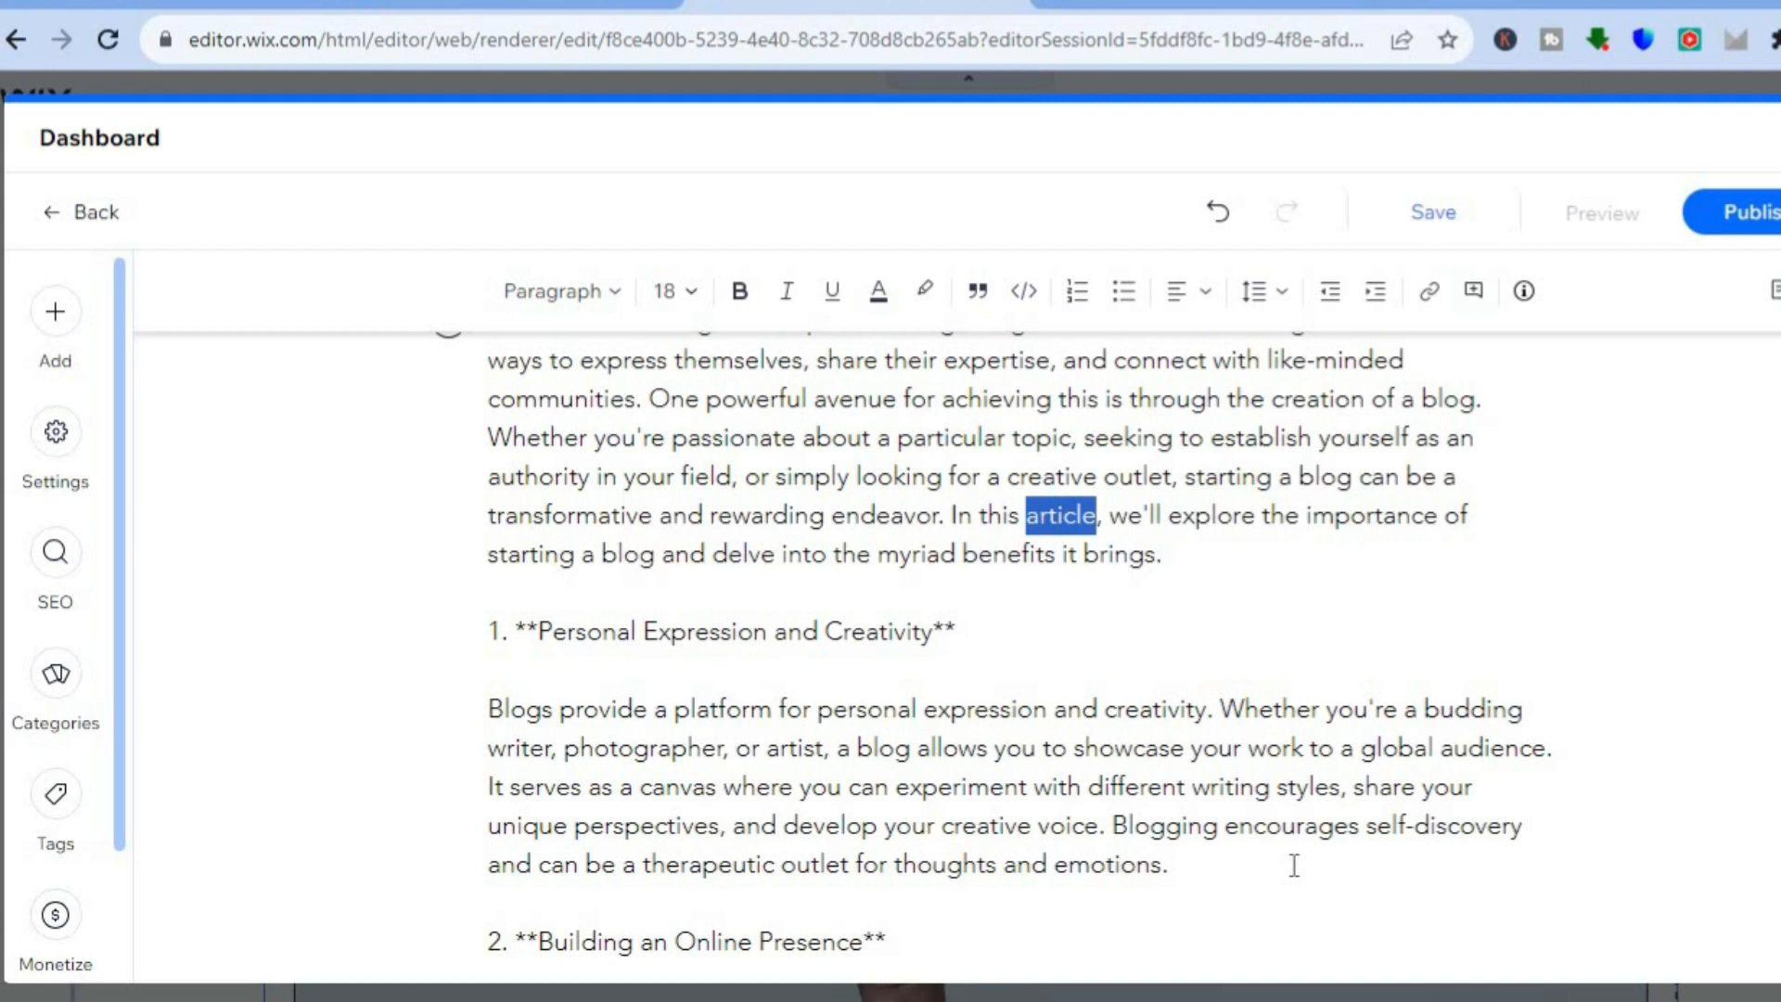
{"action": "left_click", "coordinate": [836, 524]}
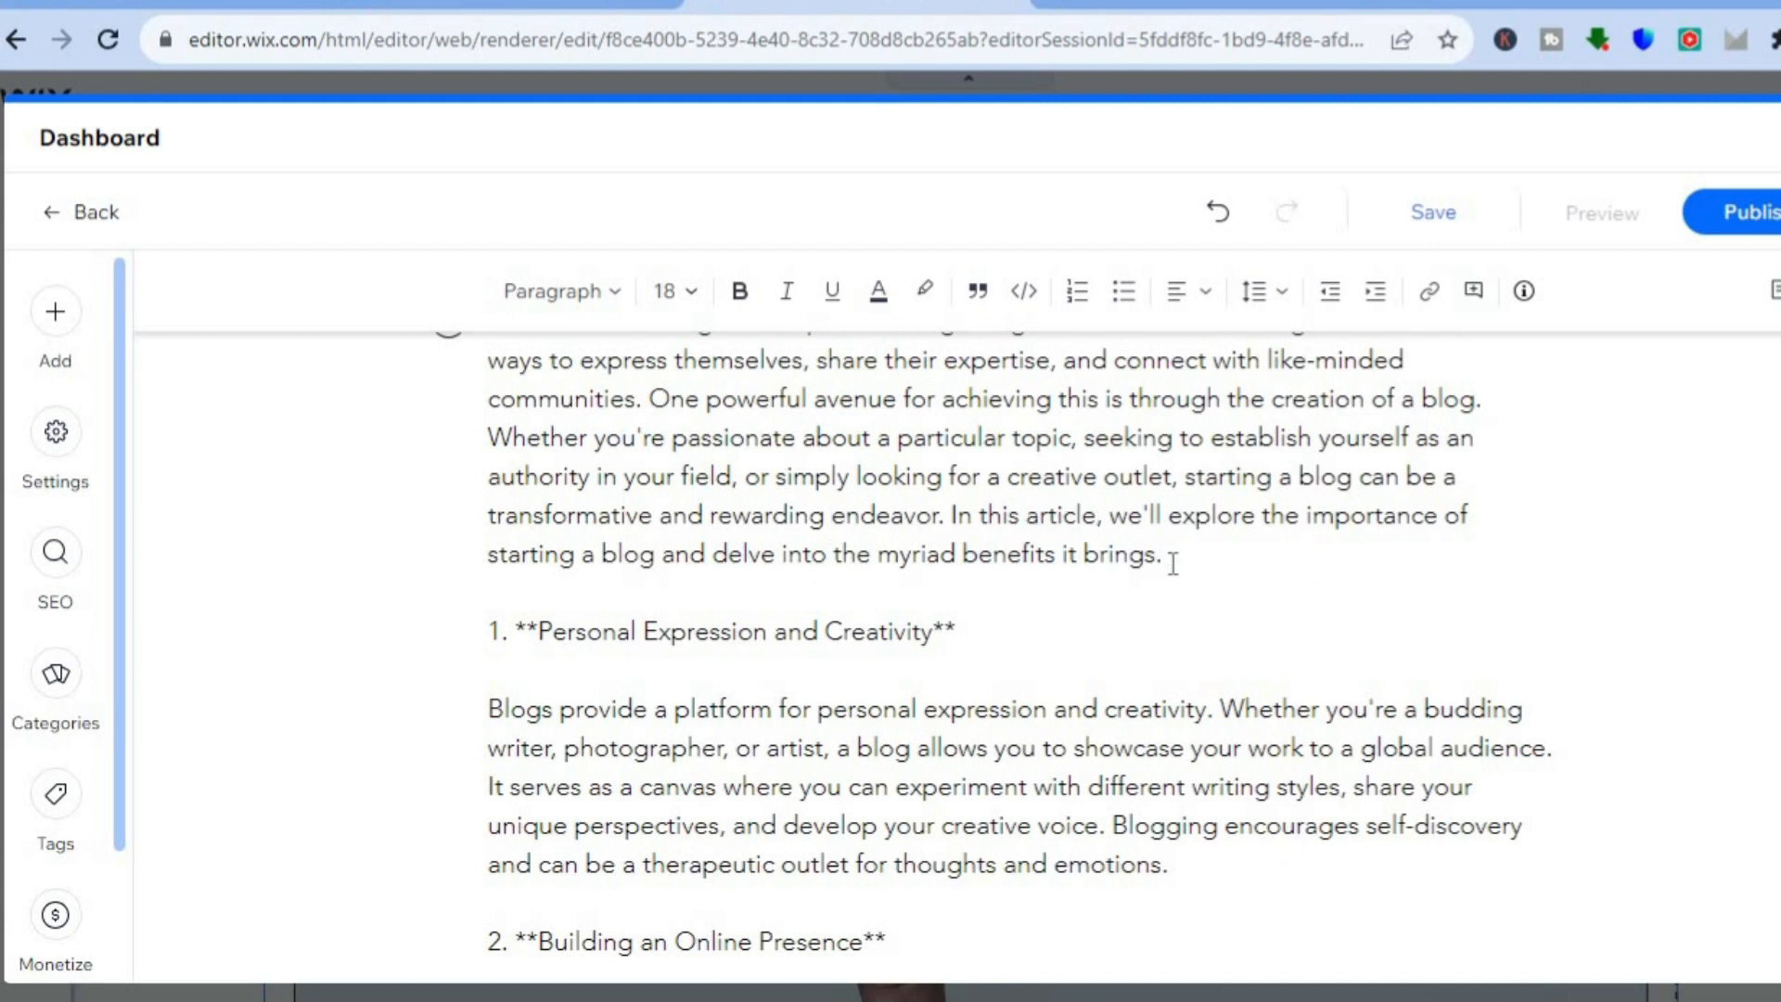
{"action": "left_click_drag", "start_coordinate": [1185, 552], "coordinate": [506, 363]}
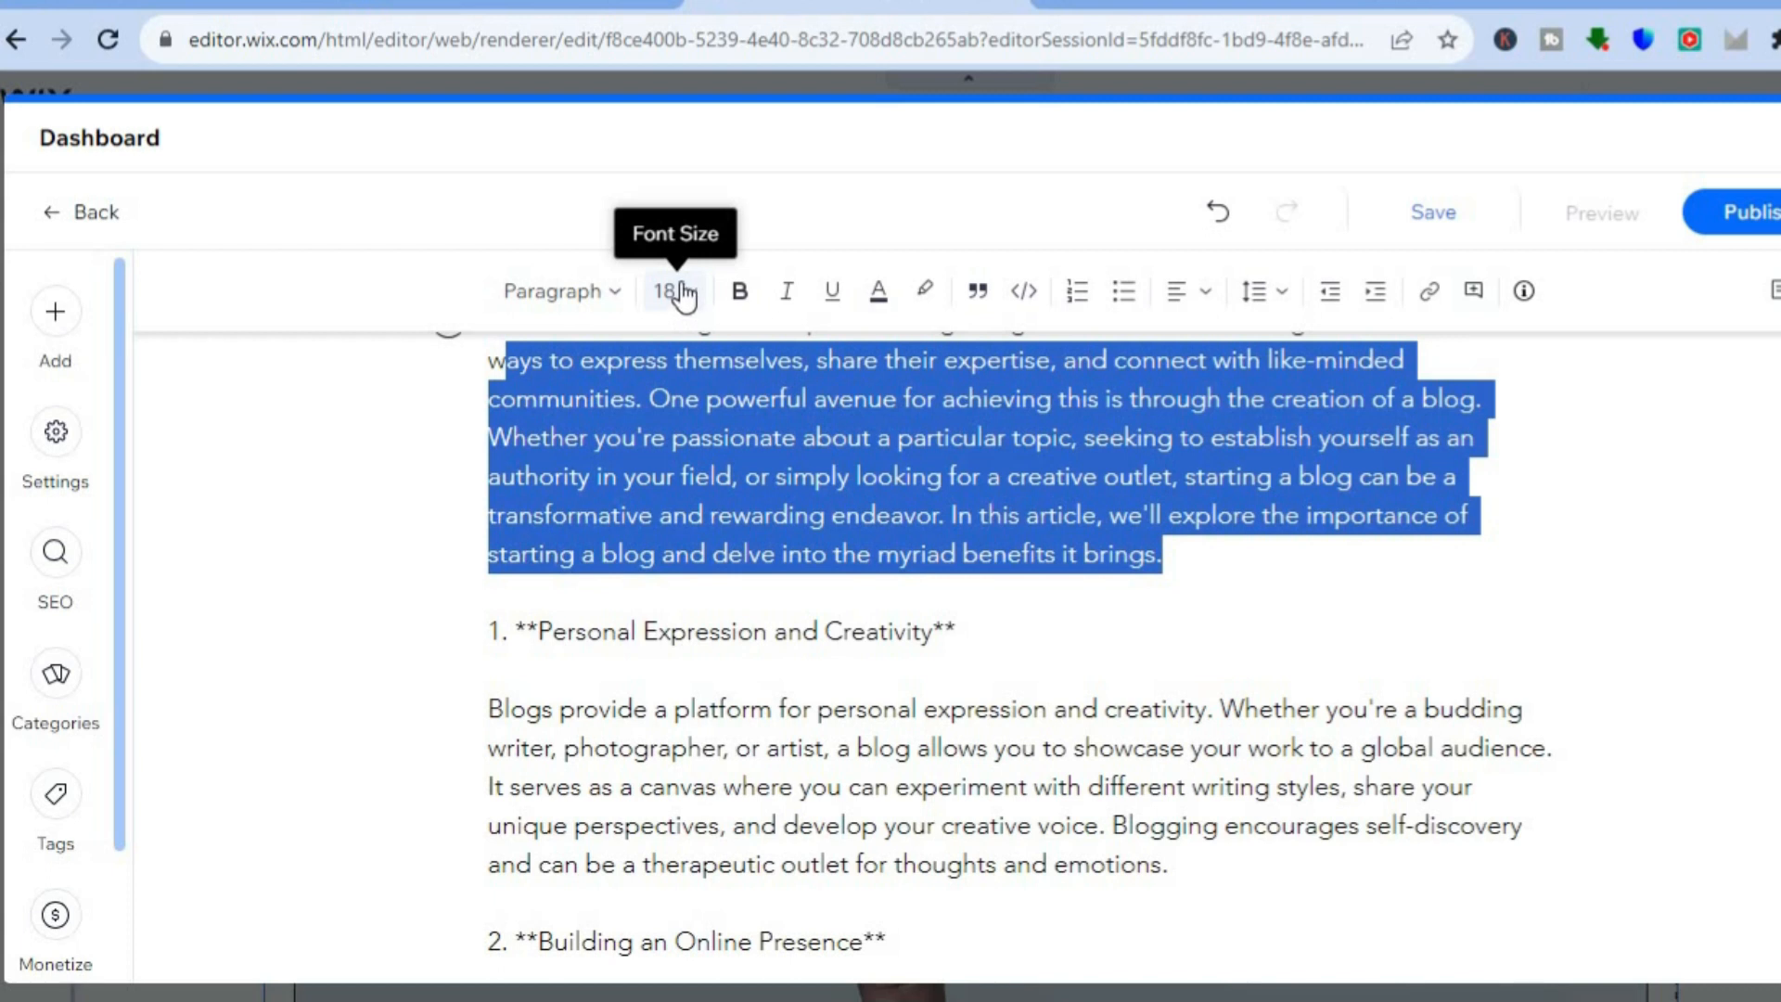
{"action": "left_click", "coordinate": [672, 403]}
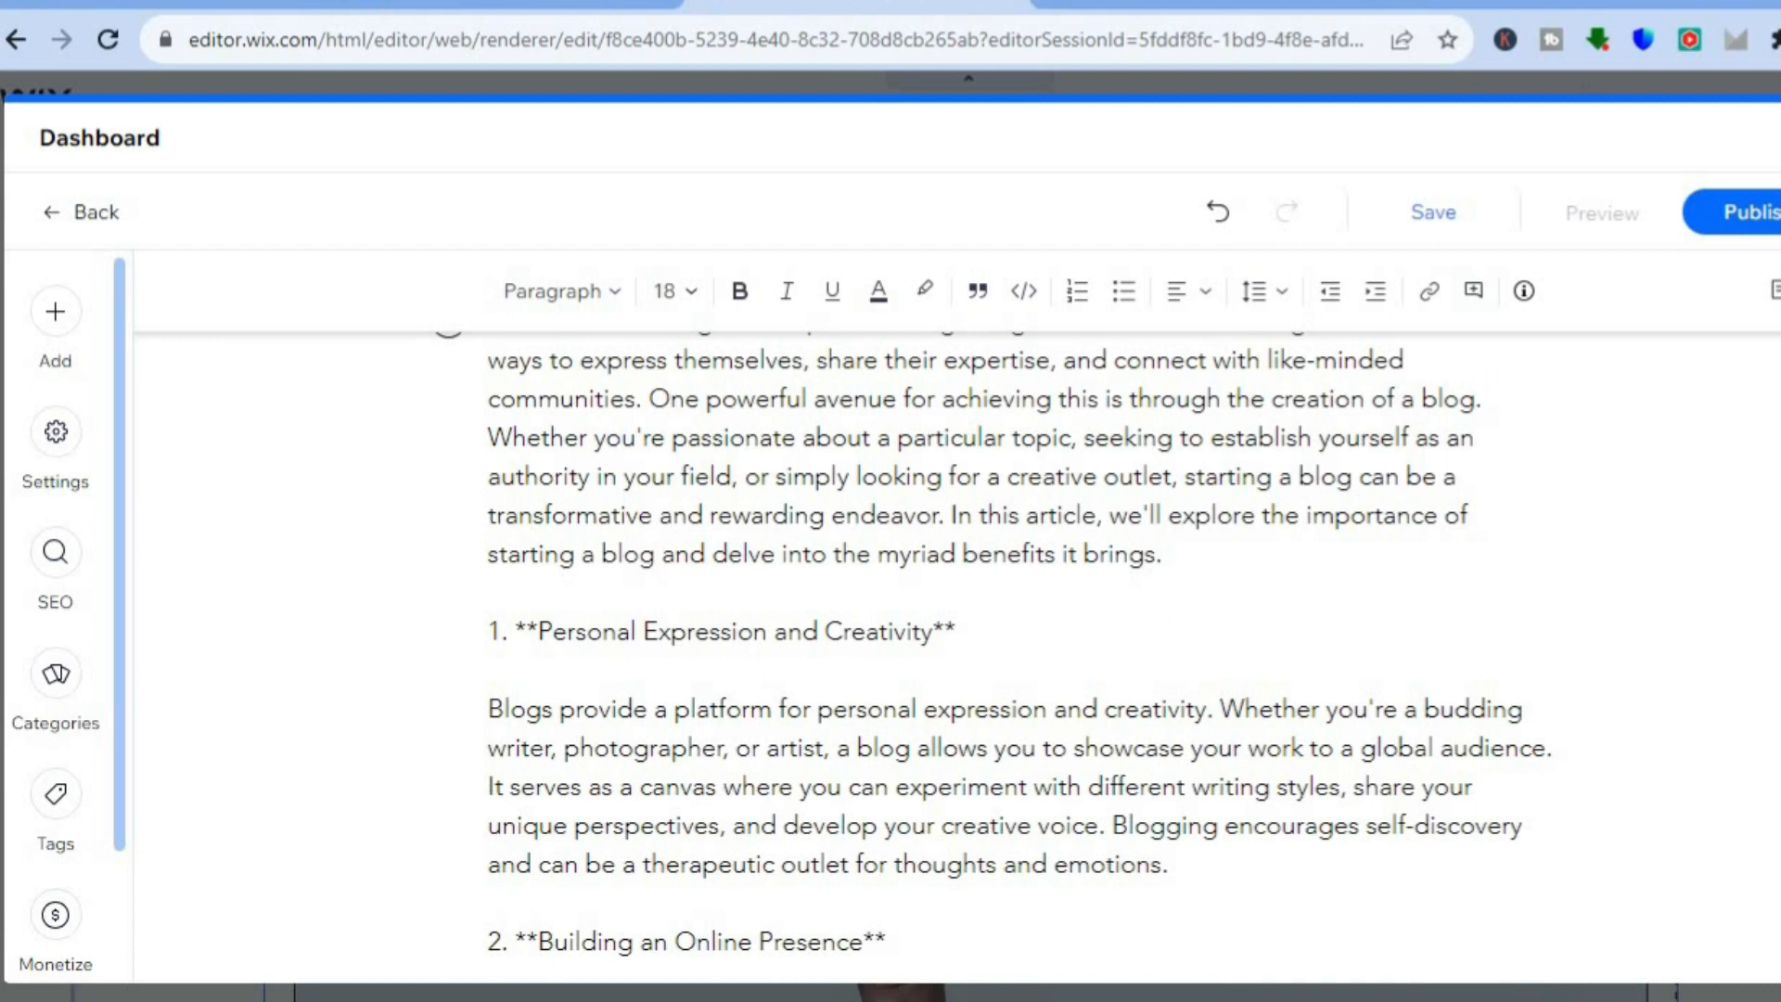
{"action": "scroll", "coordinate": [1284, 464], "scroll_direction": "up", "scroll_amount": 5}
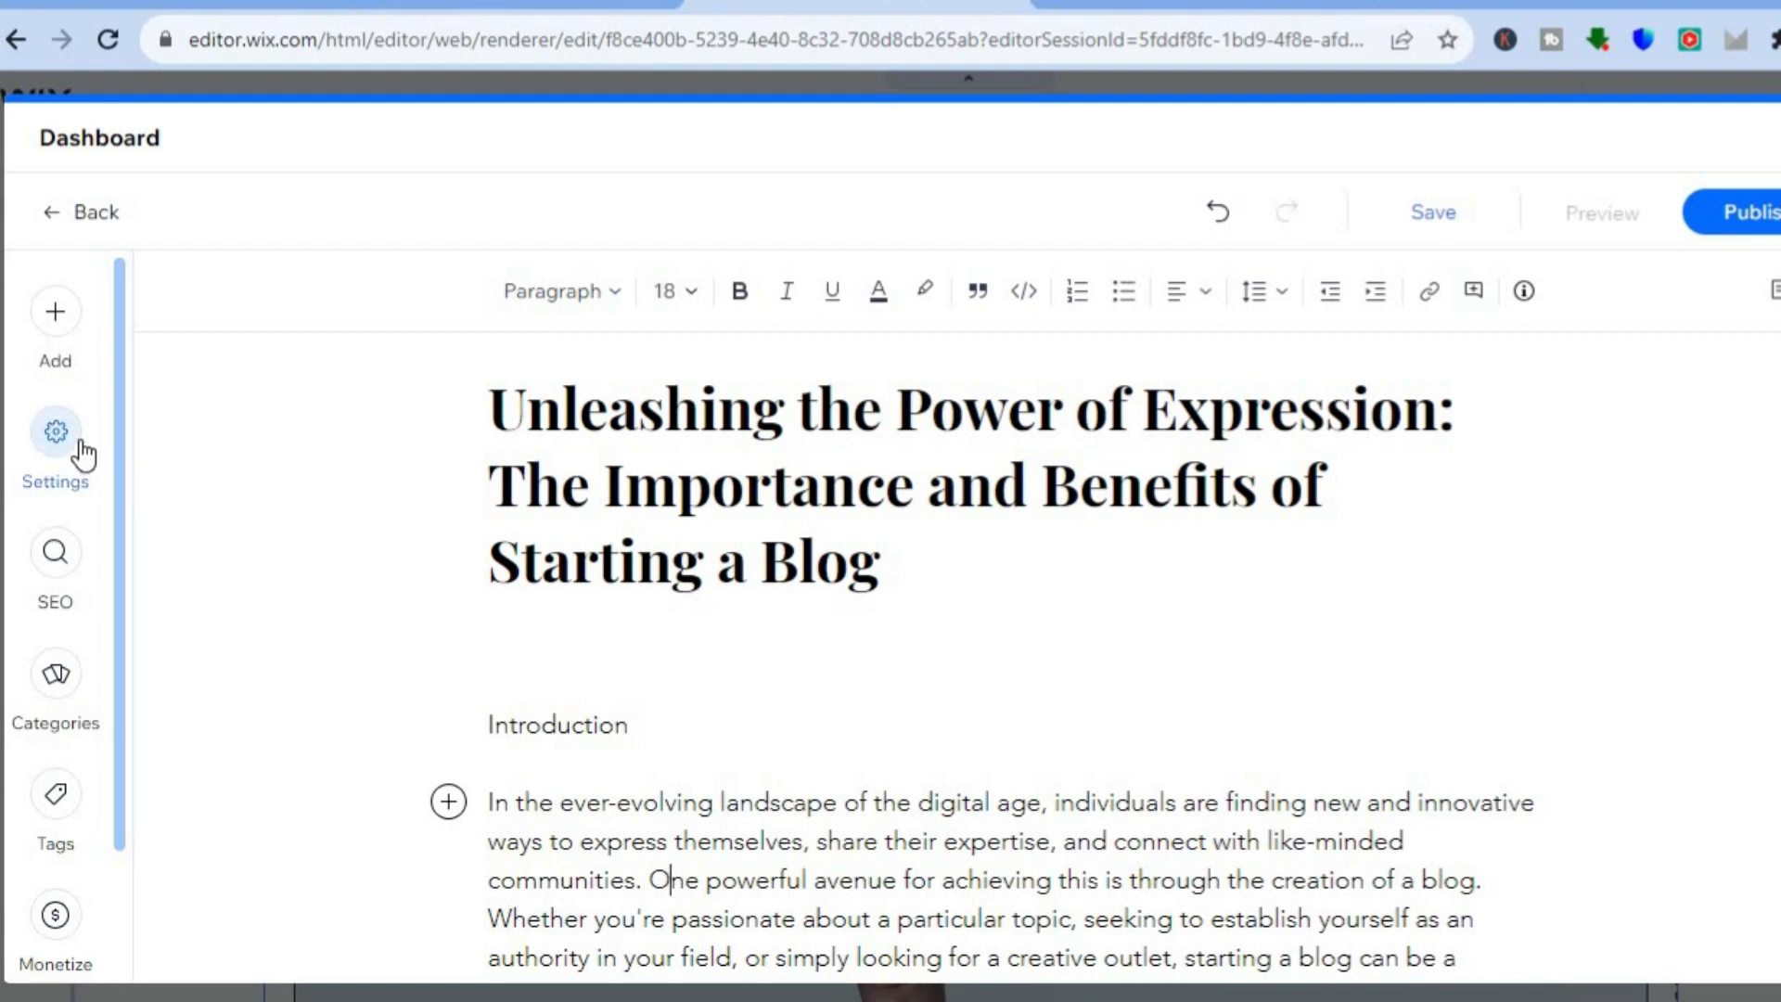
{"action": "left_click", "coordinate": [61, 312]}
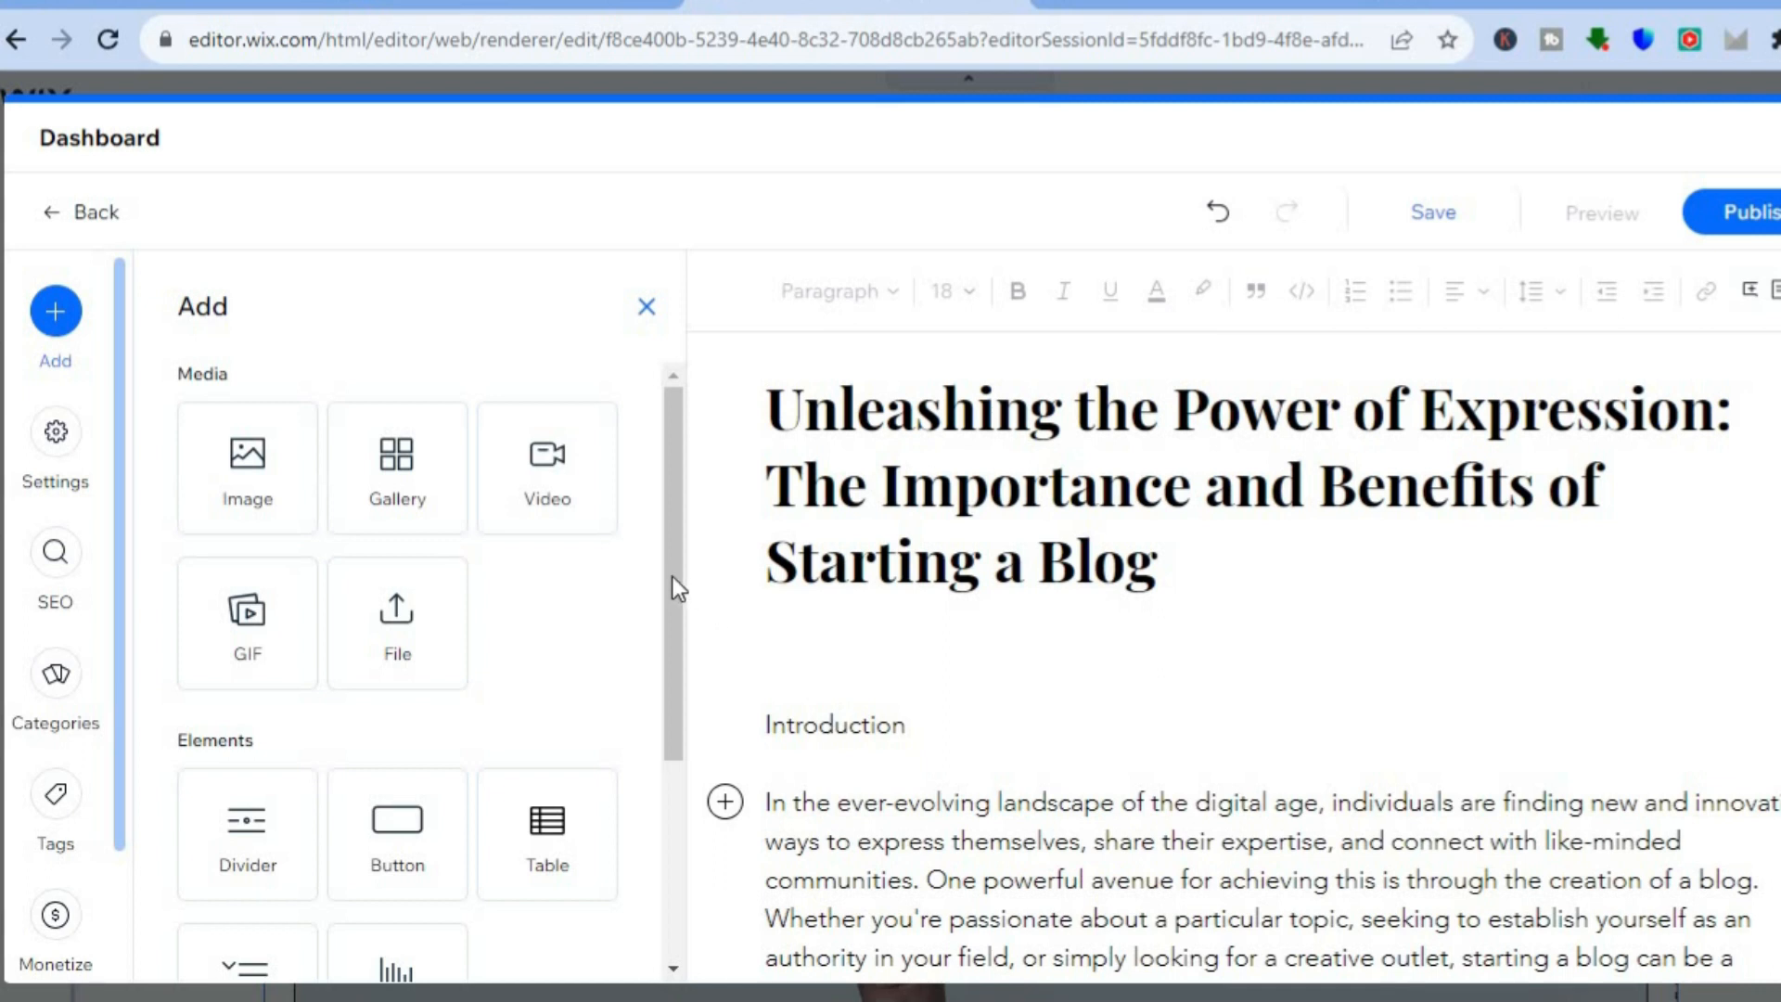
{"action": "left_click_drag", "start_coordinate": [668, 645], "coordinate": [646, 807]}
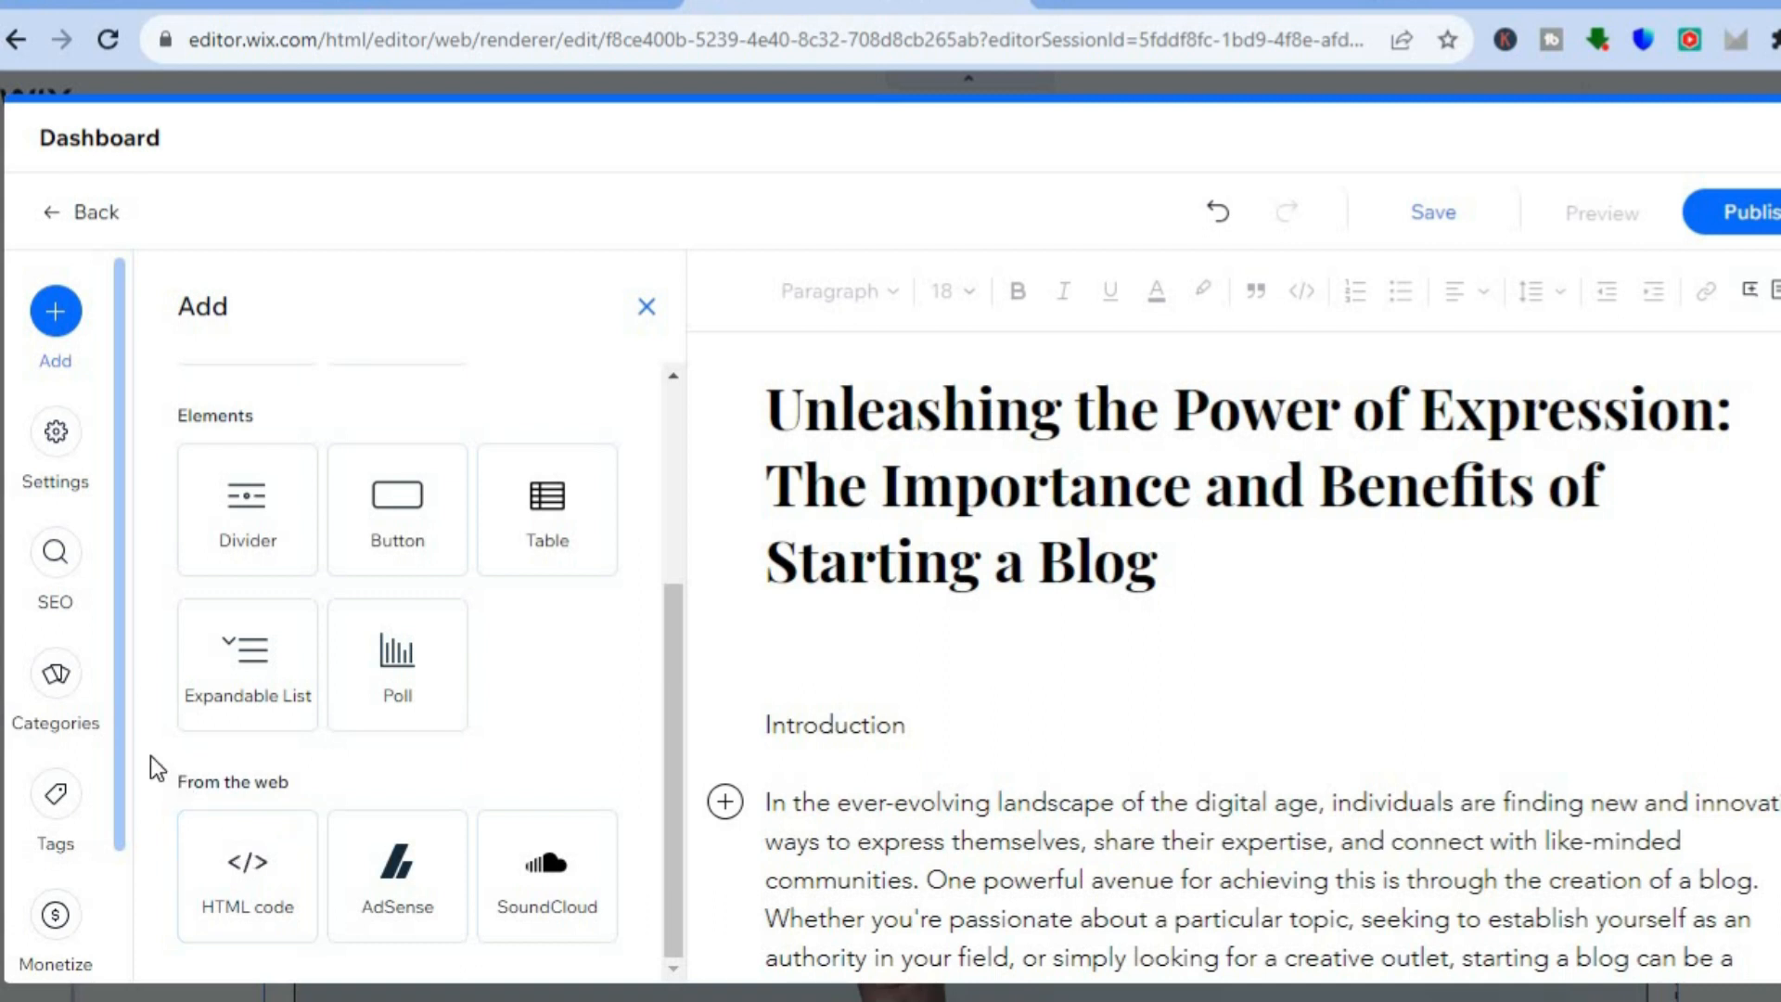
{"action": "left_click", "coordinate": [60, 809]}
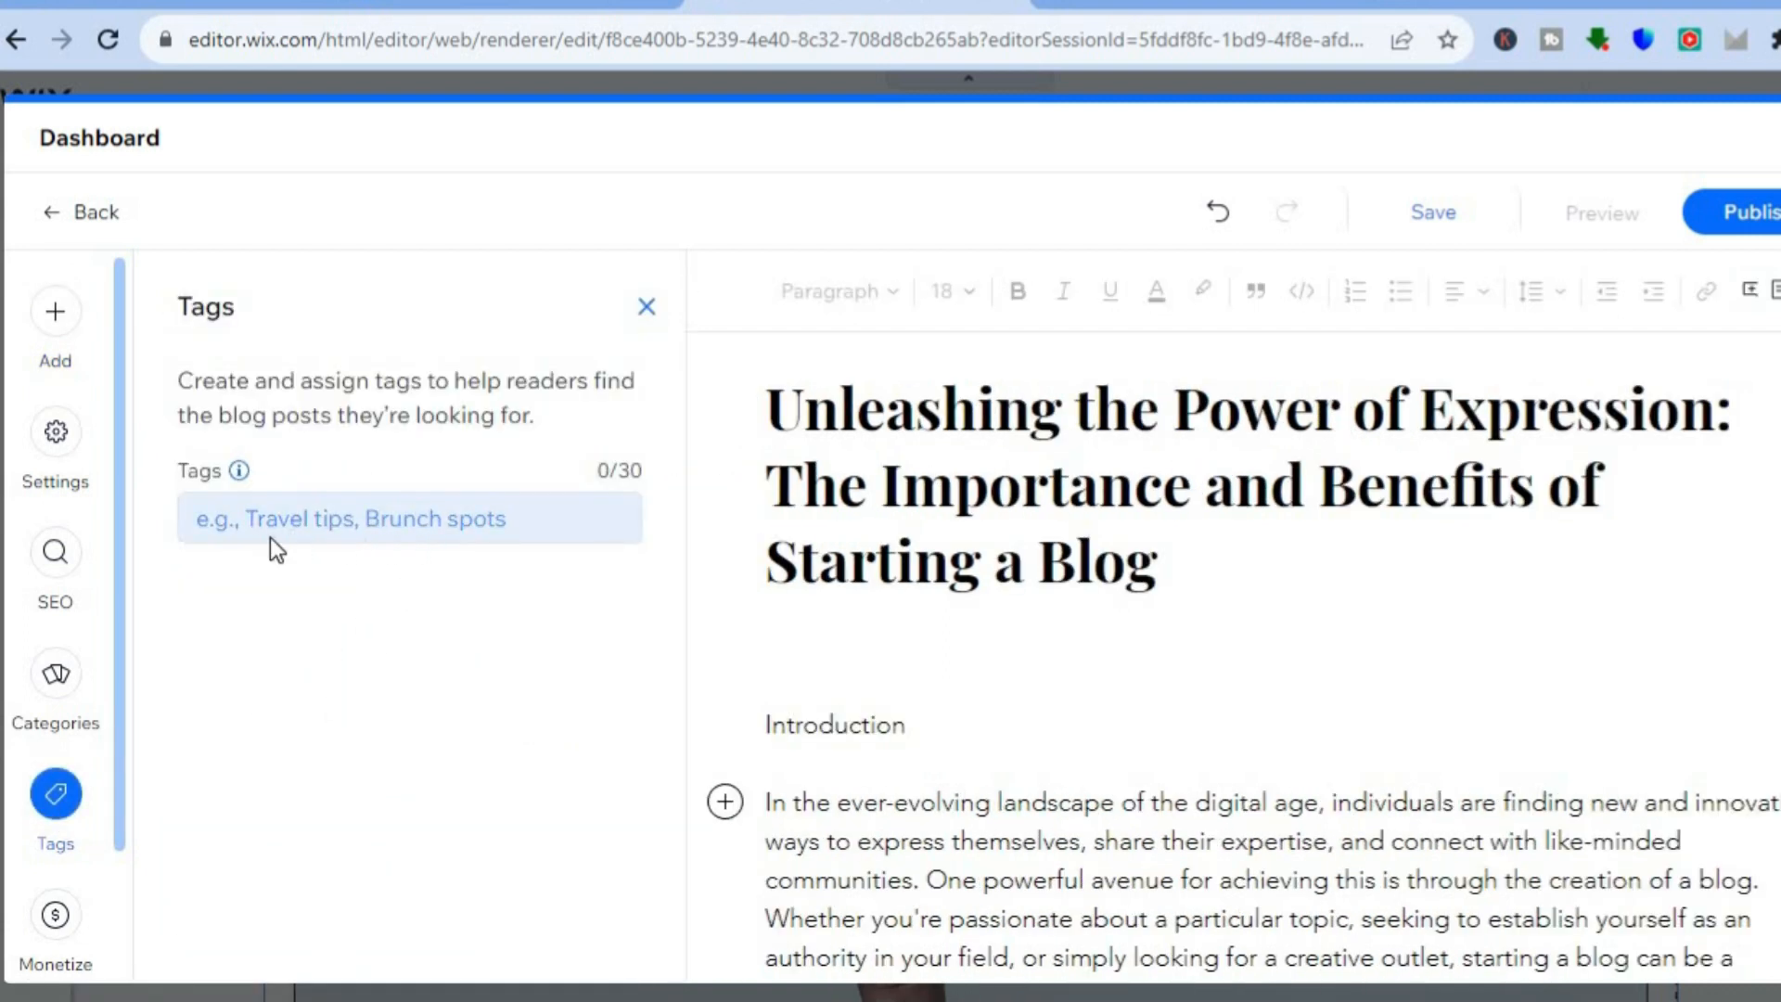
Step: Create a blog category named TEST for the post
{"action": "left_click", "coordinate": [76, 692]}
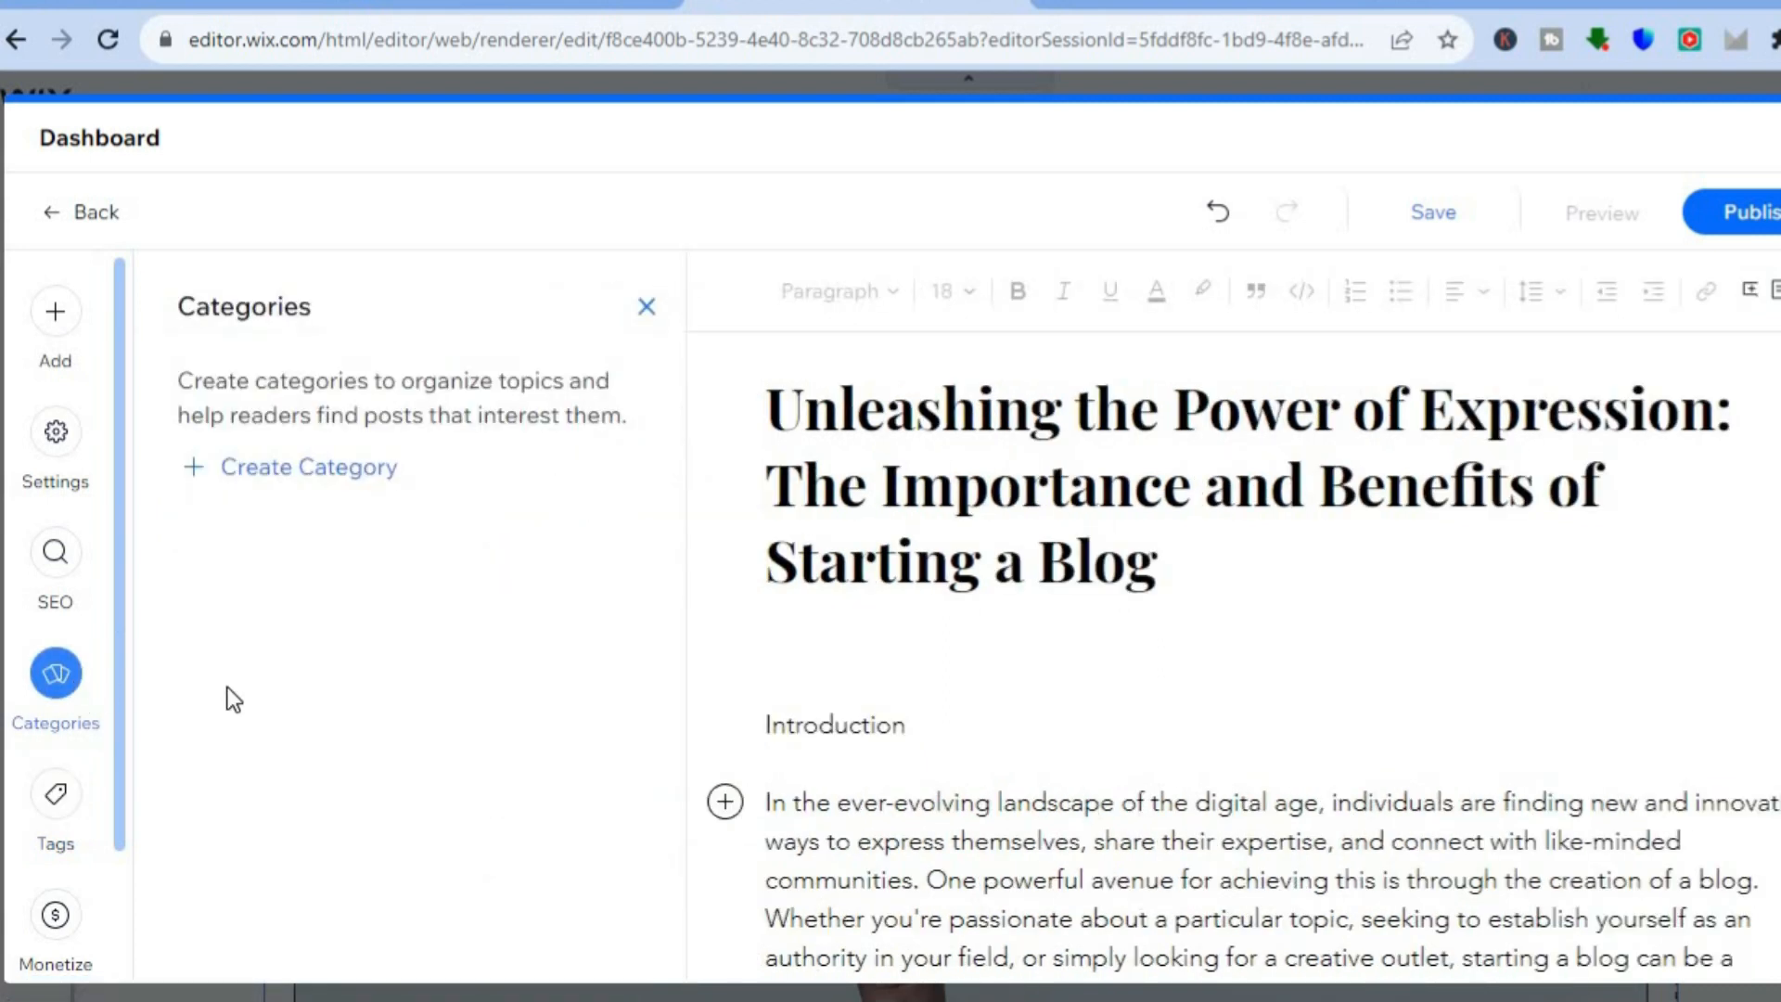
{"action": "left_click", "coordinate": [322, 467]}
{"action": "left_click", "coordinate": [331, 480]}
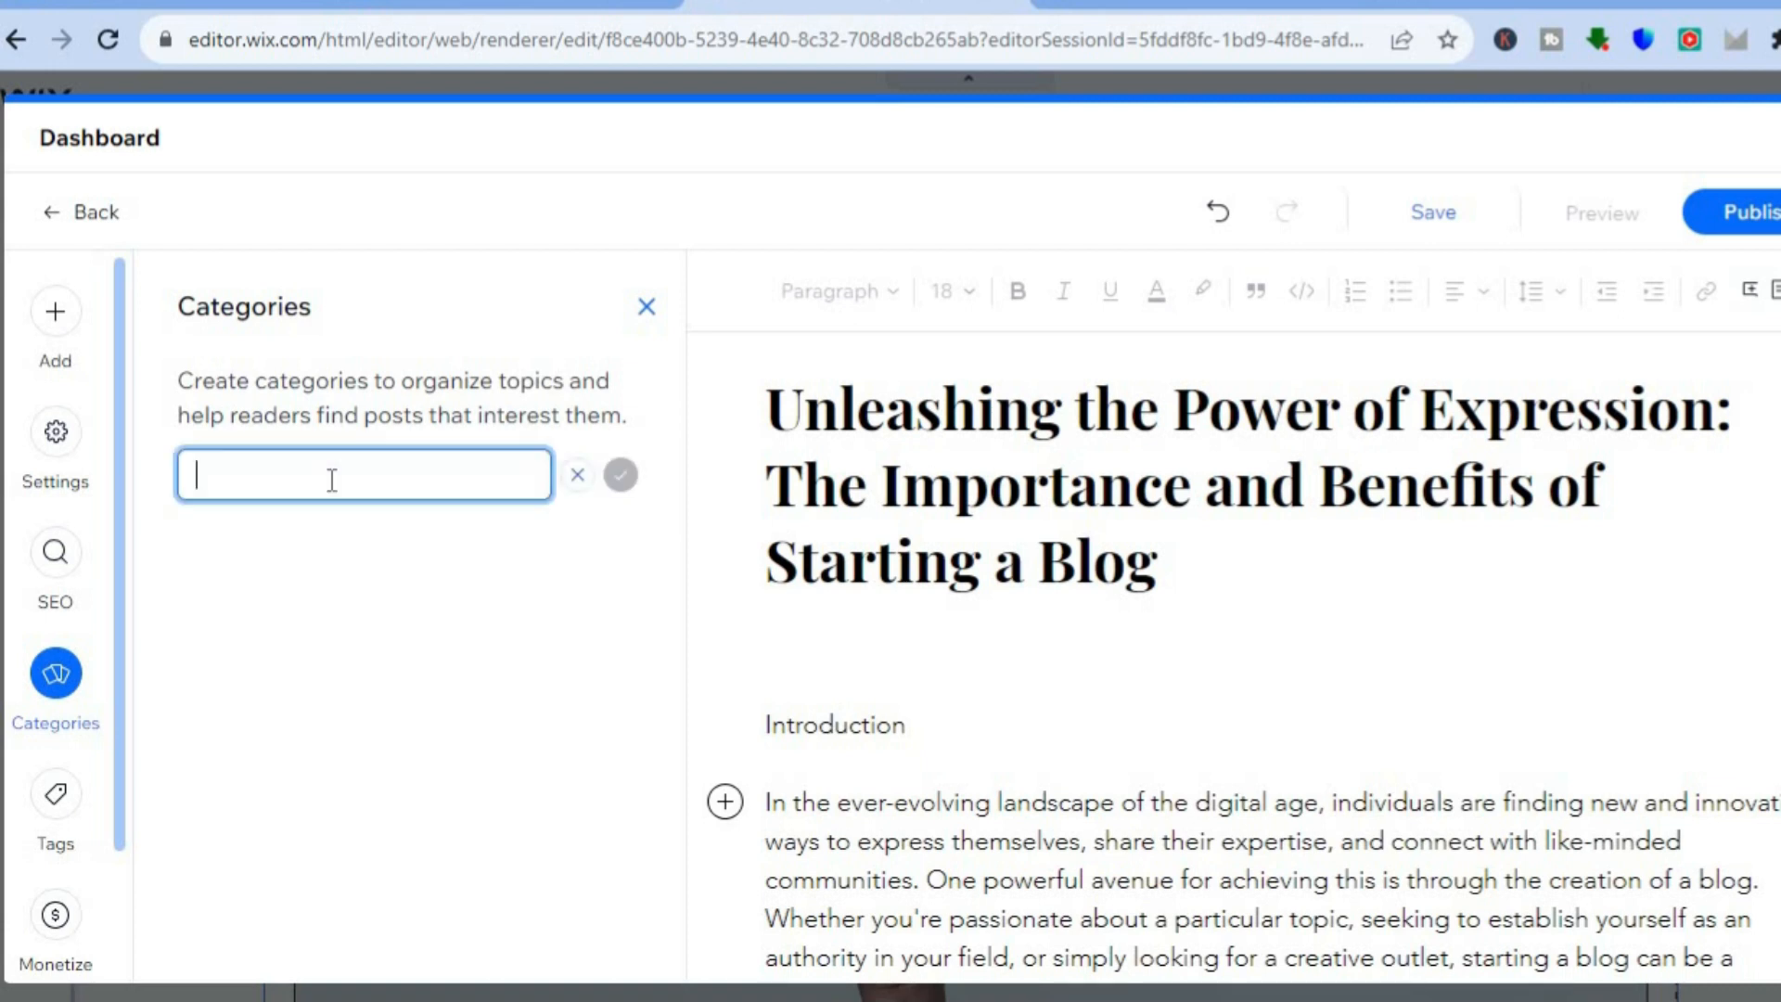
{"action": "type", "text": "TEST"}
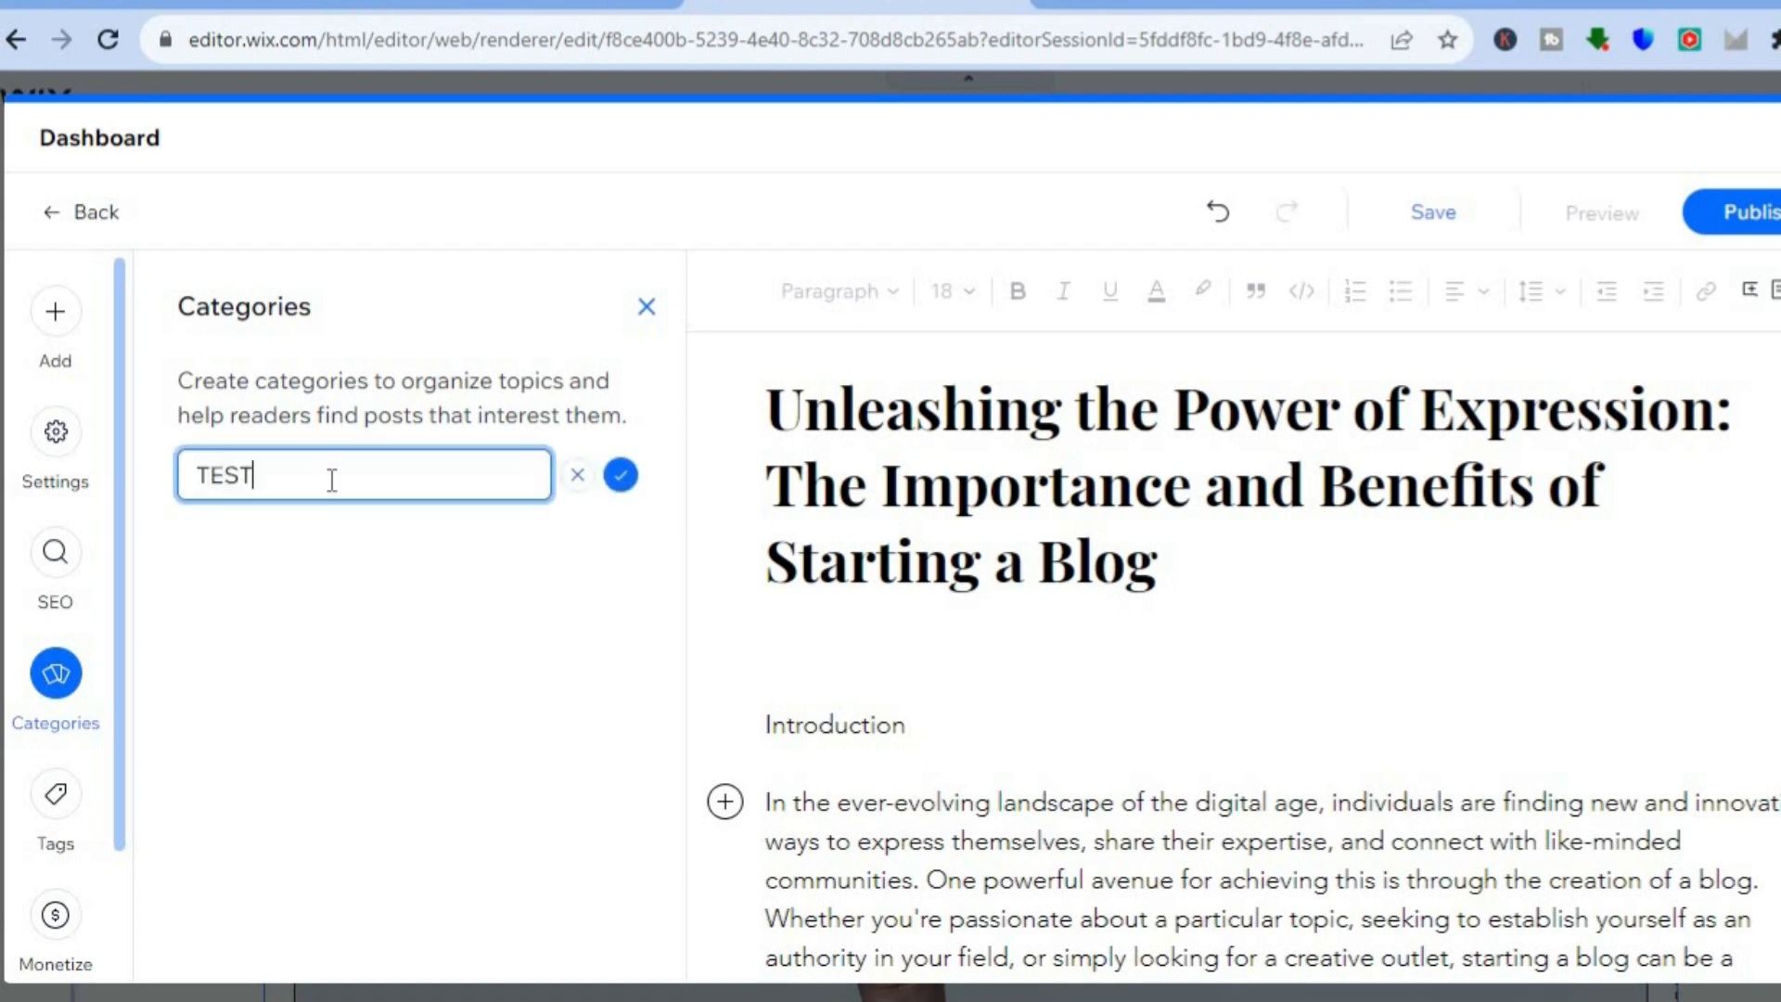
{"action": "left_click", "coordinate": [623, 475]}
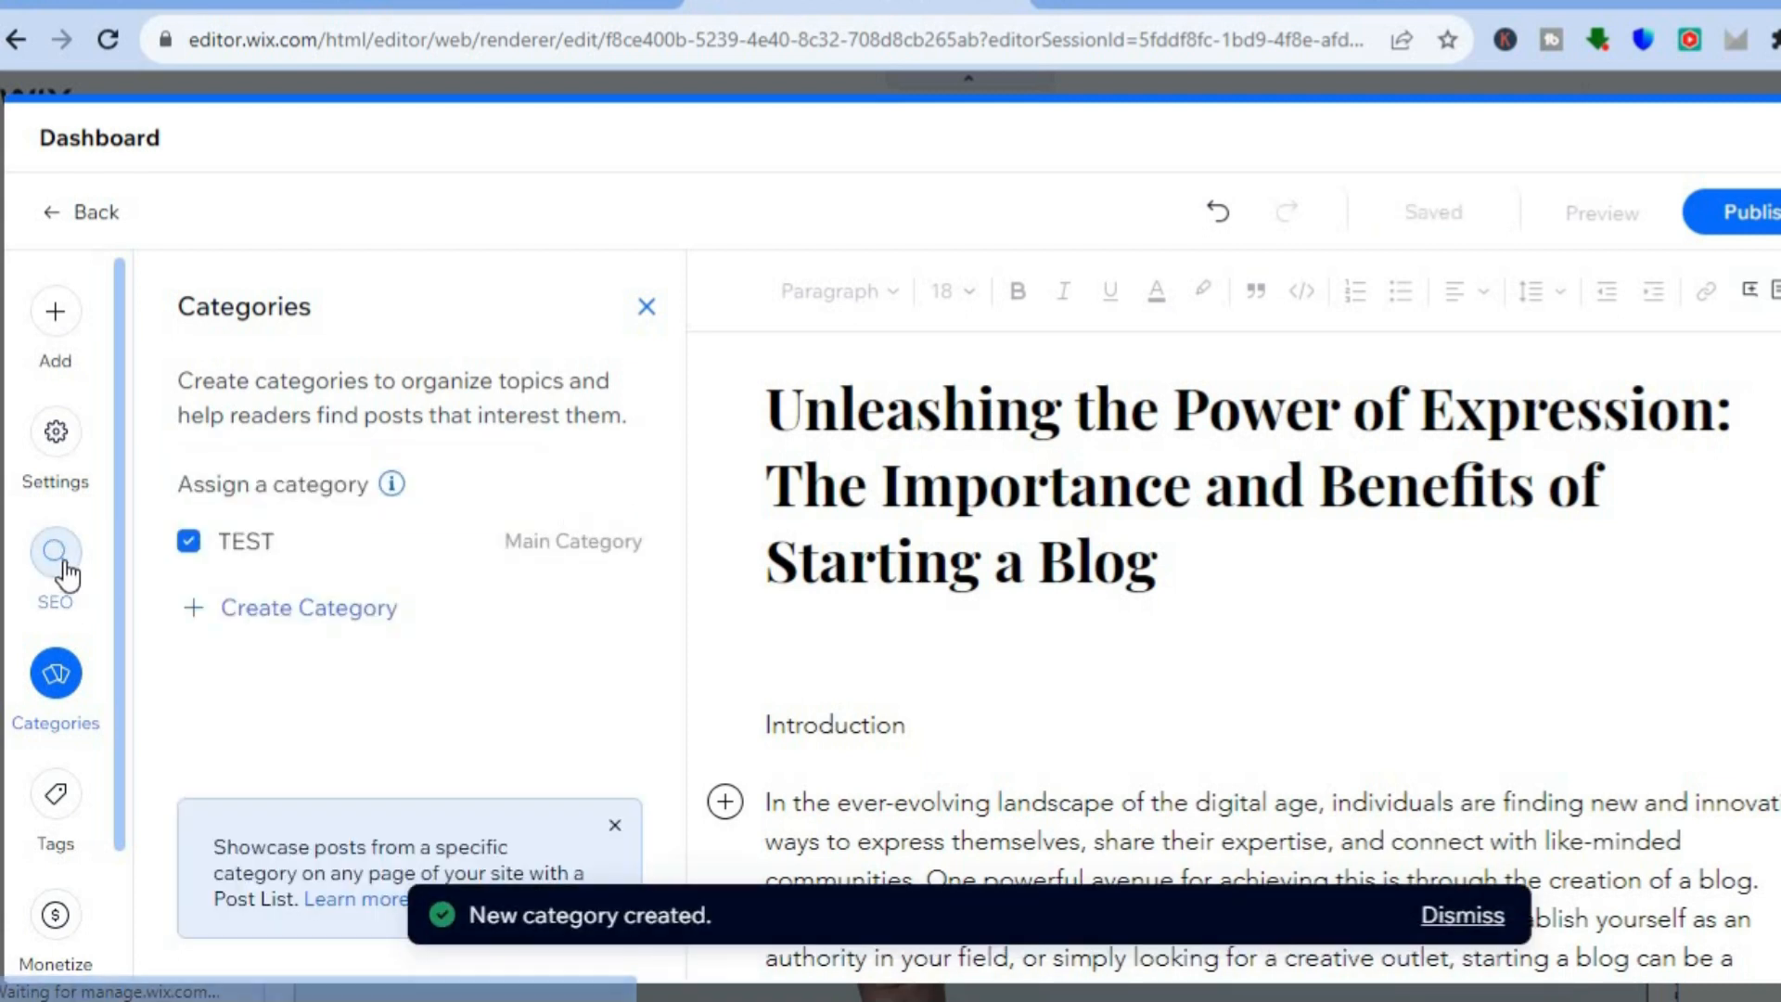
Step: Examine the post's SEO assistant tasks, basic SEO fields and social share image options, and close the SEO settings
{"action": "left_click", "coordinate": [65, 566]}
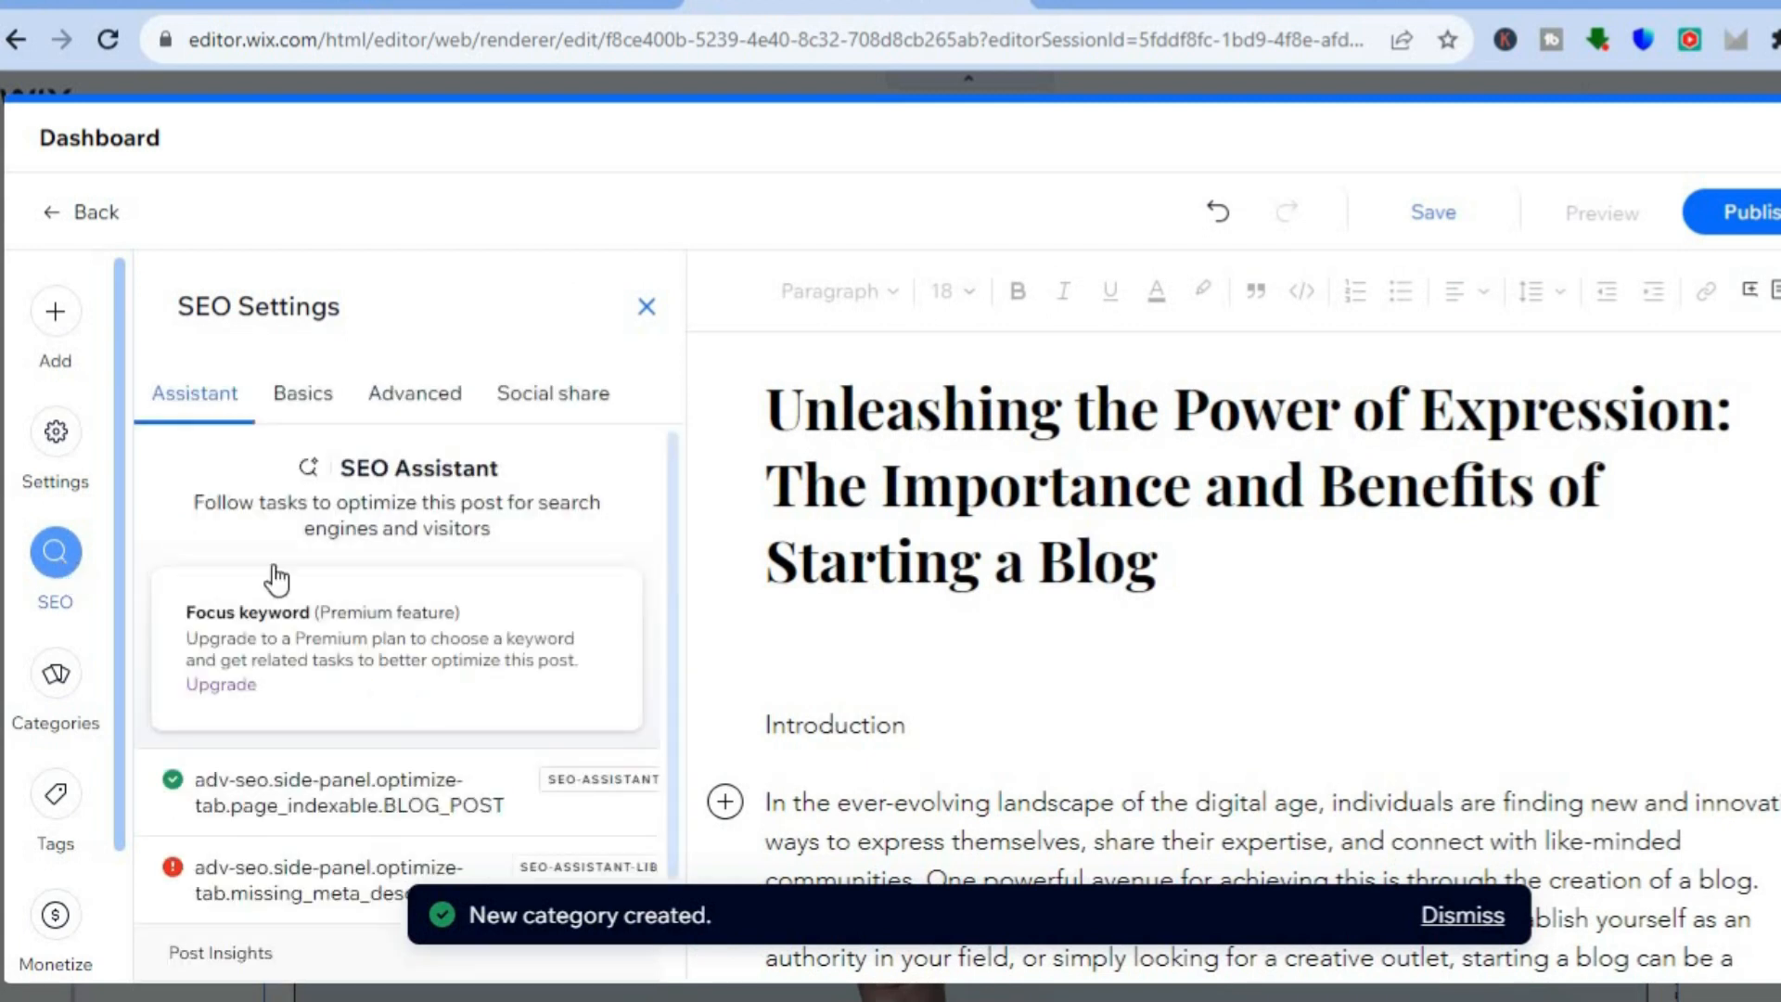
{"action": "left_click_drag", "start_coordinate": [679, 534], "coordinate": [671, 671]}
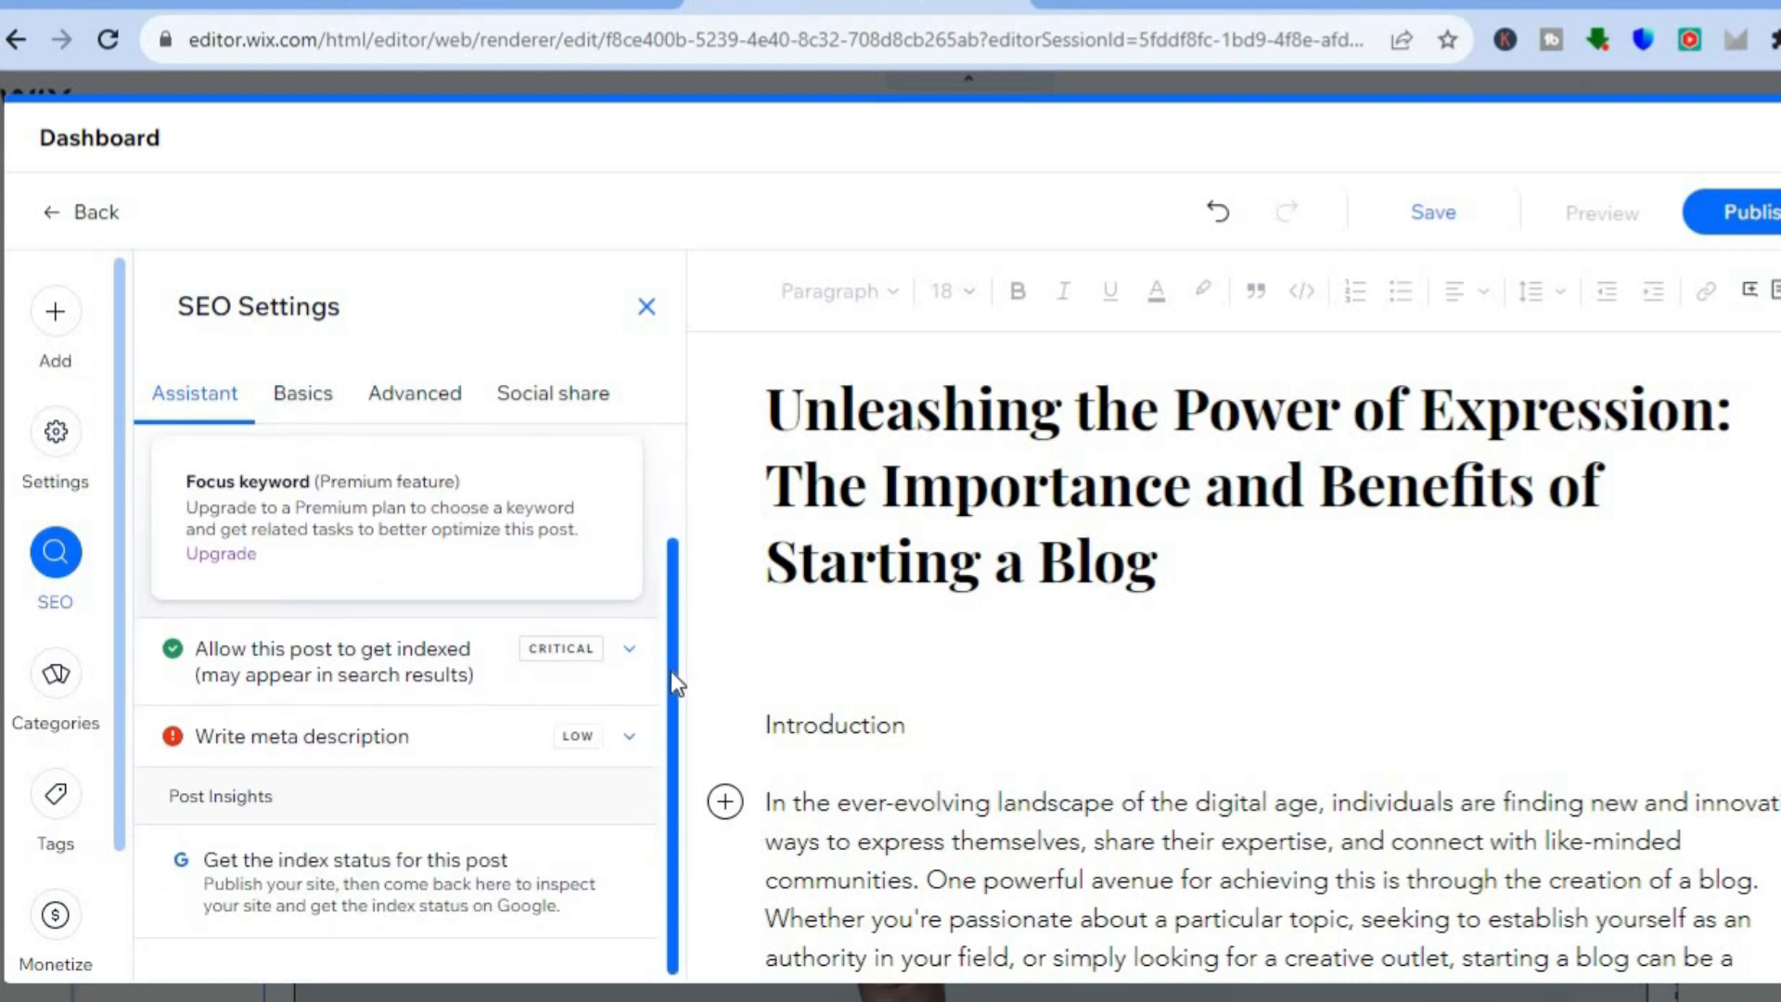
{"action": "left_click_drag", "start_coordinate": [671, 666], "coordinate": [669, 467]}
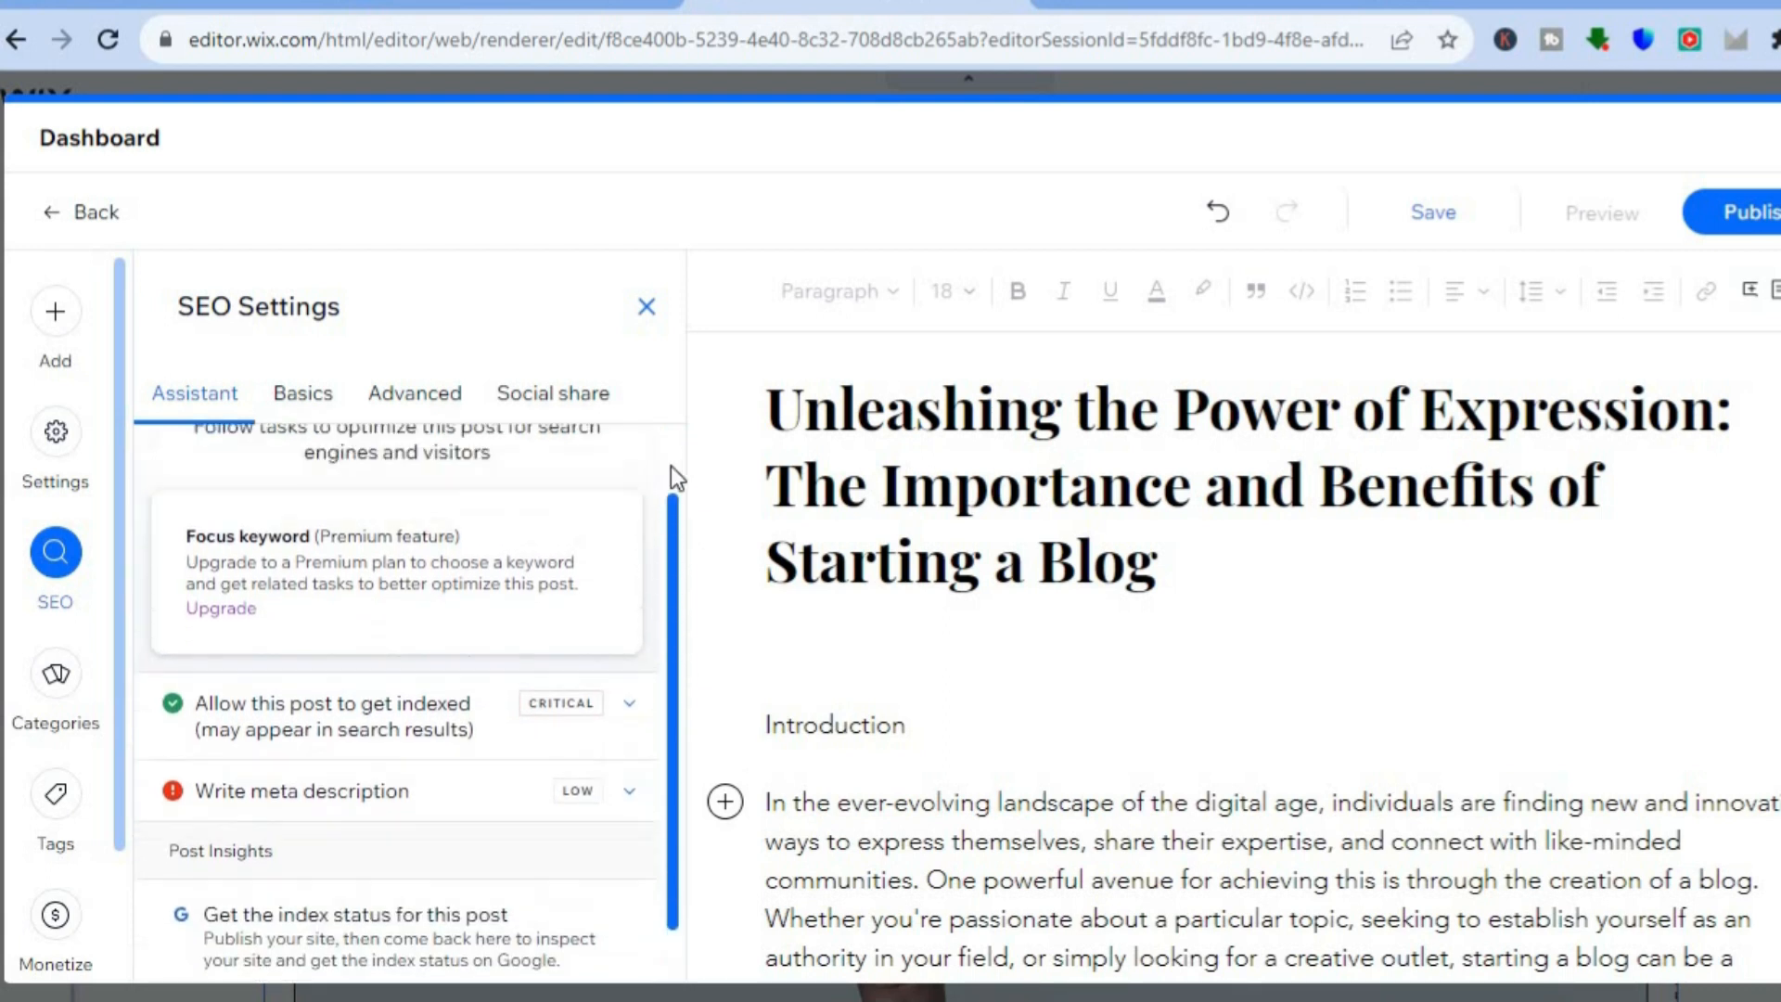
{"action": "left_click", "coordinate": [320, 406]}
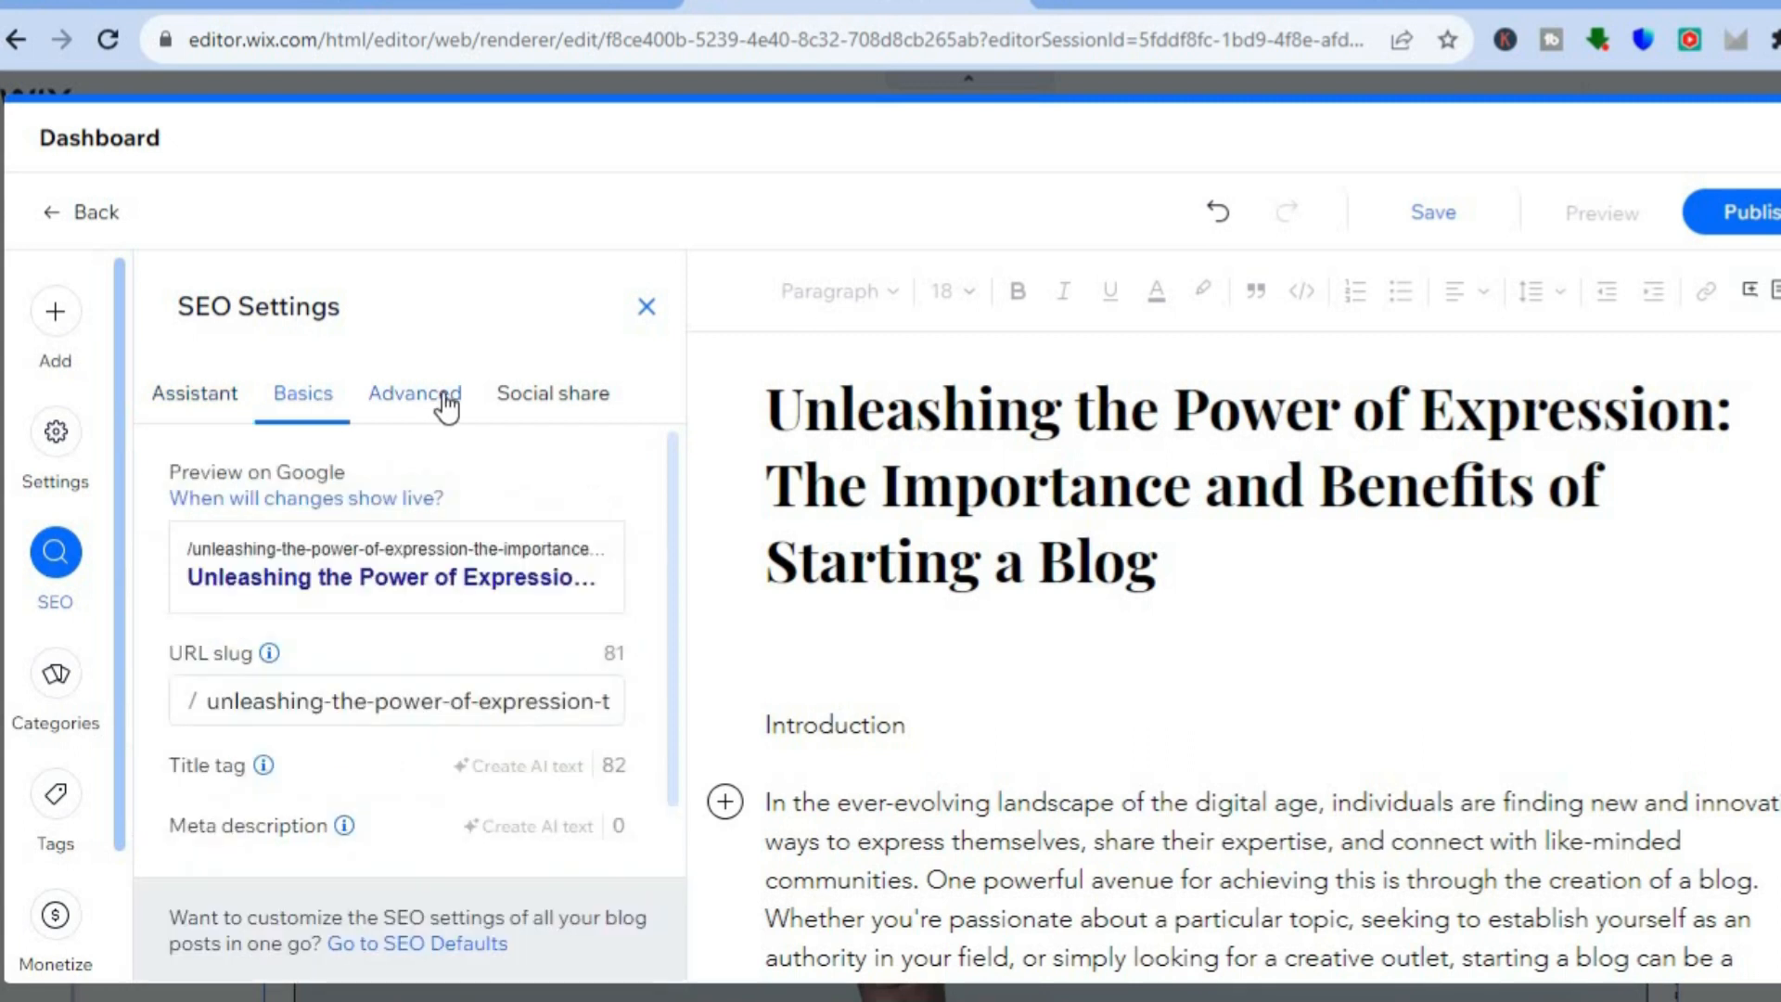
{"action": "left_click", "coordinate": [559, 405]}
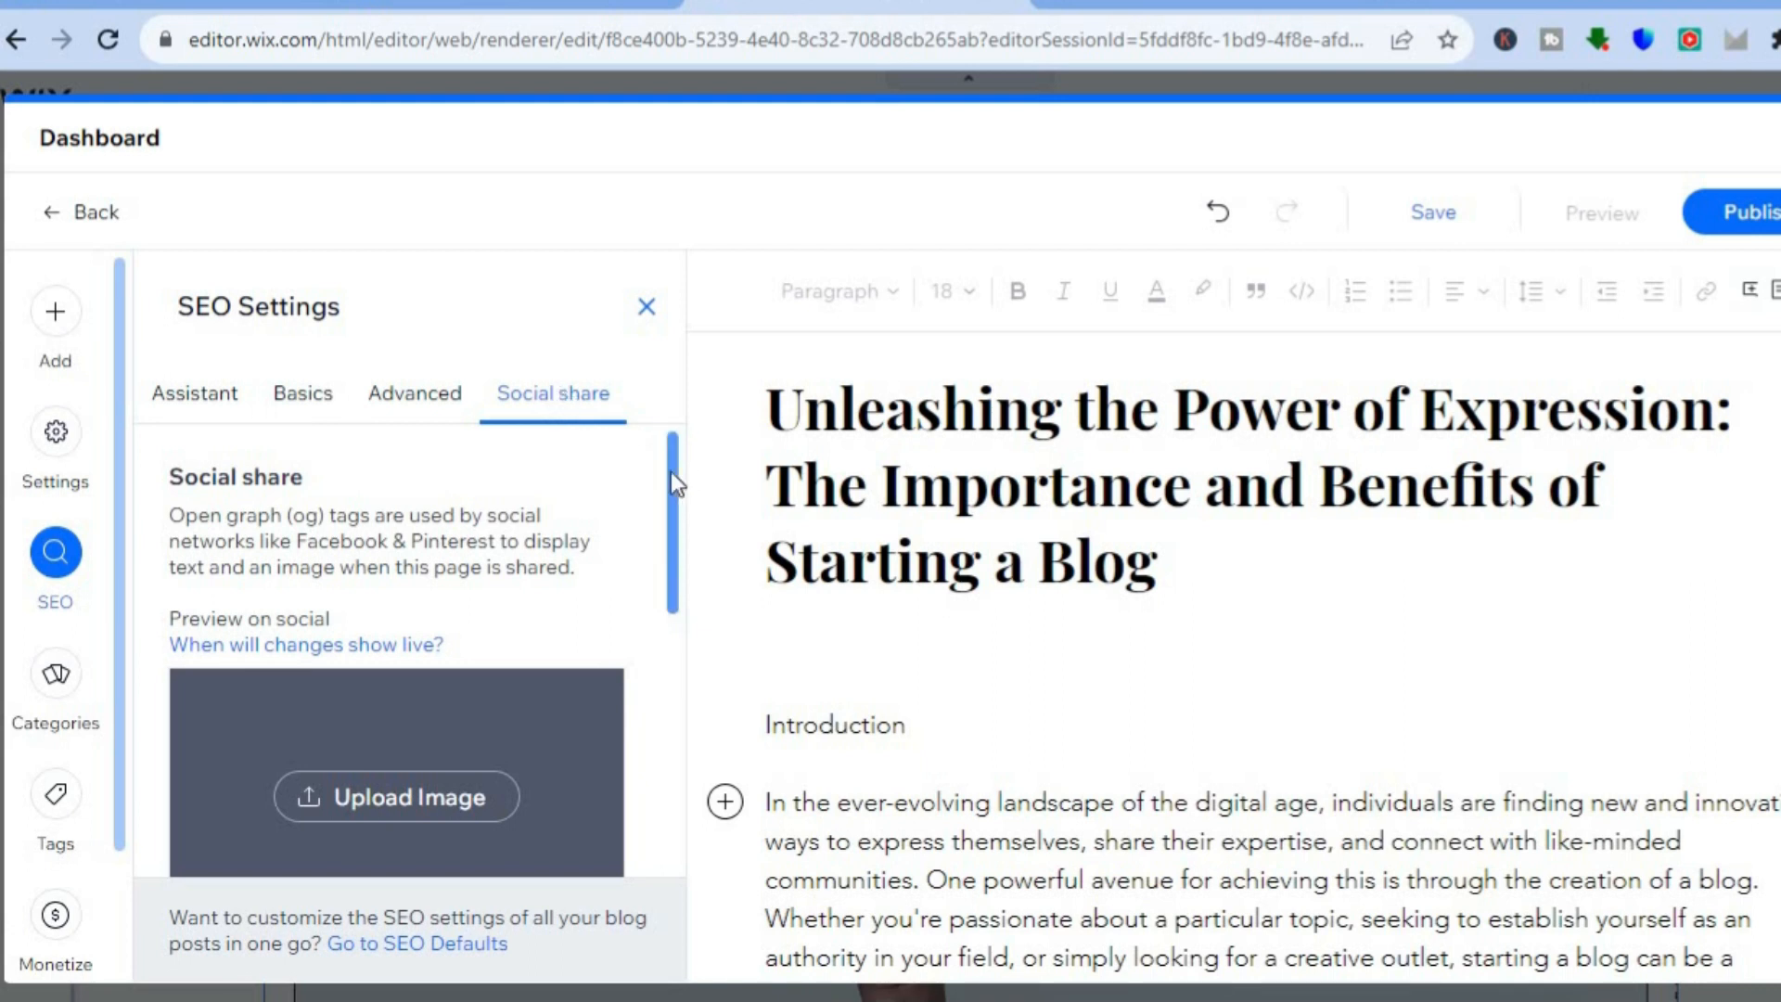
{"action": "left_click_drag", "start_coordinate": [671, 469], "coordinate": [666, 526]}
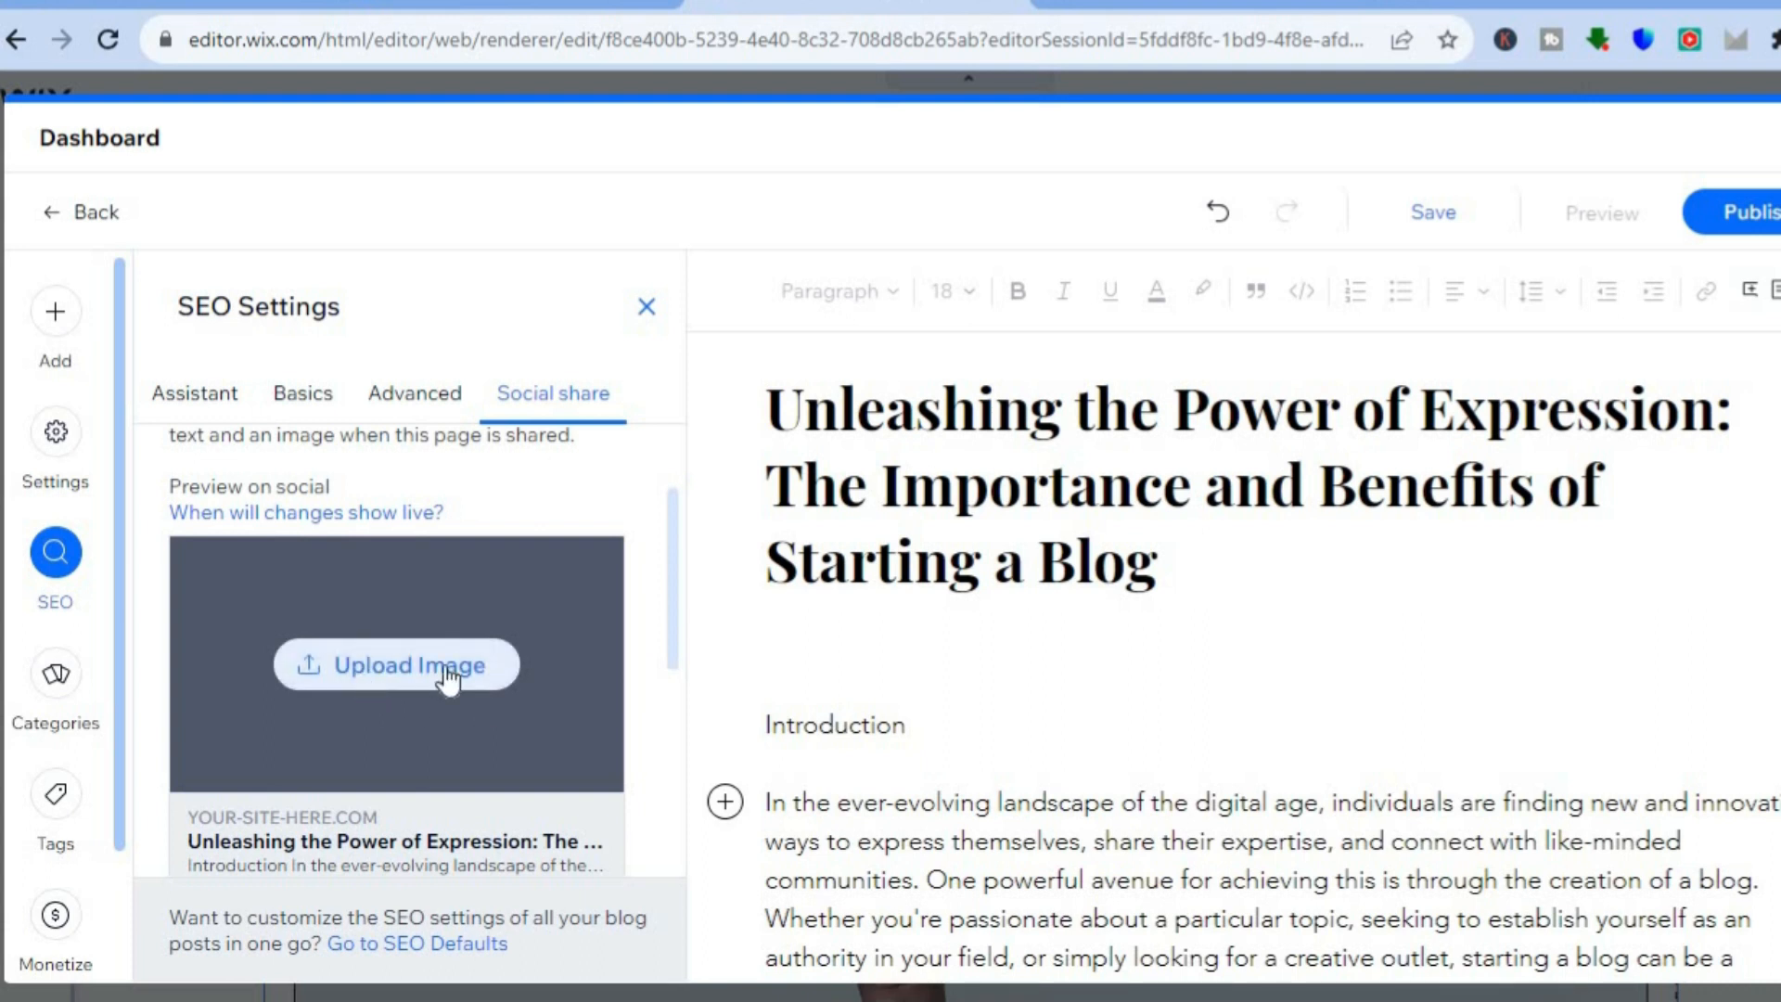
{"action": "left_click", "coordinate": [409, 664]}
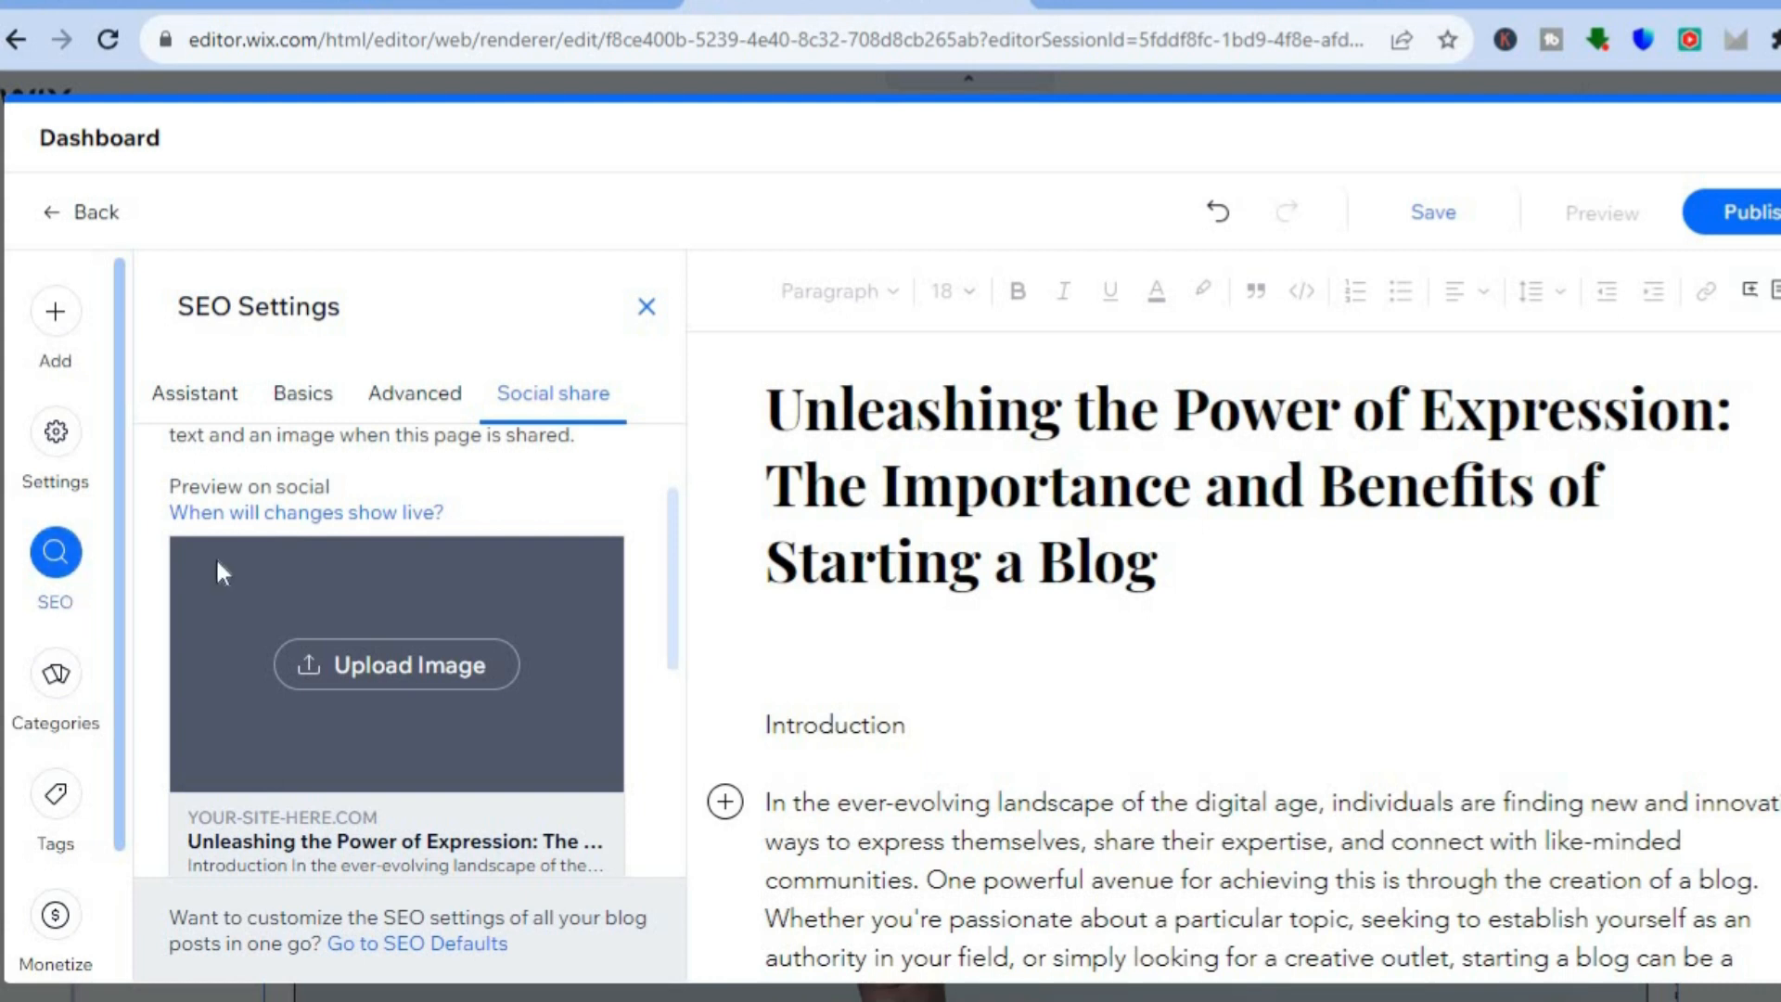
{"action": "scroll", "coordinate": [111, 763], "scroll_direction": "down", "scroll_amount": 2}
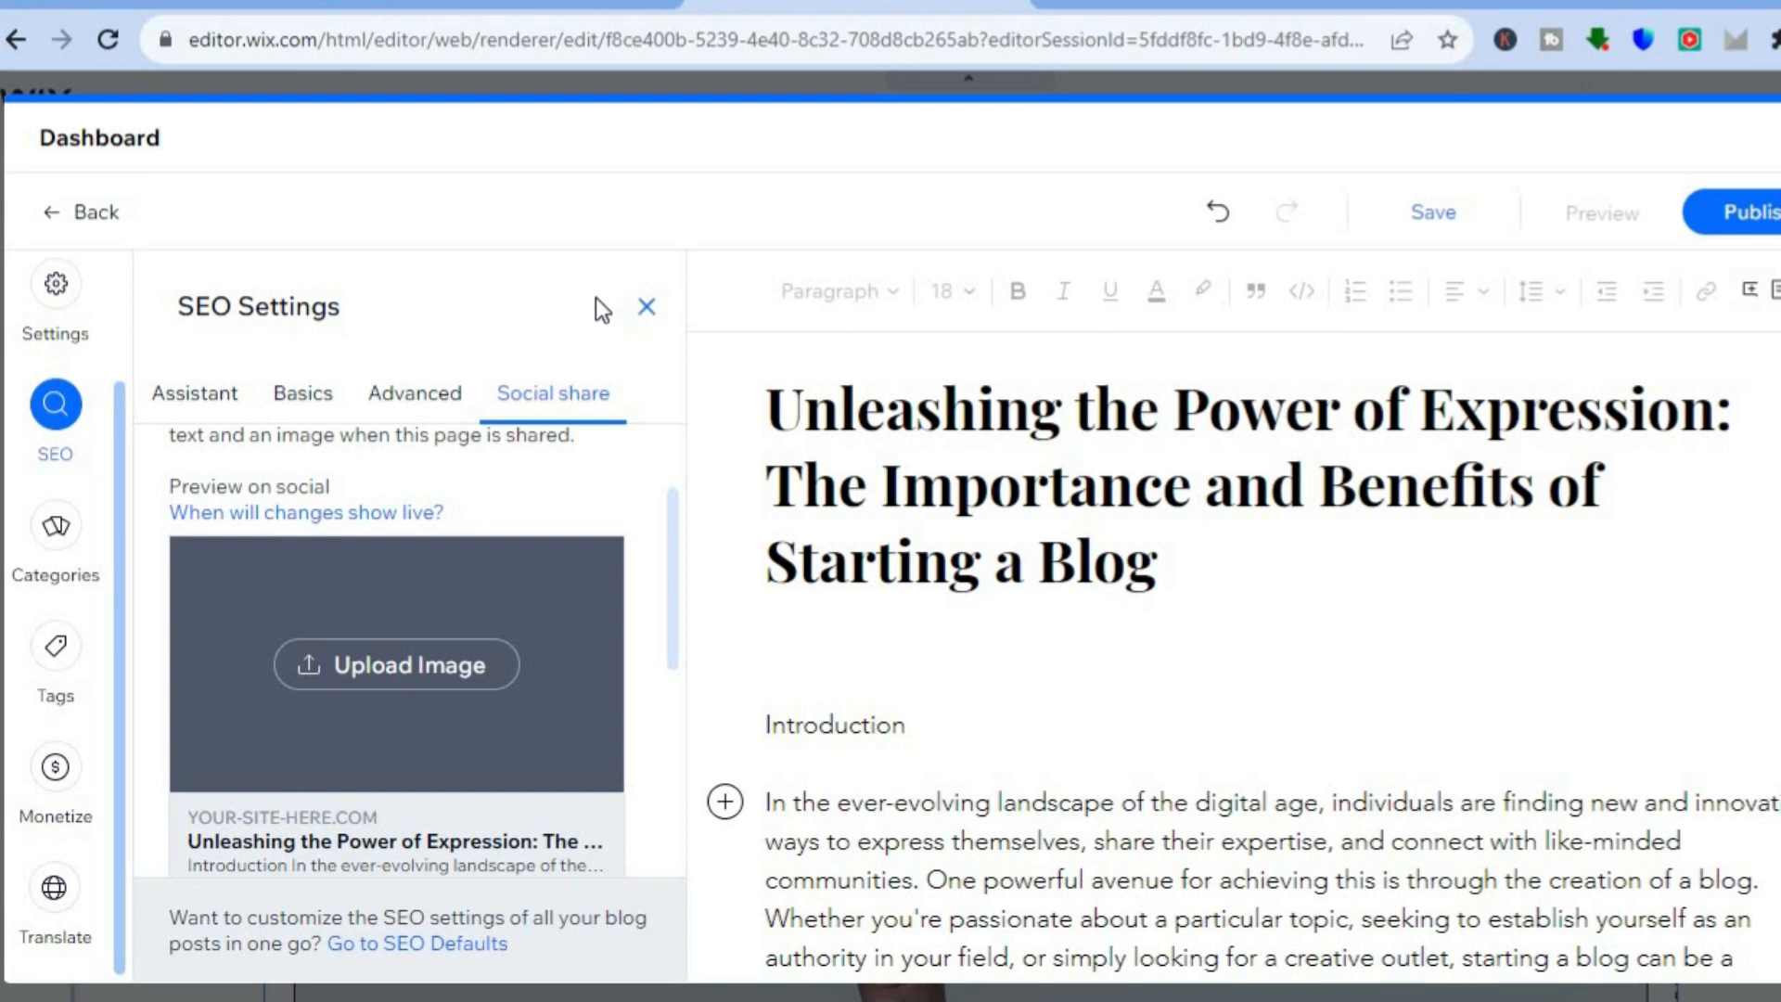
{"action": "left_click", "coordinate": [645, 309]}
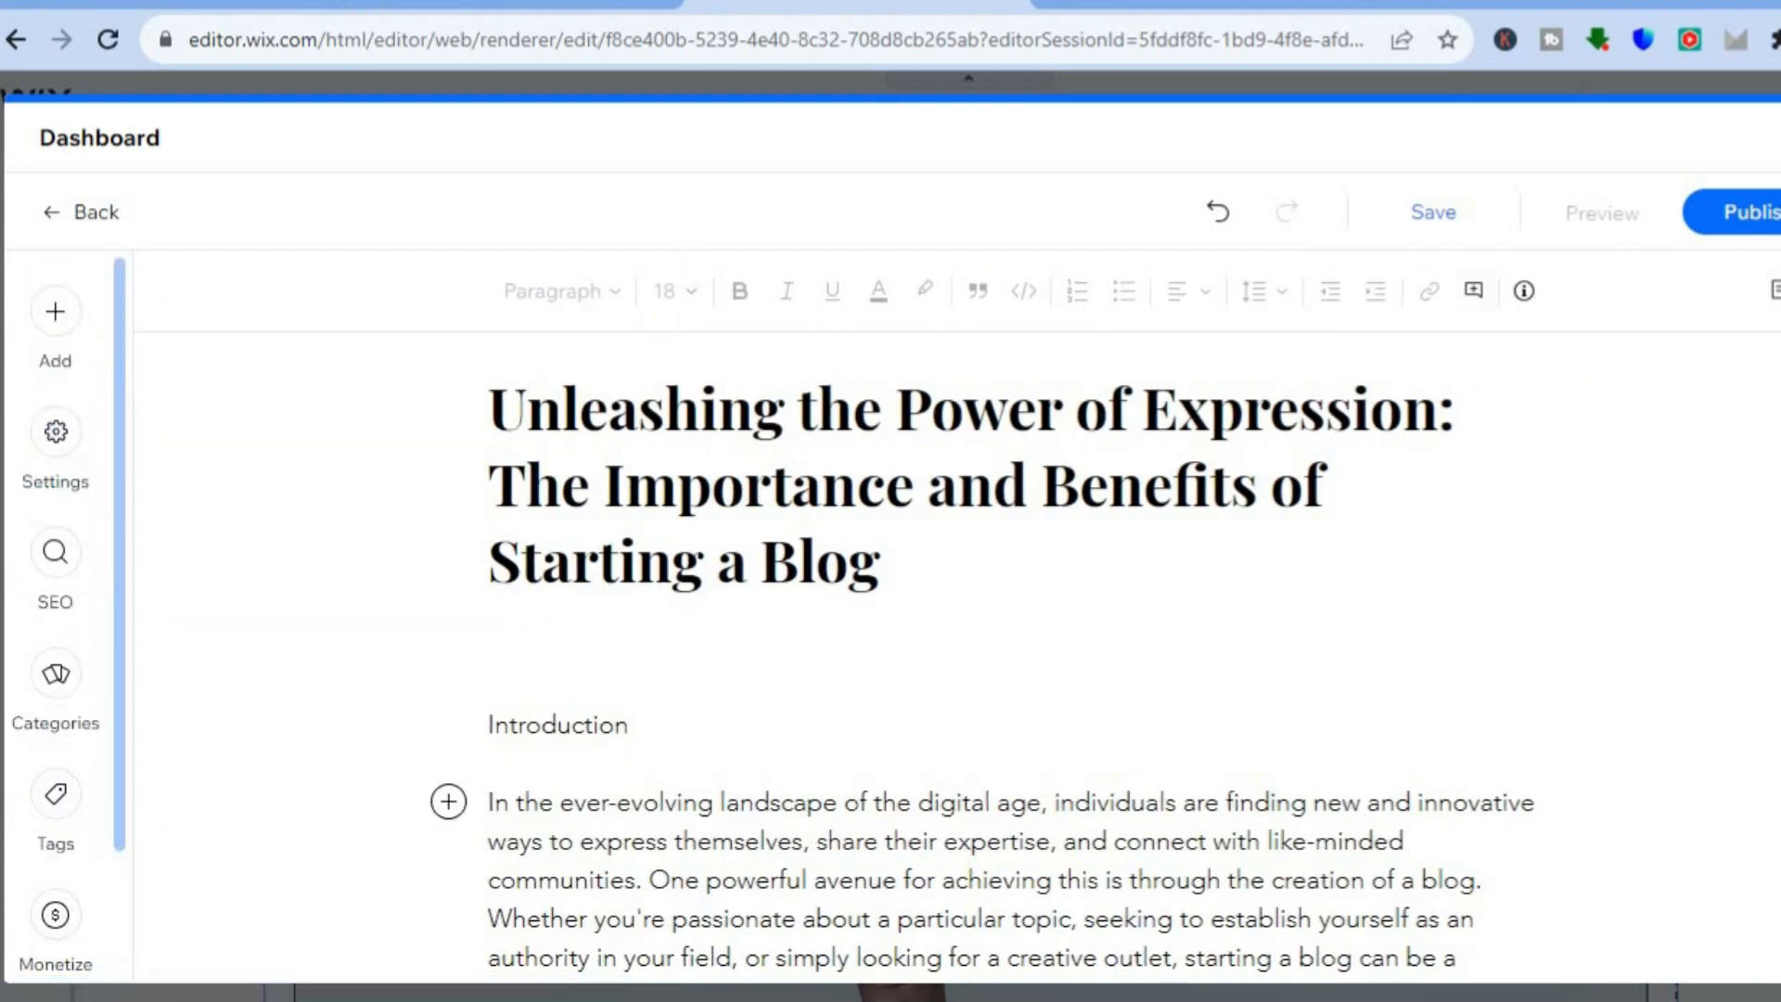
Step: Publish the blog post and postpone publishing the site, returning to the blog overview
{"action": "scroll", "coordinate": [1018, 650], "scroll_direction": "down", "scroll_amount": 20}
{"action": "scroll", "coordinate": [1019, 649], "scroll_direction": "up", "scroll_amount": 20}
{"action": "left_click", "coordinate": [1780, 213]}
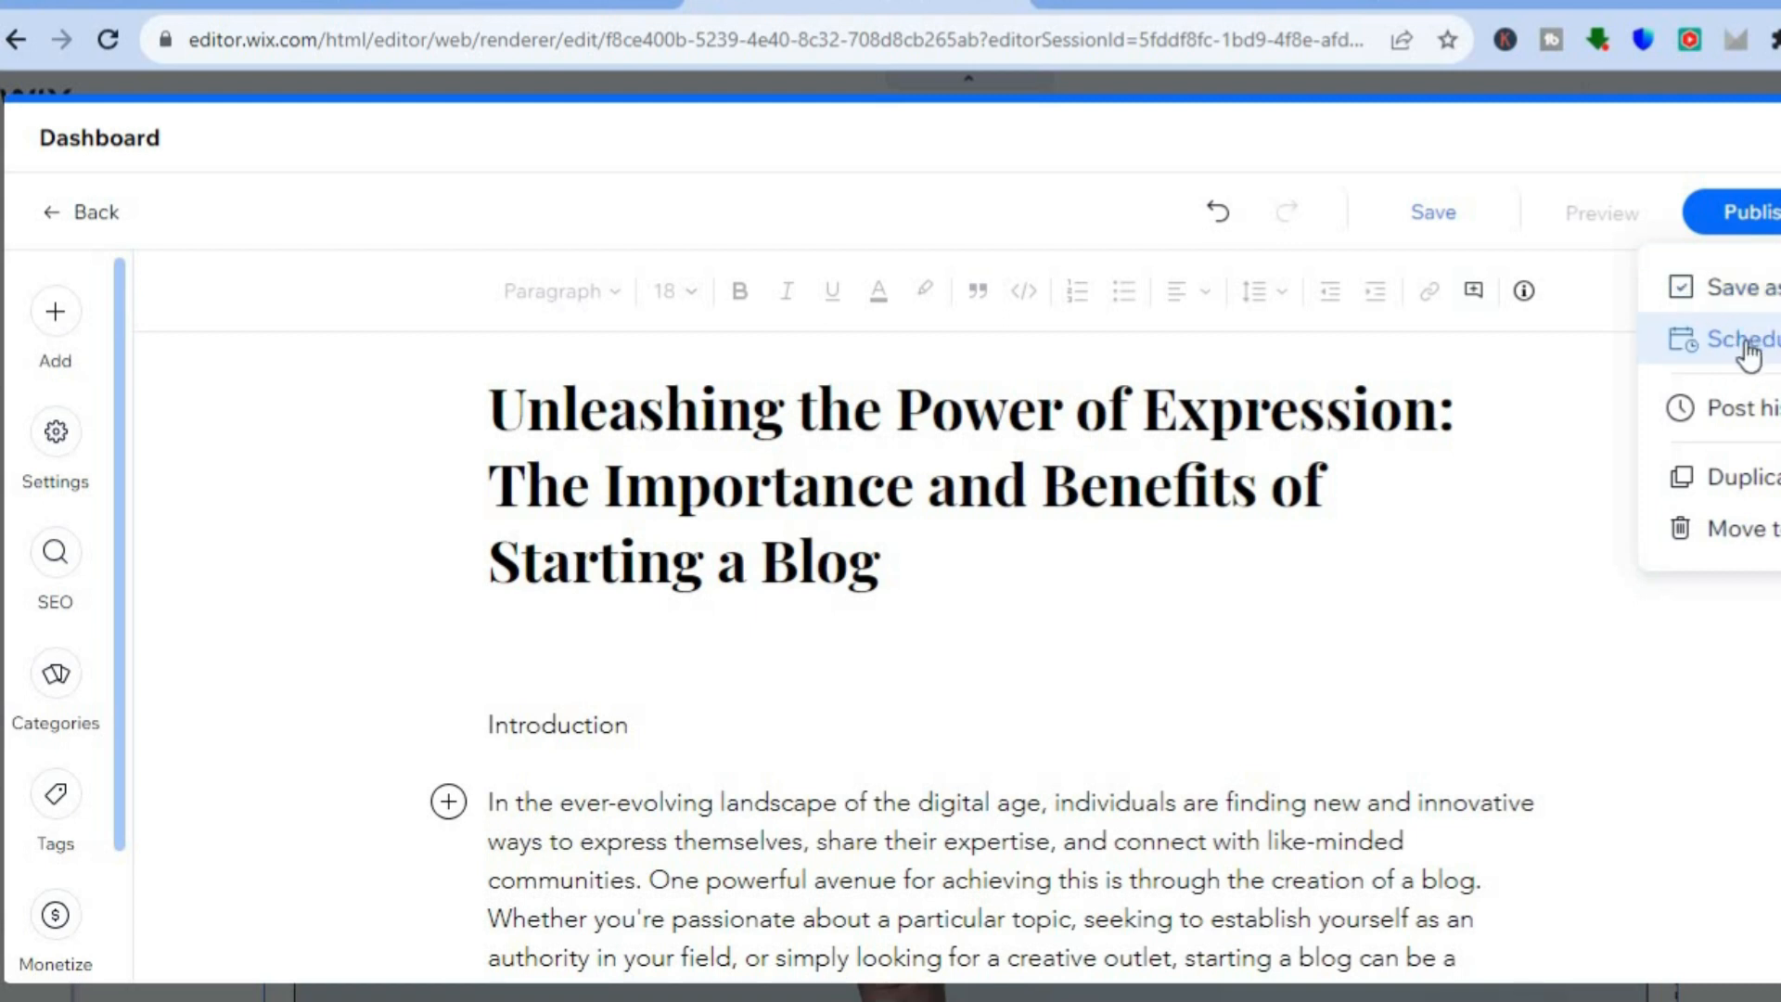
{"action": "left_click", "coordinate": [1576, 390]}
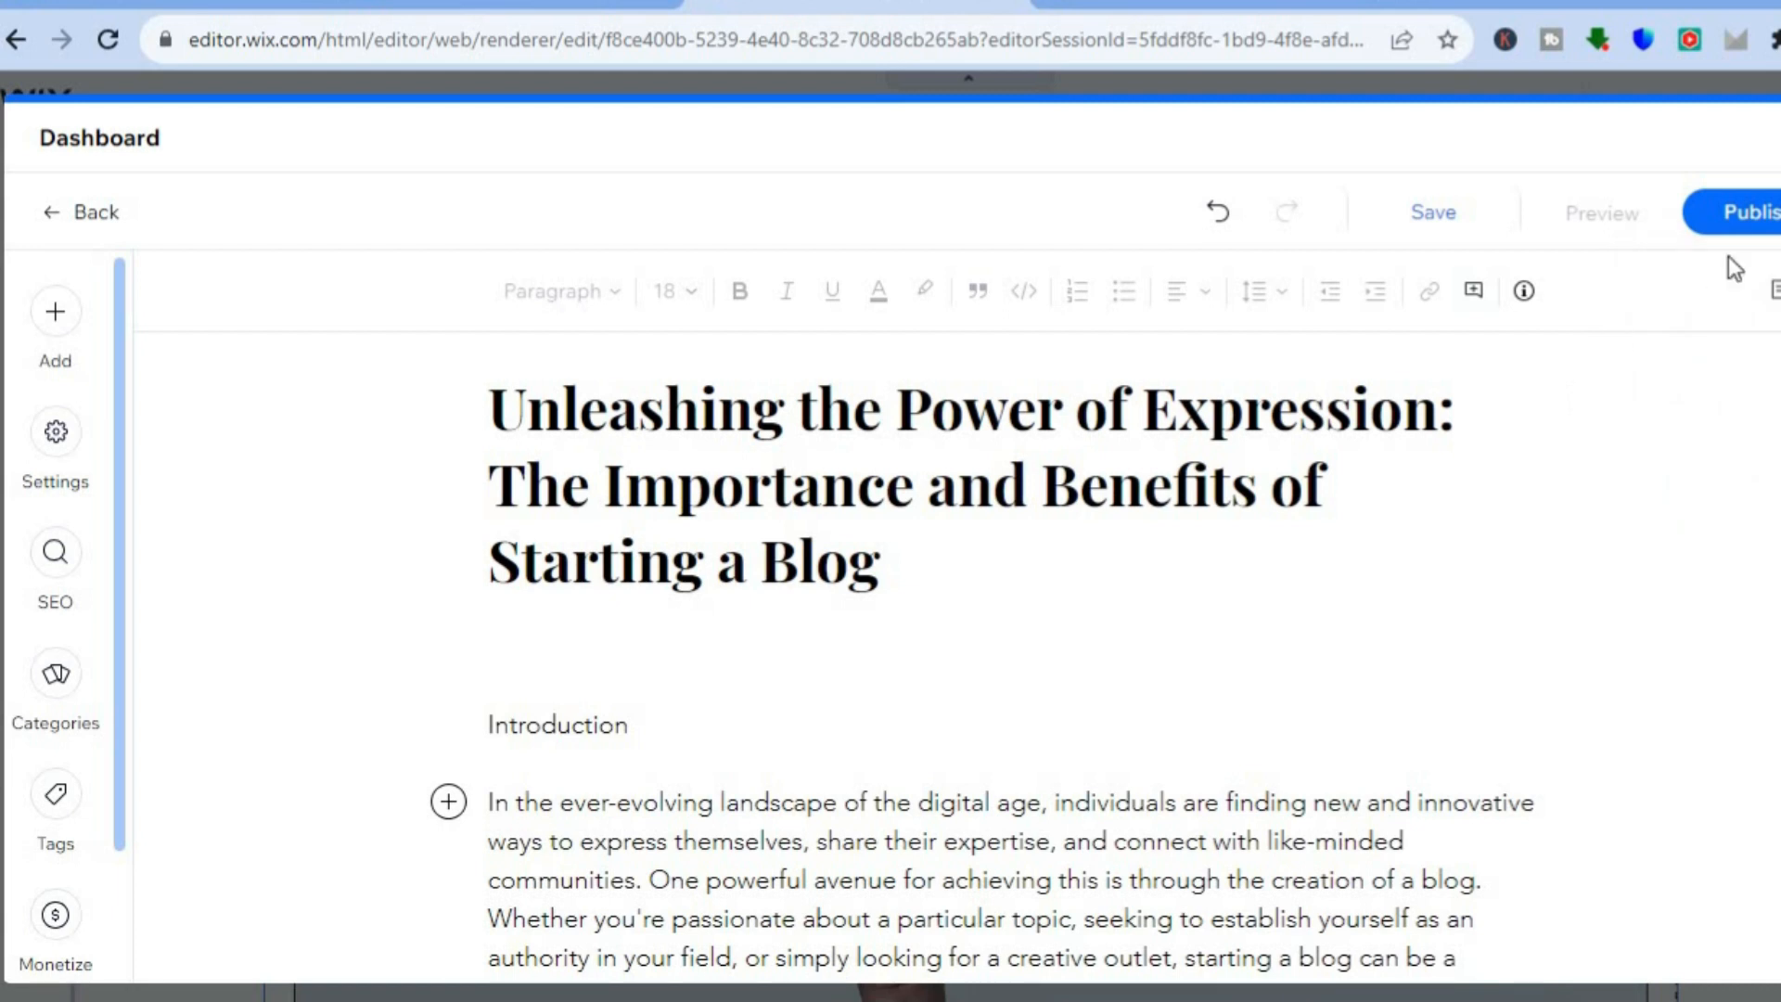
{"action": "left_click", "coordinate": [1753, 211]}
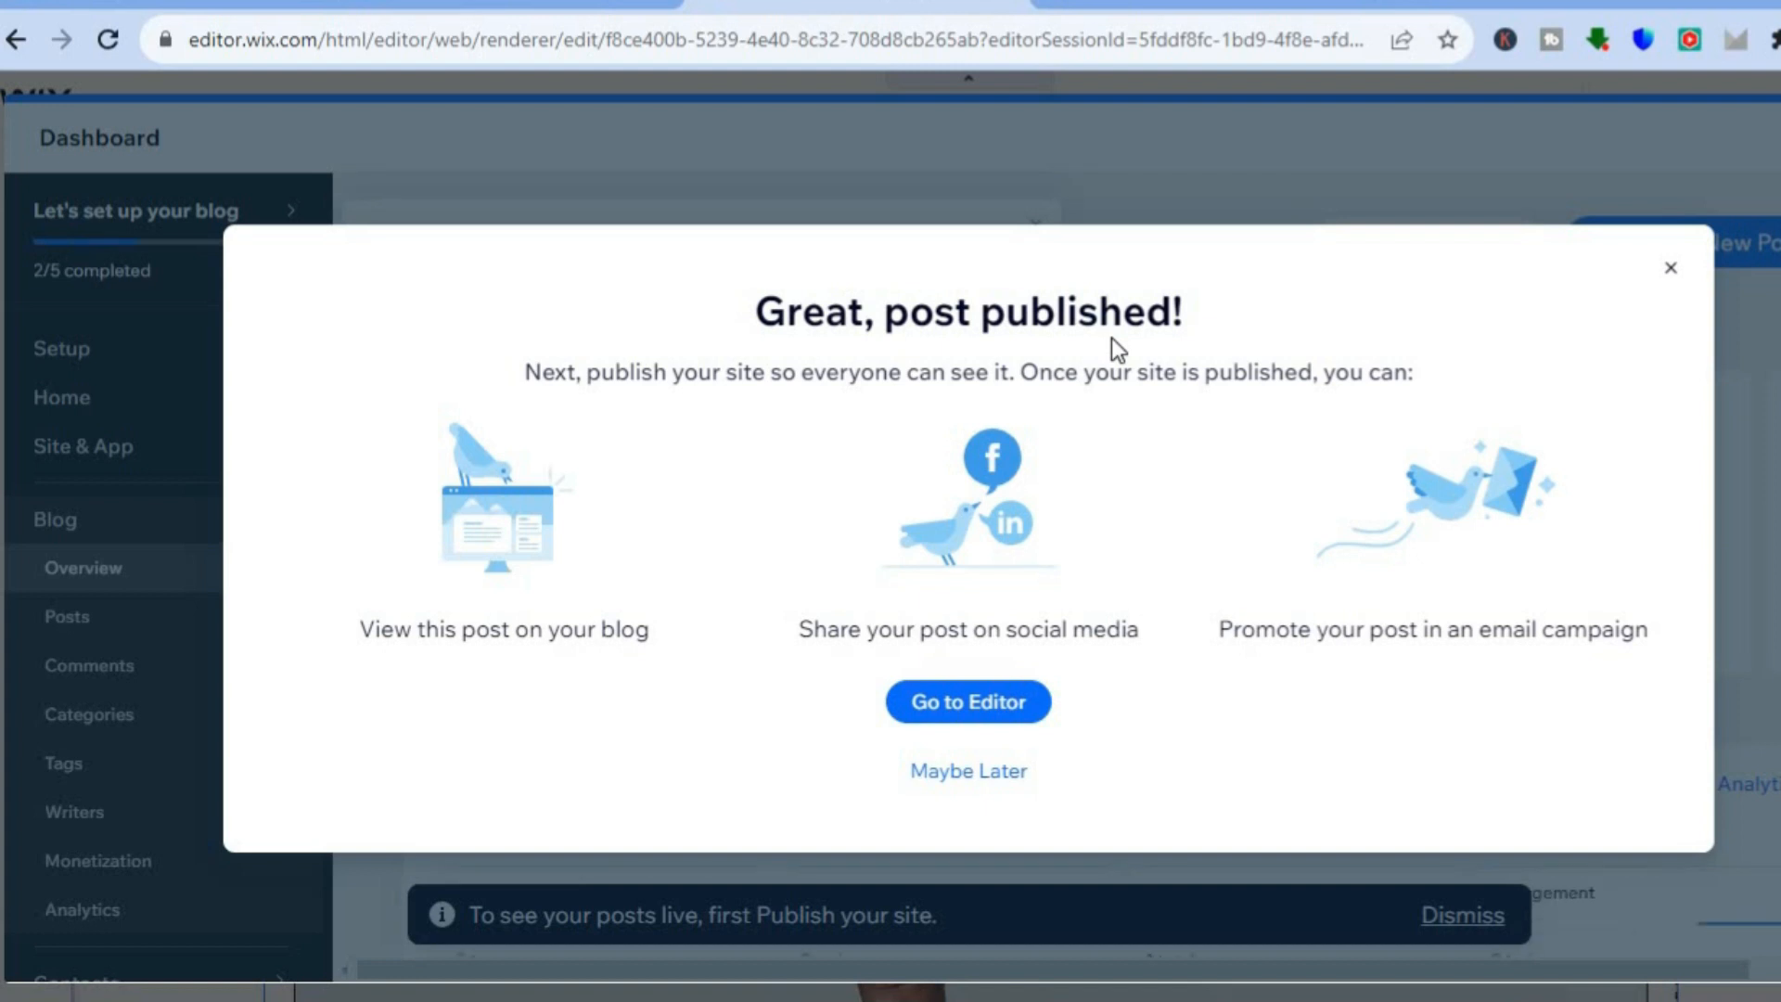
{"action": "left_click", "coordinate": [980, 776]}
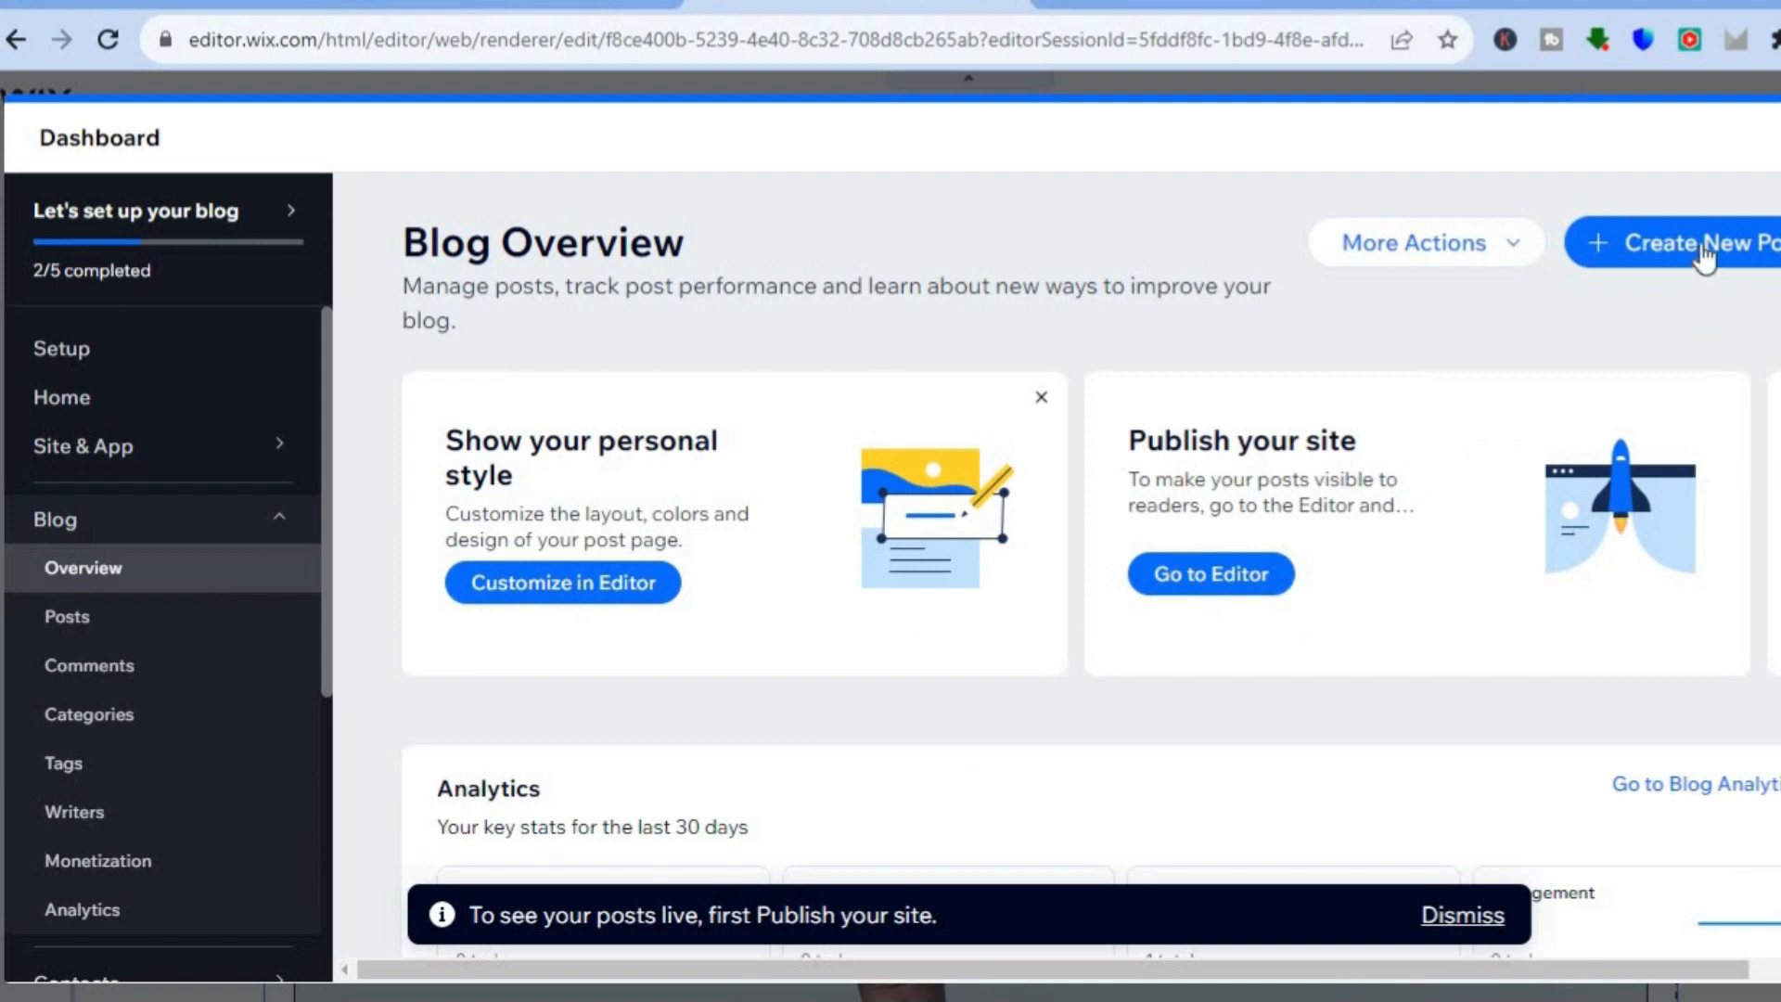
{"action": "scroll", "coordinate": [1091, 571], "scroll_direction": "down", "scroll_amount": 4}
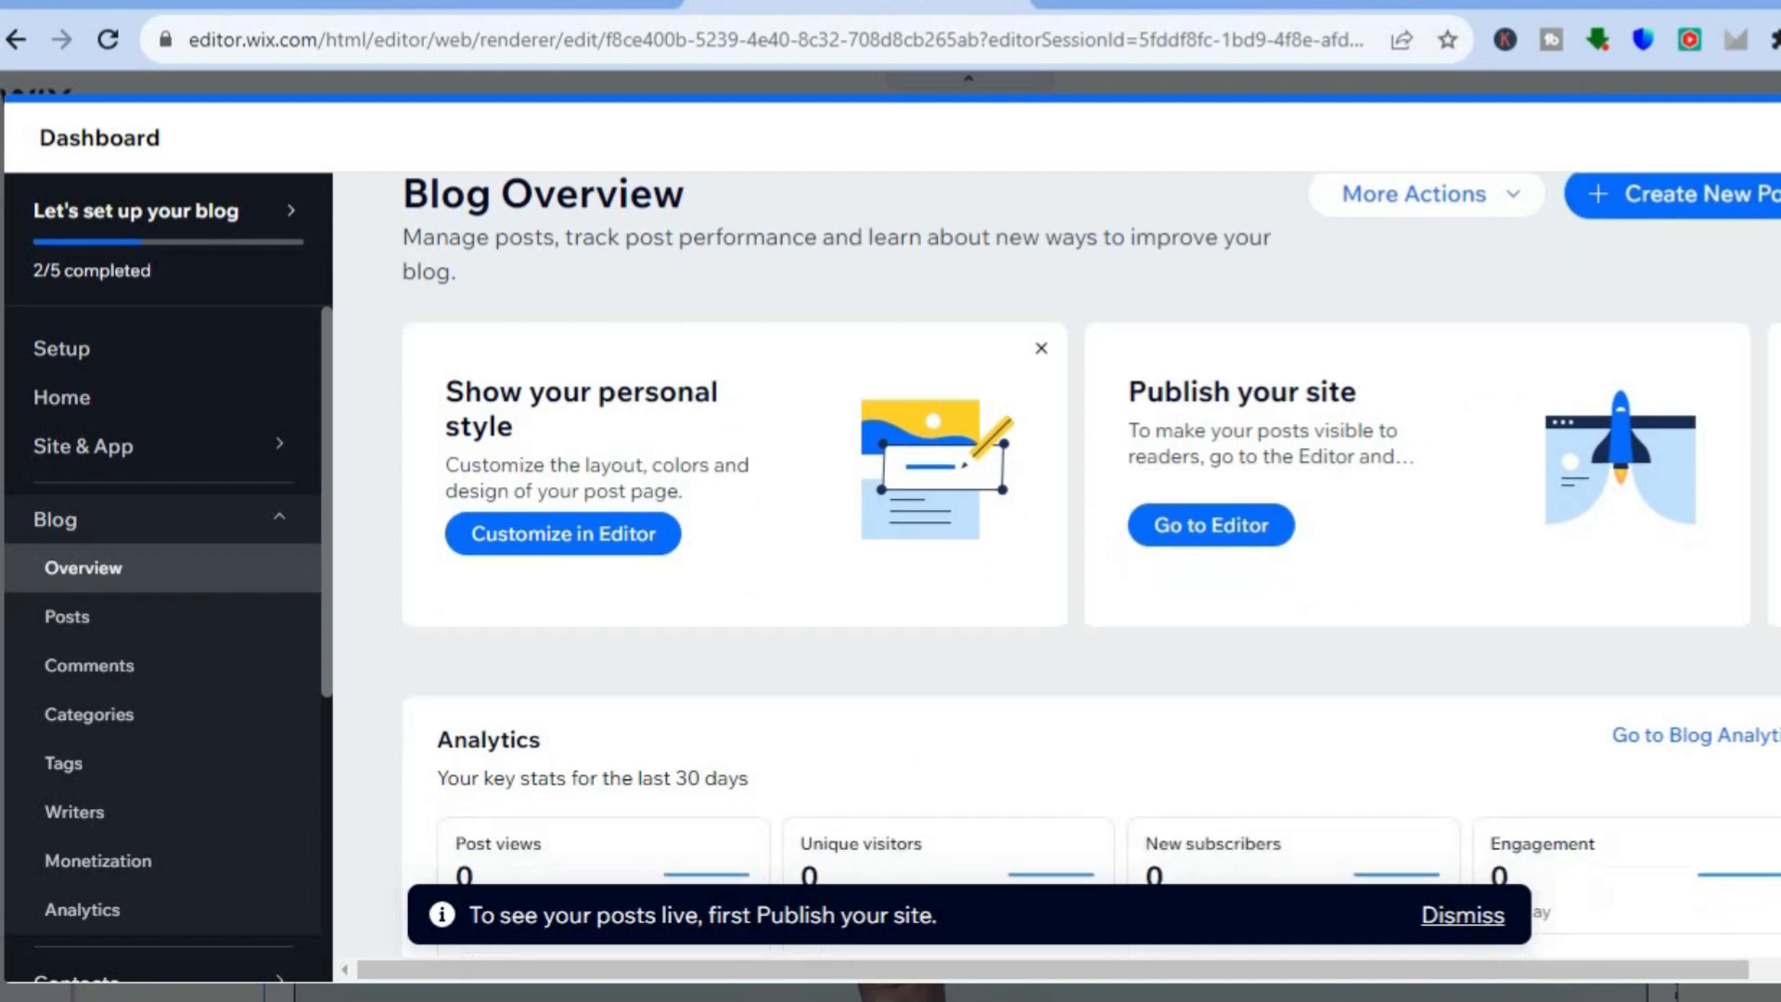
Step: Examine the blog overview's analytics, last published posts, post templates and blogging tools
{"action": "scroll", "coordinate": [1256, 492], "scroll_direction": "down", "scroll_amount": 1}
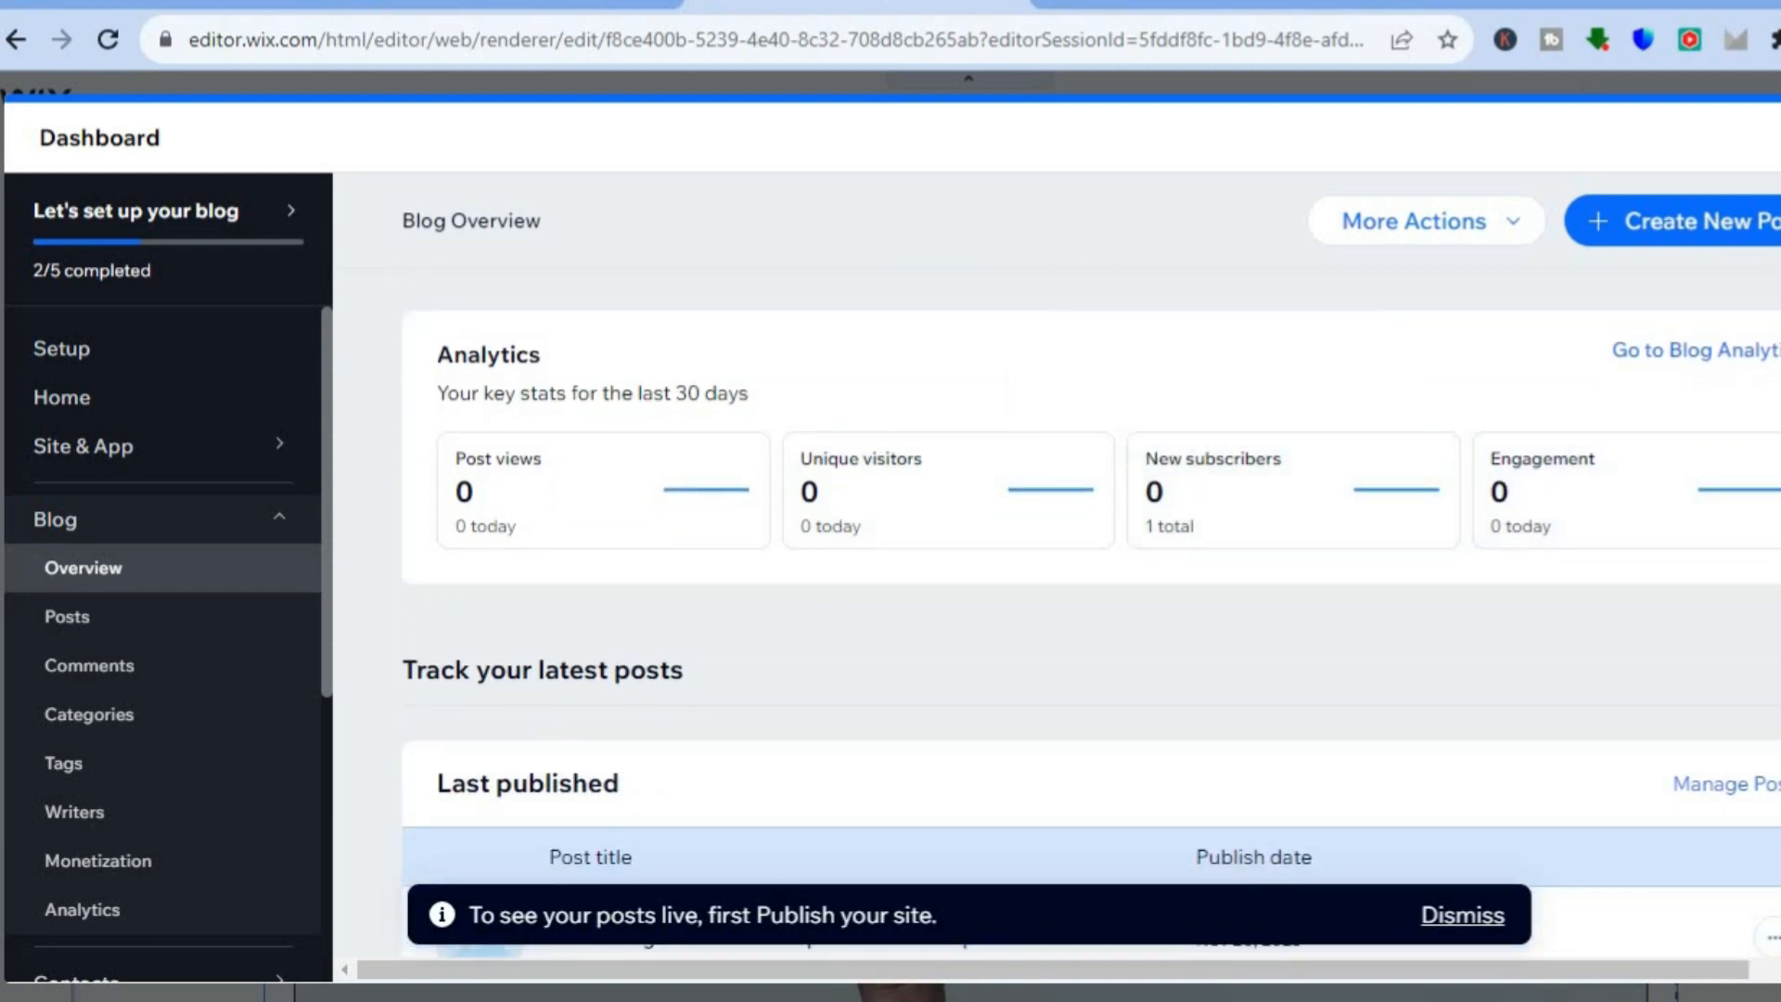
{"action": "scroll", "coordinate": [1091, 616], "scroll_direction": "down", "scroll_amount": 4}
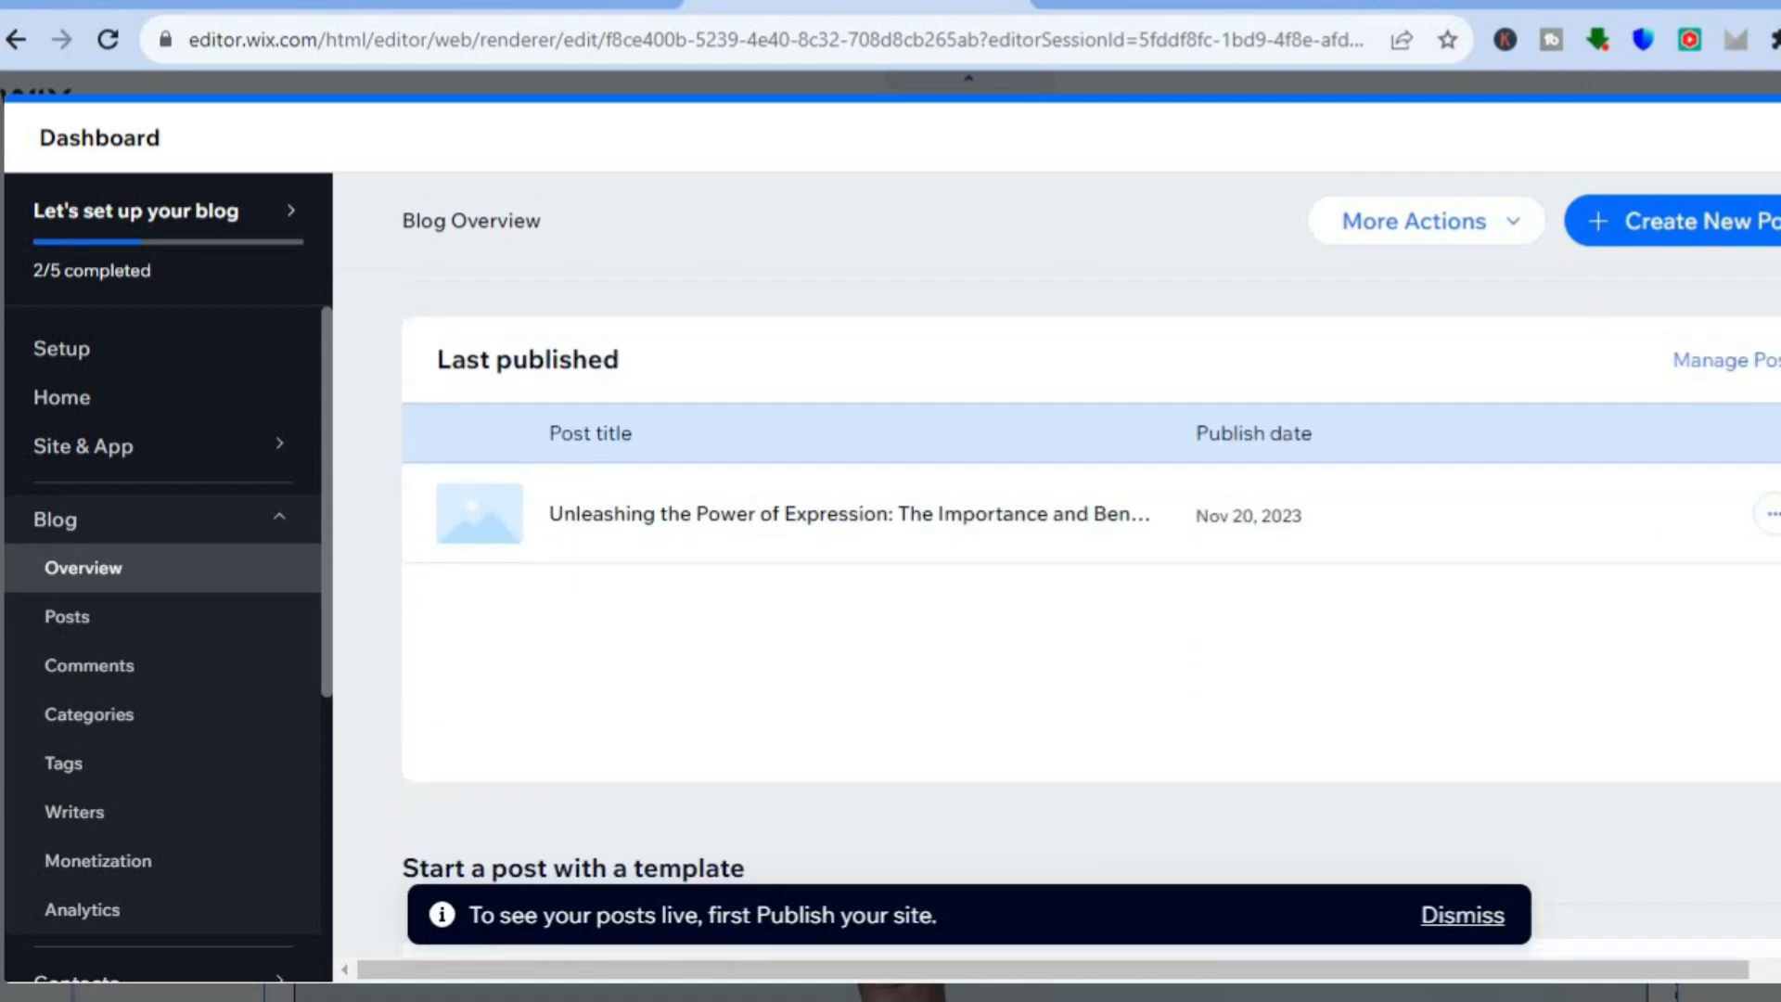
{"action": "scroll", "coordinate": [1091, 616], "scroll_direction": "down", "scroll_amount": 2}
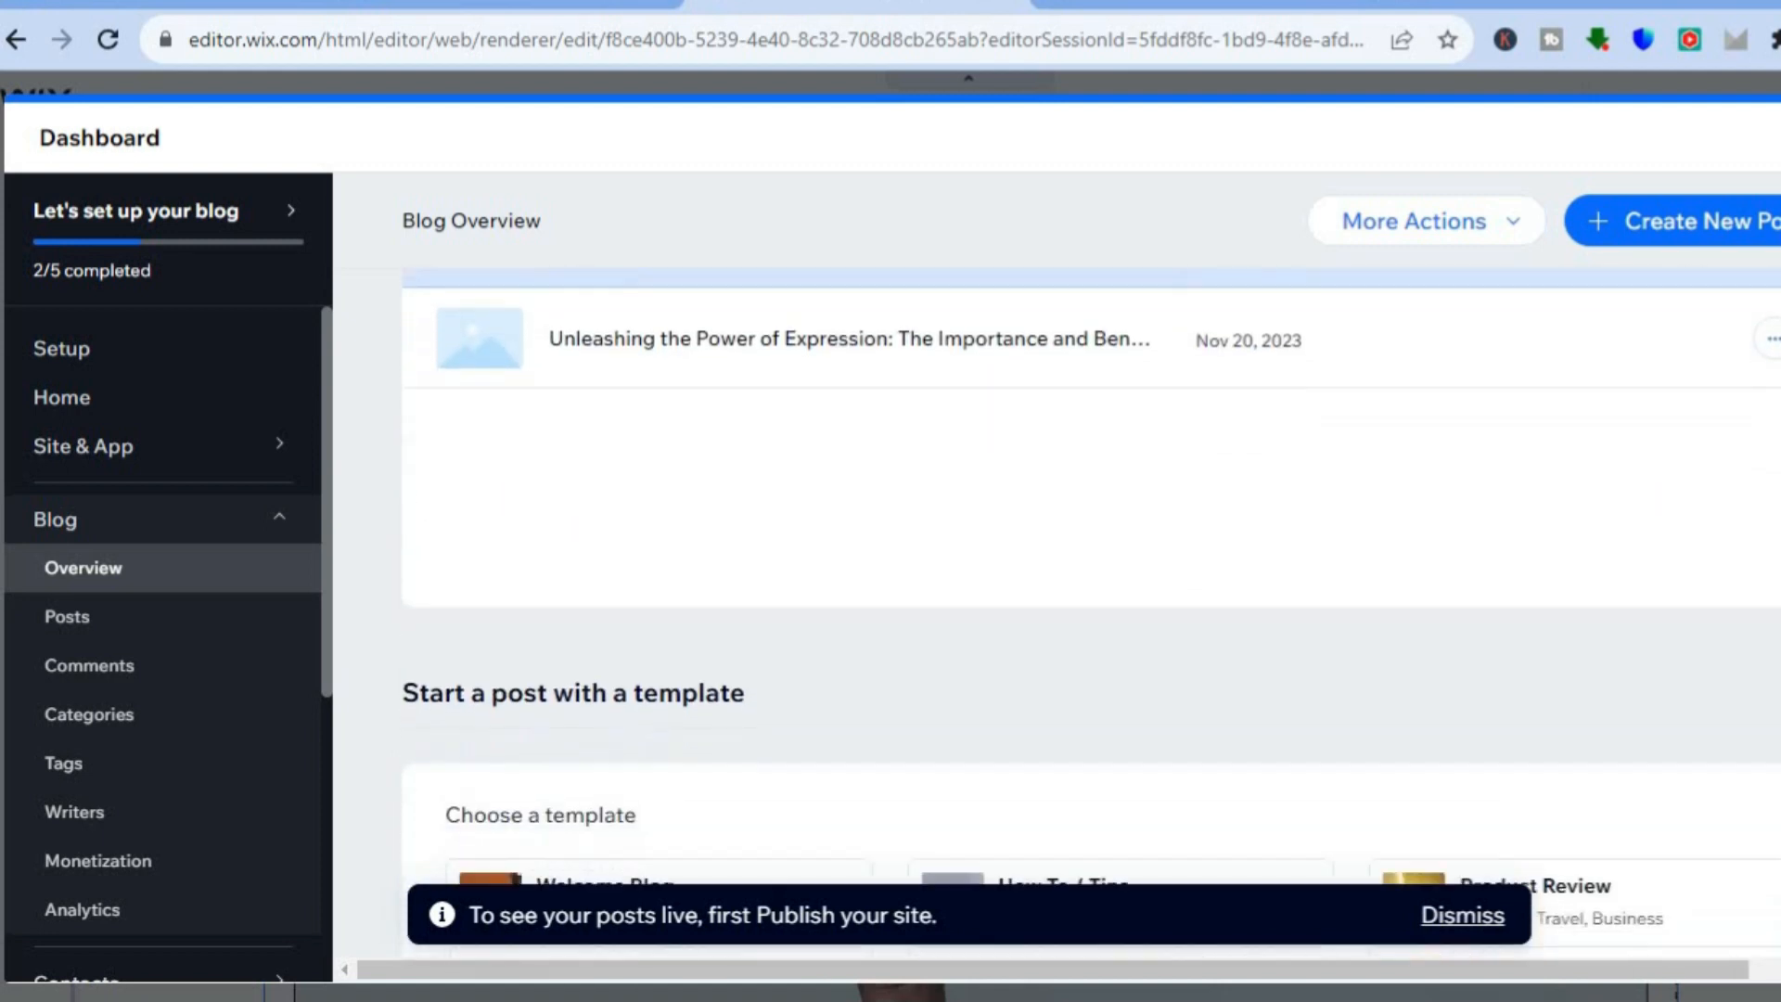
{"action": "scroll", "coordinate": [1091, 616], "scroll_direction": "down", "scroll_amount": 1}
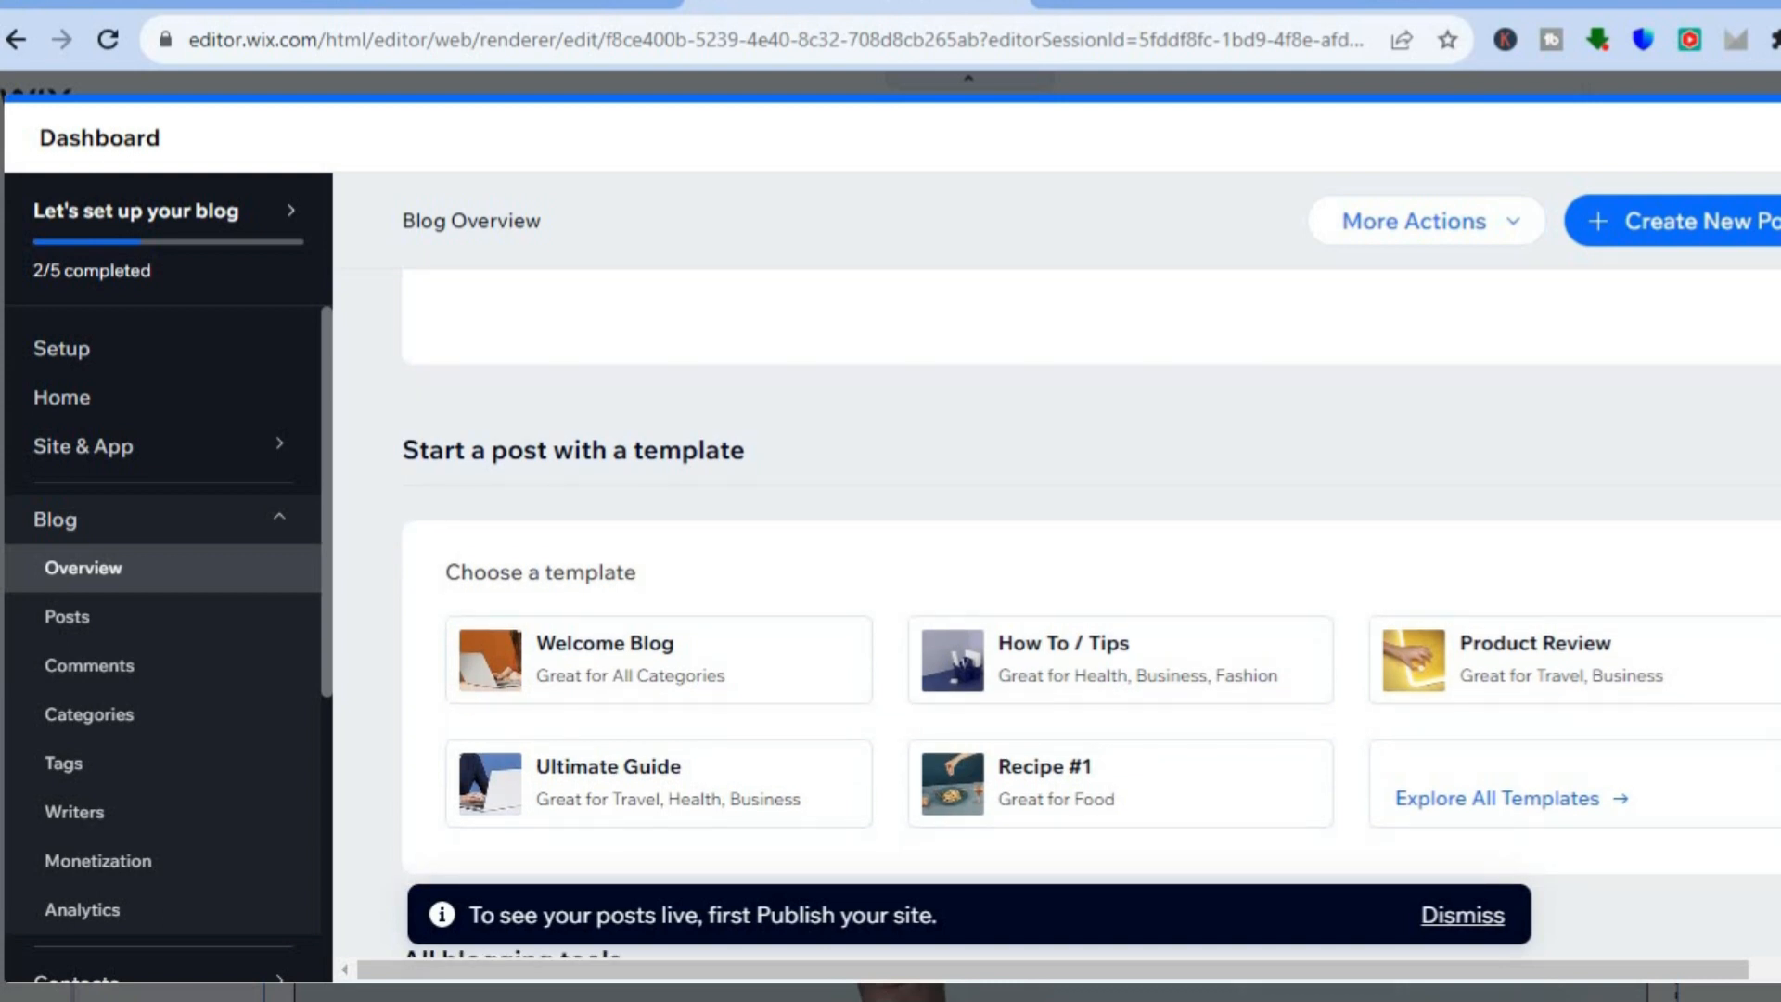
{"action": "scroll", "coordinate": [1091, 616], "scroll_direction": "down", "scroll_amount": 2}
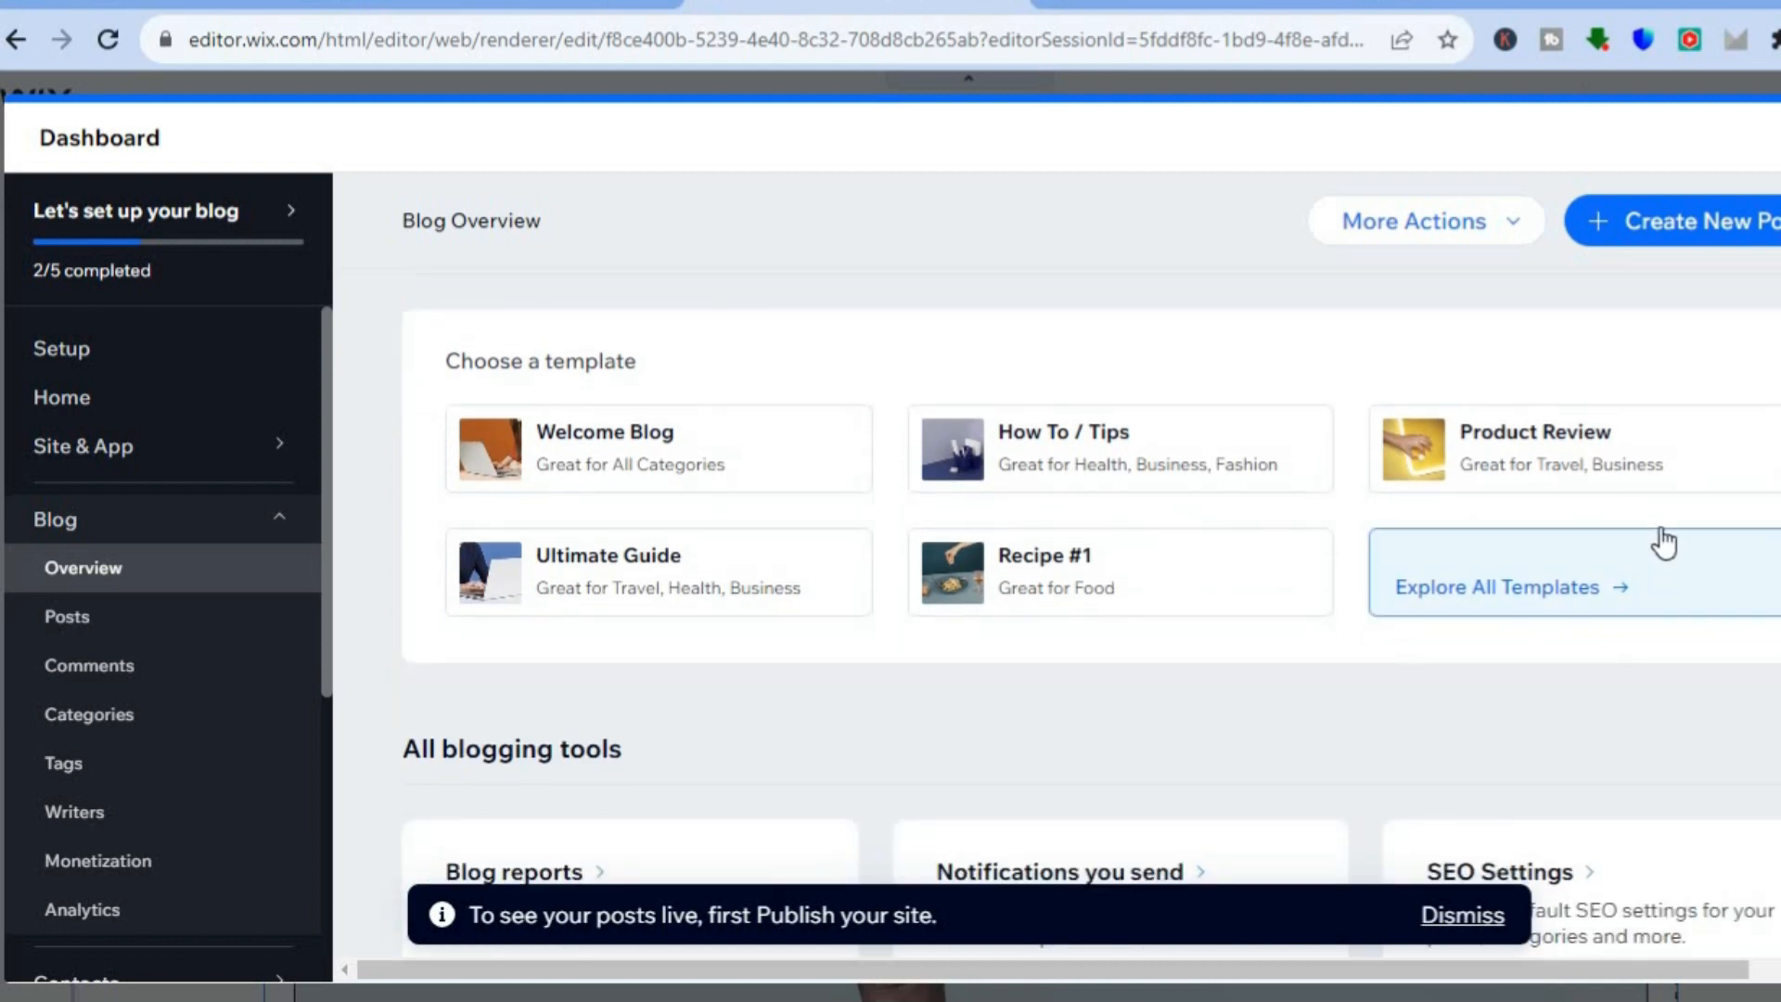
{"action": "mouse_move", "coordinate": [1597, 486]}
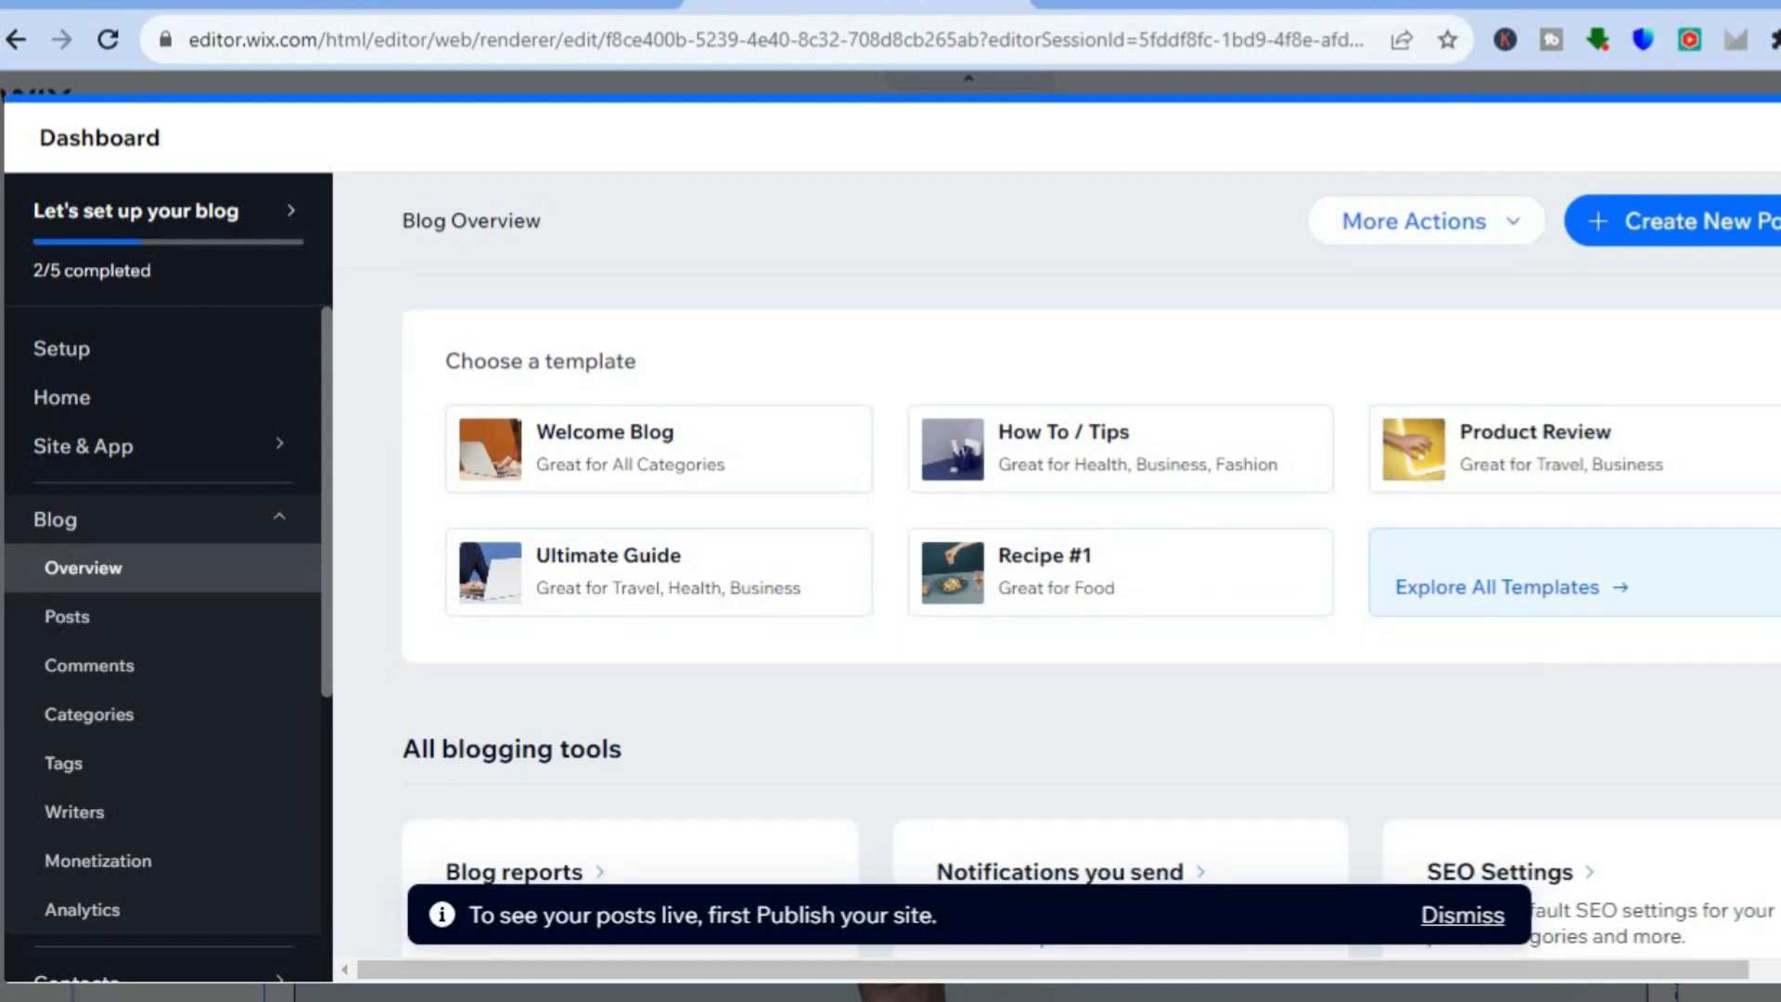
{"action": "scroll", "coordinate": [1091, 612], "scroll_direction": "down", "scroll_amount": 4}
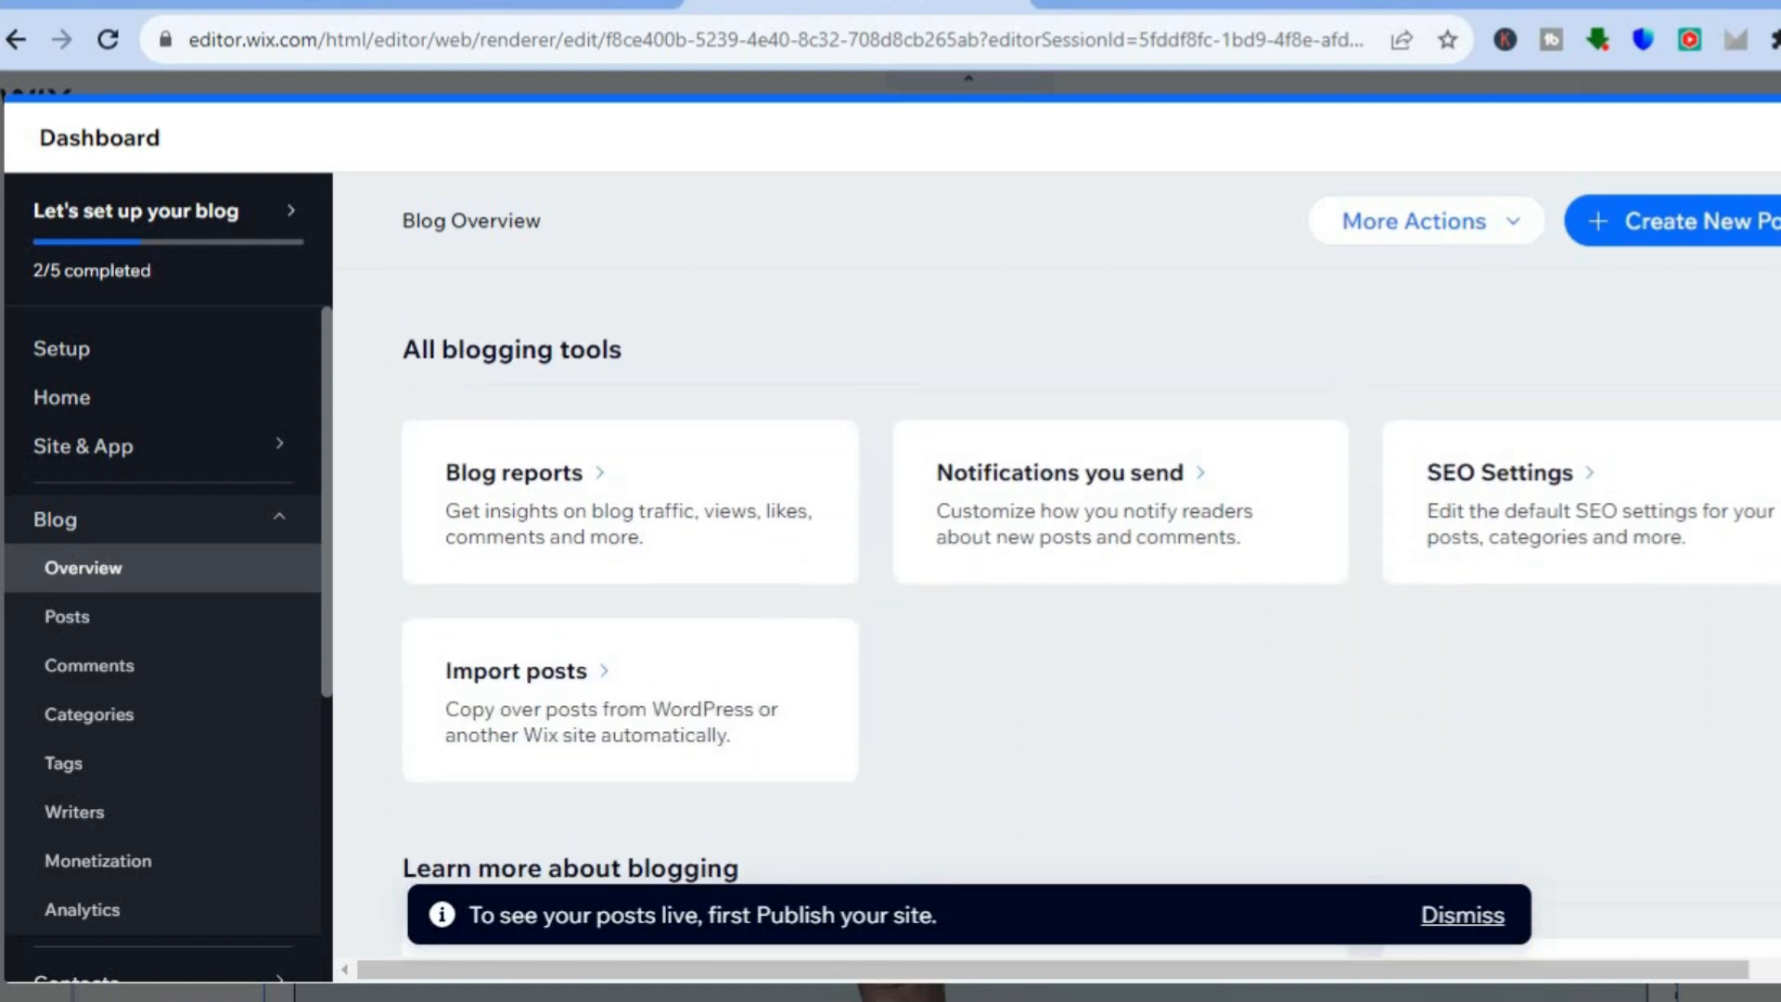
{"action": "scroll", "coordinate": [1133, 529], "scroll_direction": "up", "scroll_amount": 4}
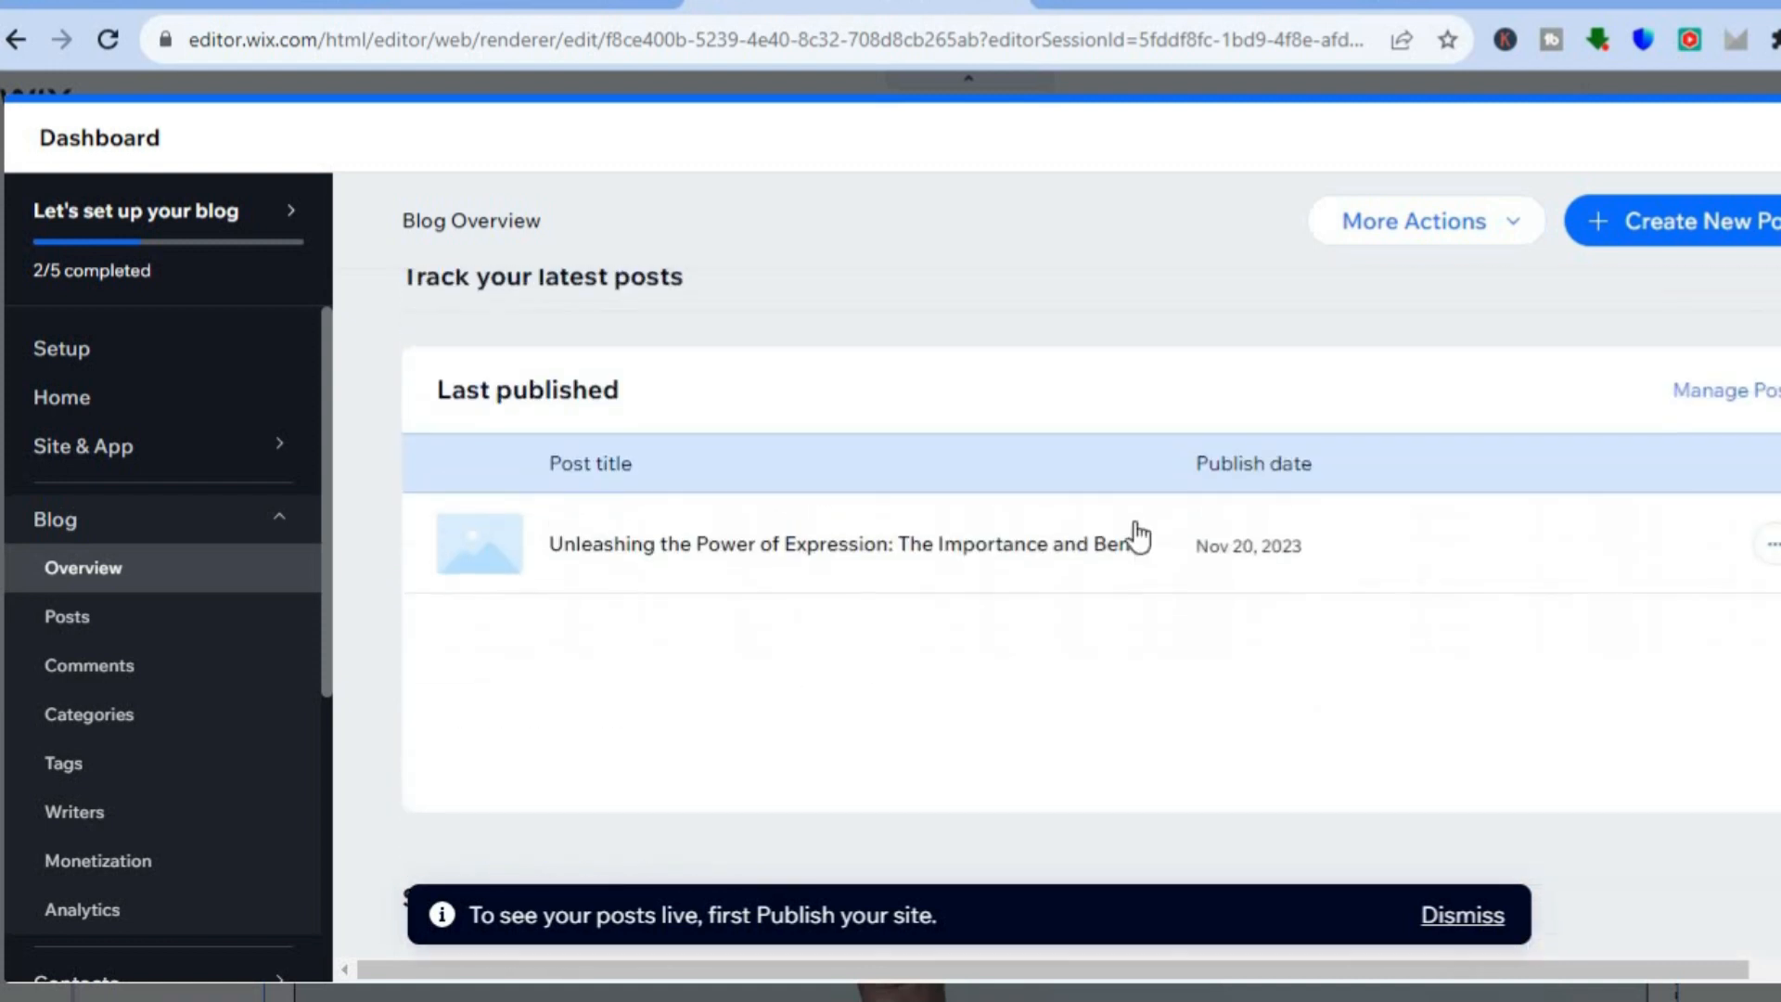
Step: Examine the blog's Comments page and the rest of the dashboard navigation, and return to the site editor
{"action": "left_click", "coordinate": [179, 669]}
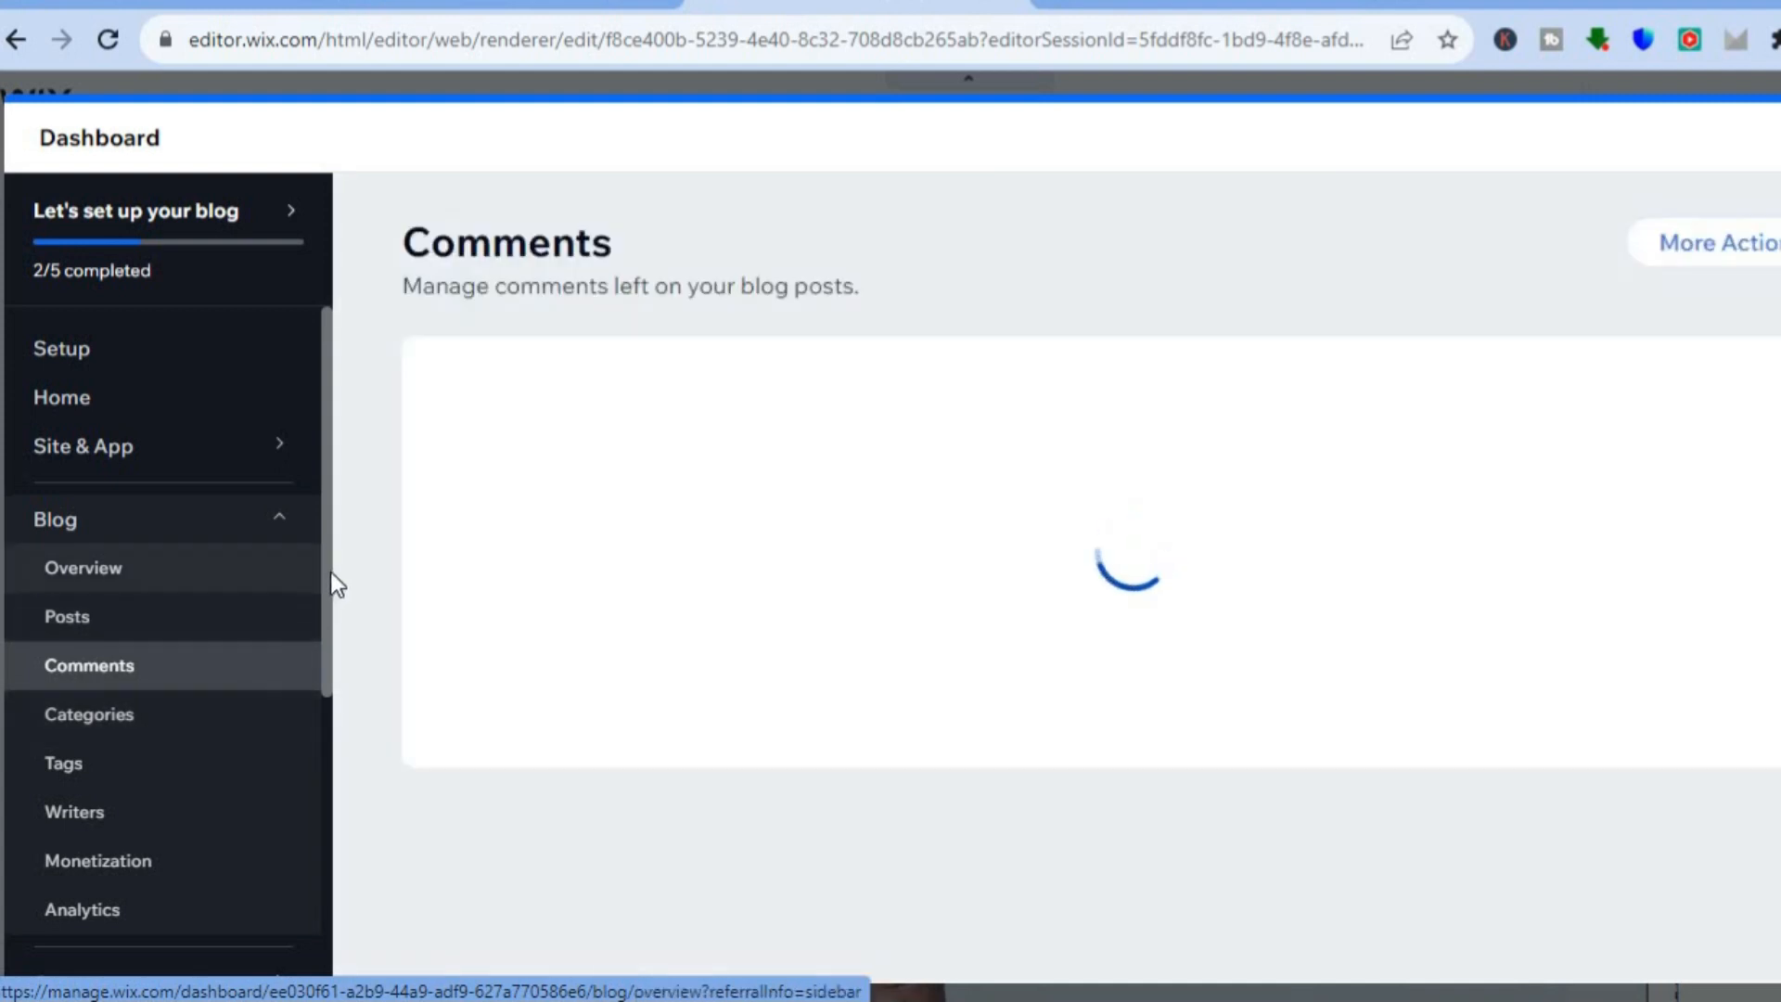
{"action": "scroll", "coordinate": [329, 719], "scroll_direction": "down", "scroll_amount": 5}
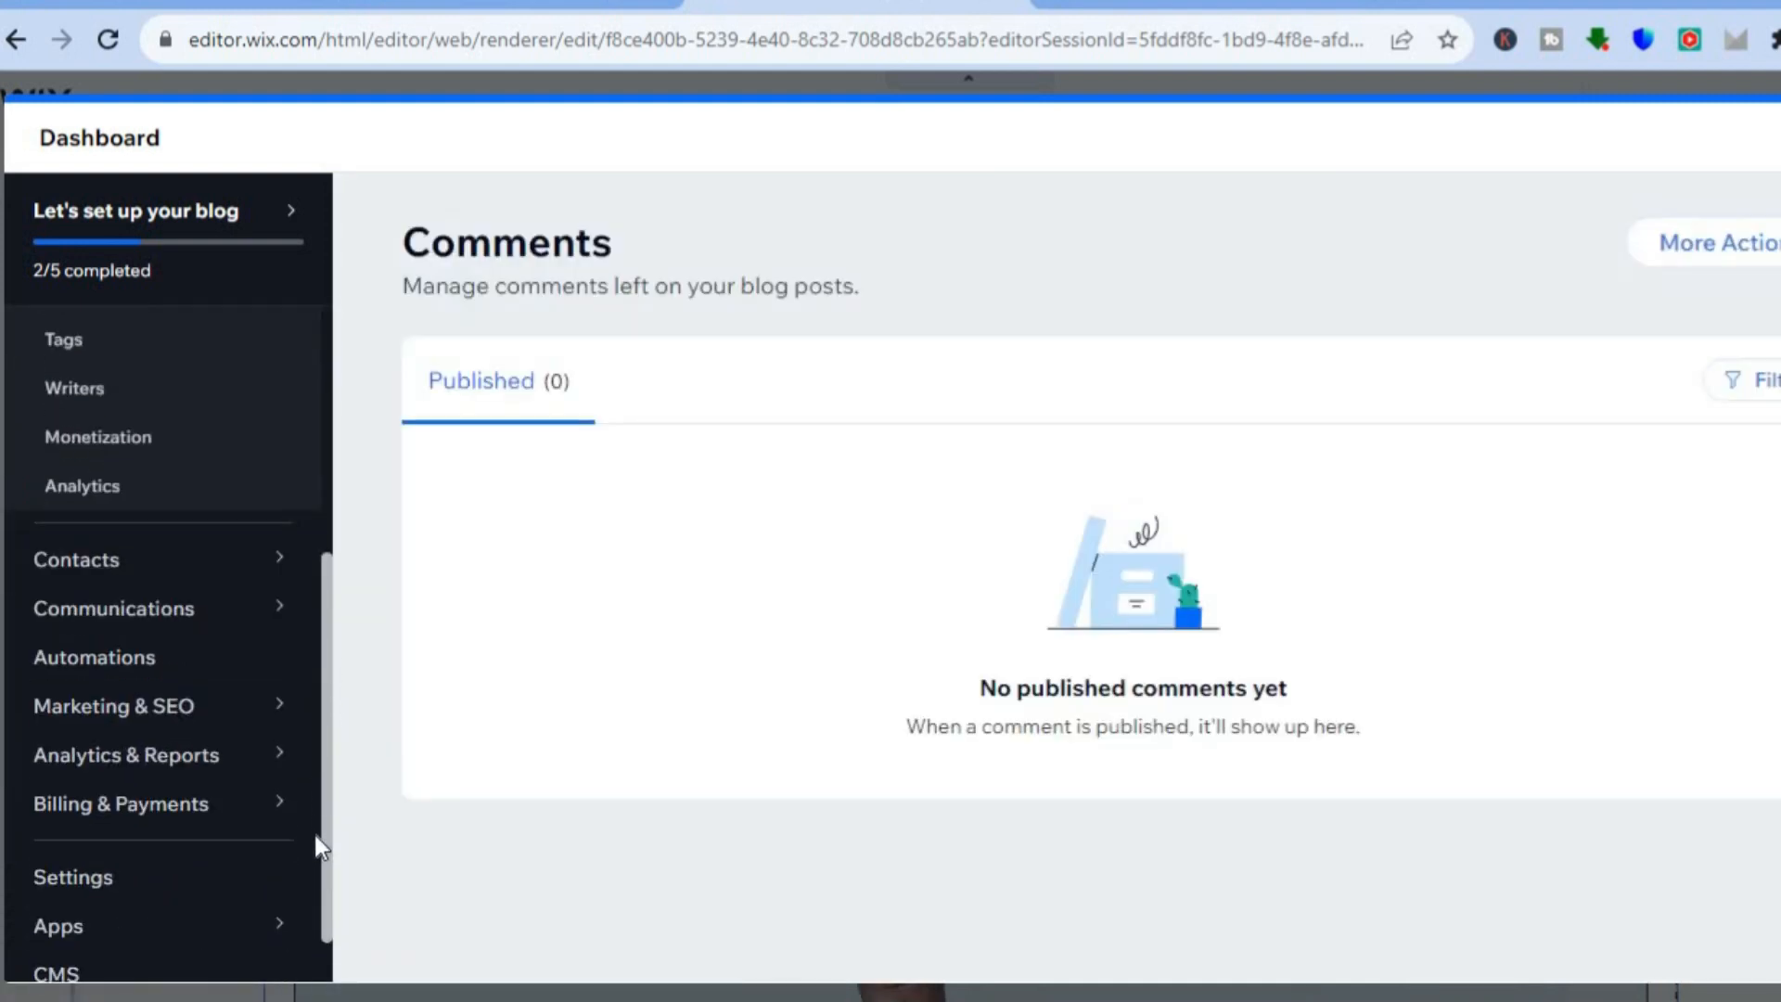
{"action": "scroll", "coordinate": [316, 649], "scroll_direction": "up", "scroll_amount": 1}
{"action": "scroll", "coordinate": [311, 506], "scroll_direction": "up", "scroll_amount": 4}
{"action": "mouse_move", "coordinate": [320, 469]}
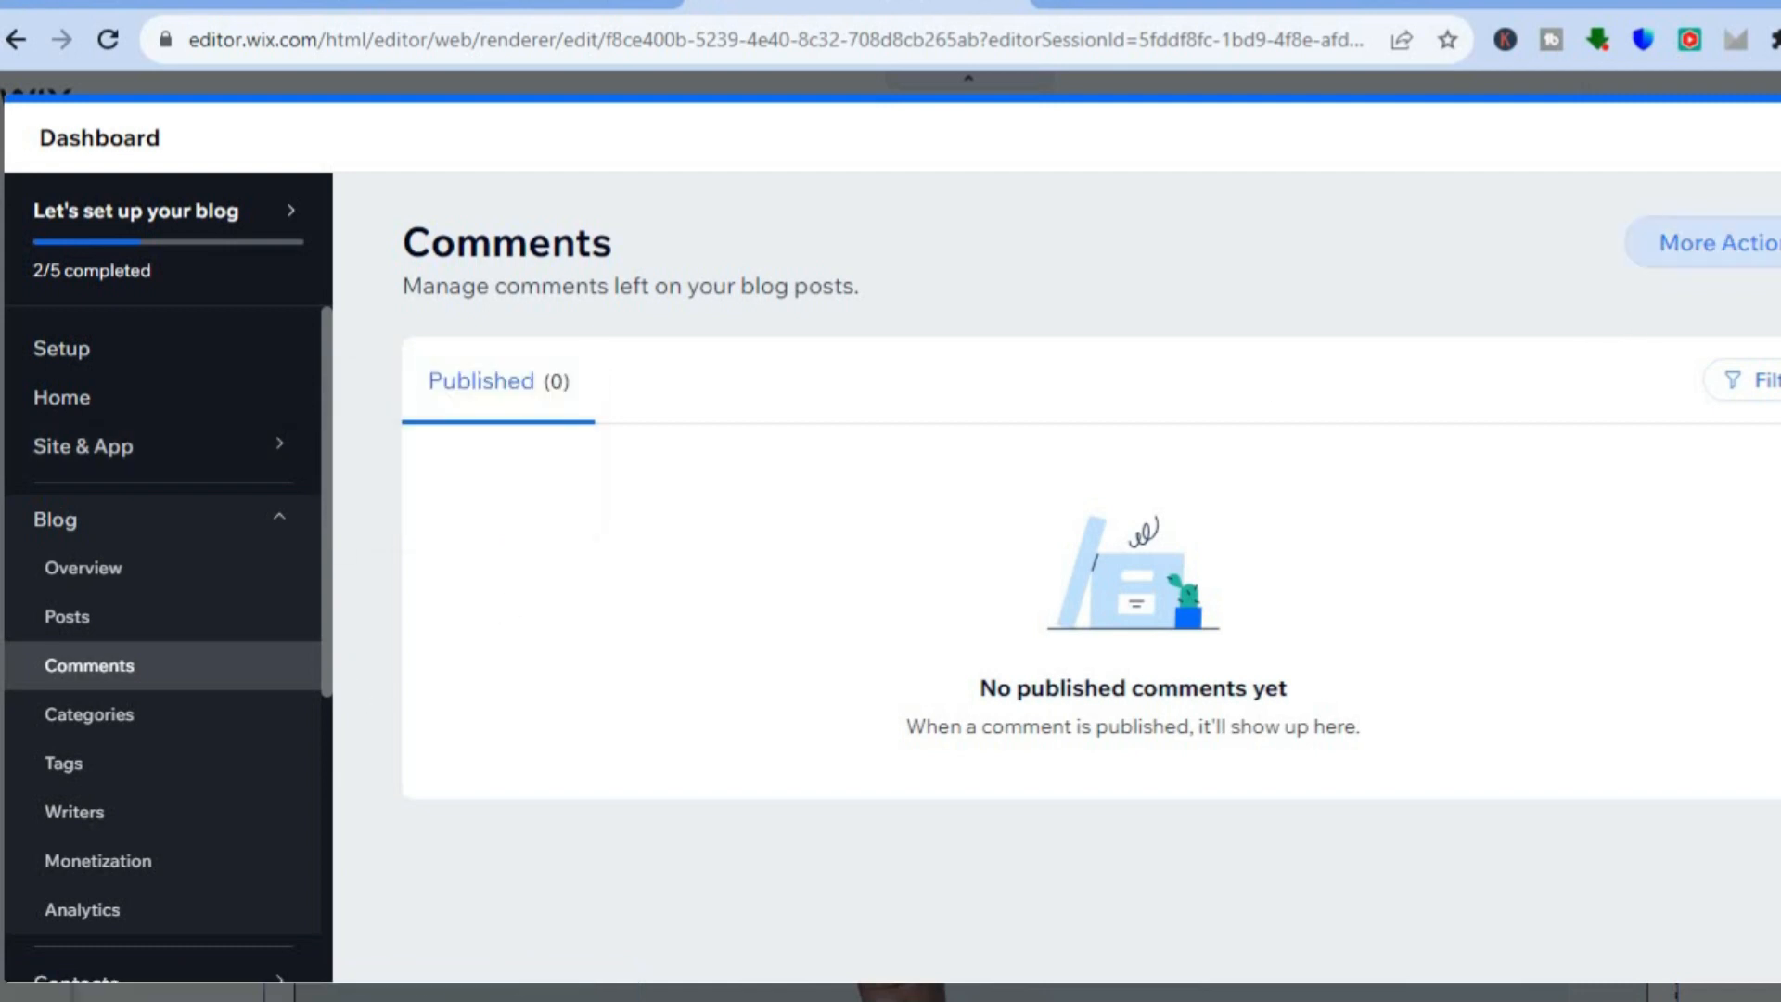
{"action": "key", "text": "Escape"}
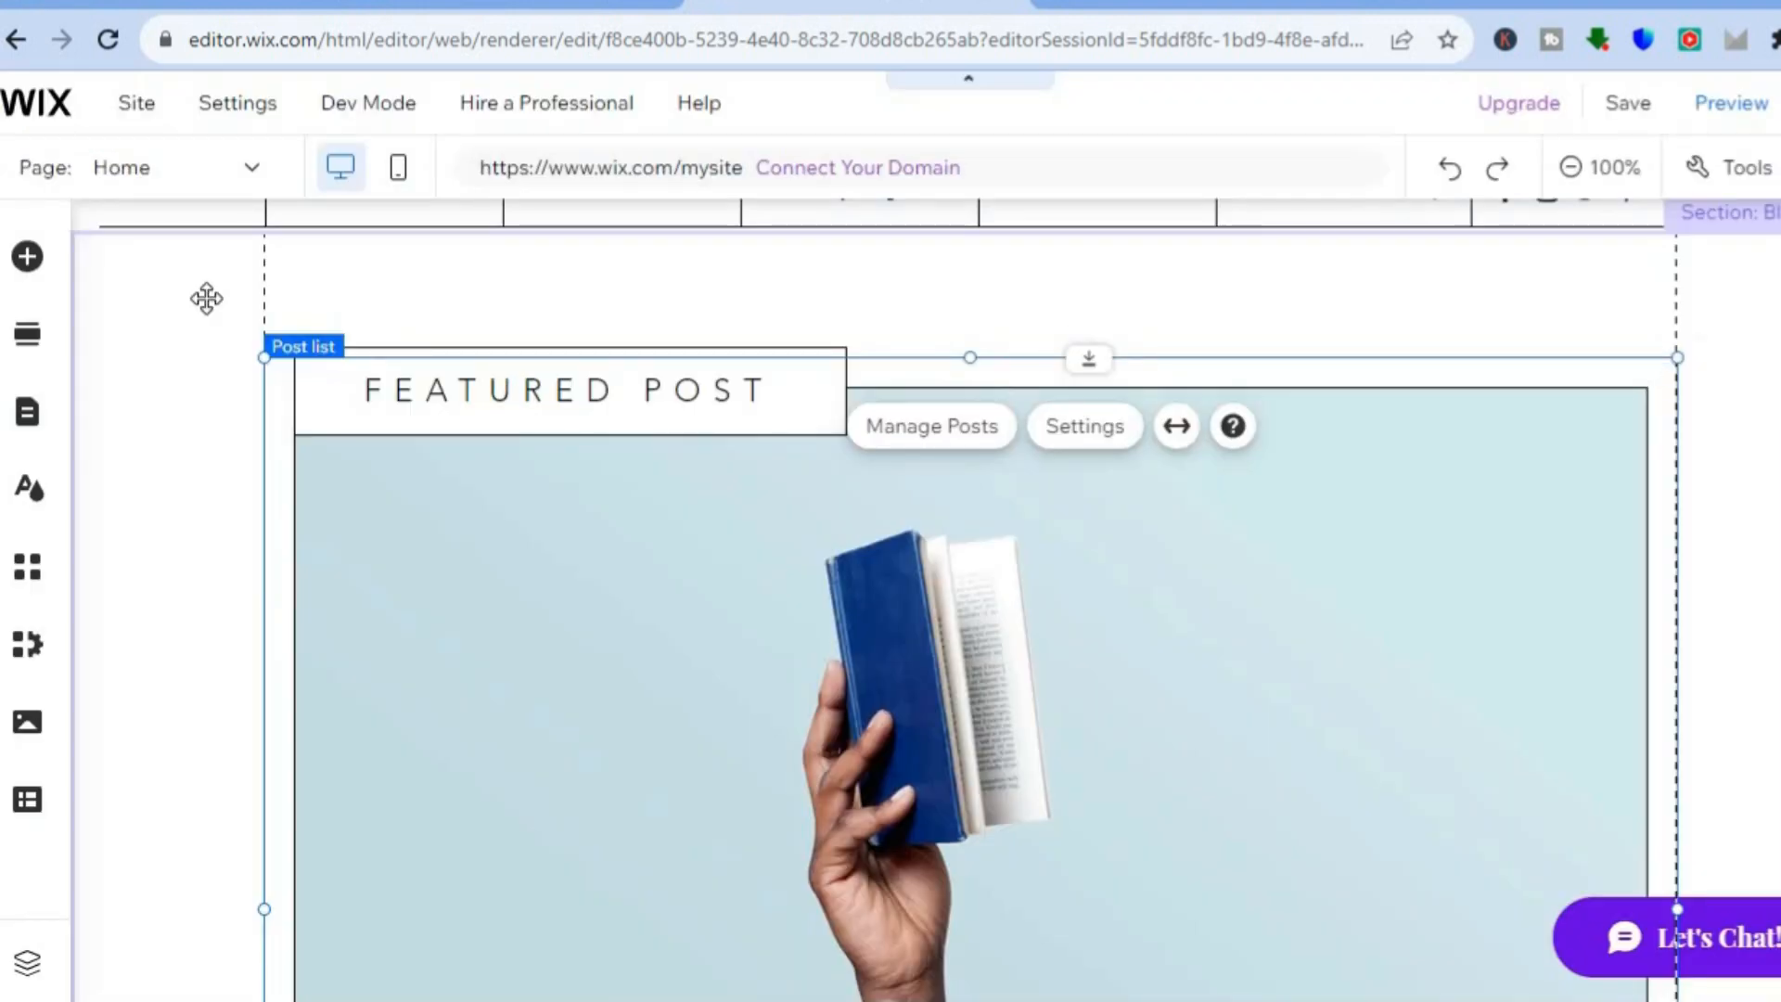
Step: Examine the Text, Video & Music and Contact & Forms elements available for the page, leaving without adding any
{"action": "left_click", "coordinate": [30, 259]}
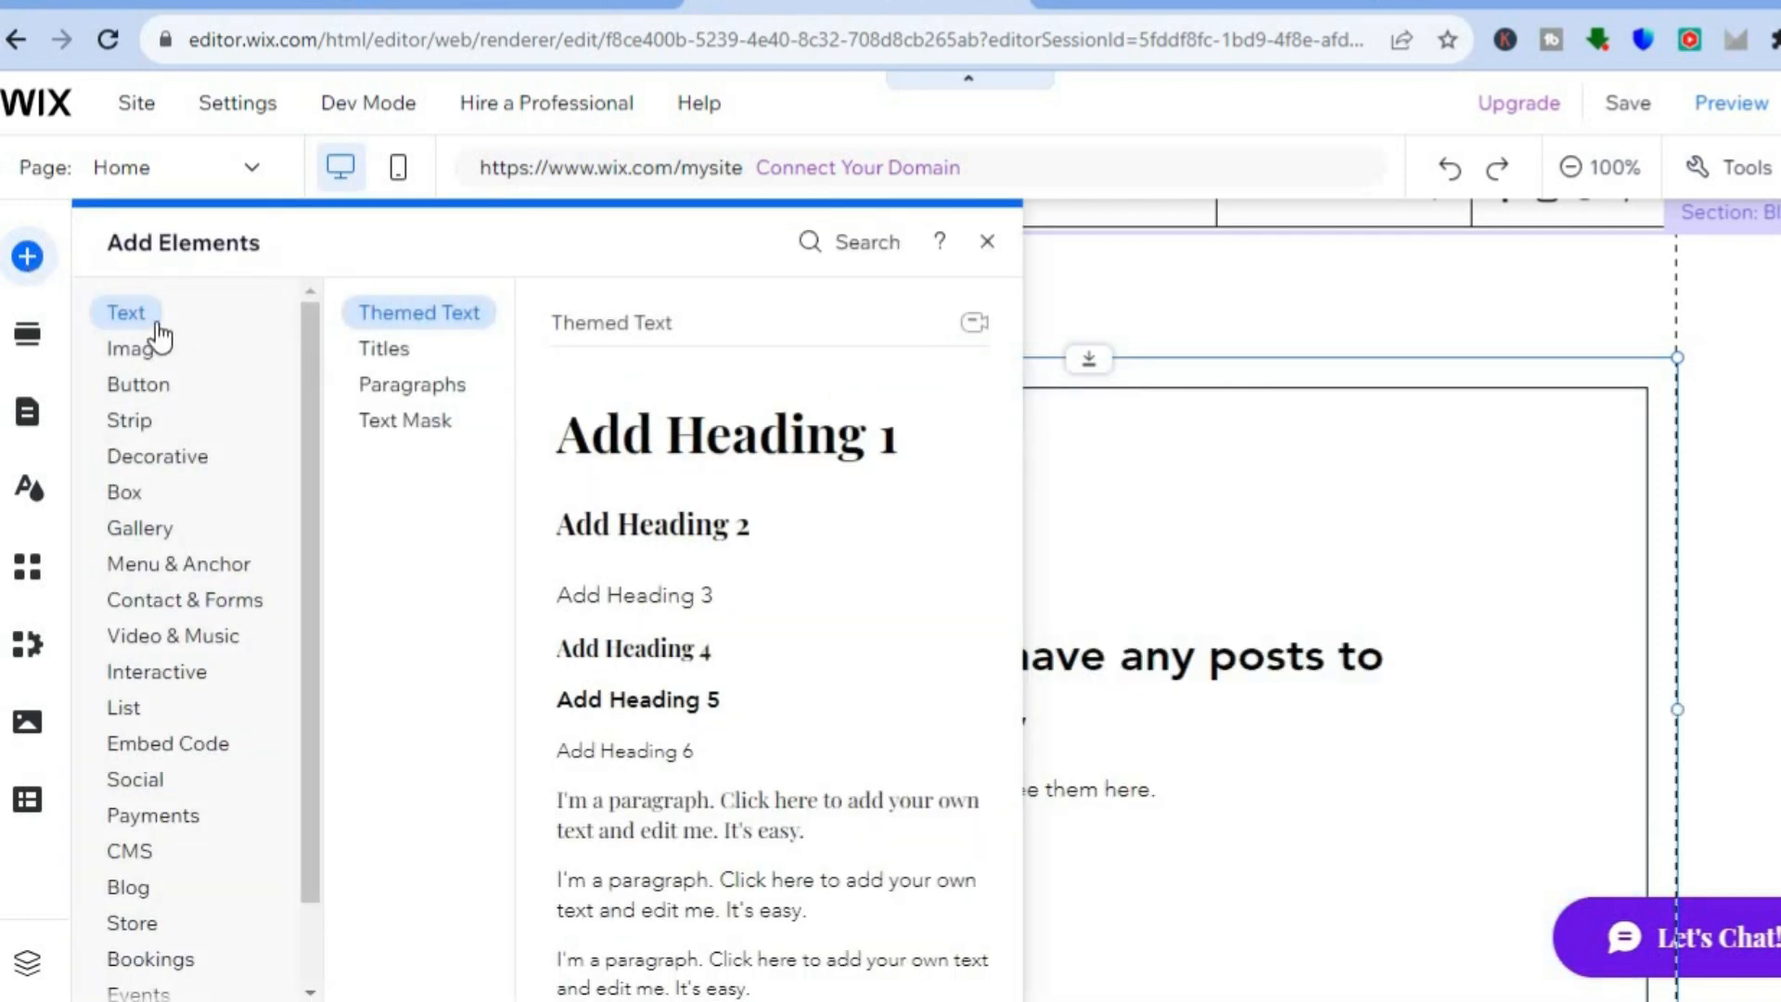
{"action": "left_click", "coordinate": [181, 638]}
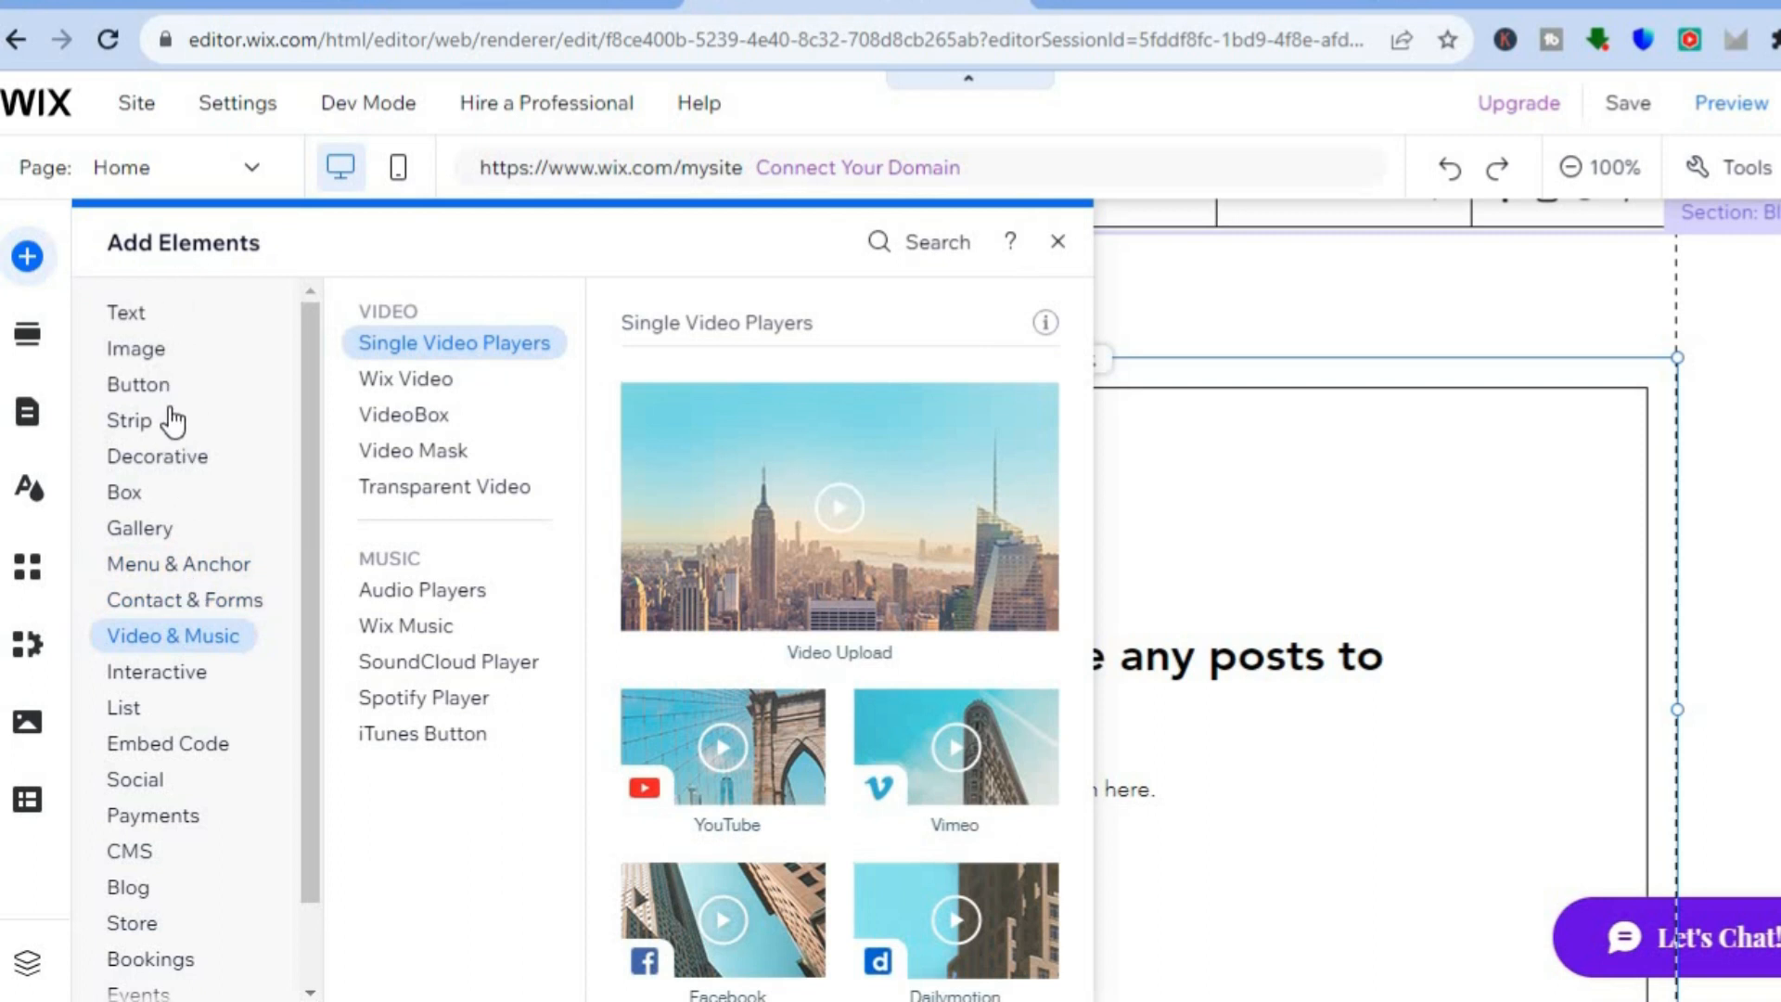
{"action": "left_click", "coordinate": [225, 608]}
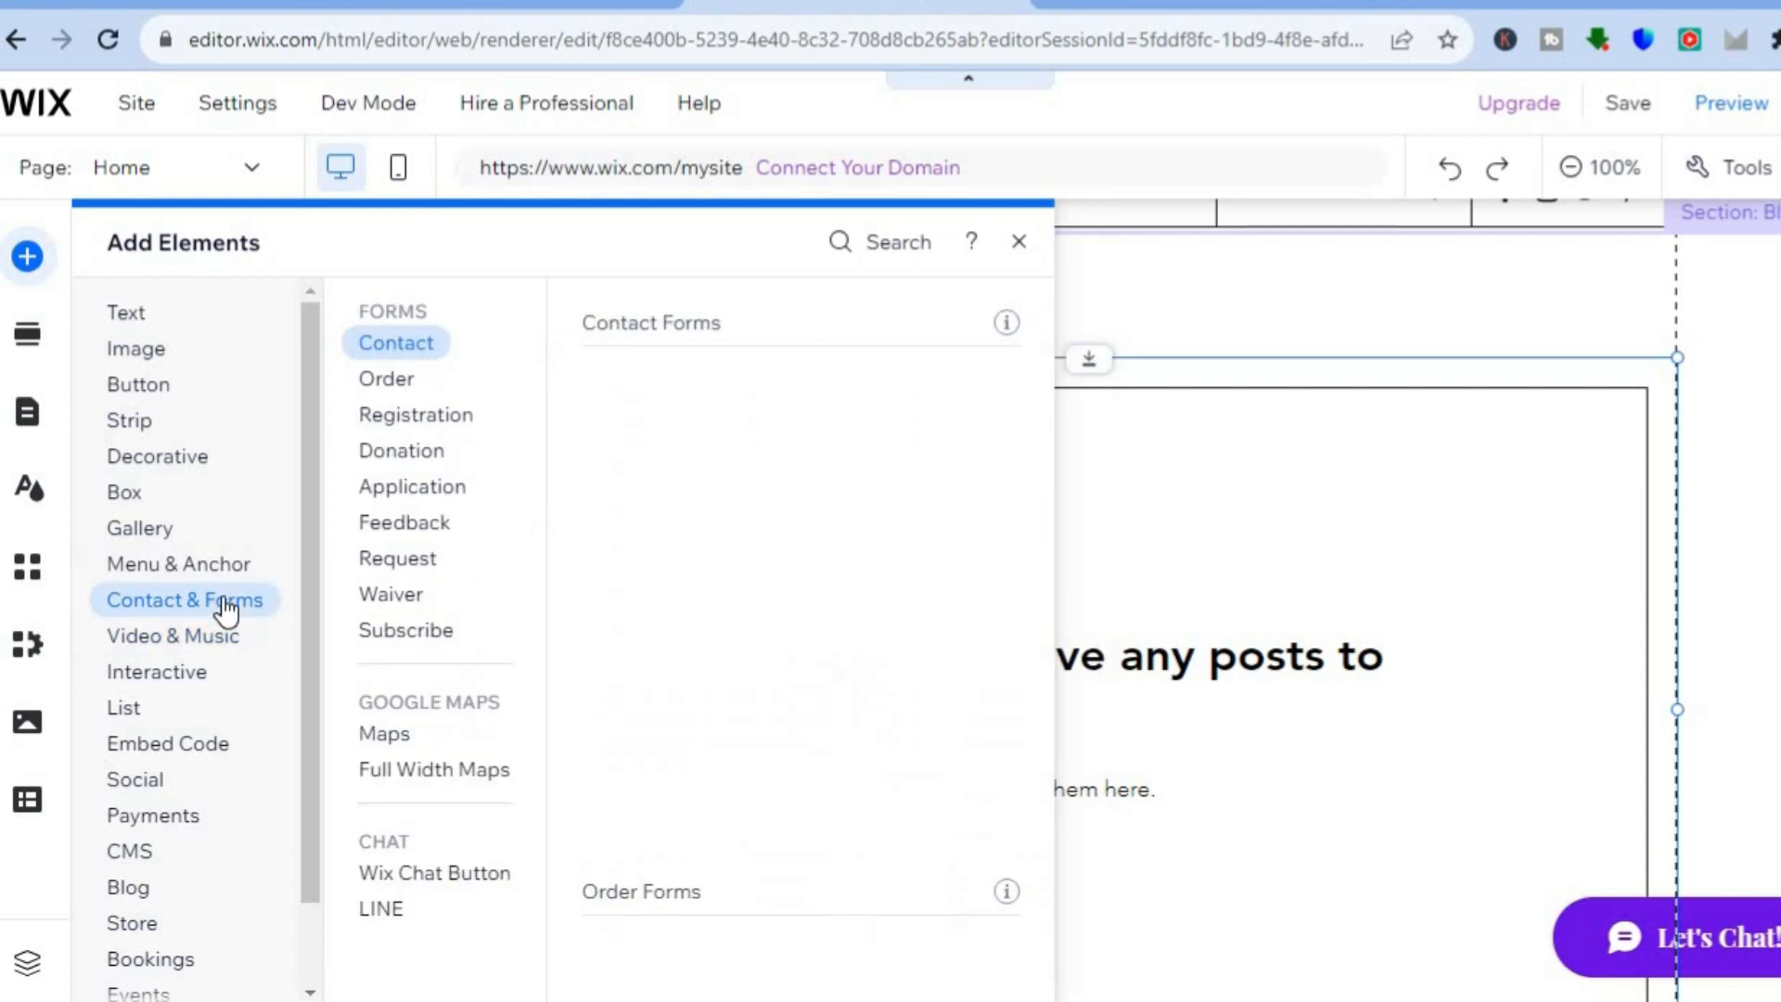
{"action": "left_click", "coordinate": [1018, 242]}
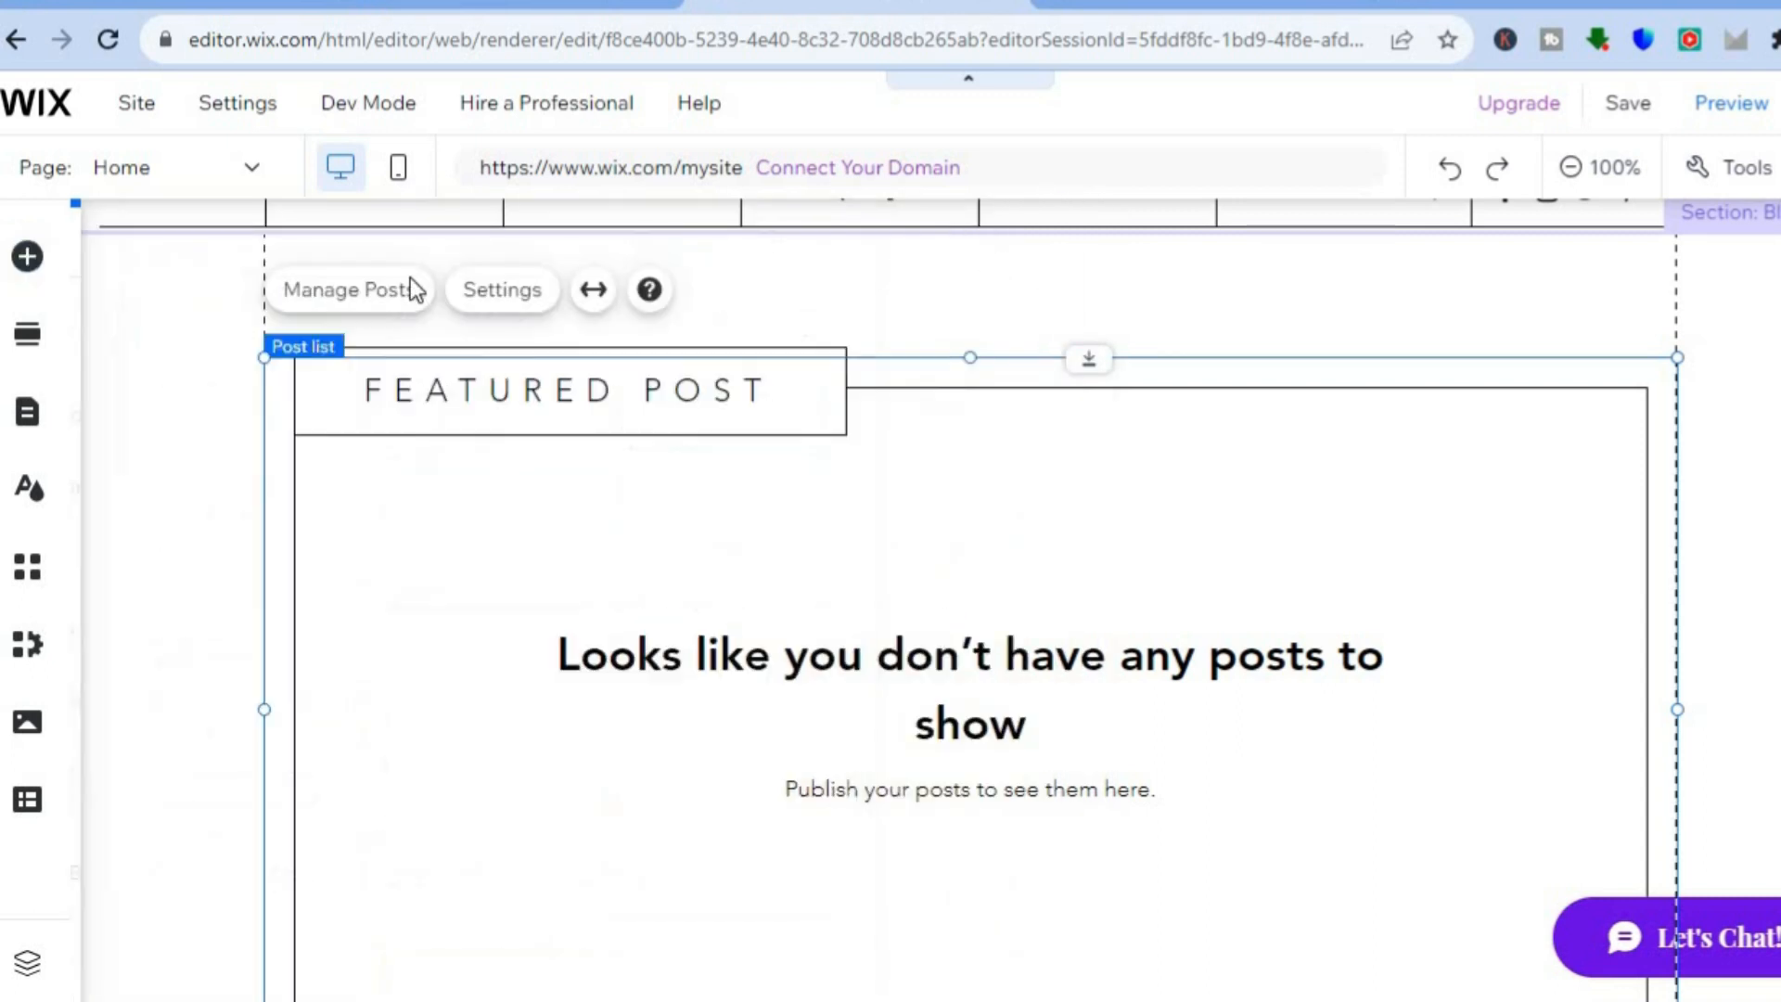
Step: Open the site's page management and show the Contact section of the home page
{"action": "left_click", "coordinate": [244, 166]}
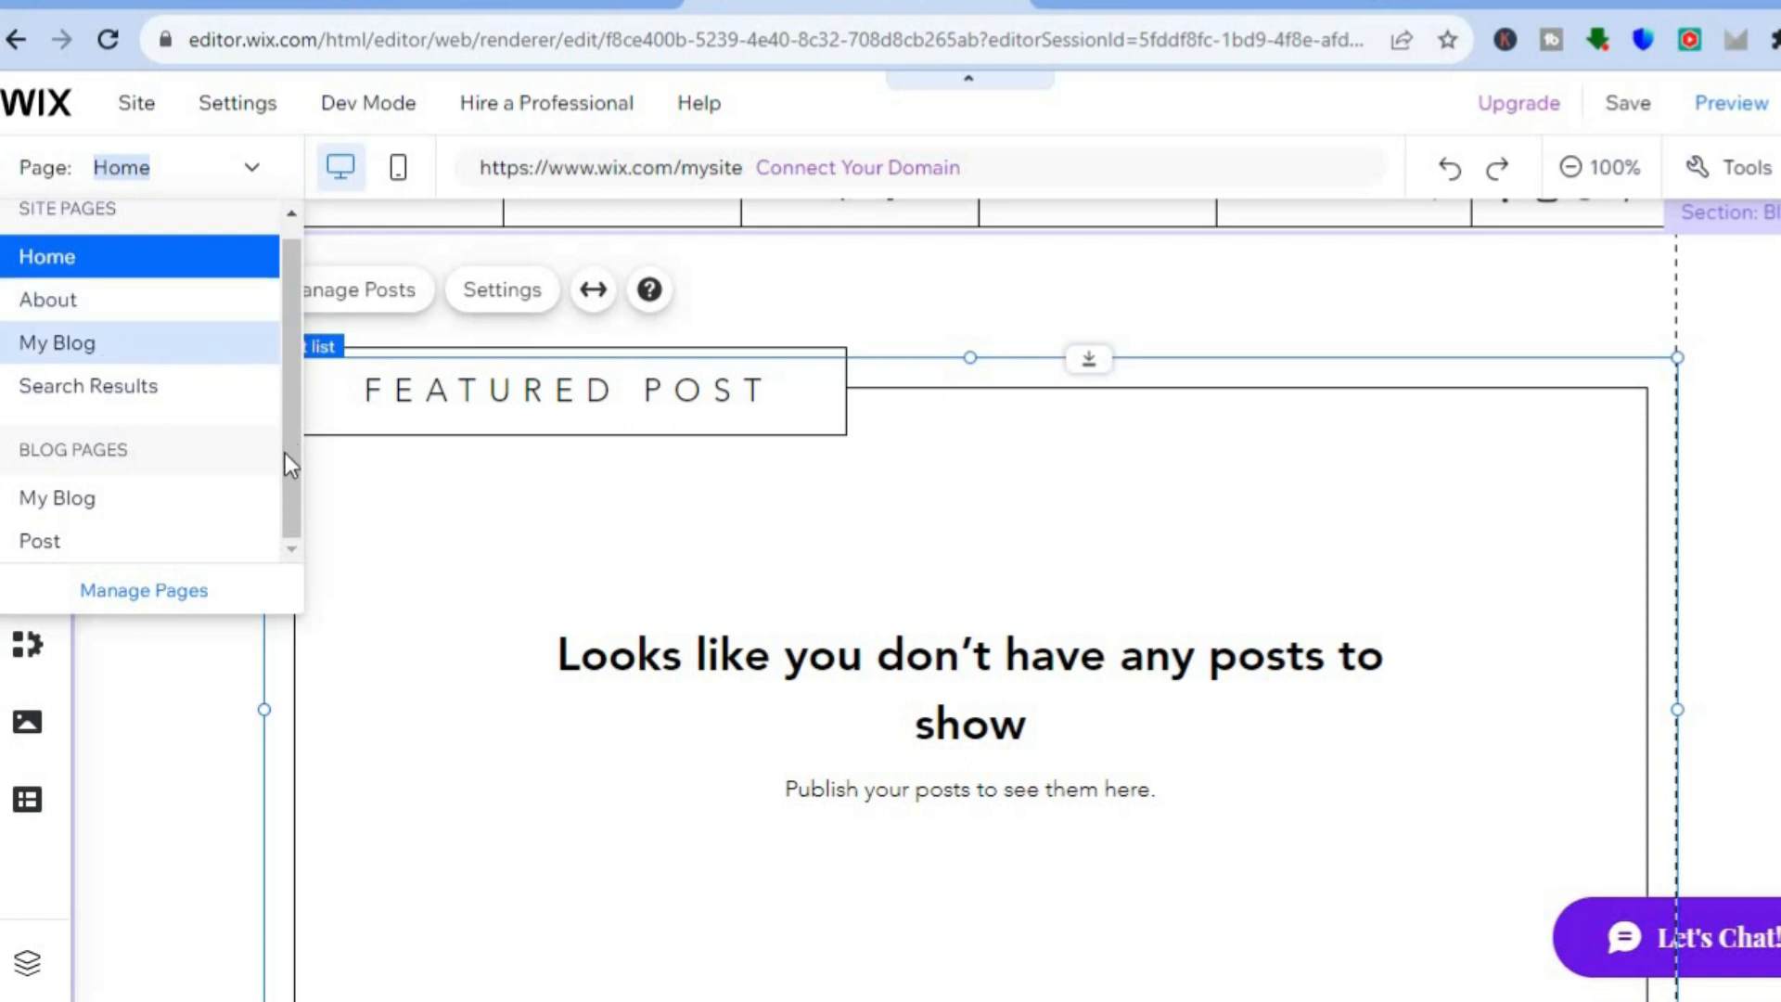
{"action": "left_click", "coordinate": [183, 608]}
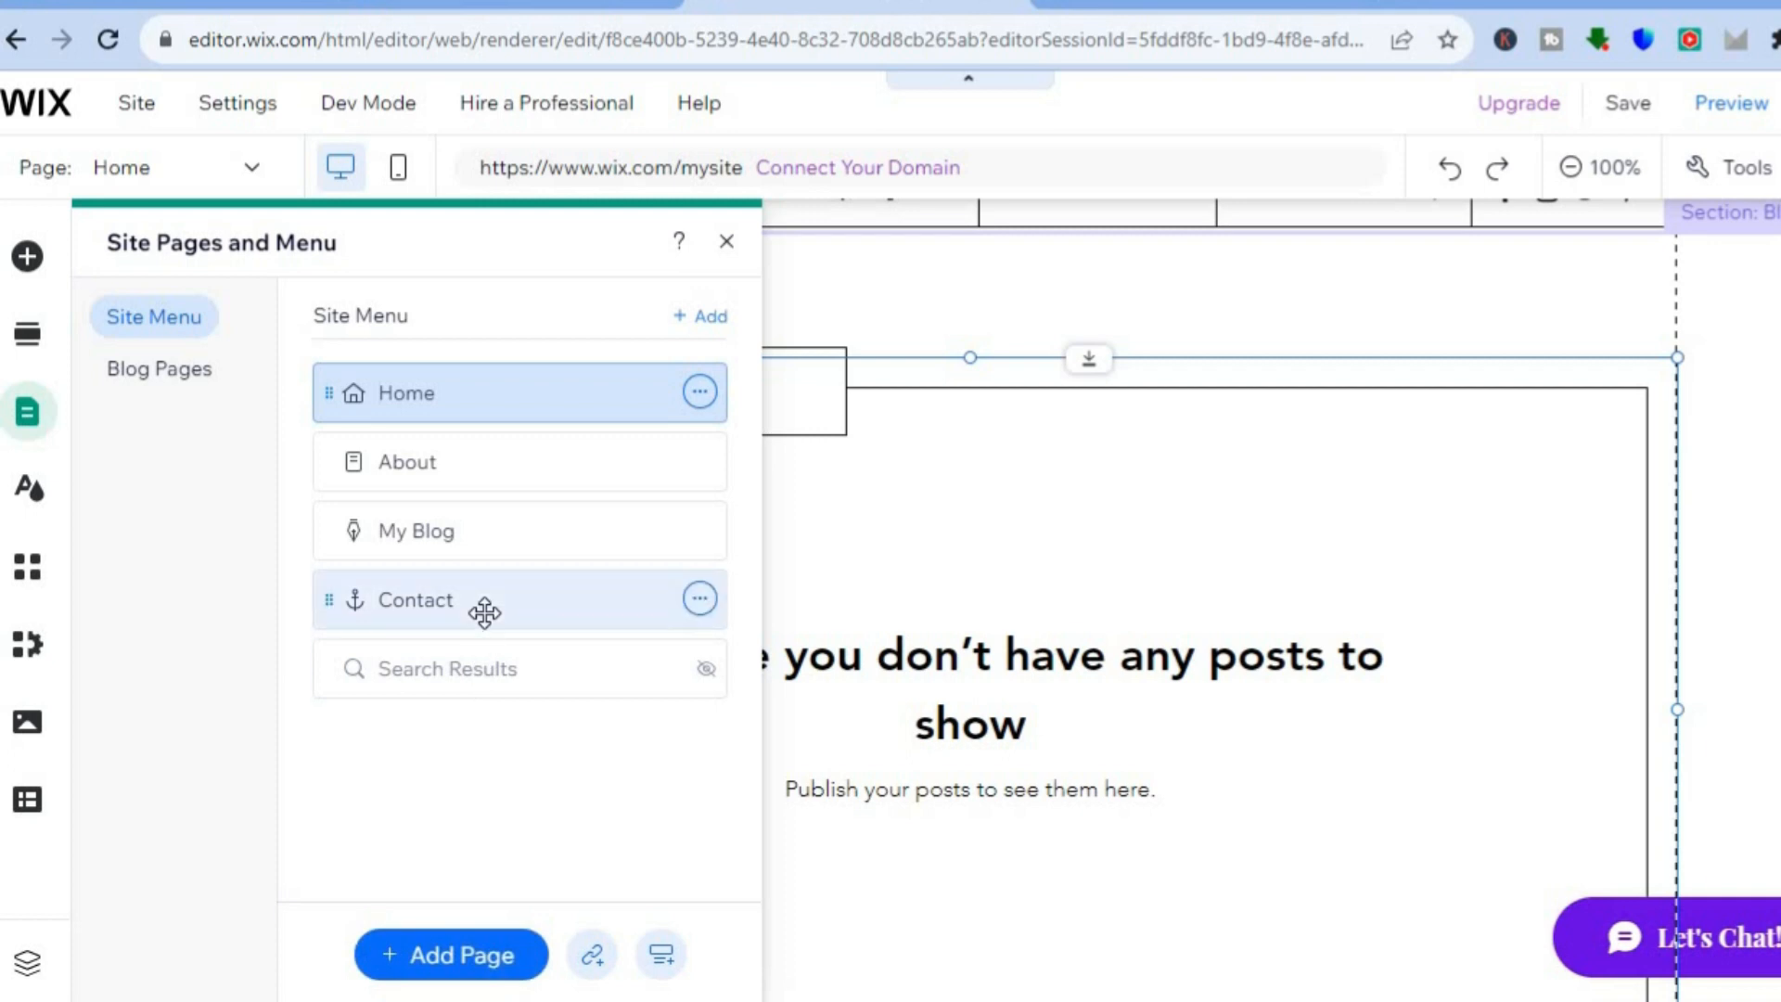
{"action": "left_click", "coordinate": [484, 612]}
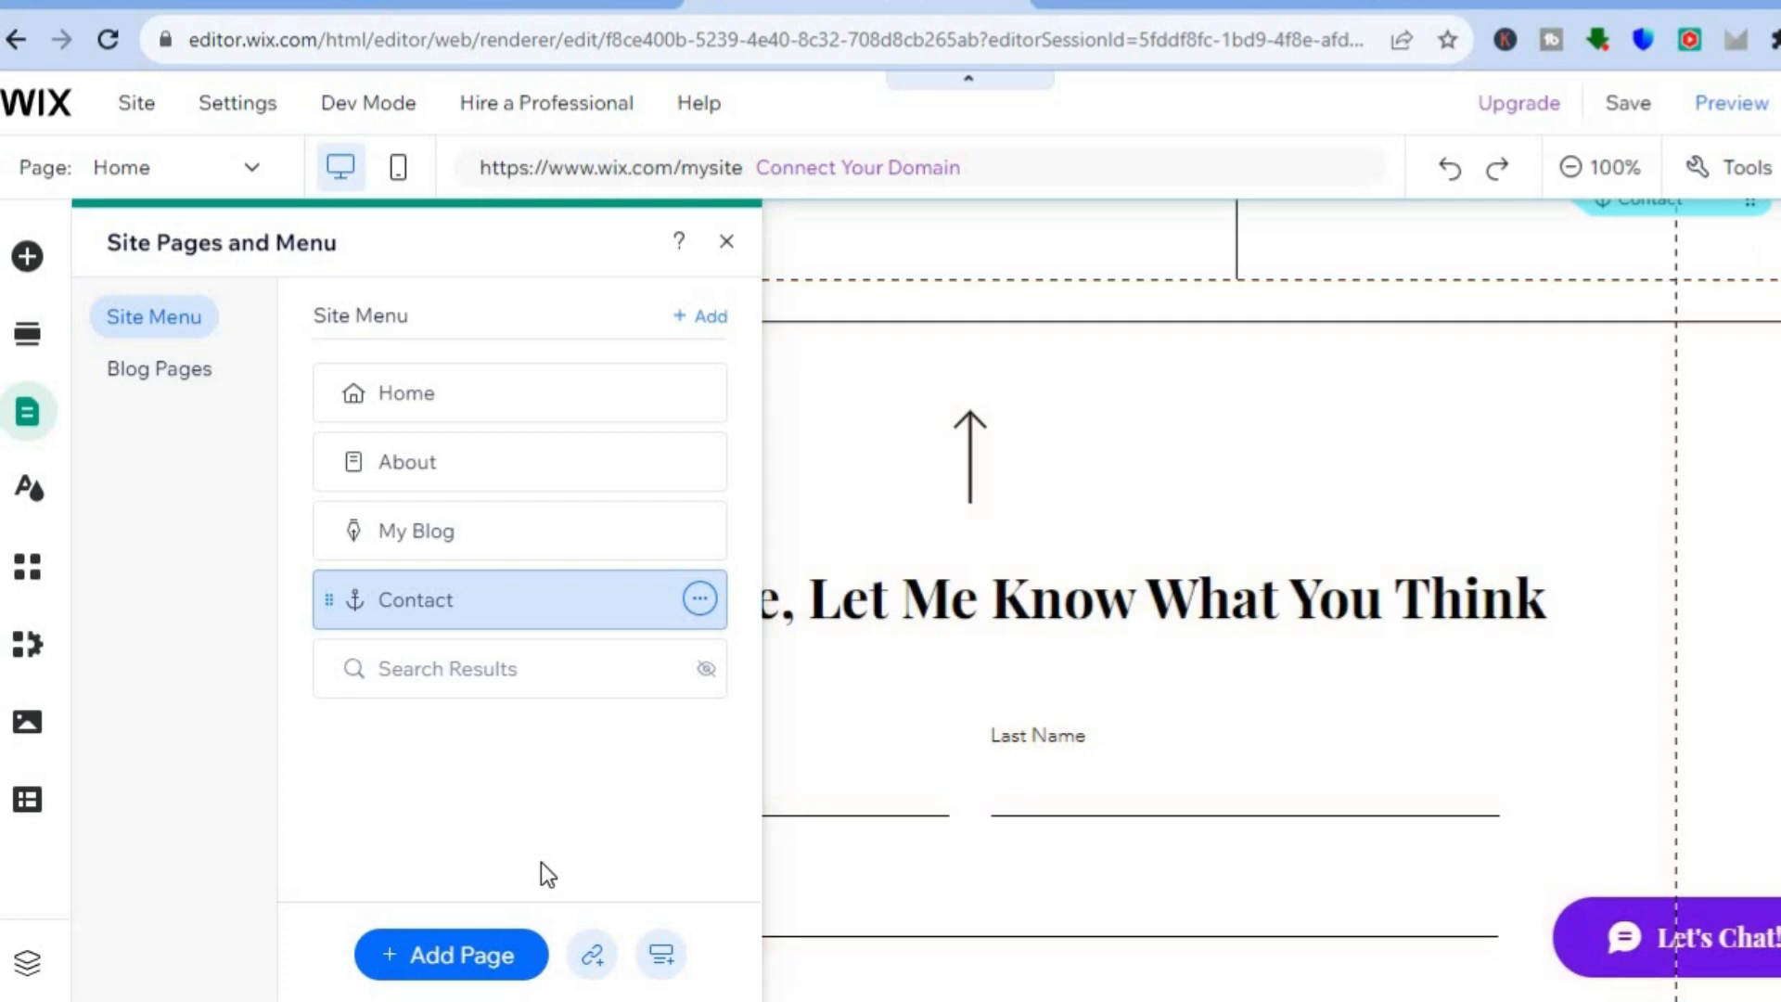
Step: Examine the new-page options for Contact, About, Services, Projects, Store, Bookings and Dynamic Pages, closing page management without adding a page
{"action": "left_click", "coordinate": [478, 956]}
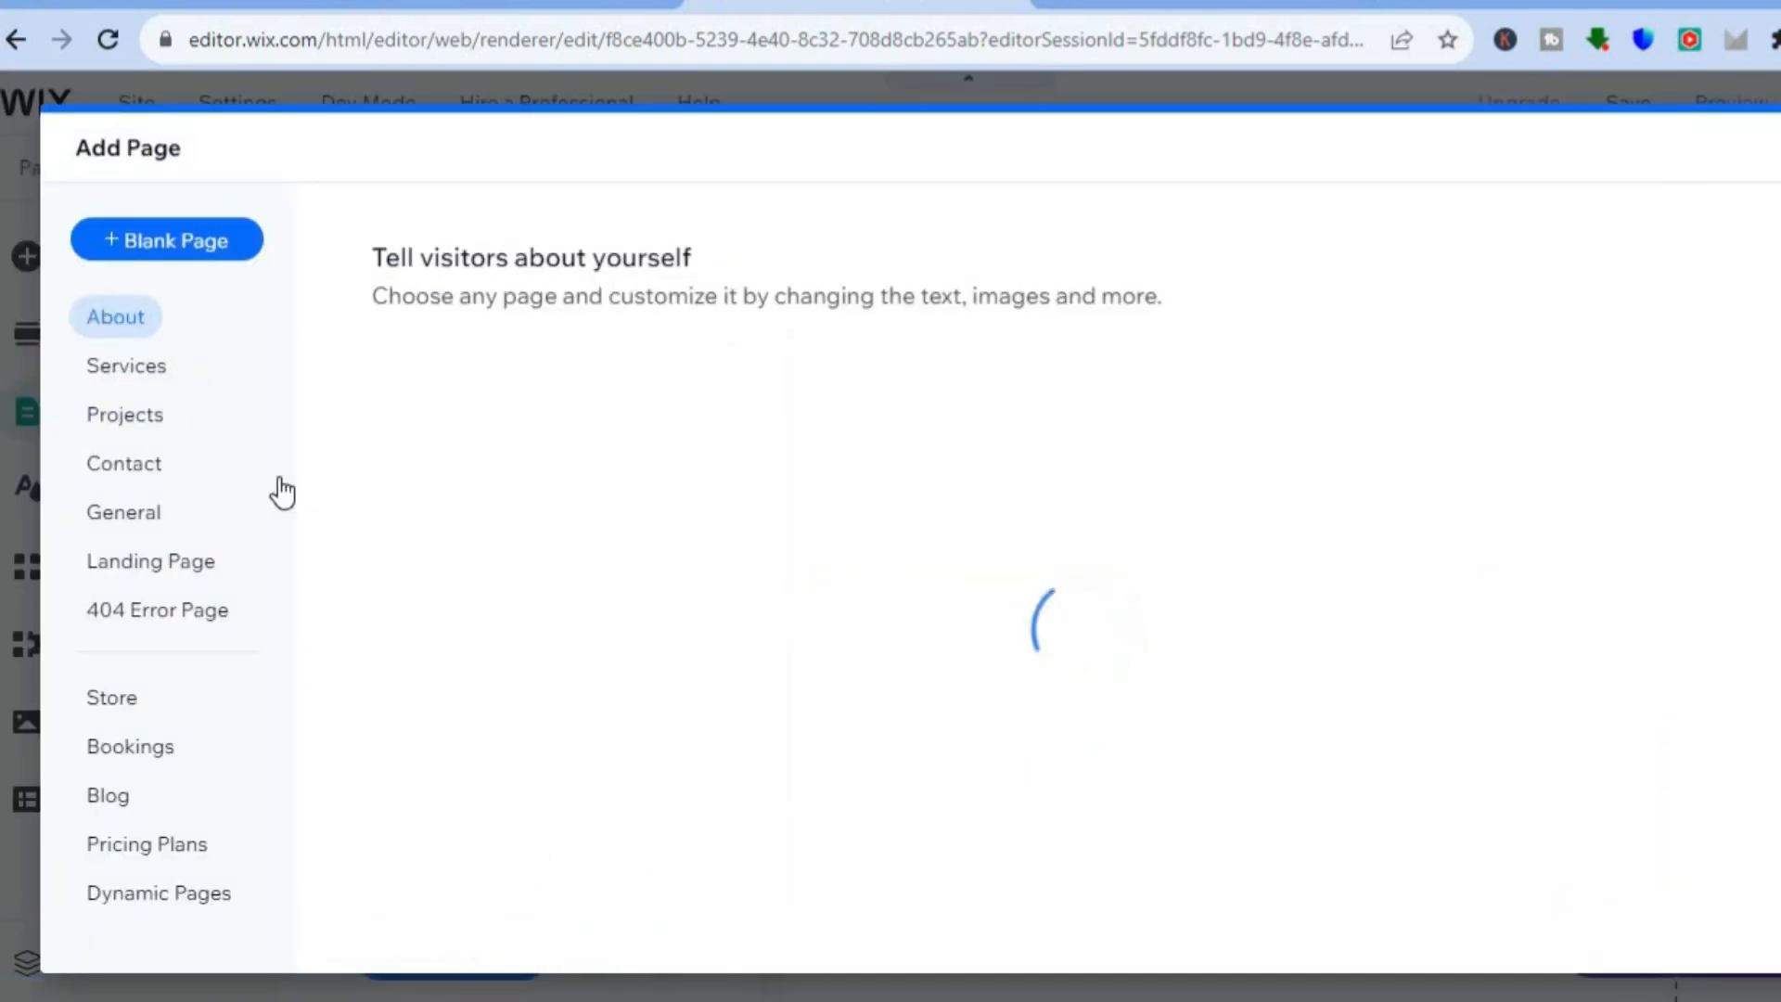
{"action": "left_click", "coordinate": [145, 465]}
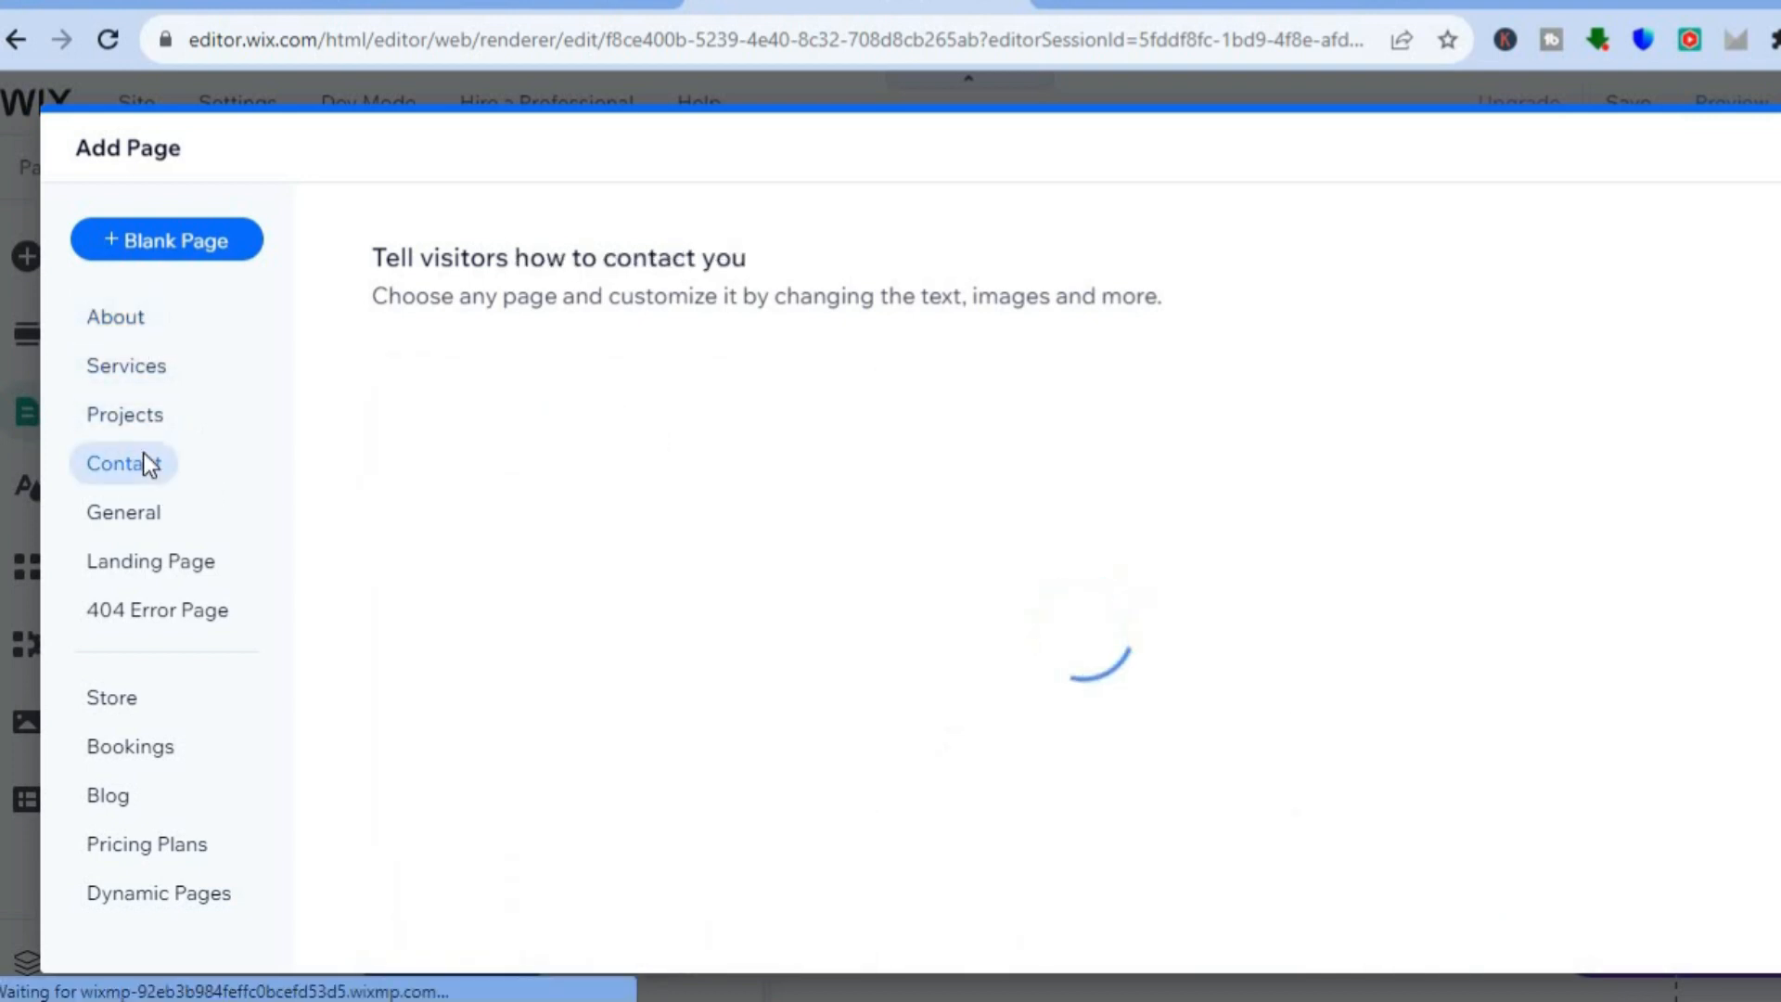
{"action": "mouse_move", "coordinate": [596, 485]}
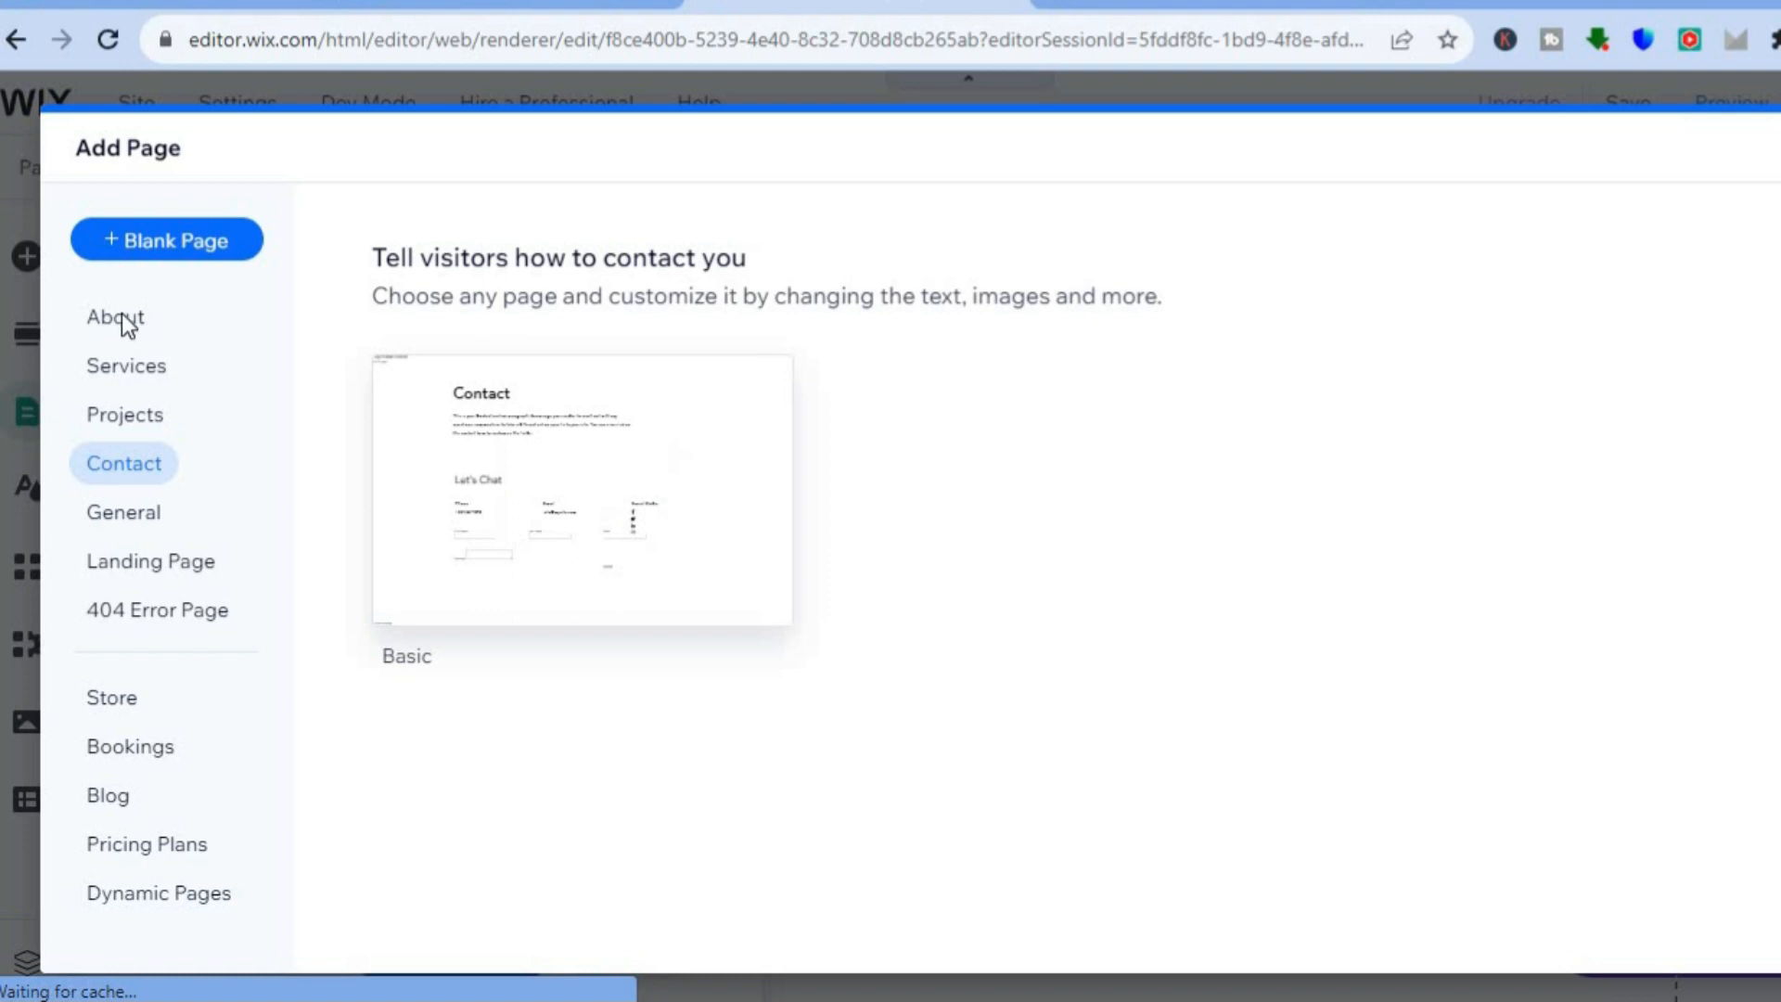
{"action": "left_click", "coordinate": [154, 319]}
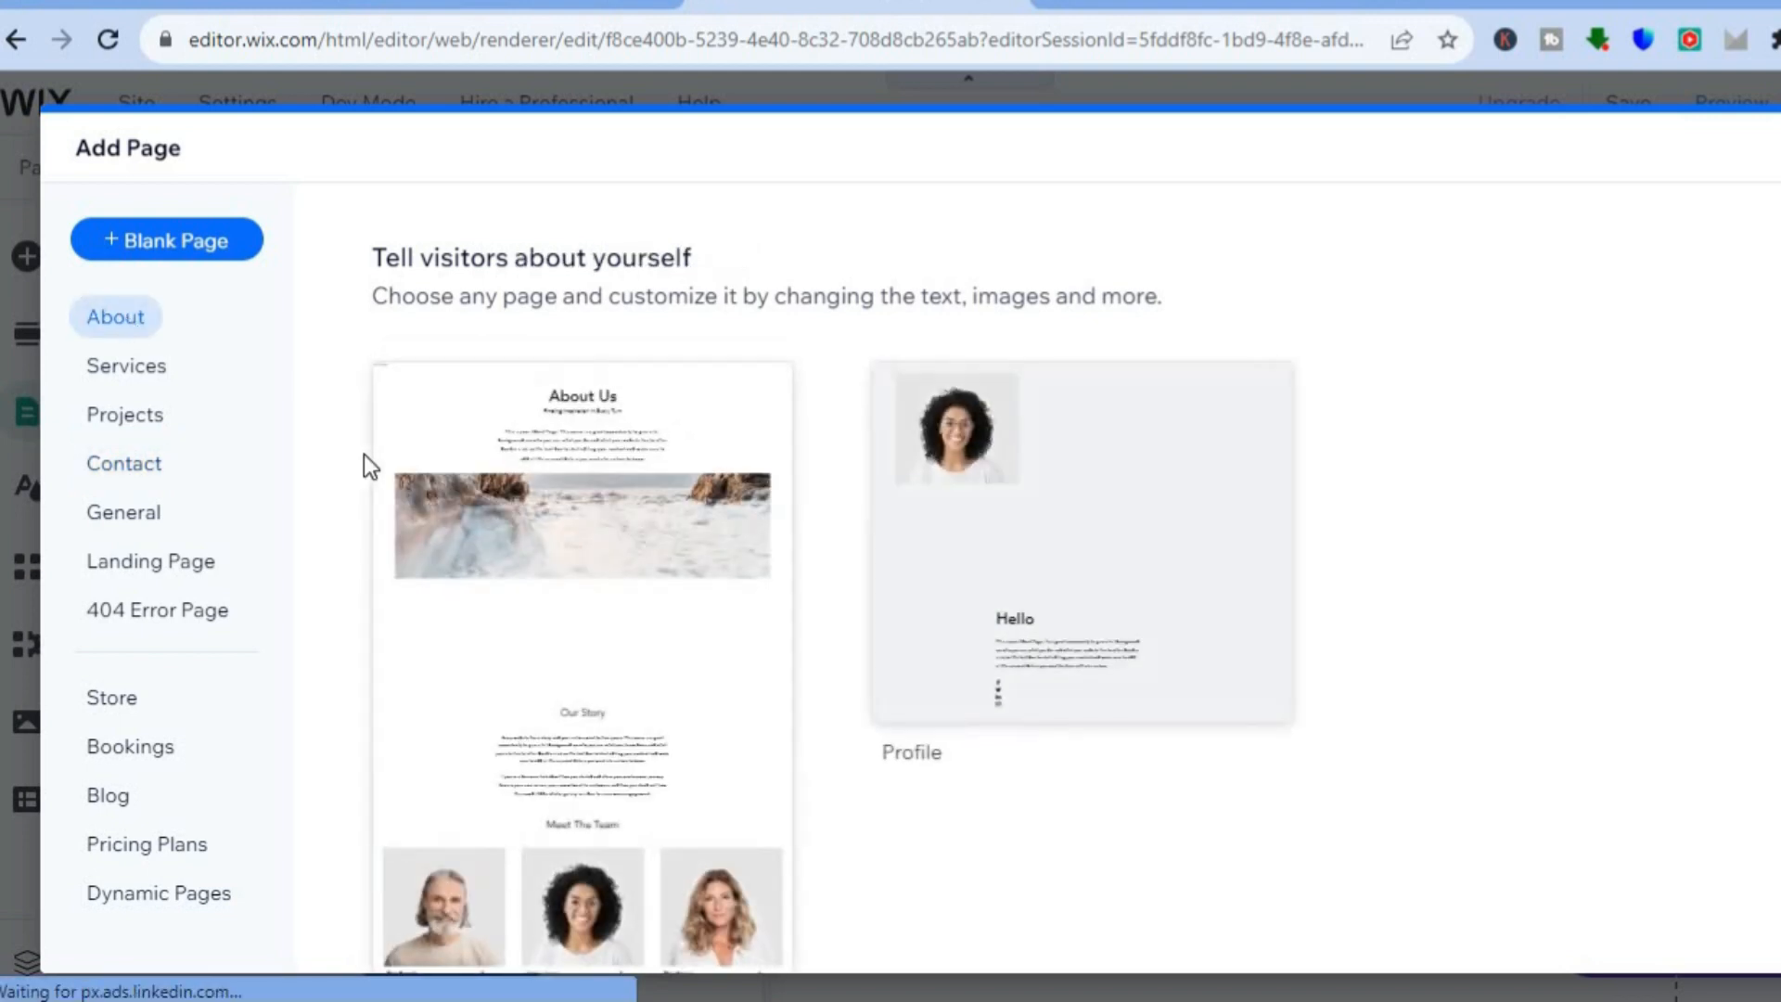
{"action": "left_click", "coordinate": [136, 374]}
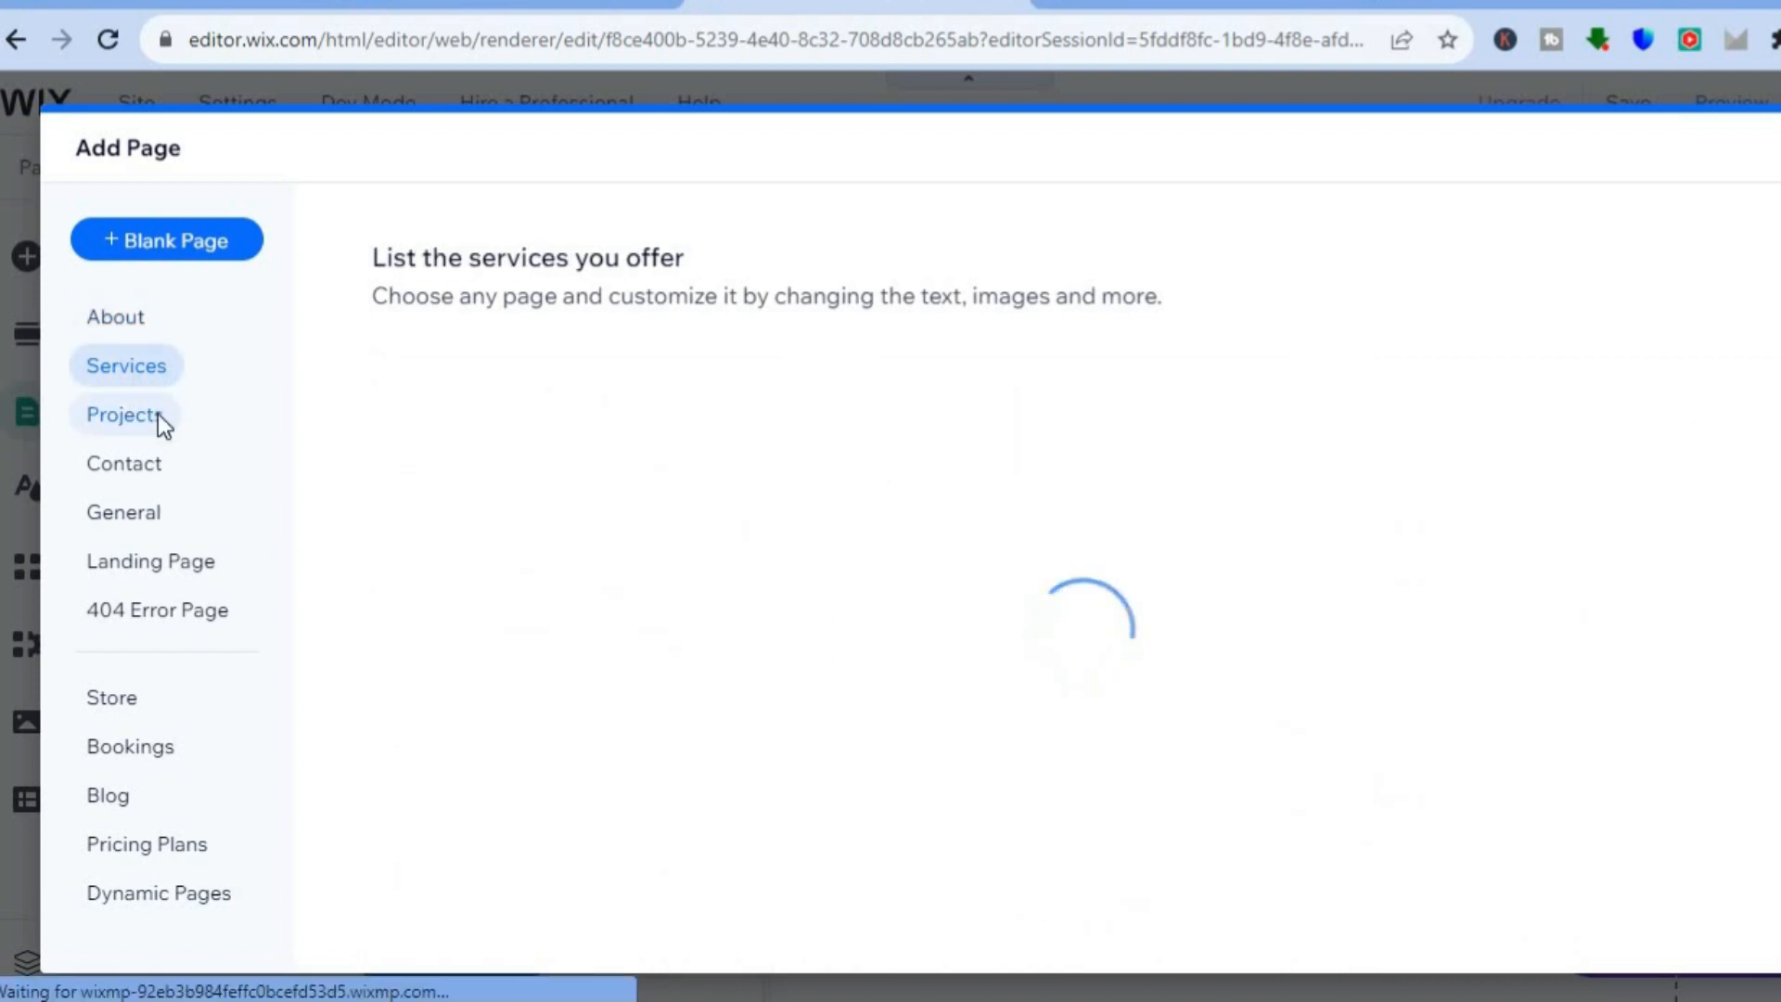
{"action": "left_click", "coordinate": [160, 420]}
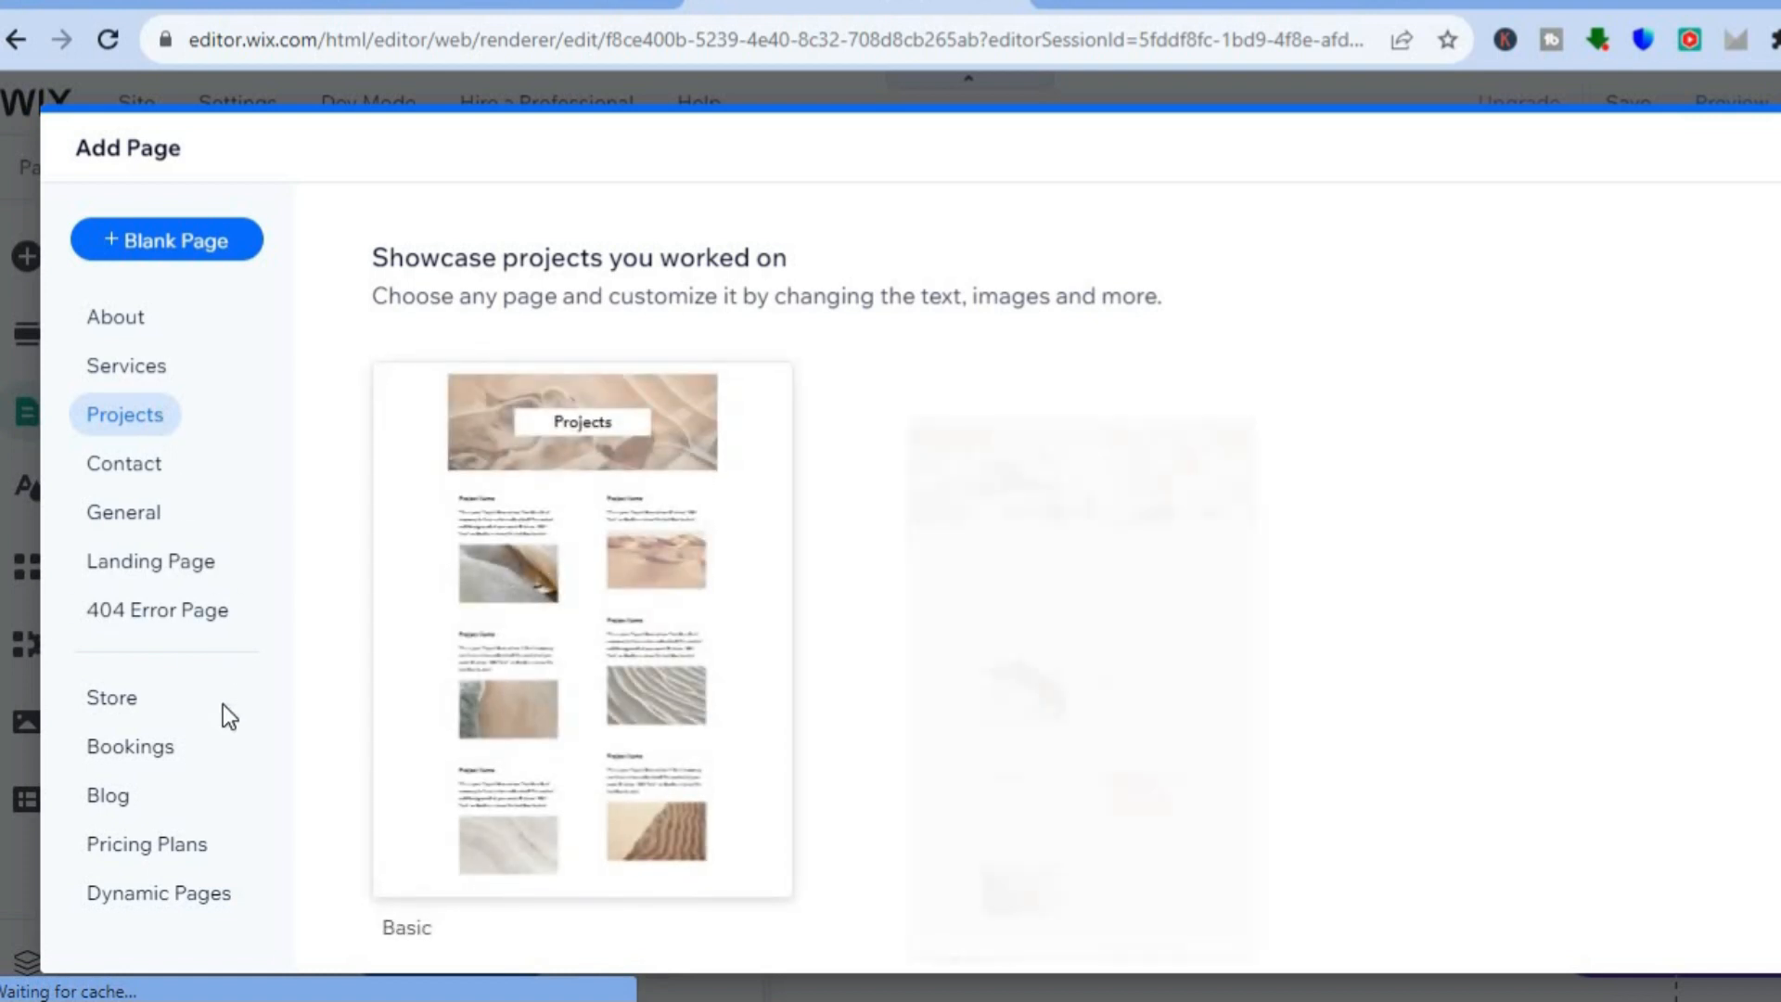
{"action": "left_click", "coordinate": [131, 703]}
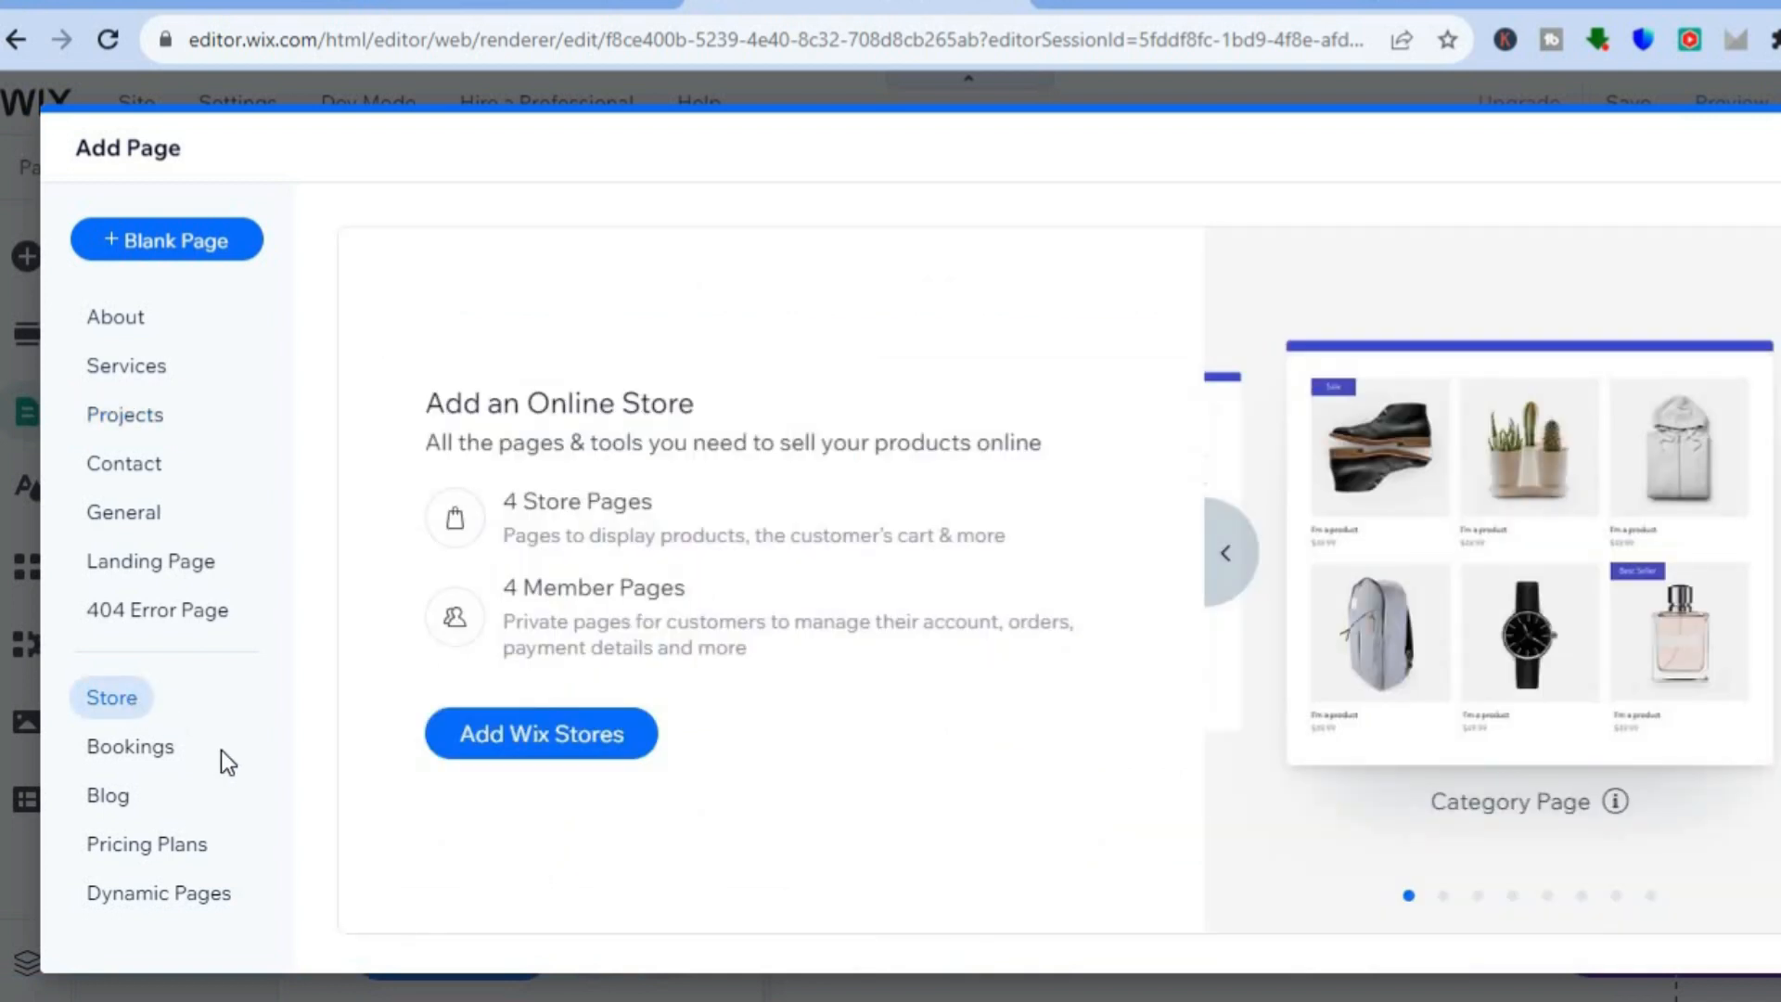
{"action": "left_click", "coordinate": [157, 750]}
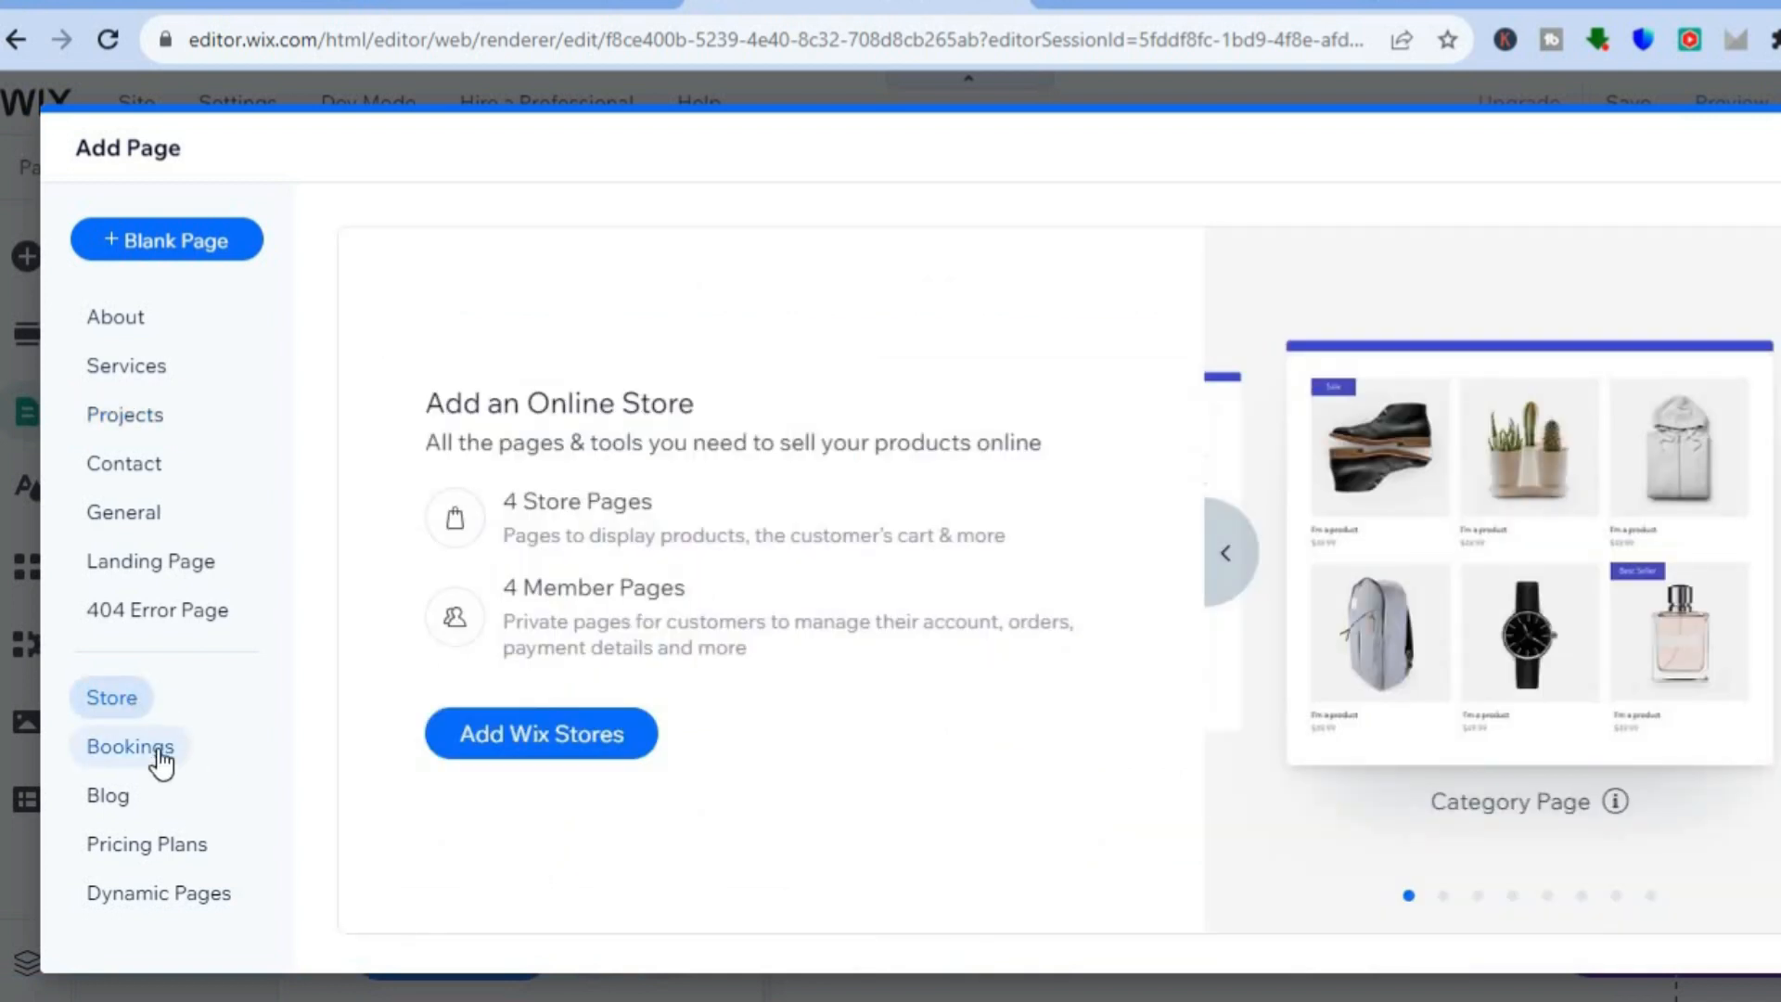
{"action": "left_click", "coordinate": [196, 896]}
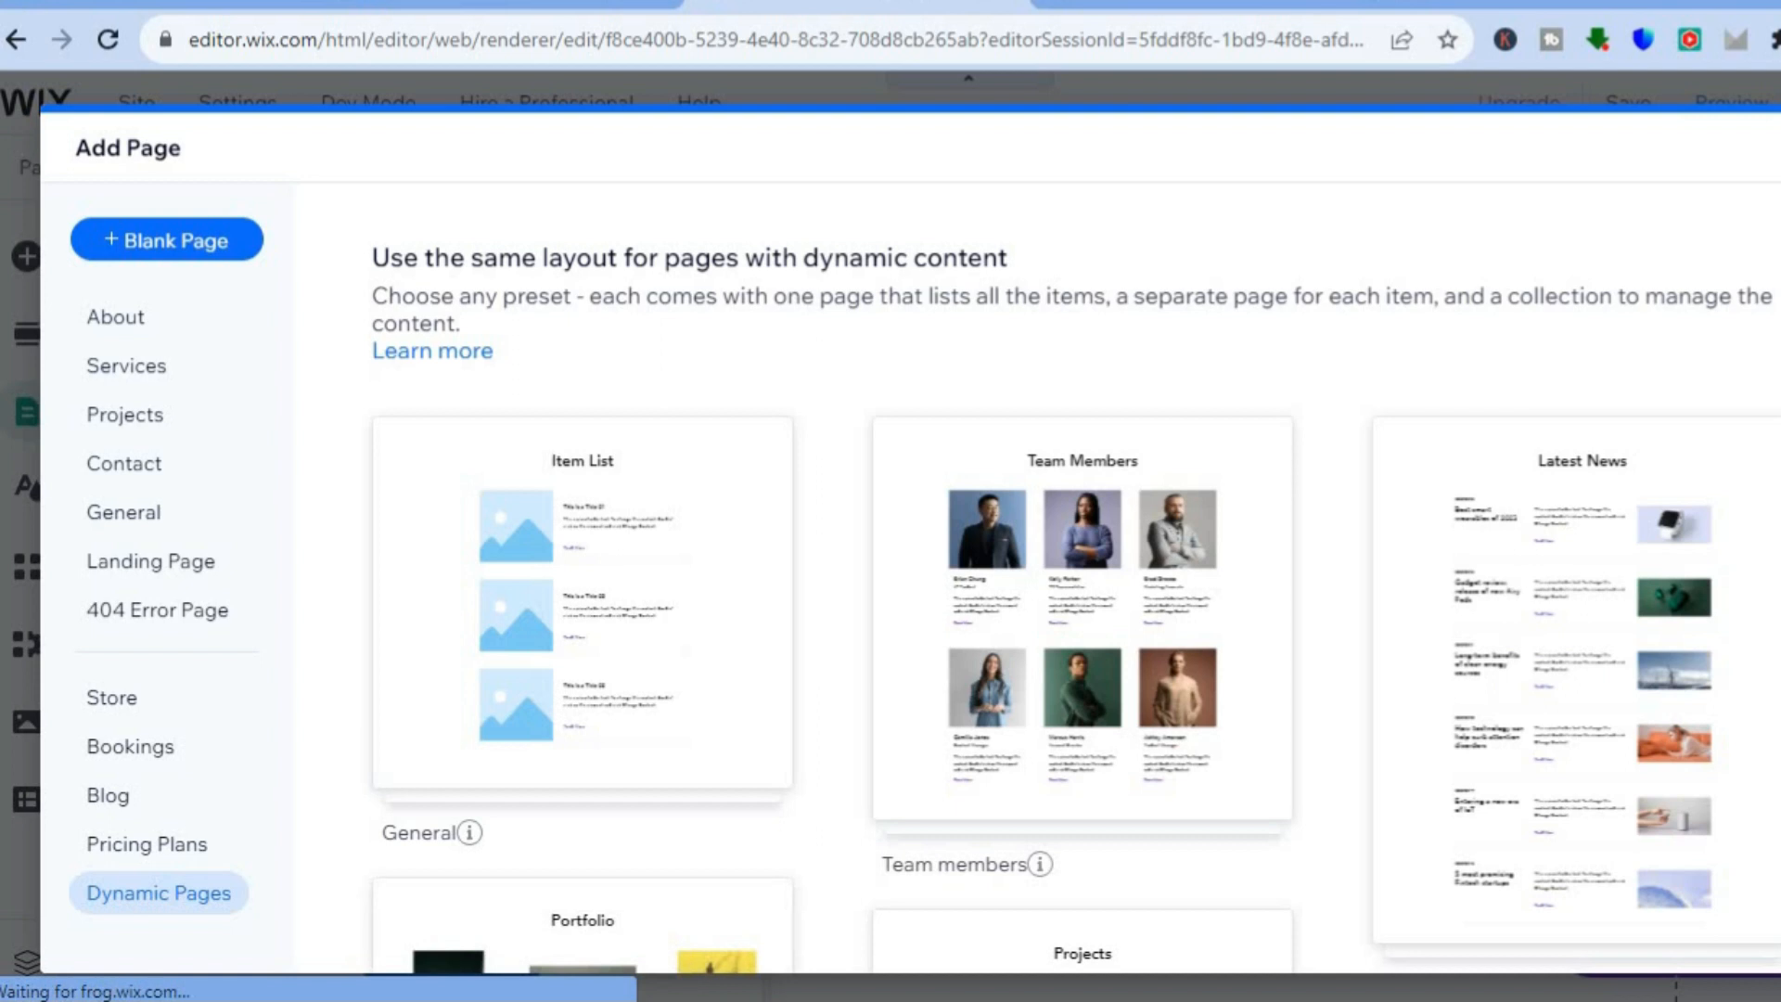
{"action": "key", "text": "Escape"}
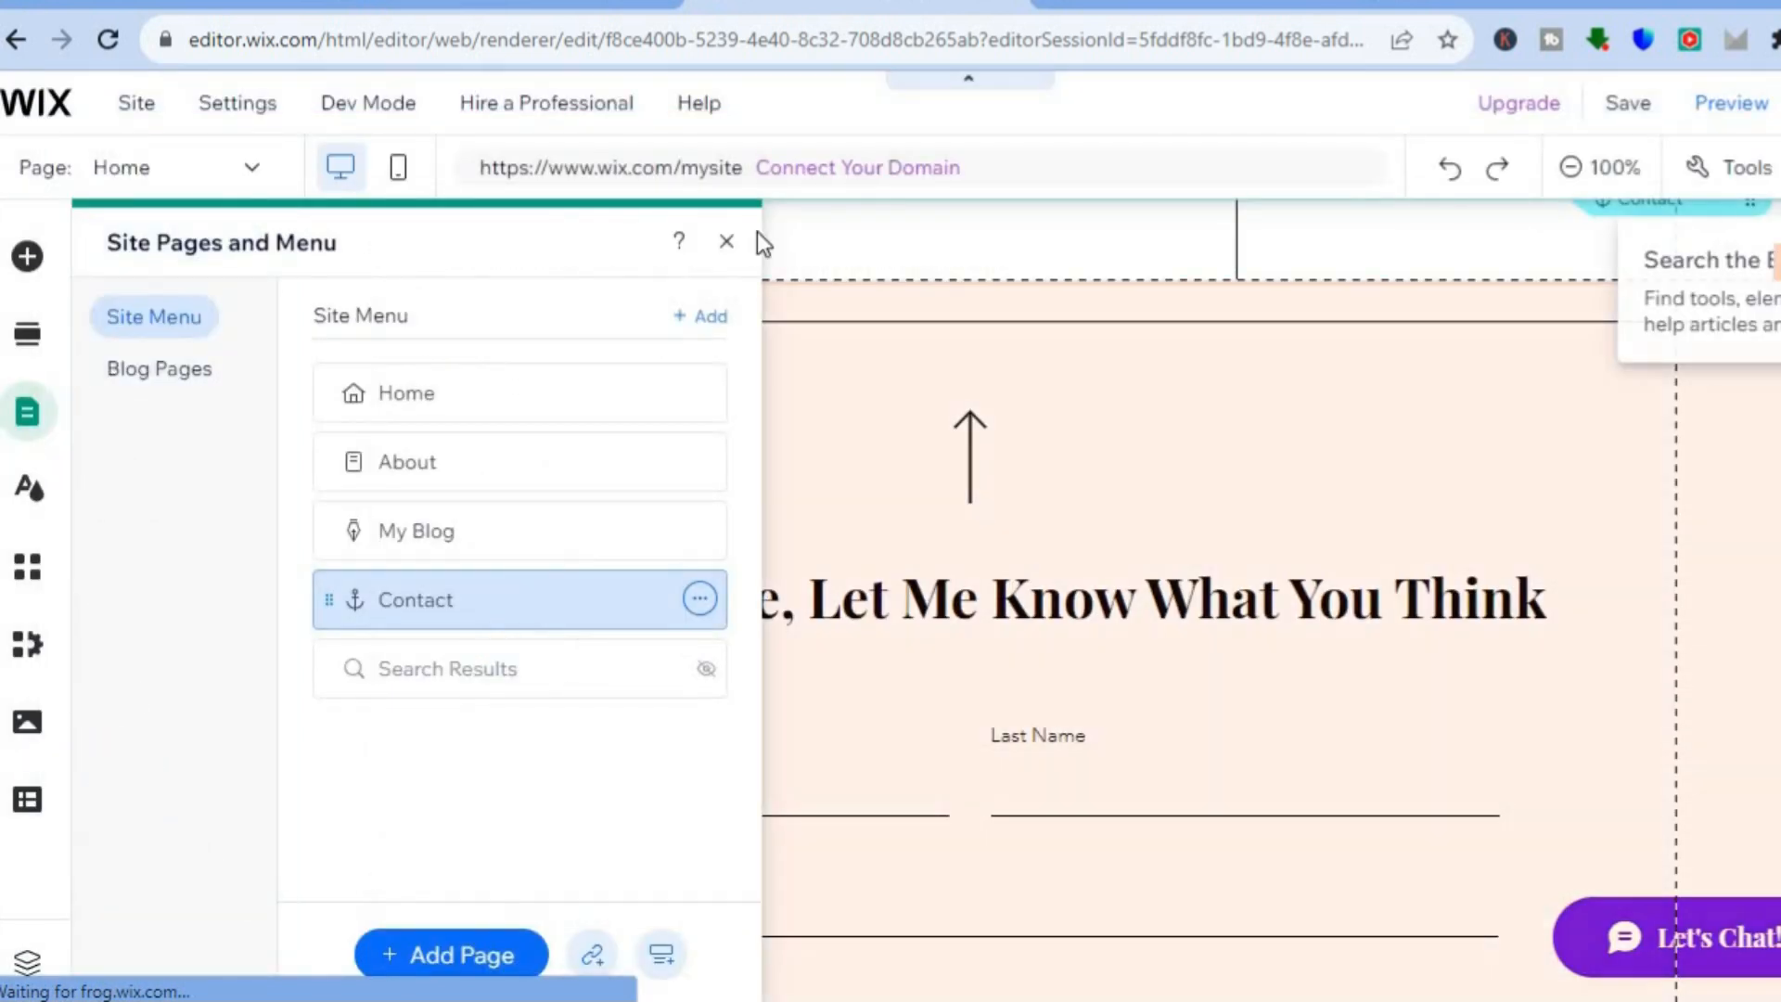
{"action": "left_click", "coordinate": [727, 243]}
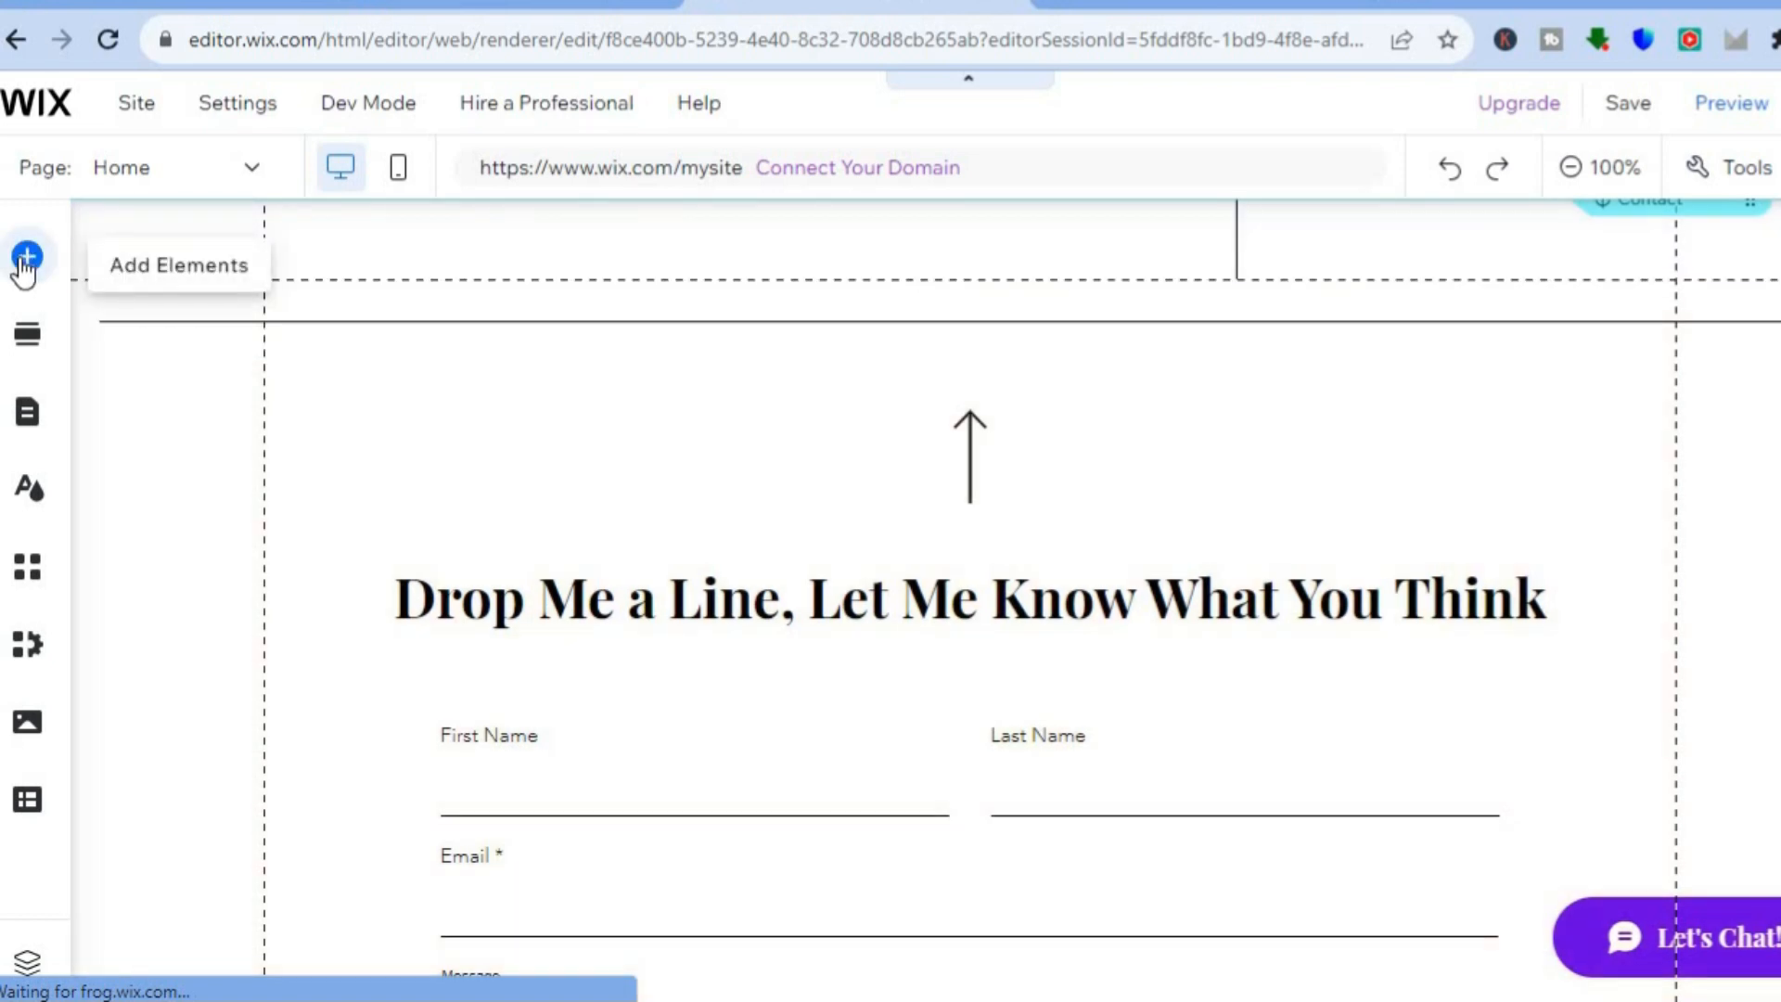
Step: Add the interactive Subscribe lightbox with the "Get The Latest News to Your Inbox" sign-up form to the site
{"action": "left_click", "coordinate": [26, 260]}
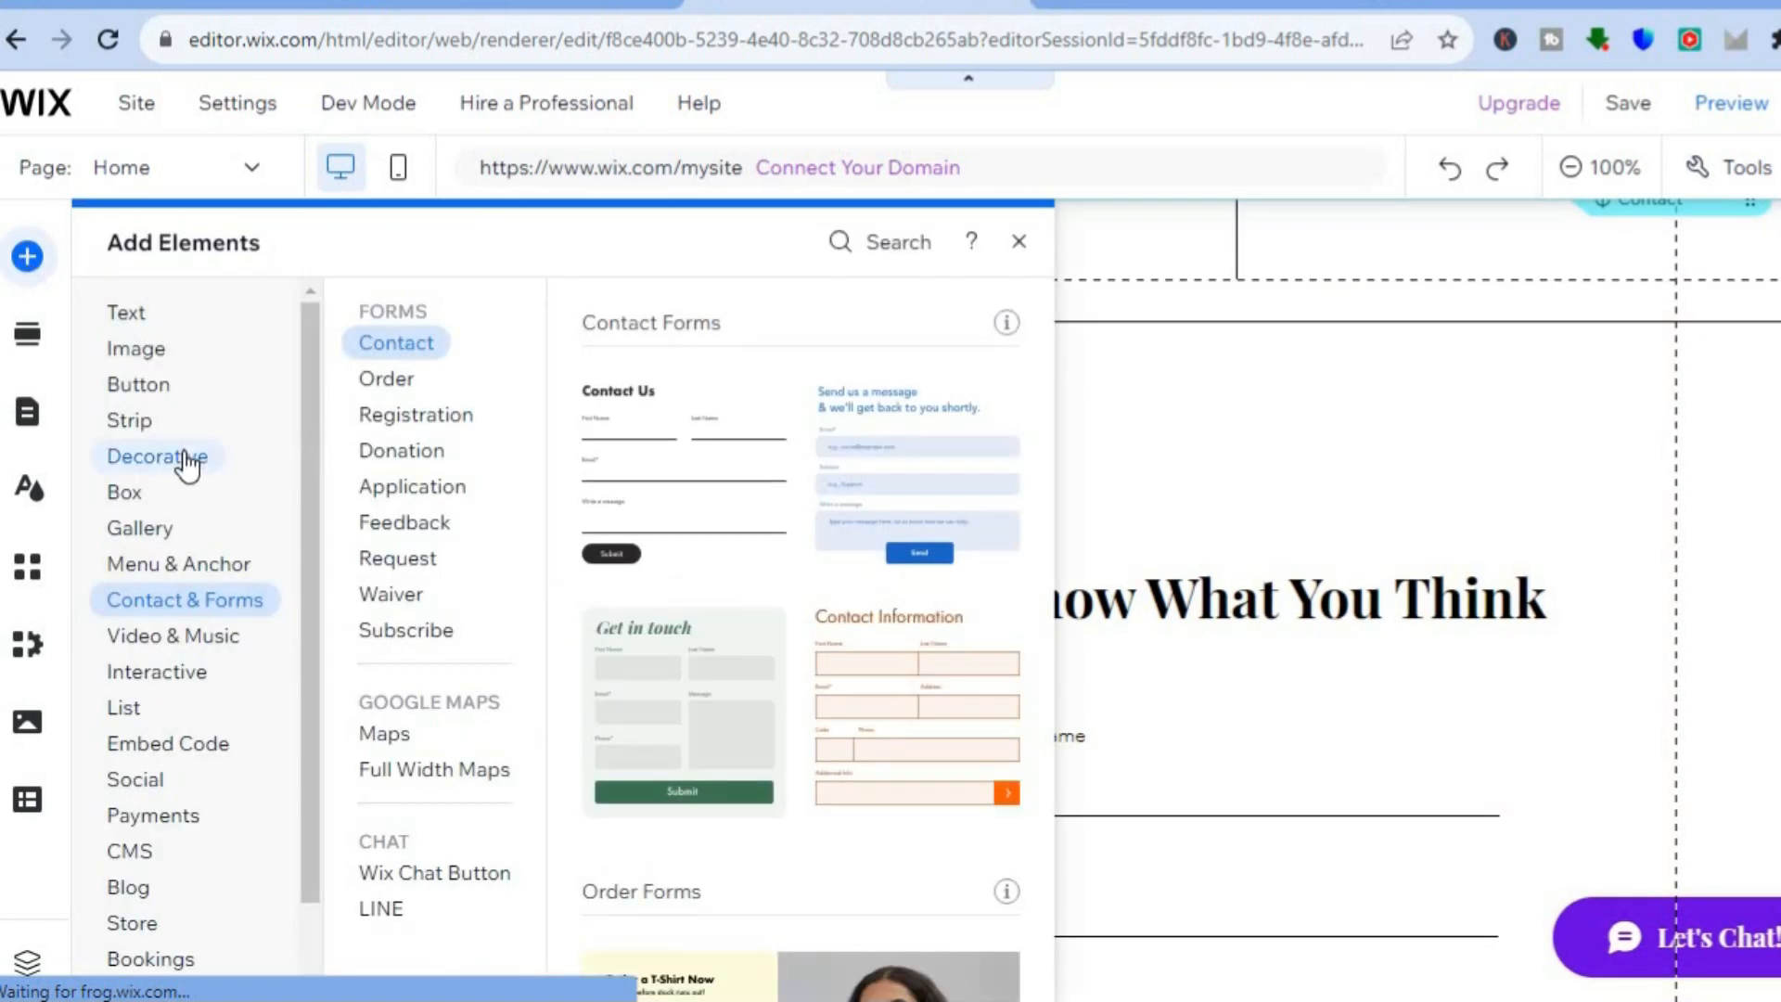
{"action": "left_click", "coordinate": [223, 457]}
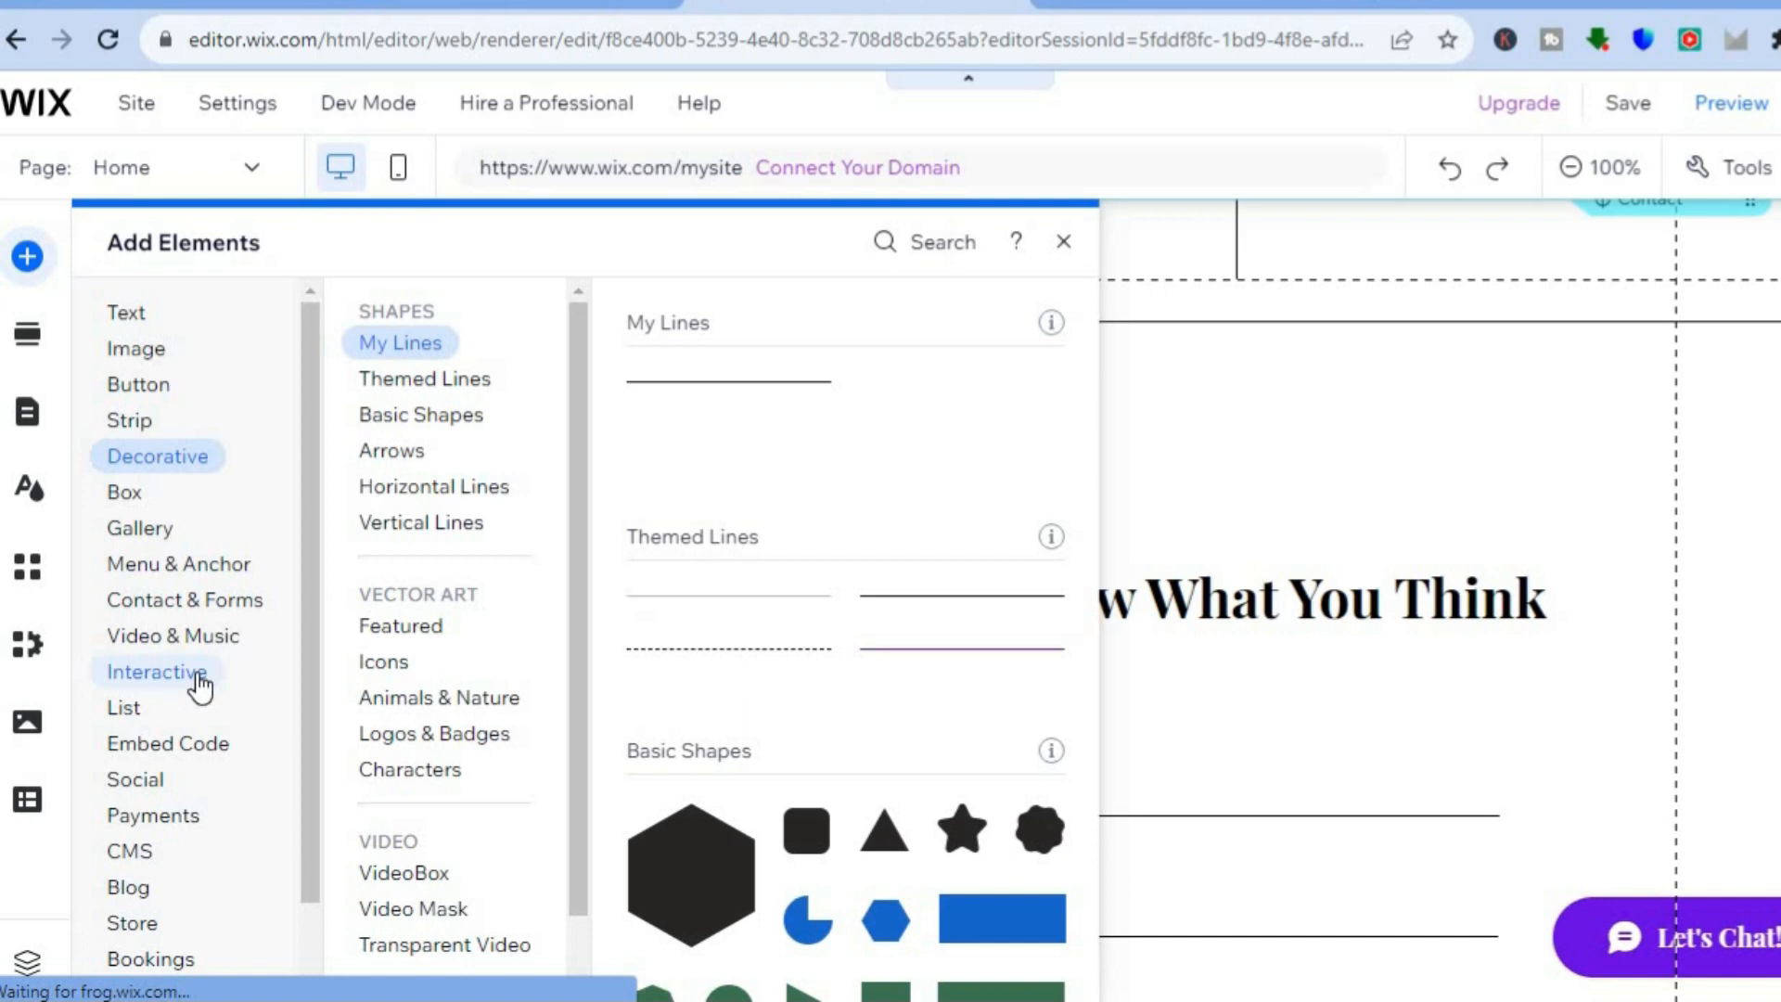
{"action": "left_click", "coordinate": [199, 688]}
{"action": "left_click", "coordinate": [423, 484]}
{"action": "left_click", "coordinate": [426, 532]}
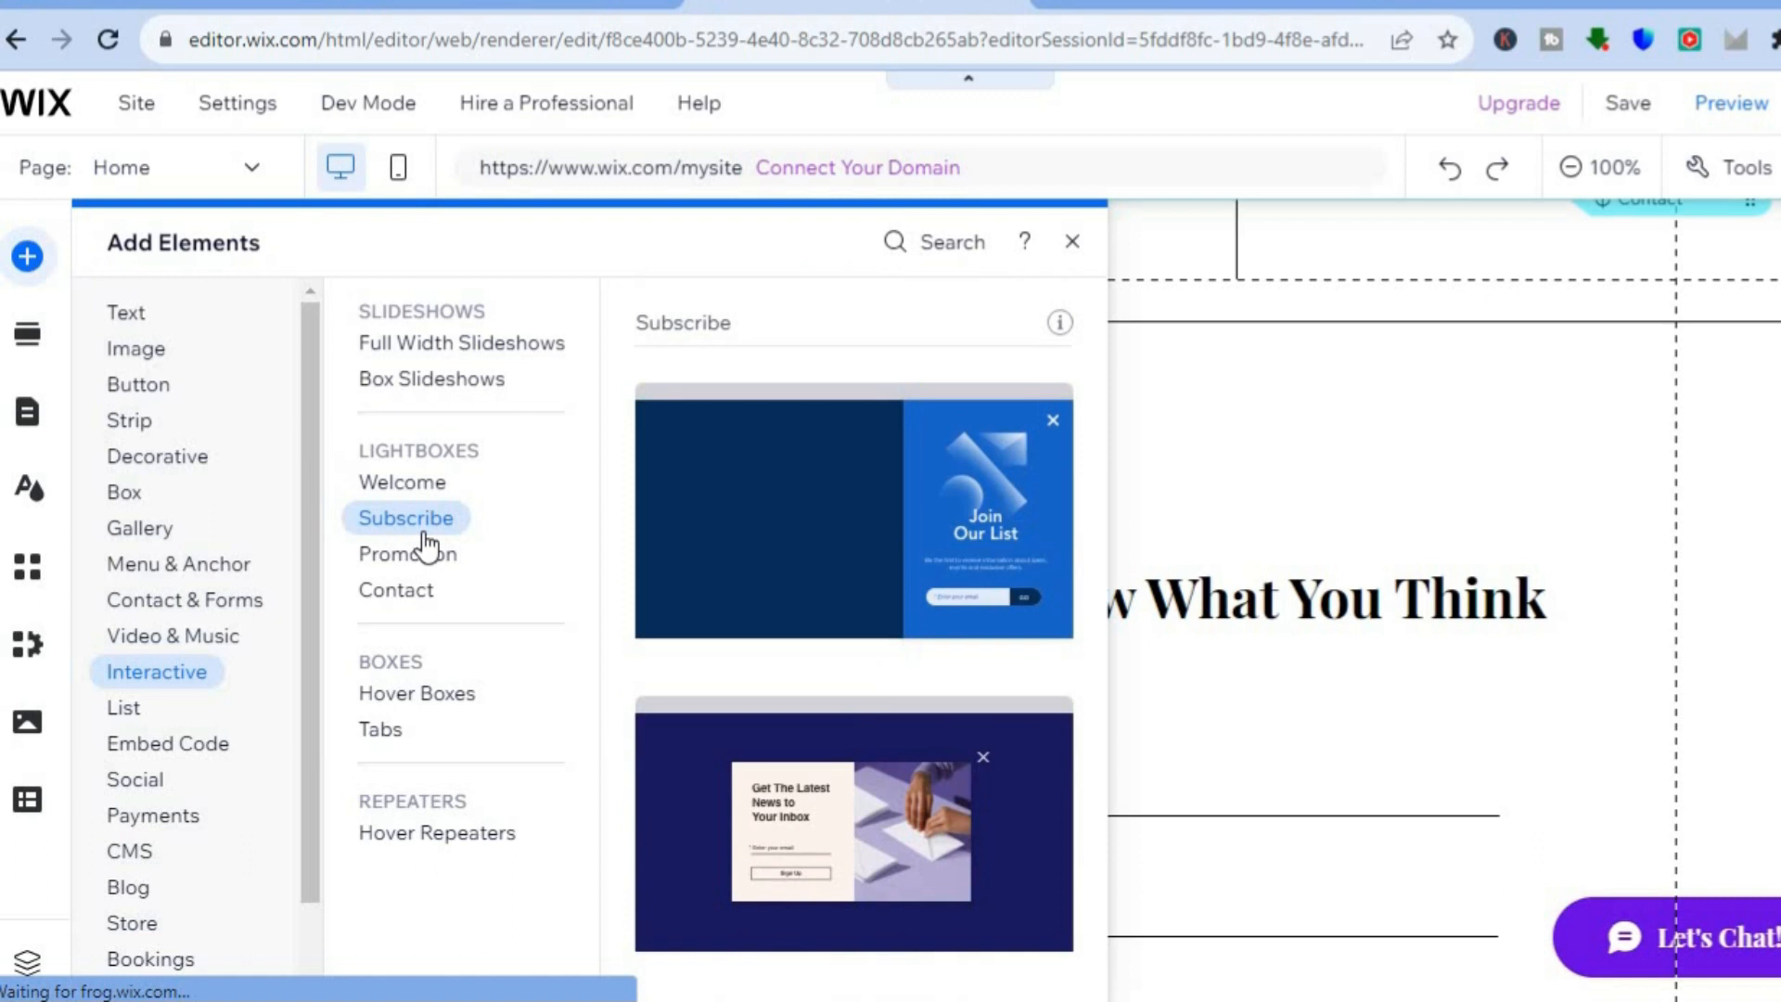
{"action": "left_click", "coordinate": [821, 817]}
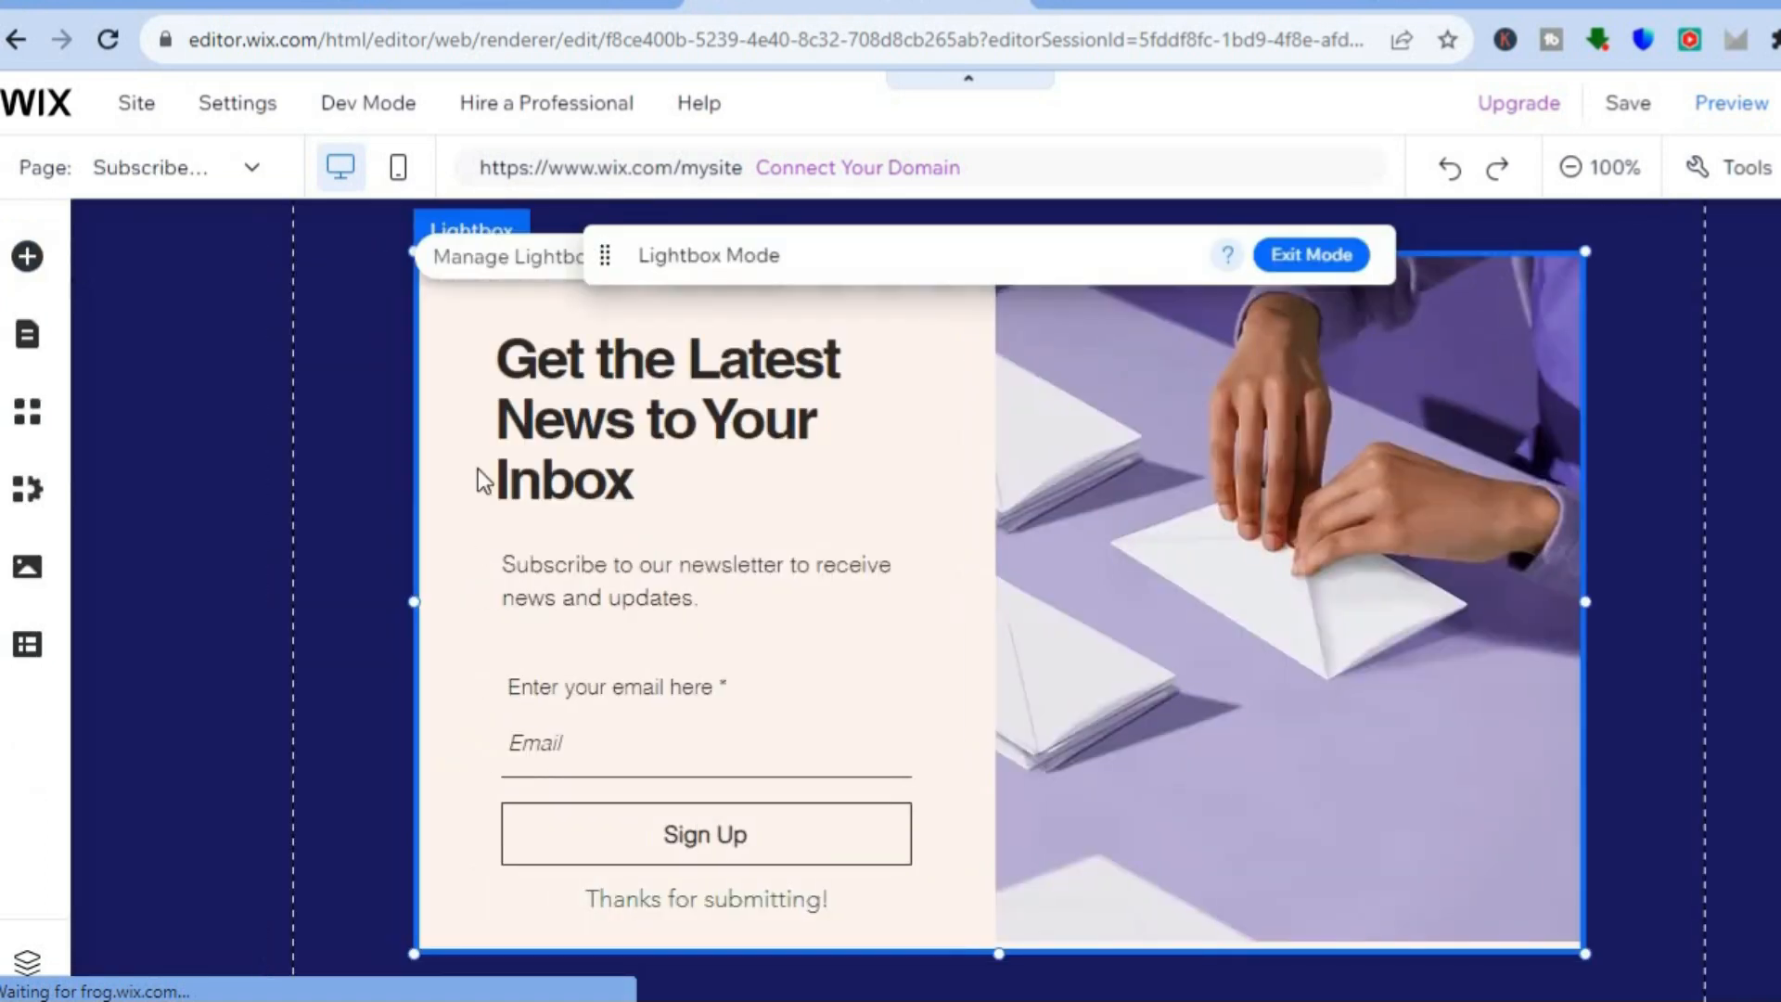
Step: Examine the site's list of lightboxes, close it, and show the Subscribe lightbox's overlay options
{"action": "left_click", "coordinate": [518, 260]}
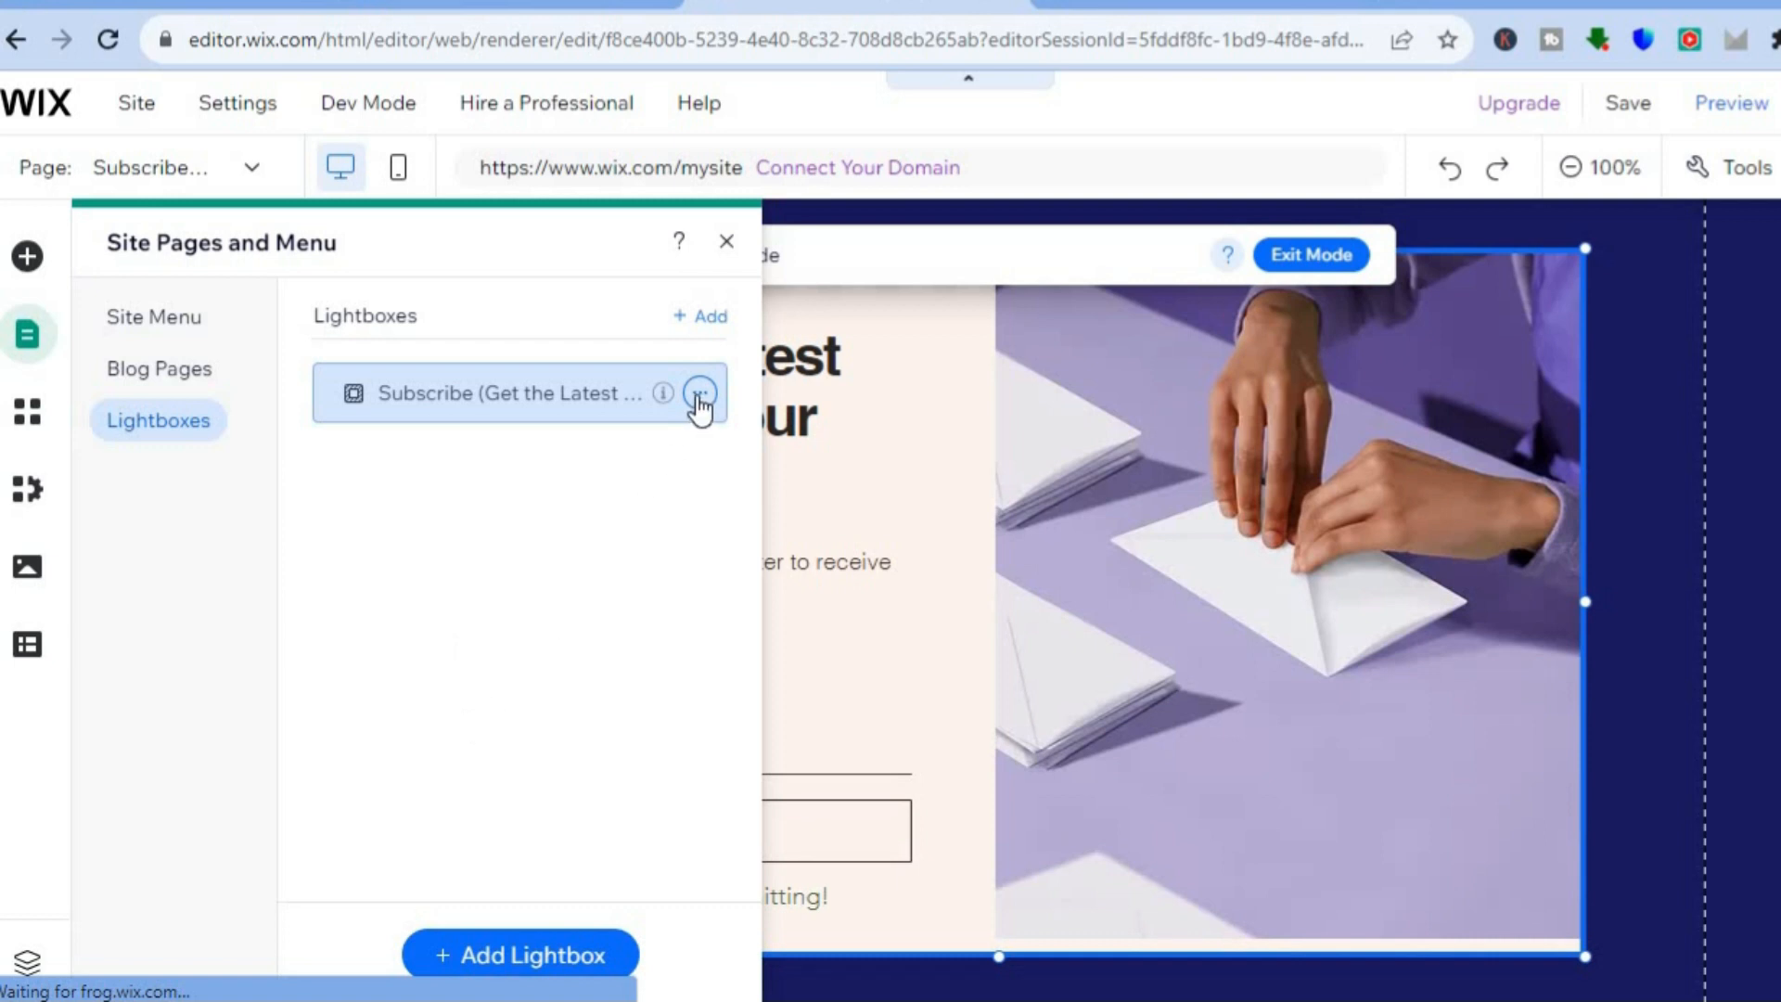
{"action": "left_click", "coordinate": [729, 243]}
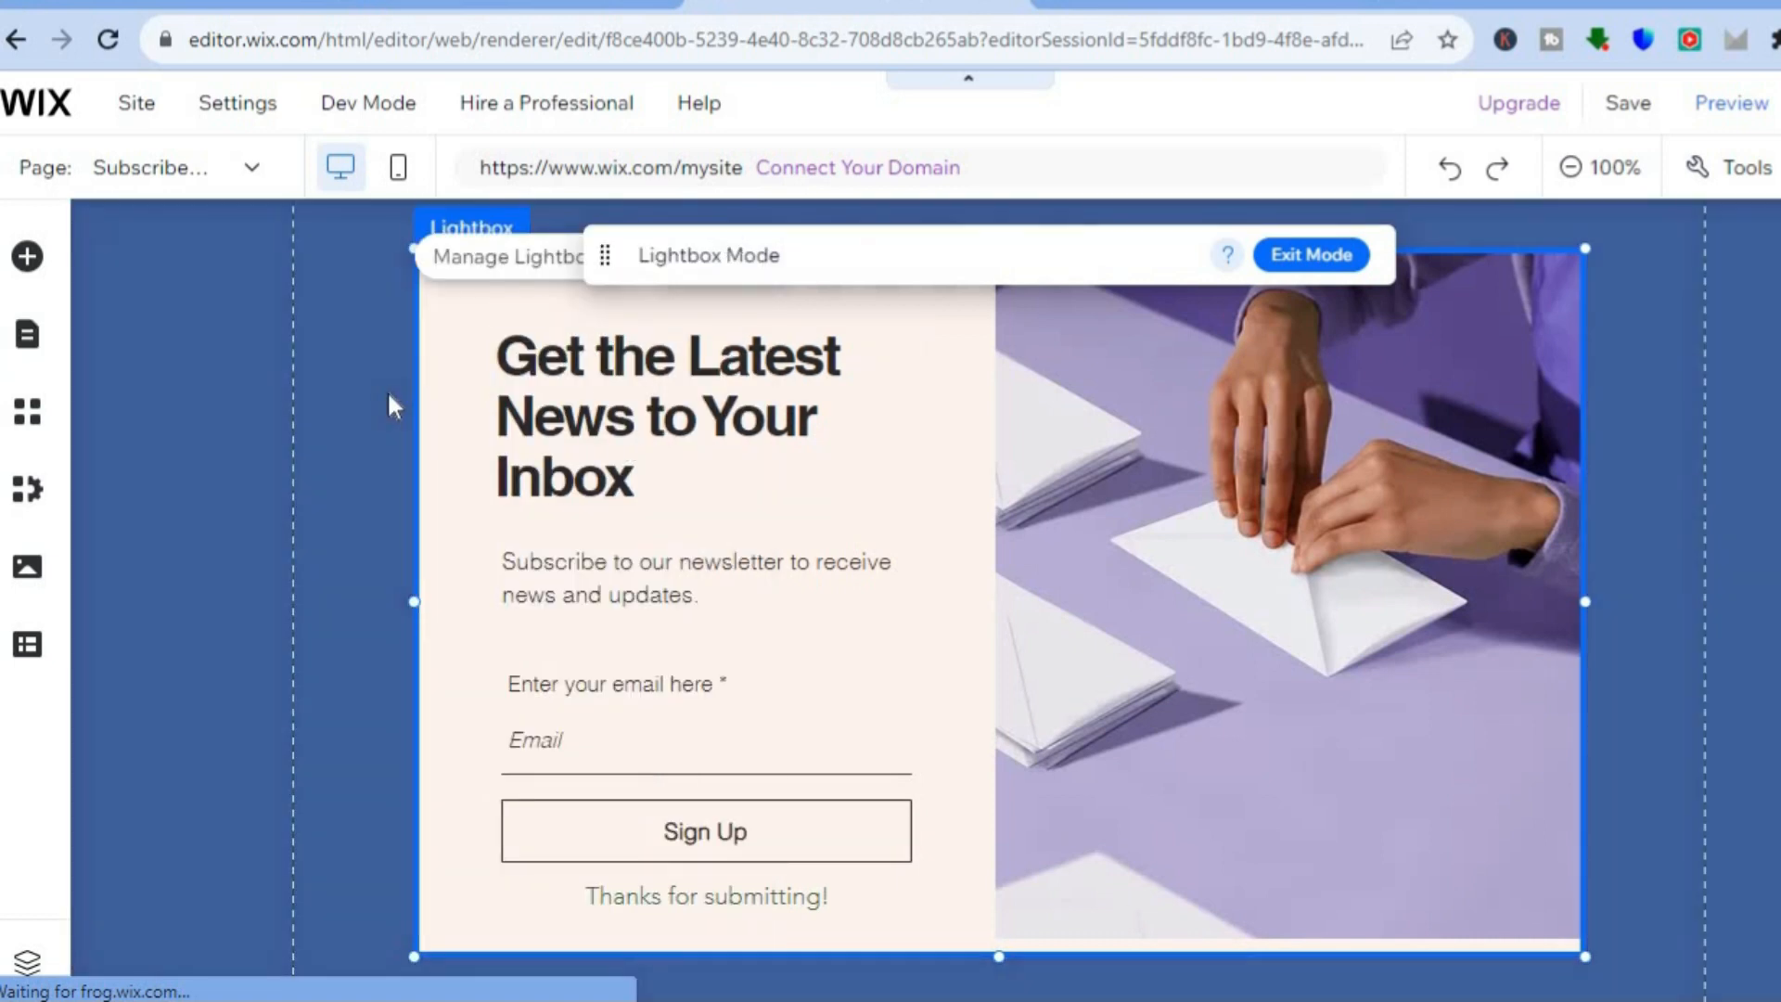
{"action": "left_click", "coordinate": [389, 395]}
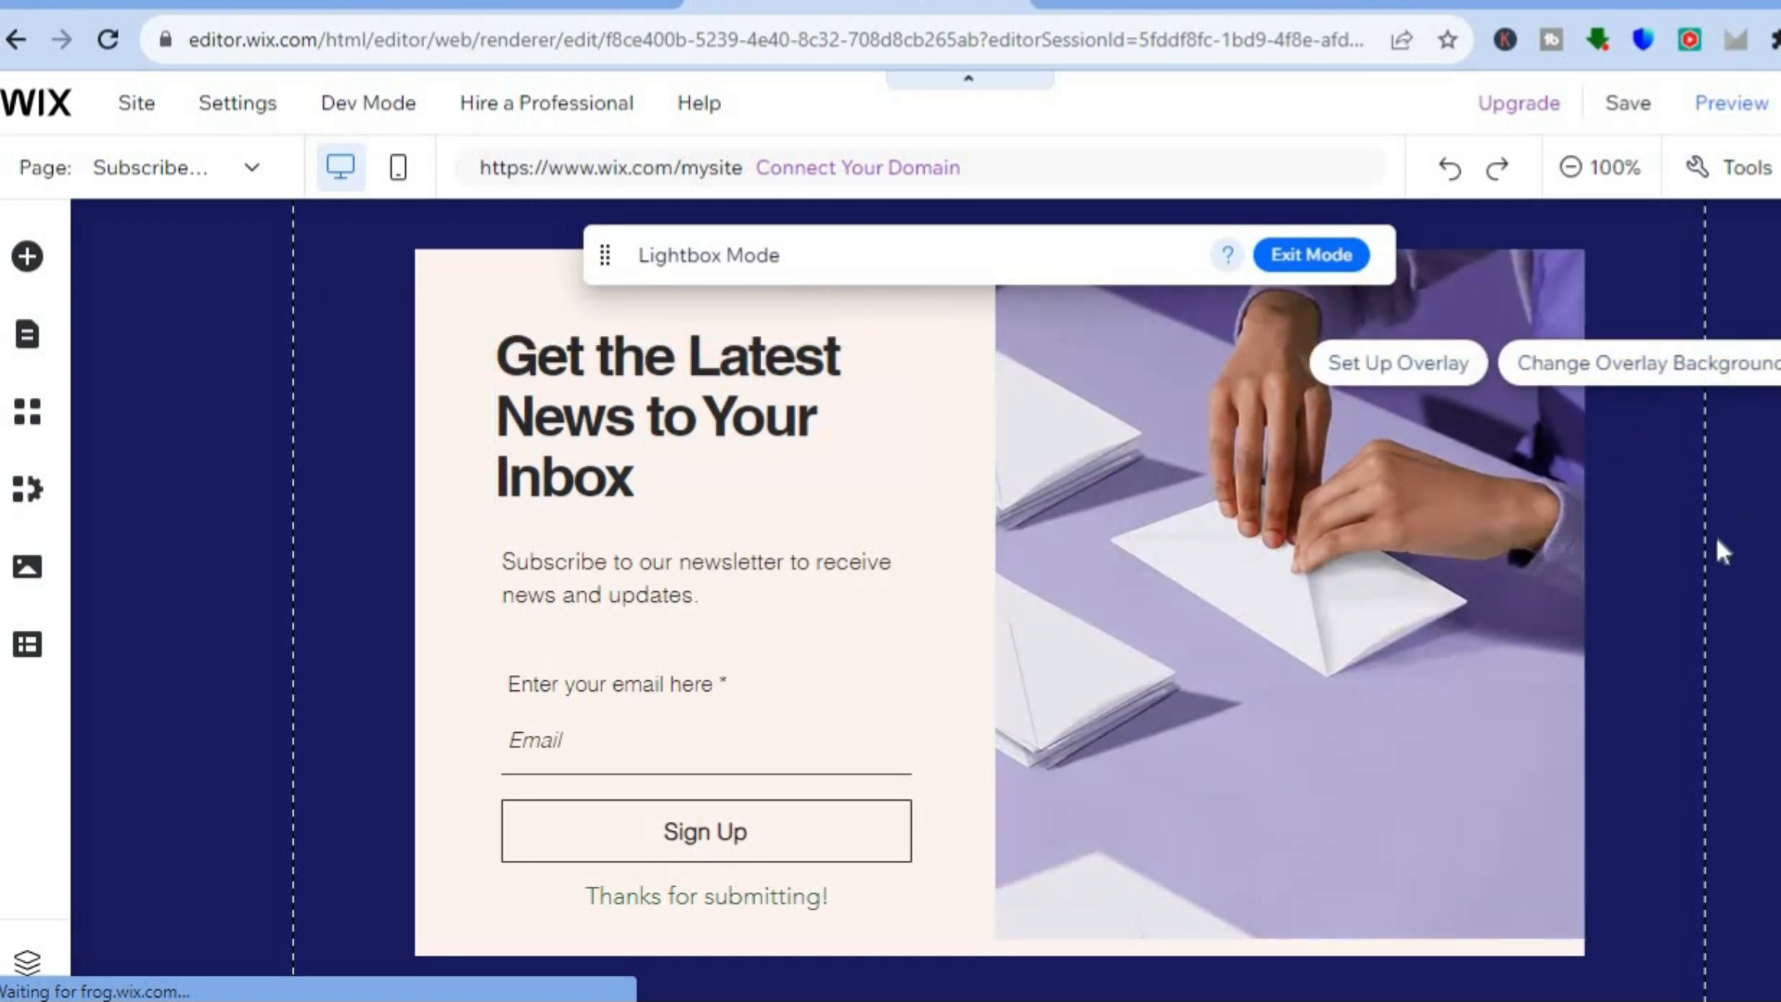
Step: Examine the lightbox image's settings for click behavior, link, alt text, tooltip and resizing, closing them without changes
{"action": "left_click", "coordinate": [1222, 560]}
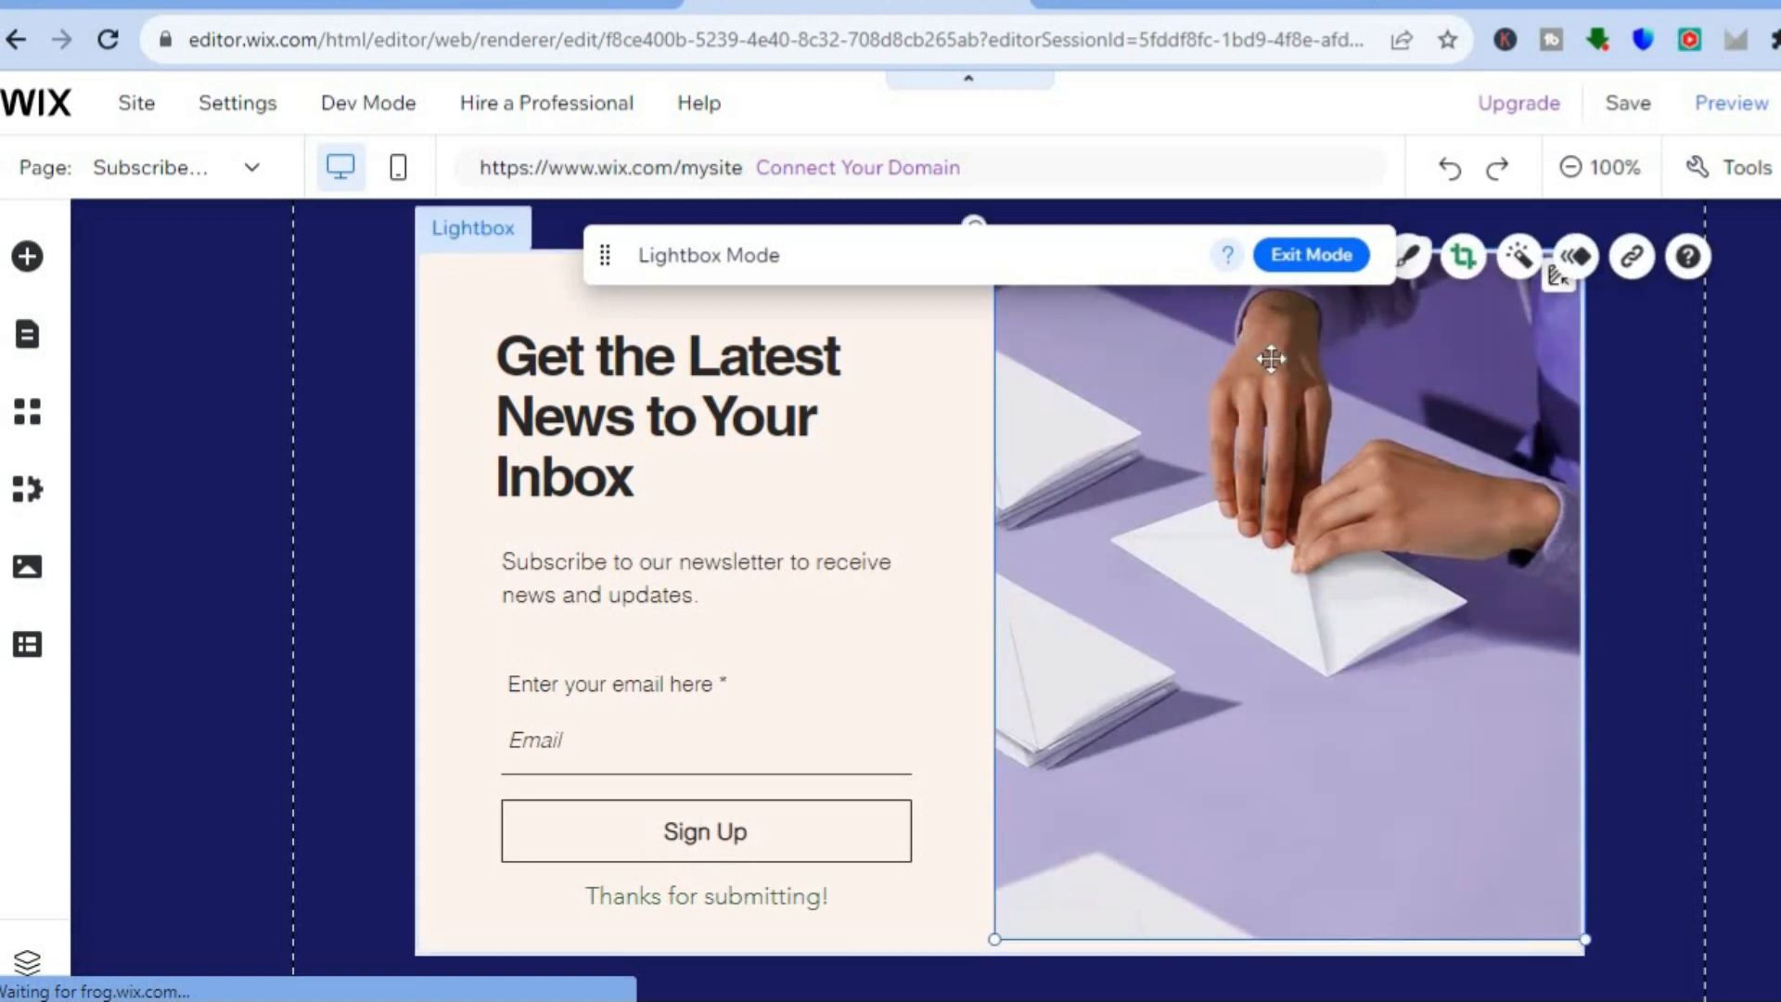
{"action": "left_click", "coordinate": [1147, 323]}
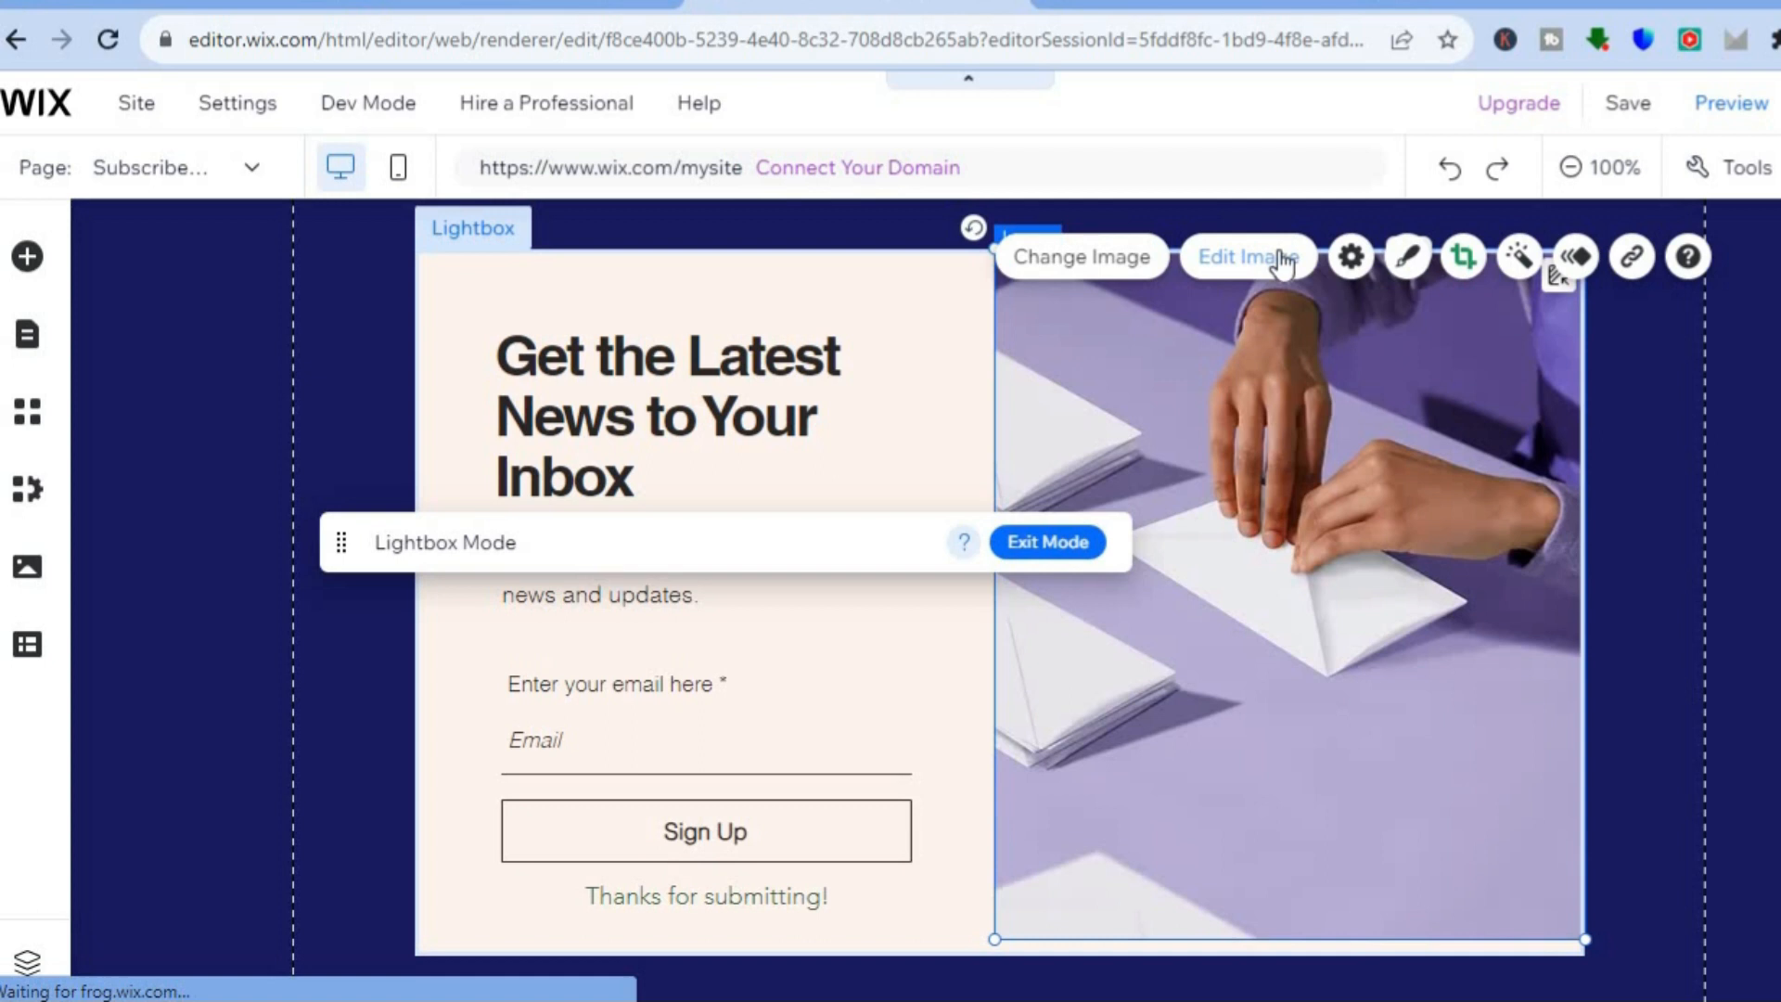
{"action": "left_click", "coordinate": [1351, 260]}
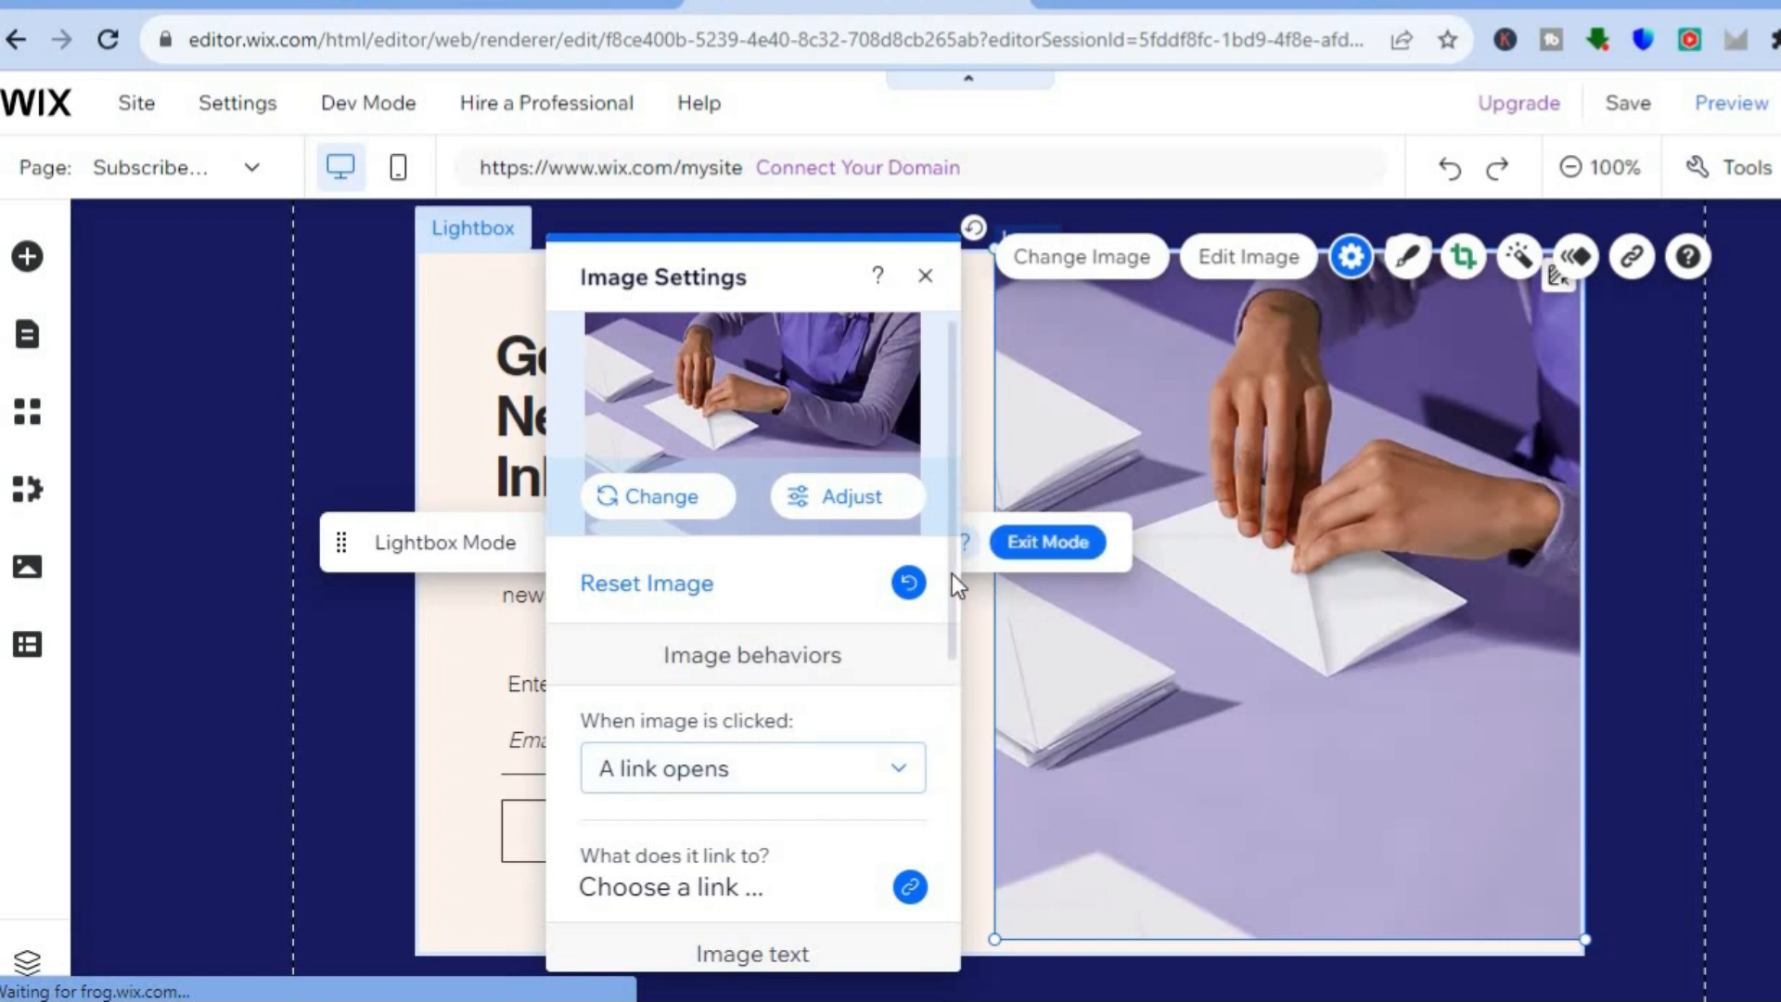
{"action": "left_click_drag", "start_coordinate": [950, 615], "coordinate": [933, 804]}
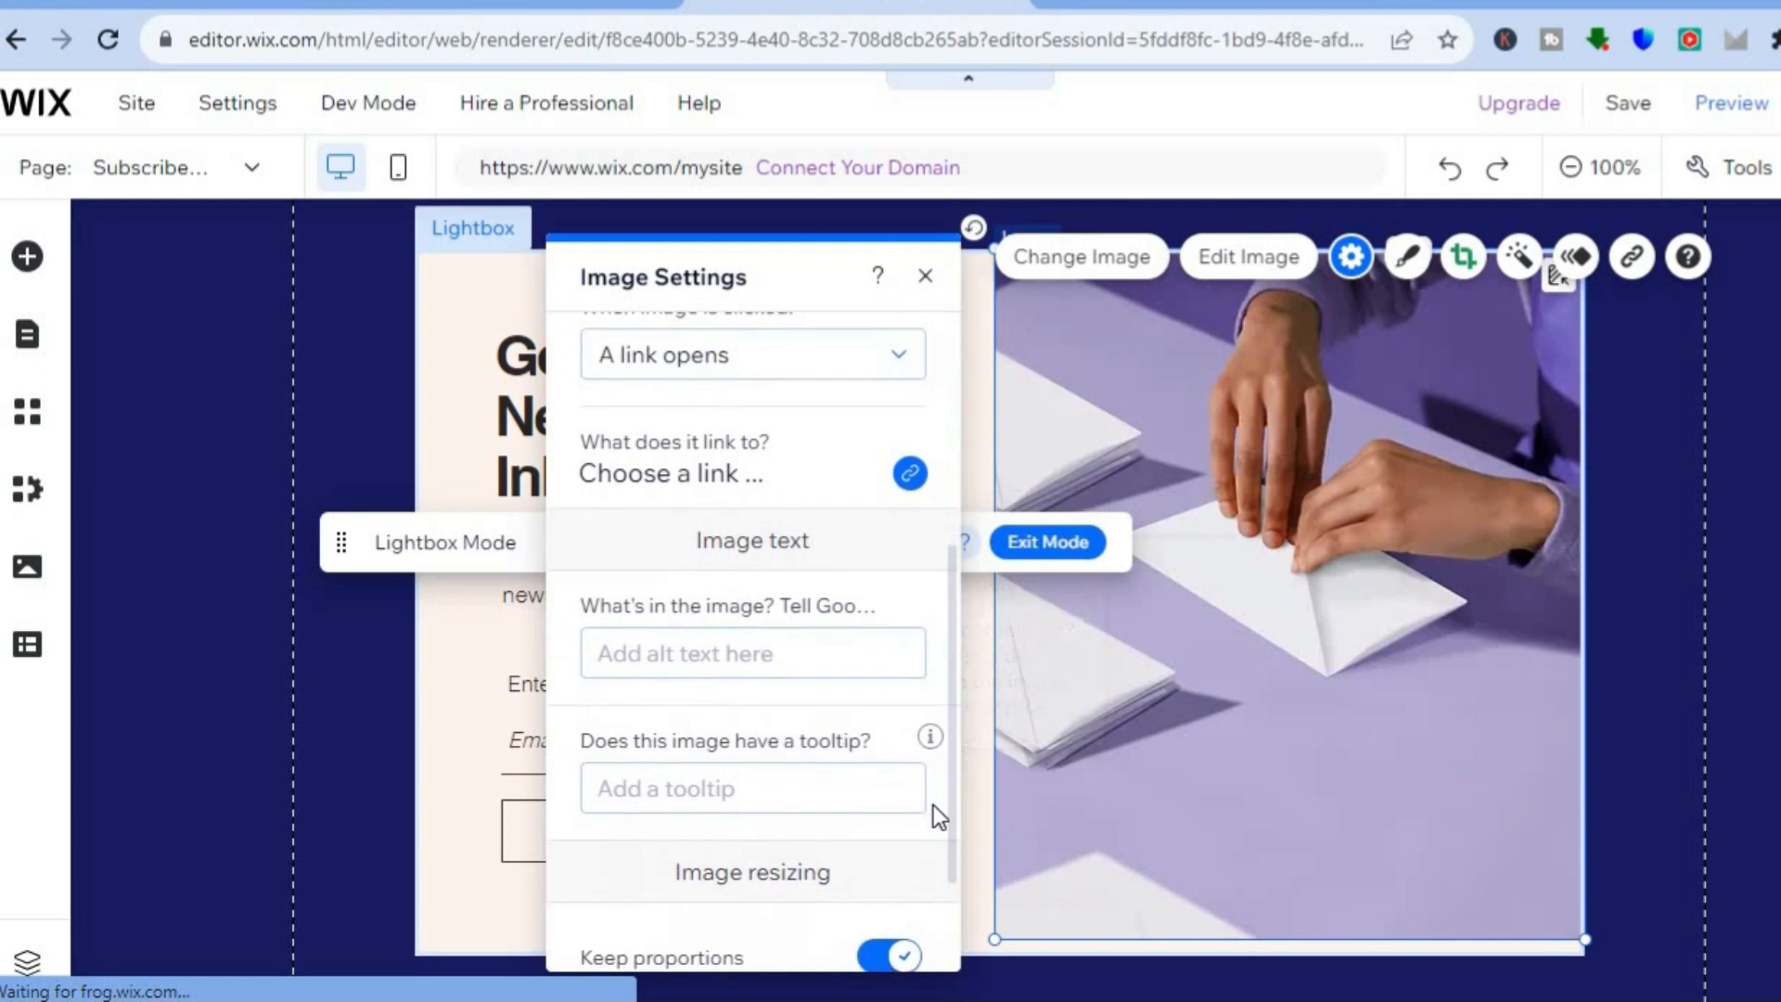
{"action": "left_click", "coordinate": [927, 280]}
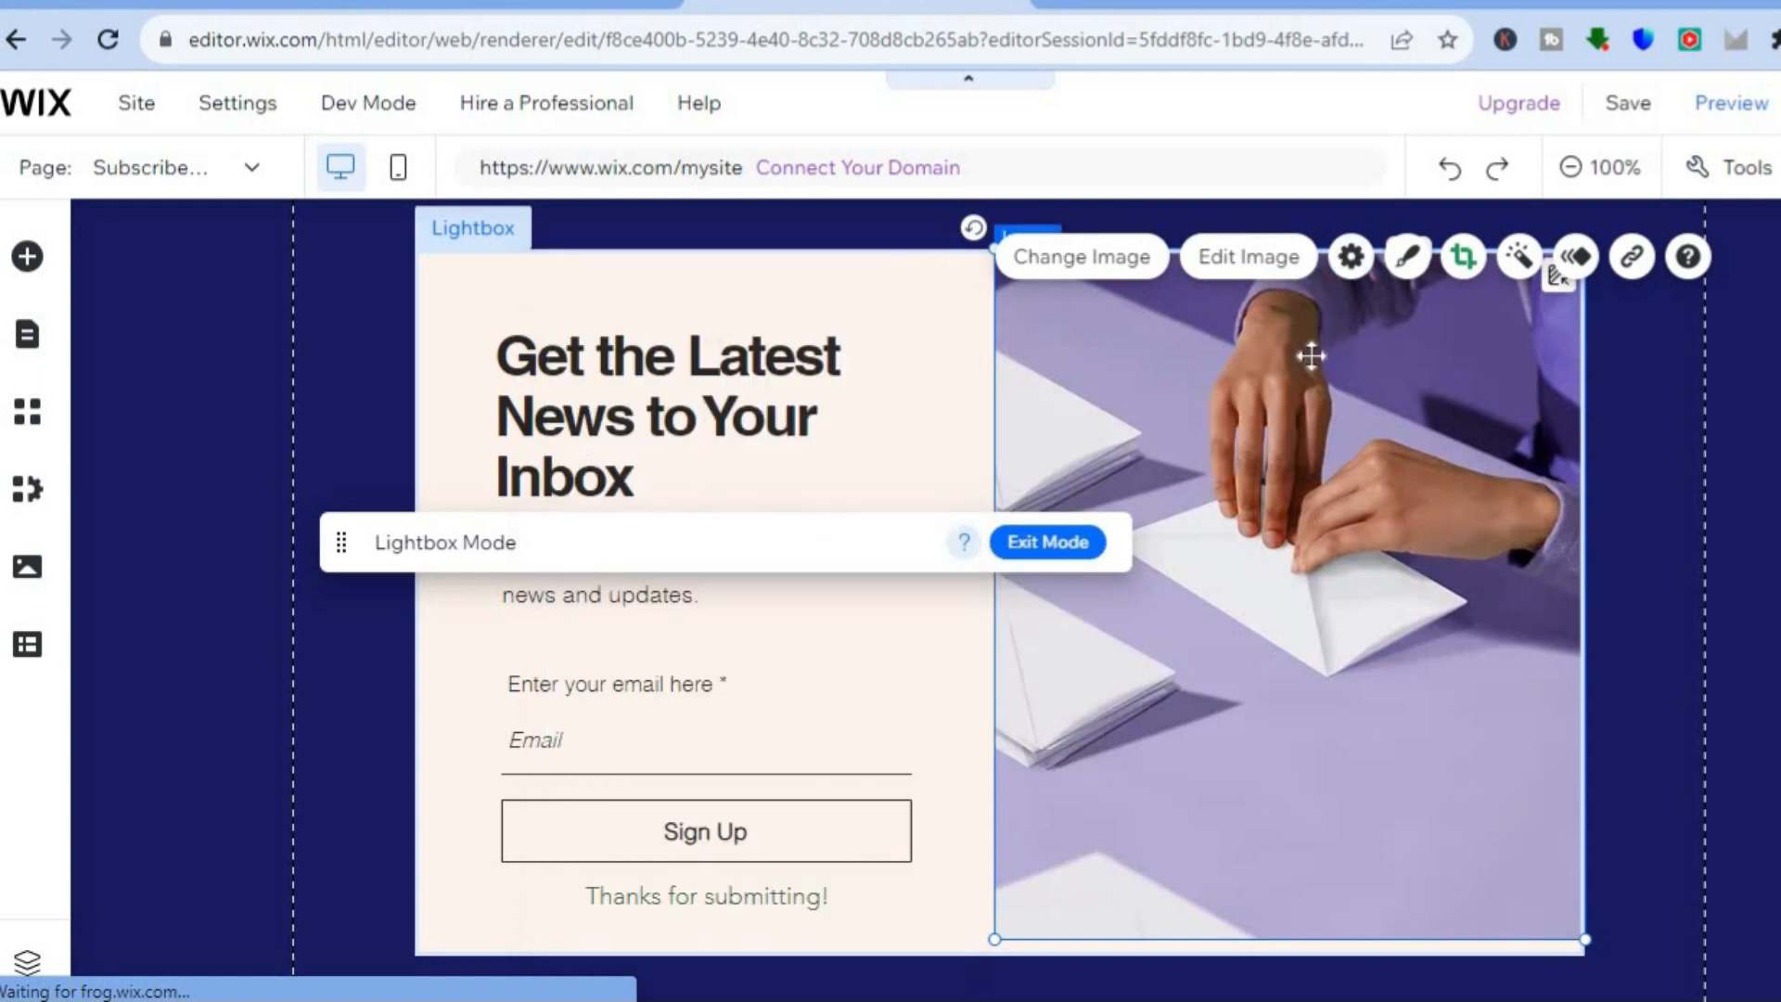
Step: Save the site under the free Wix.com domain with the address ending simple-blog, without publishing it
{"action": "left_click", "coordinate": [1638, 121]}
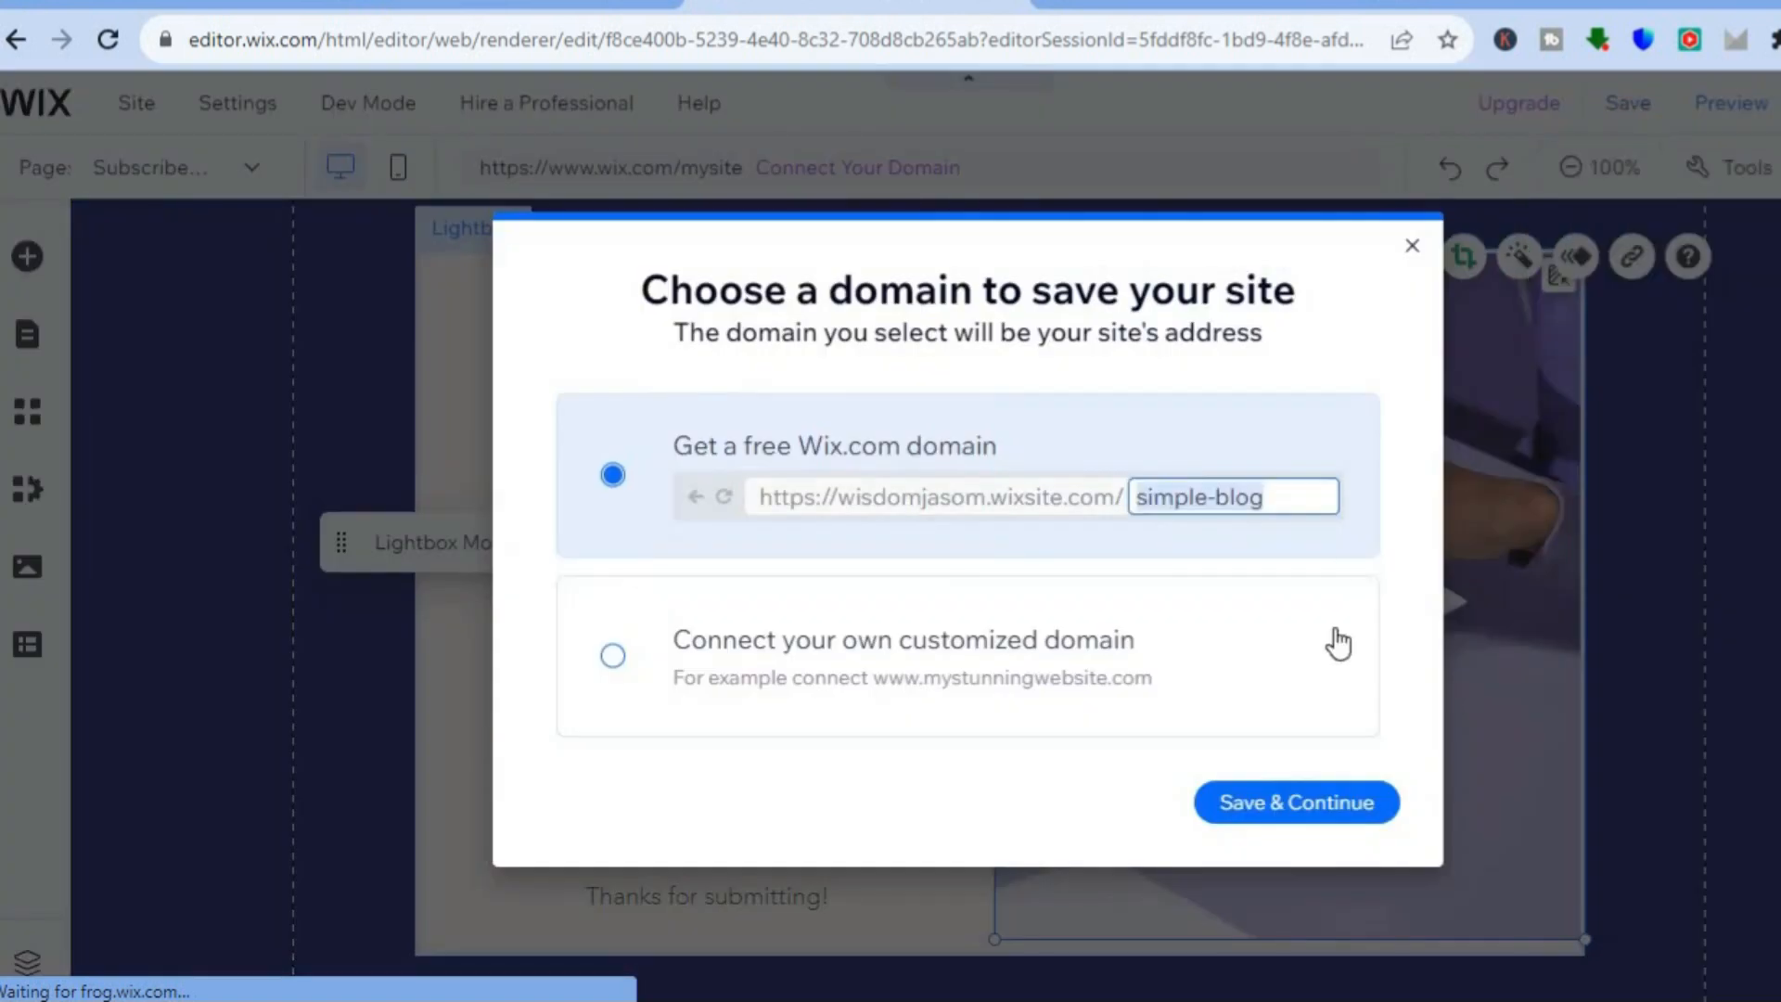
{"action": "left_click", "coordinate": [1289, 803]}
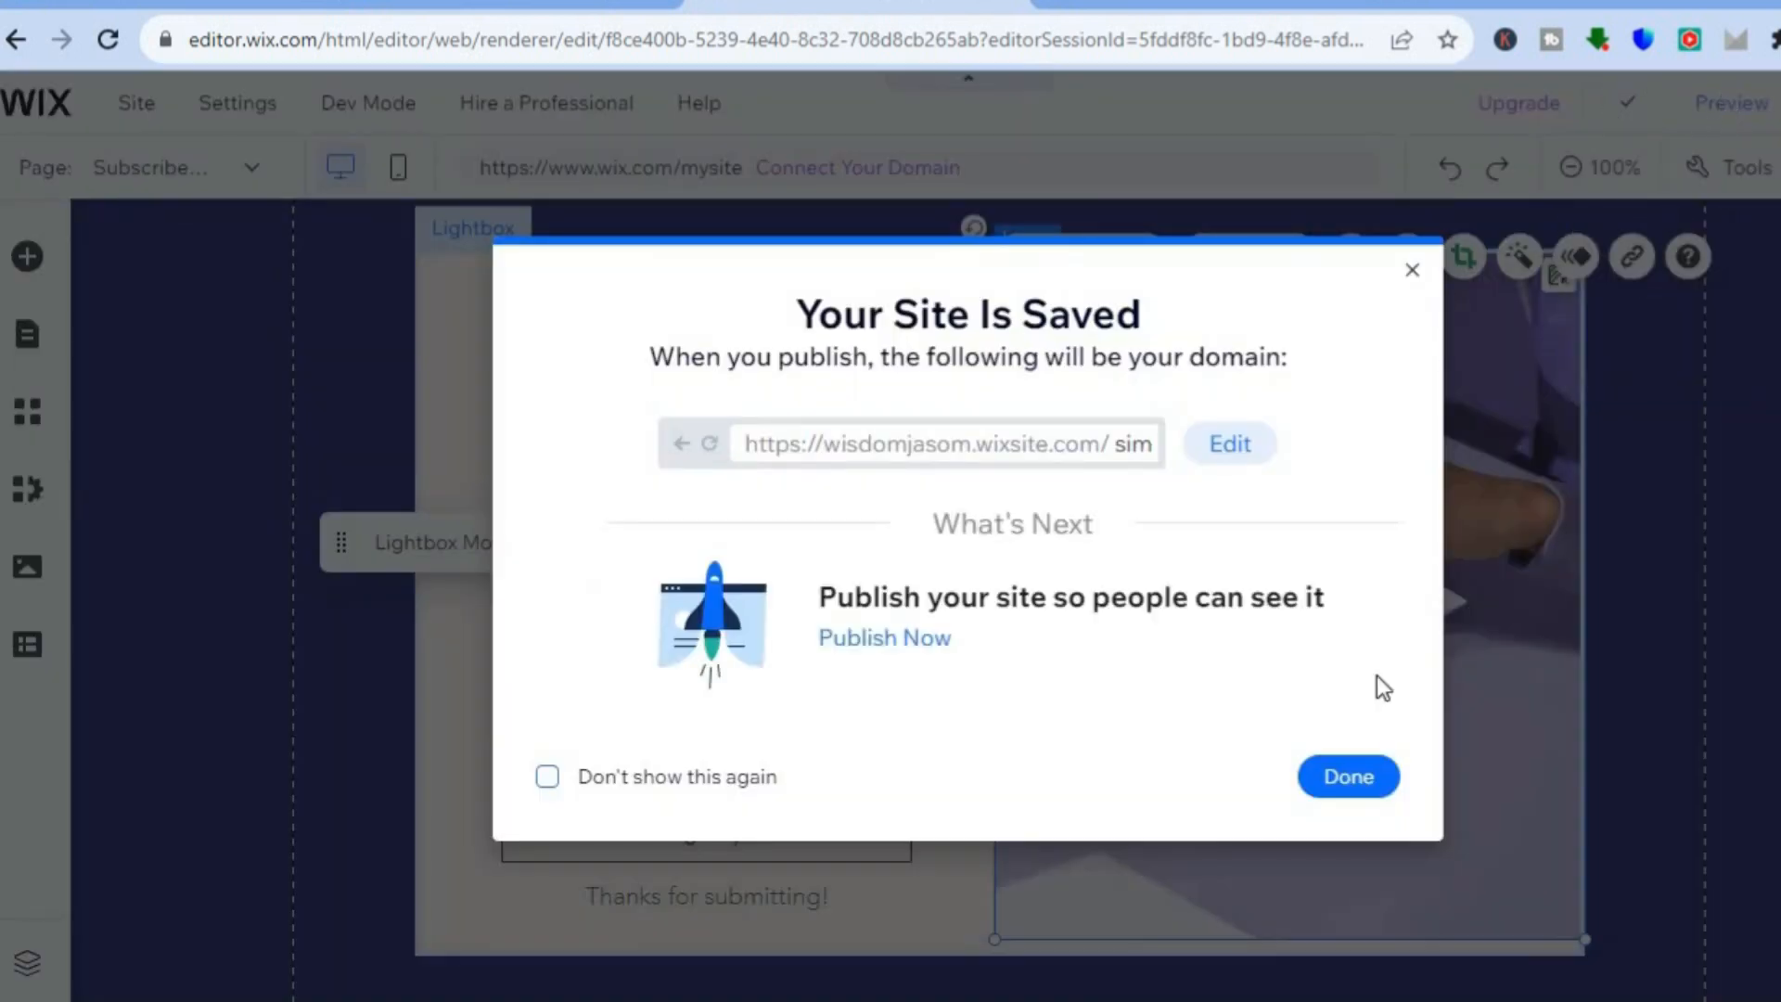
{"action": "left_click", "coordinate": [1347, 779]}
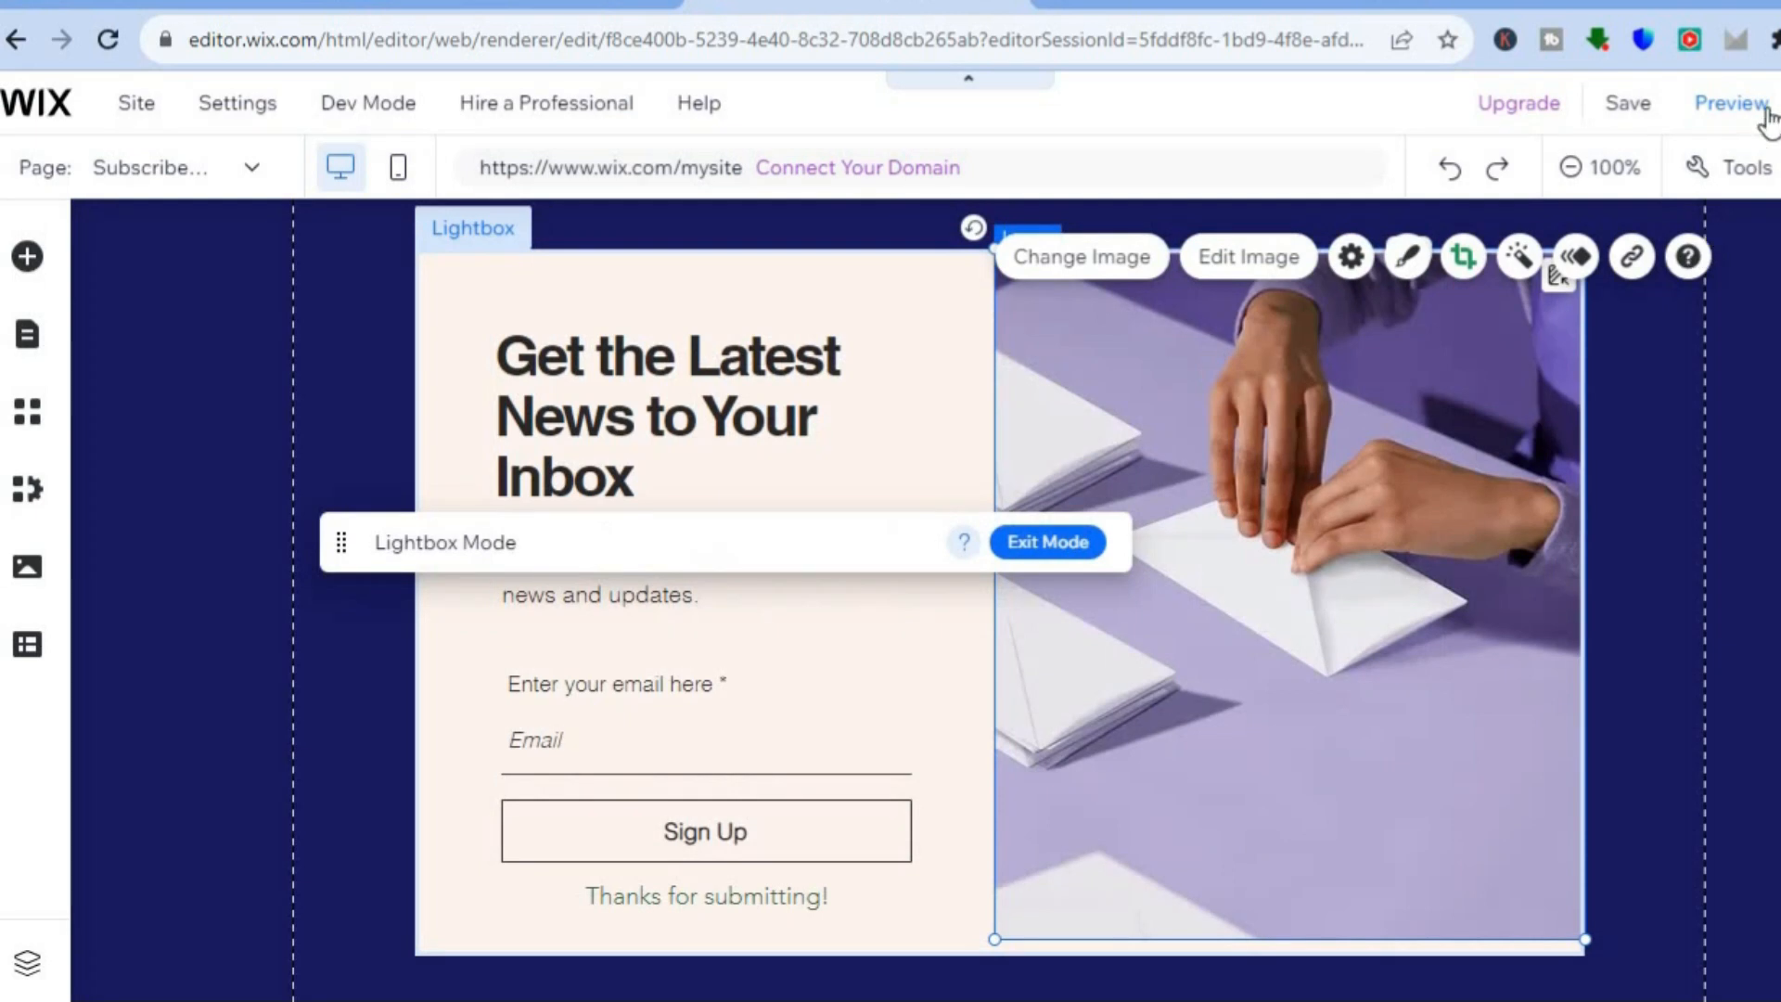
Step: Preview the site, dismiss the Subscribe lightbox, and view the home page upward from the contact form
{"action": "left_click", "coordinate": [1767, 116]}
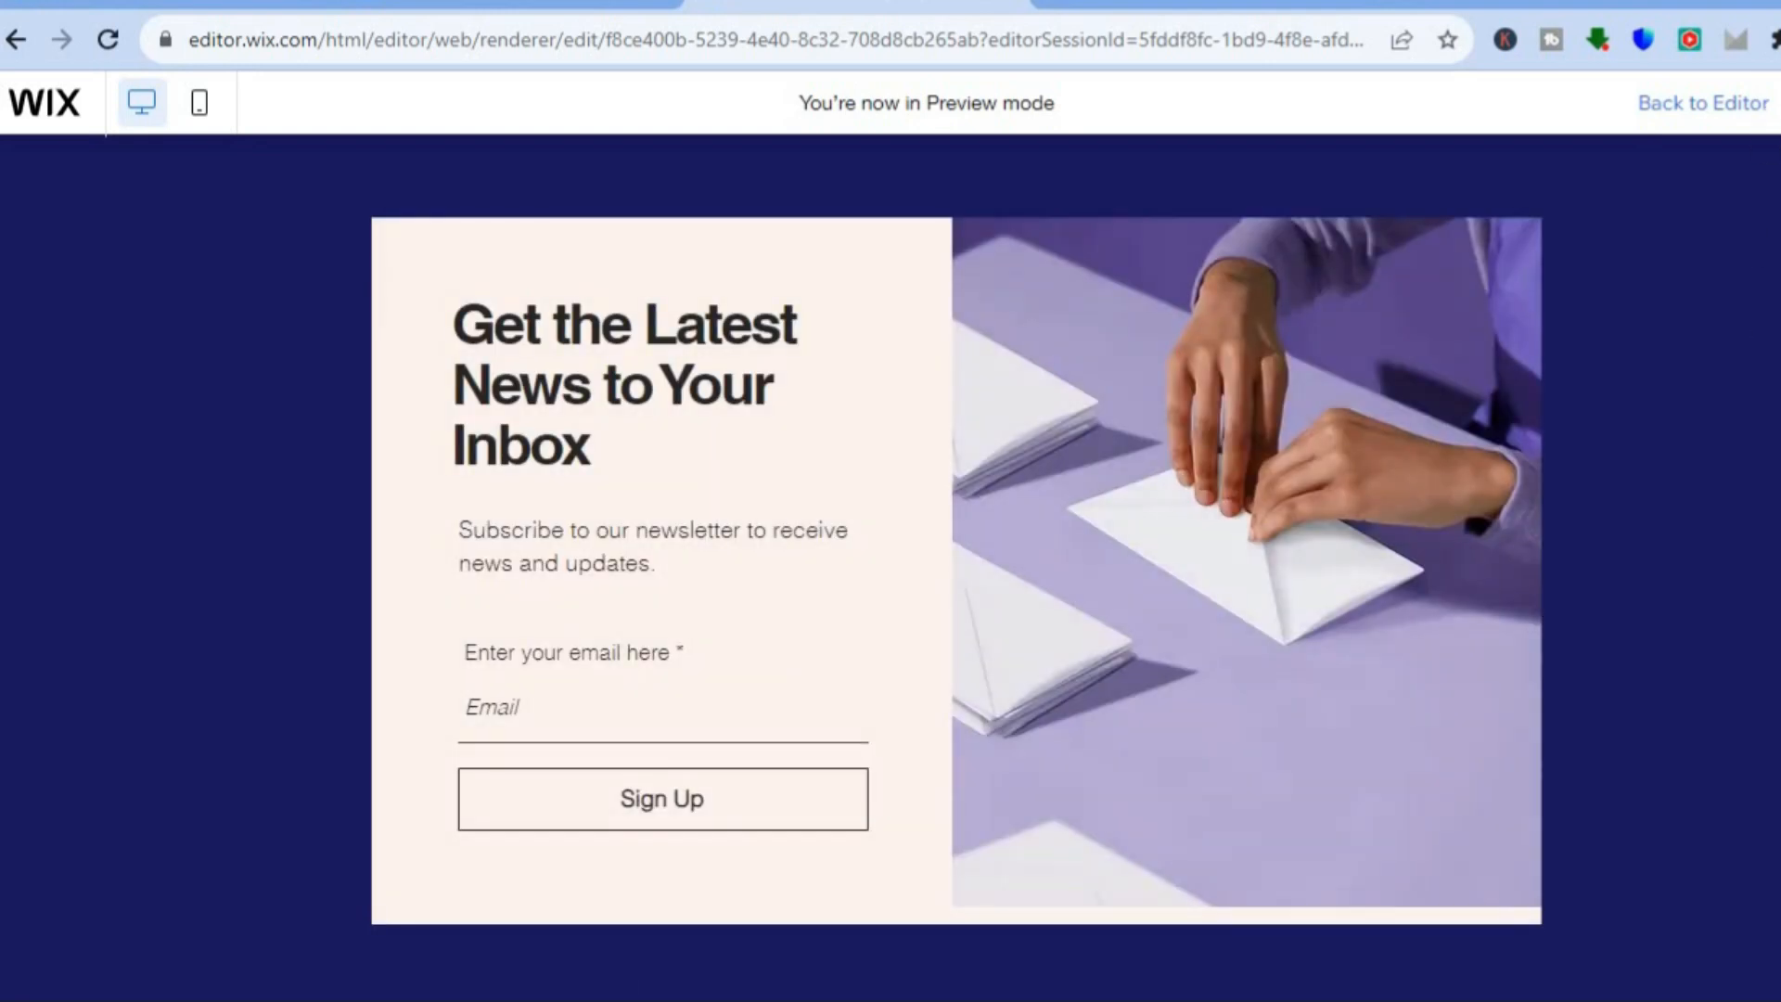
{"action": "left_click", "coordinate": [1696, 720]}
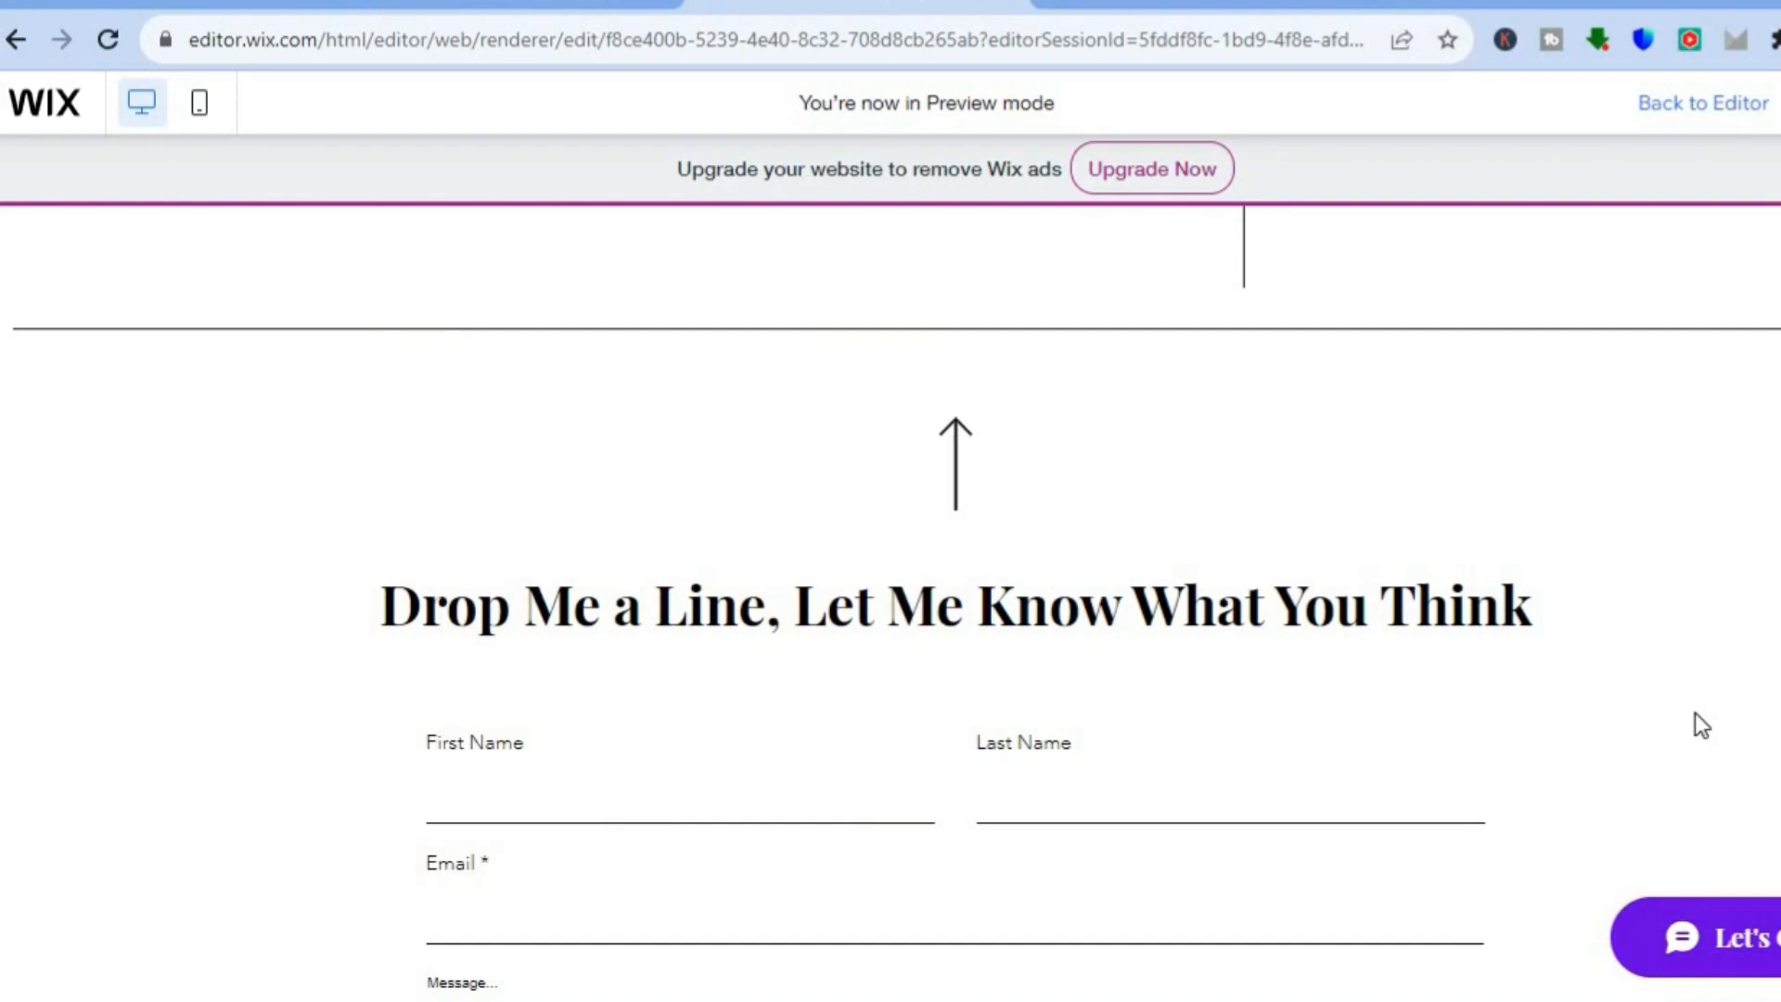
{"action": "scroll", "coordinate": [890, 603], "scroll_direction": "up", "scroll_amount": 20}
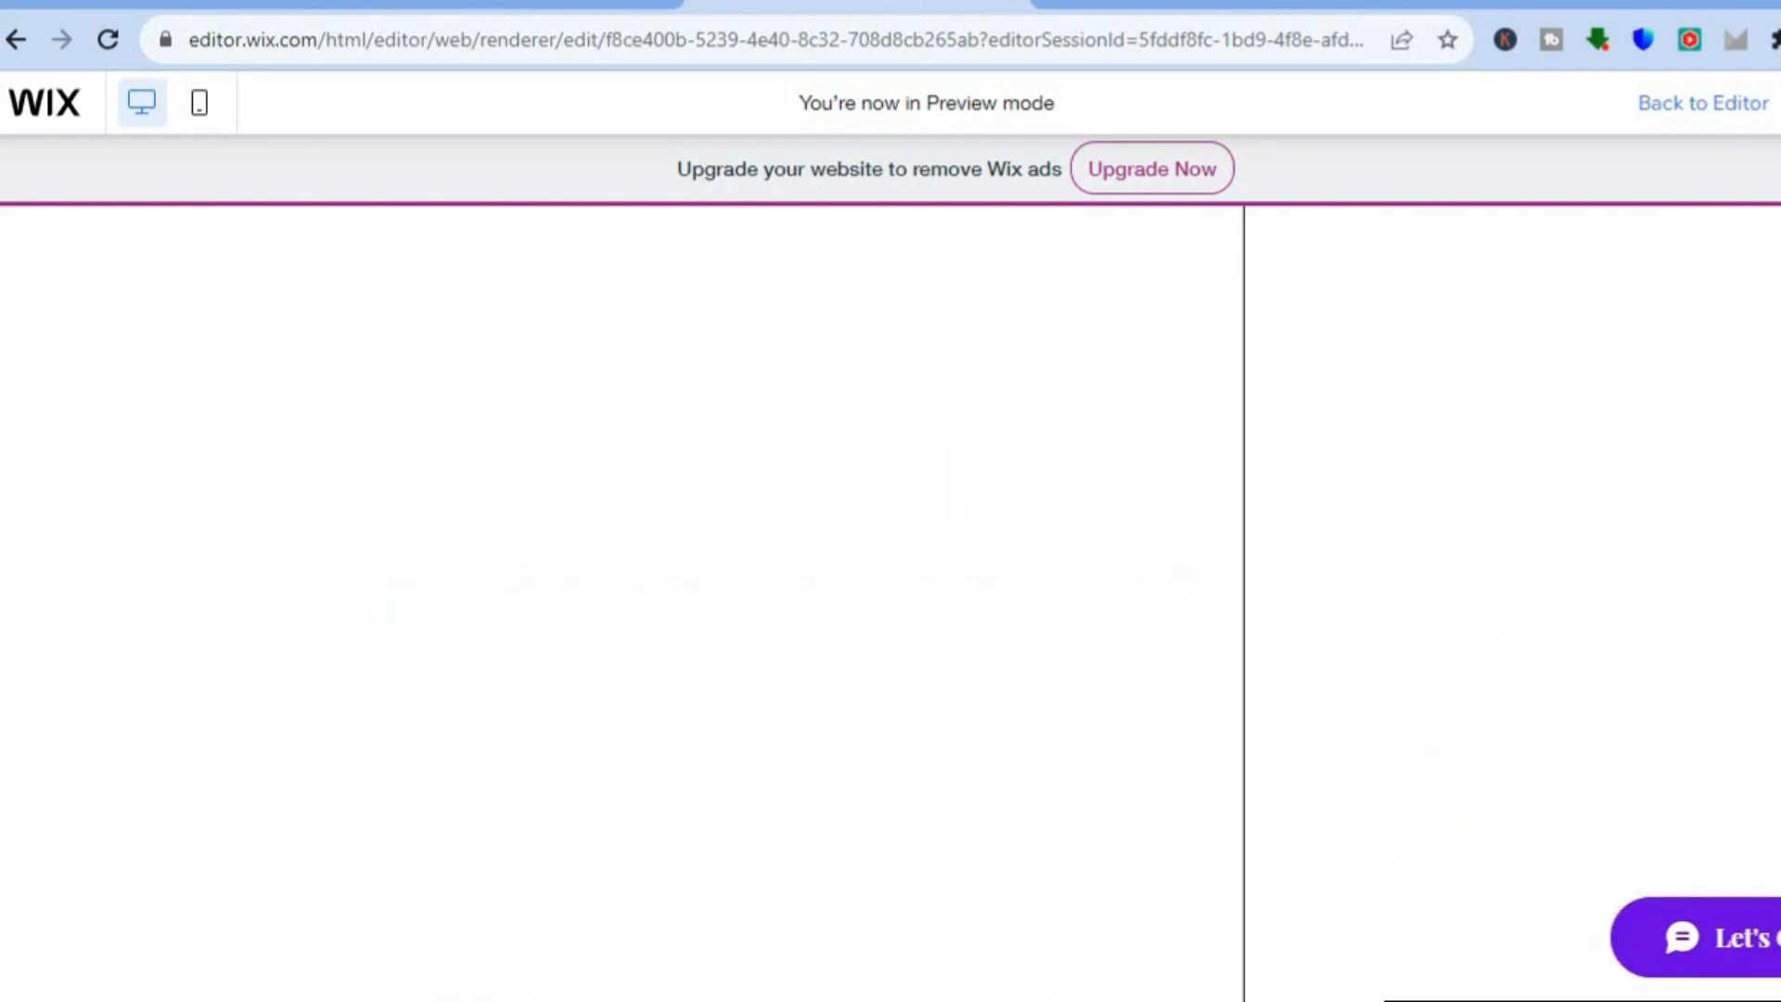